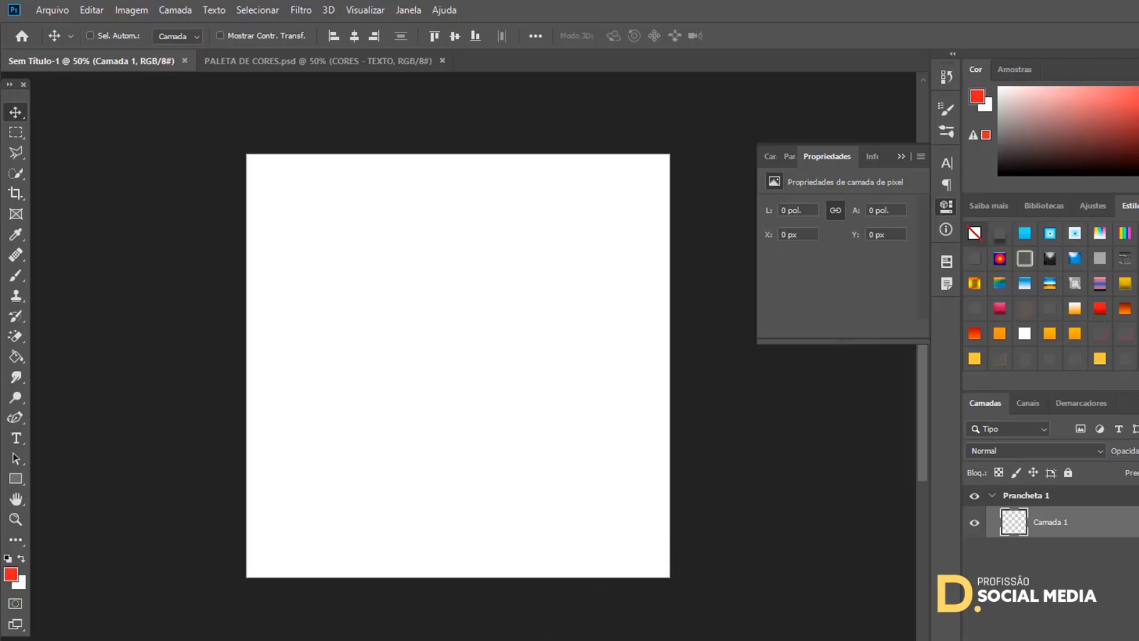
Step: Switch to File Explorer and open the "INSPIRAÇÕES - FONTES" folder inside ARTE 01
key(alt+Tab)
click(949, 420)
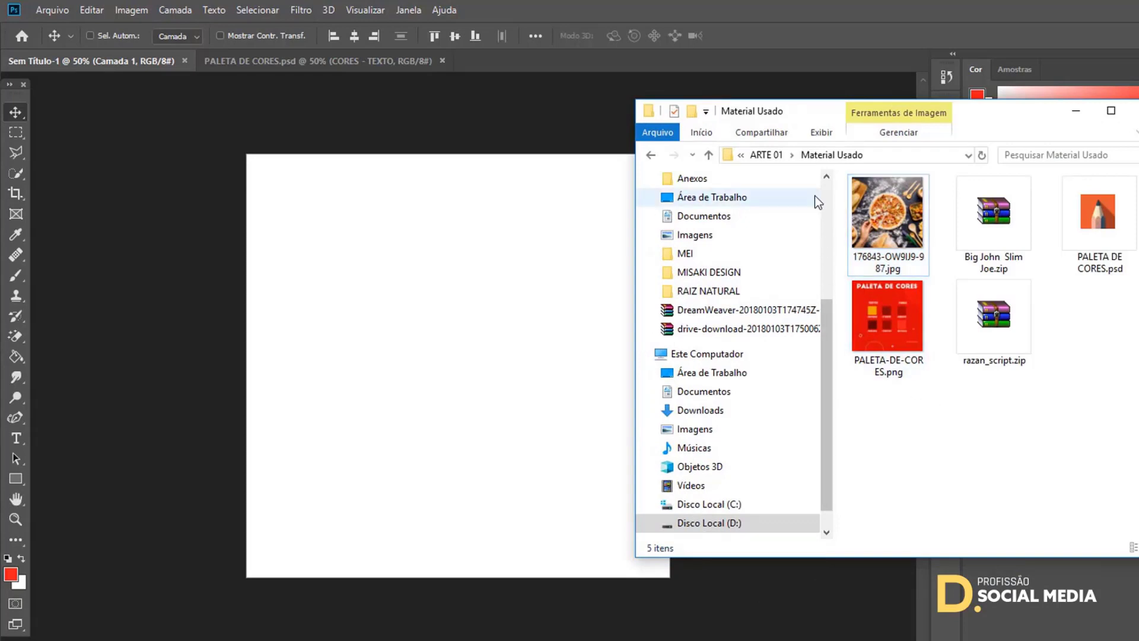
click(766, 155)
click(981, 383)
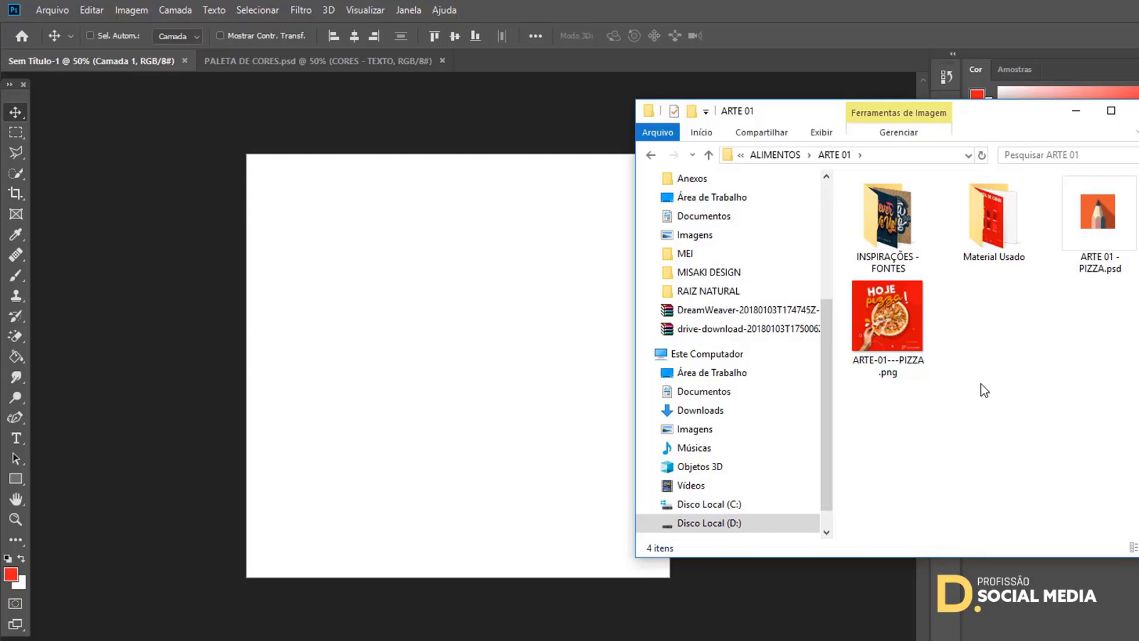
double_click(920, 244)
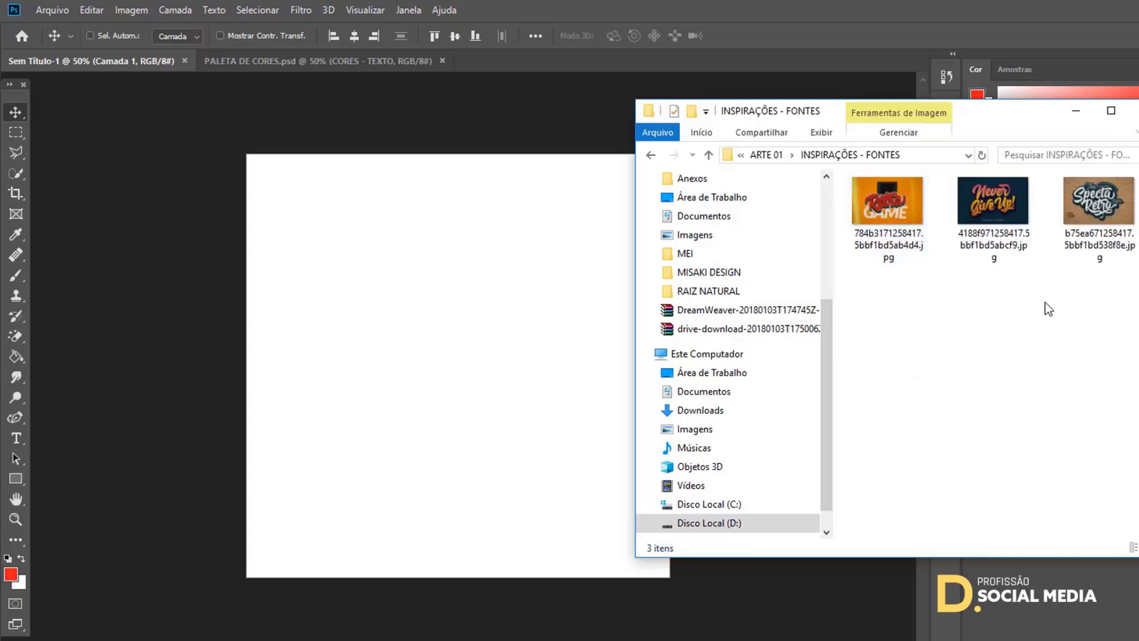
drag(1109, 287, 823, 167)
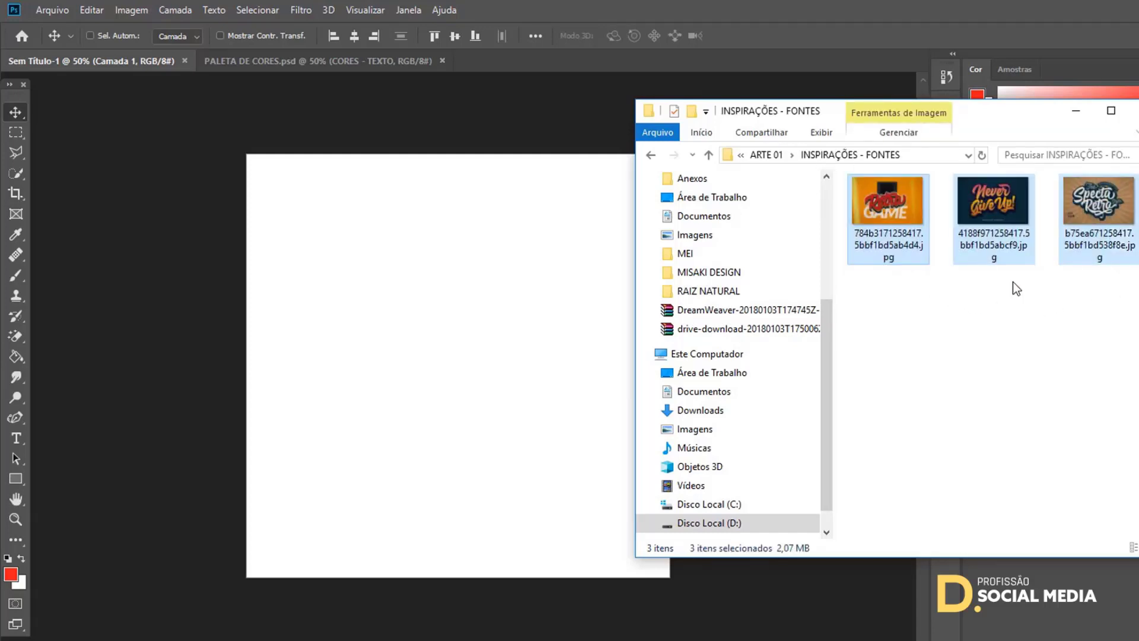
click(963, 302)
drag(1121, 310, 913, 219)
click(1105, 306)
click(1048, 289)
drag(1018, 270, 892, 214)
Step: View the Retro Game and Specta Retro lettering reference images, closing each one after looking at it
click(888, 213)
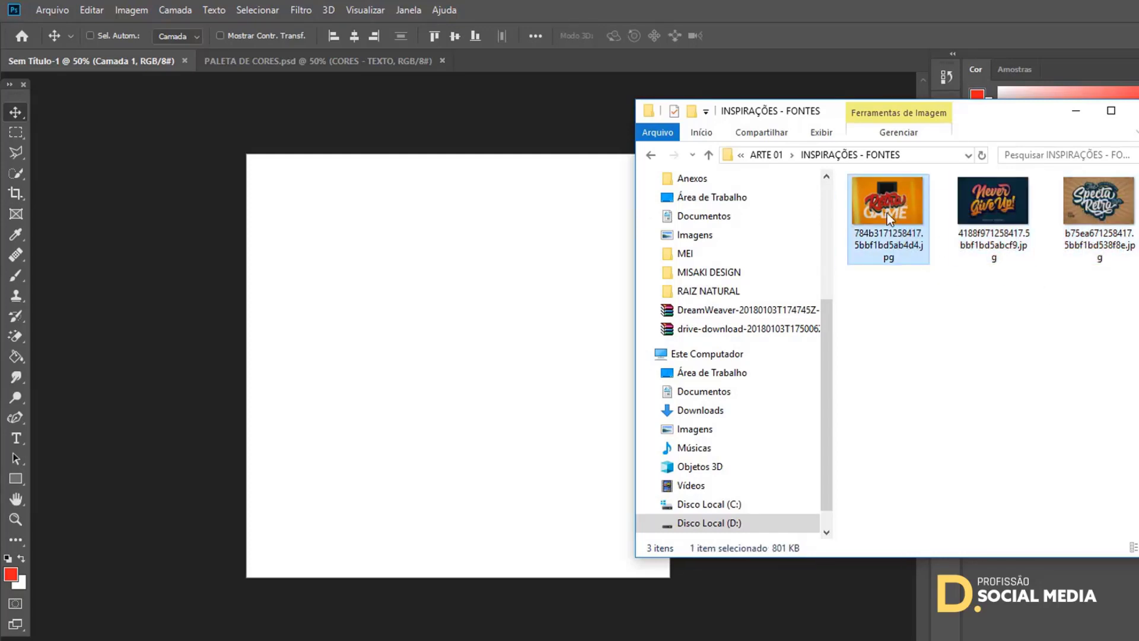
double_click(888, 212)
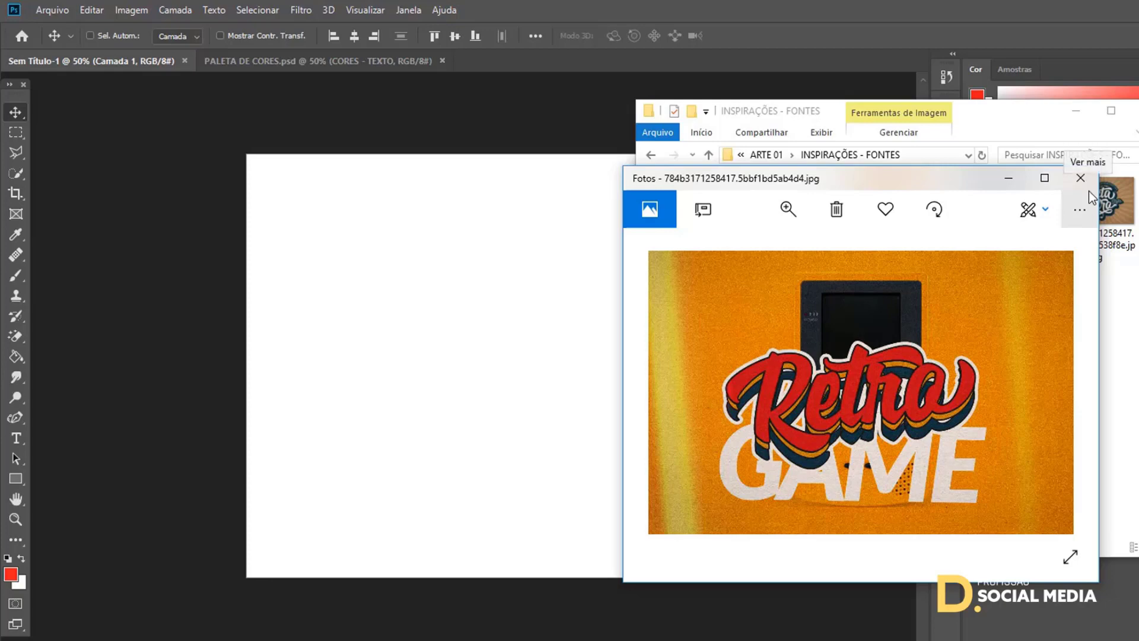
click(1080, 178)
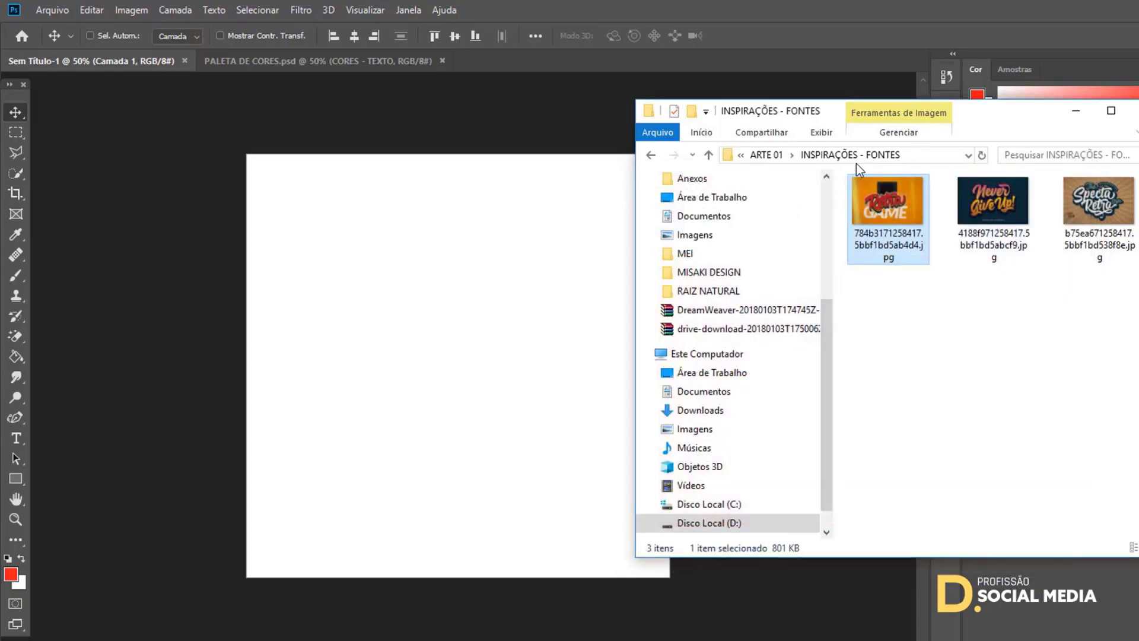
double_click(1092, 242)
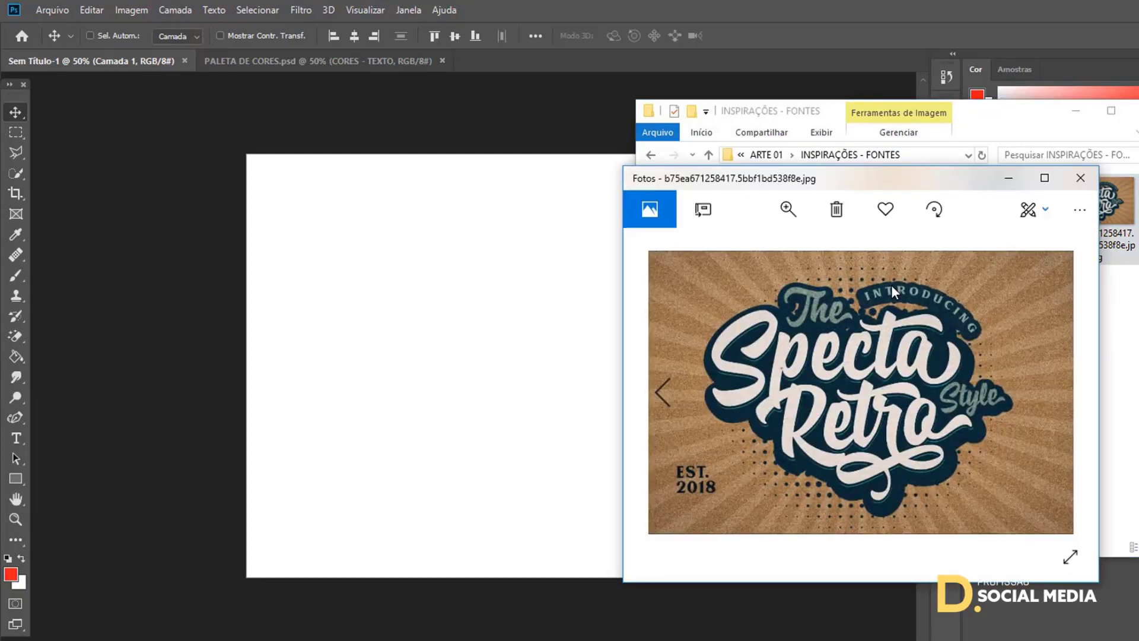
click(1094, 183)
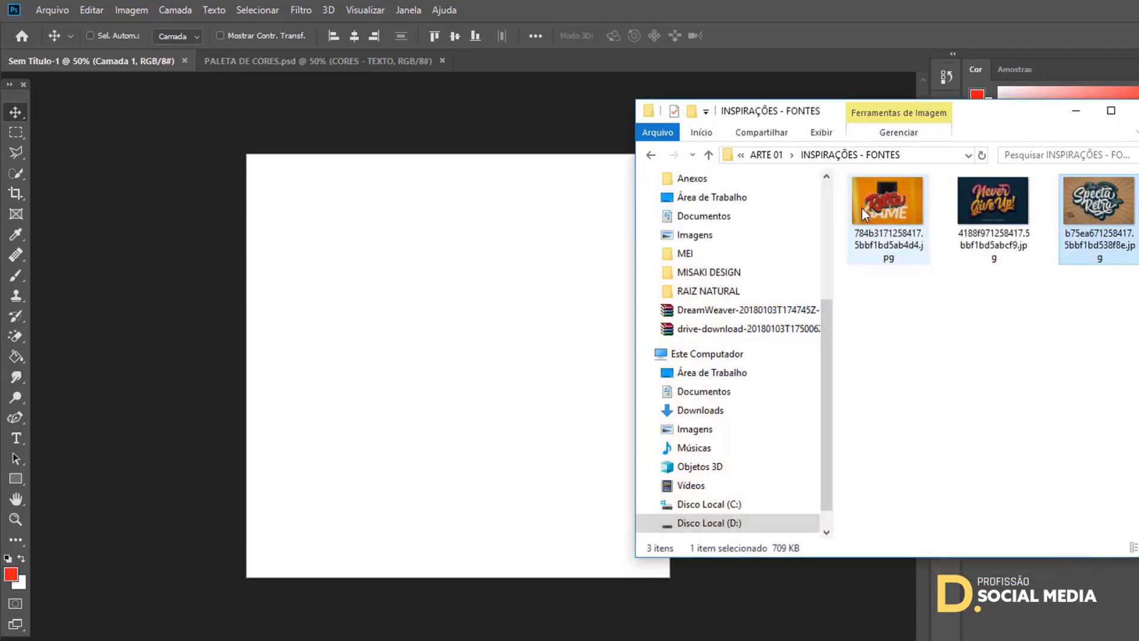
Step: Open the pizza photo 176843-OW9IJ9-987.jpg from the Material Usado folder as its own document in Photoshop
click(781, 160)
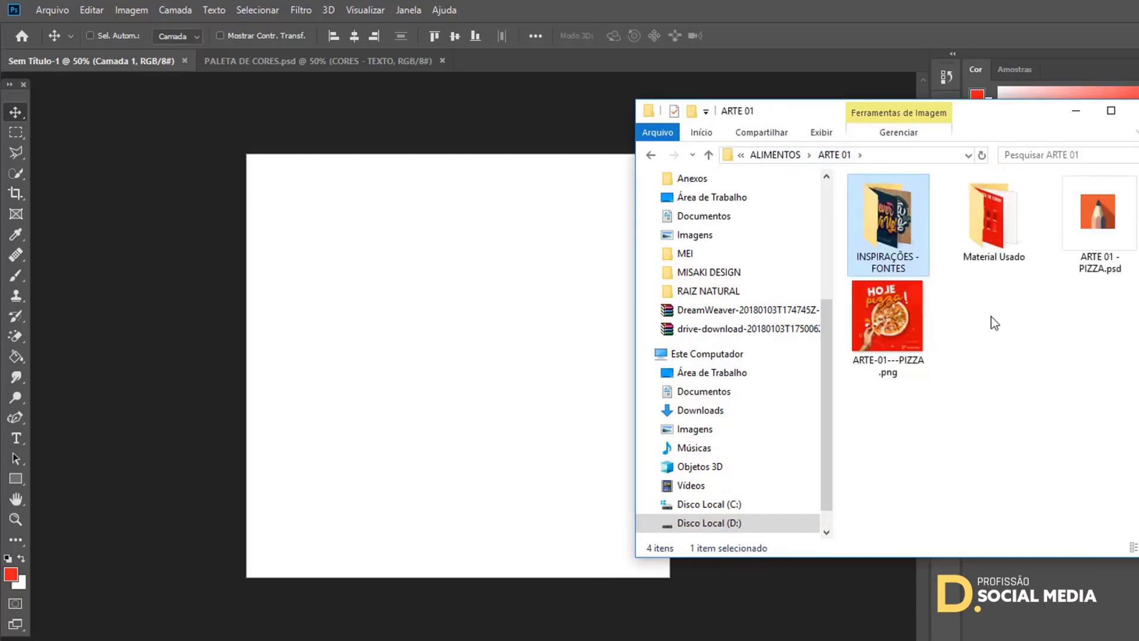
double_click(1004, 240)
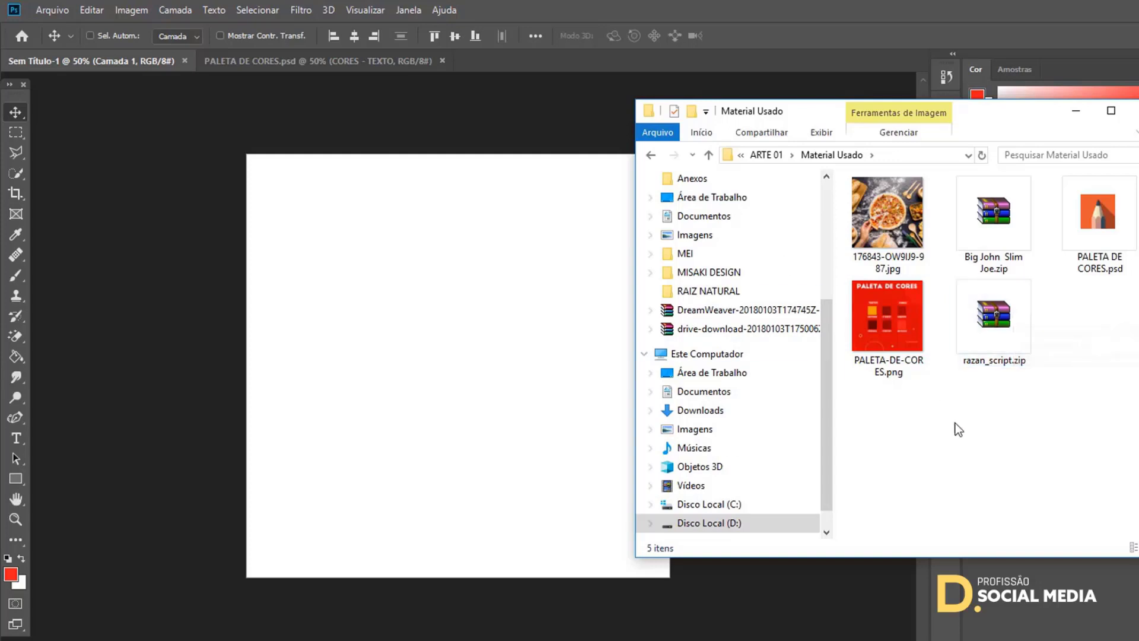
click(884, 214)
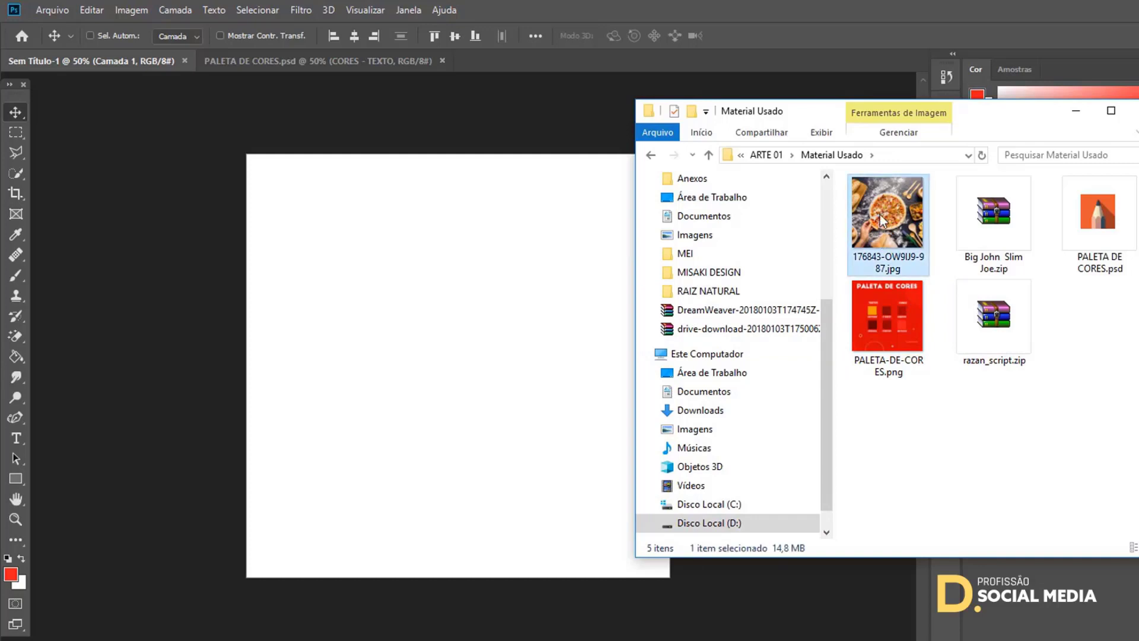
drag(493, 61, 493, 62)
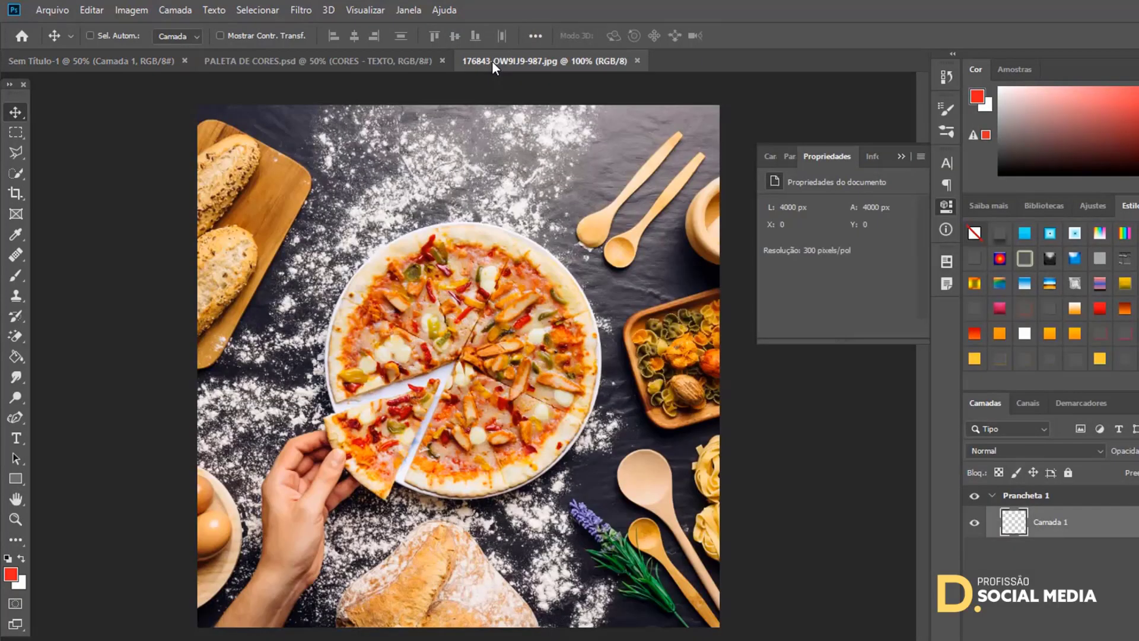
click(156, 60)
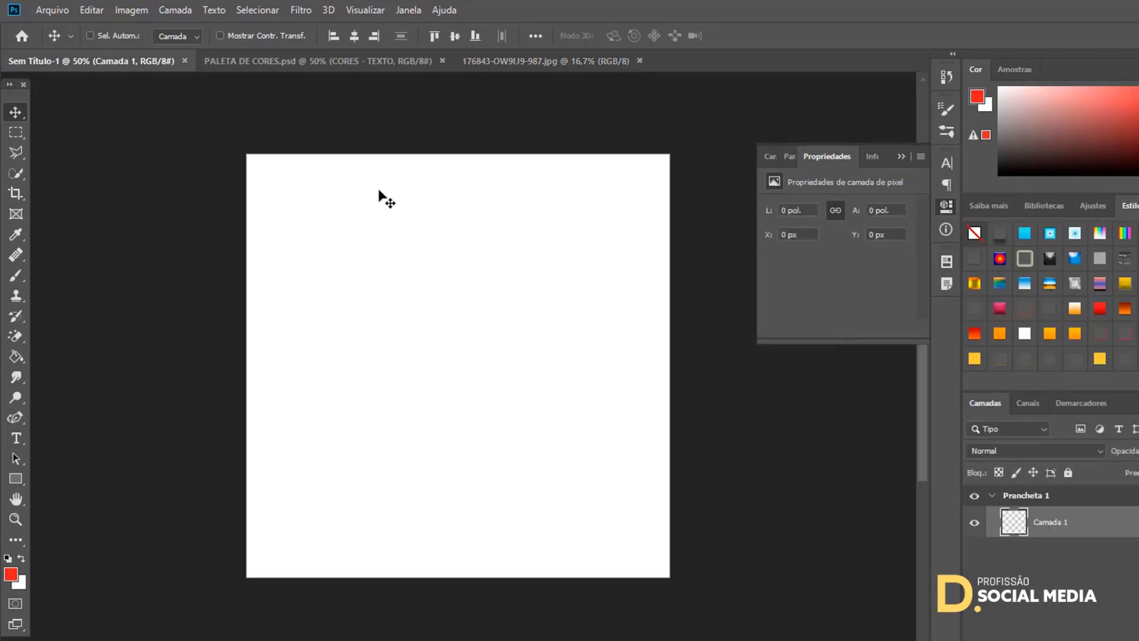
click(483, 61)
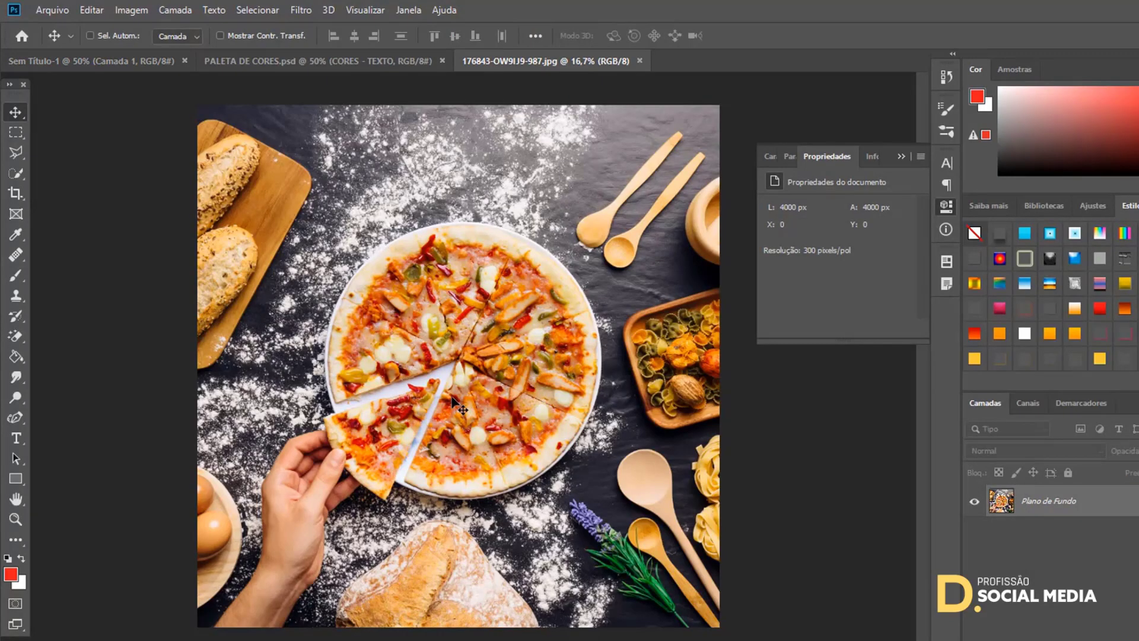
Step: Examine the pizza photo up close, checking the crust, the plate edge and the gap around the lifted slice
key(ctrl+plus)
key(ctrl+plus)
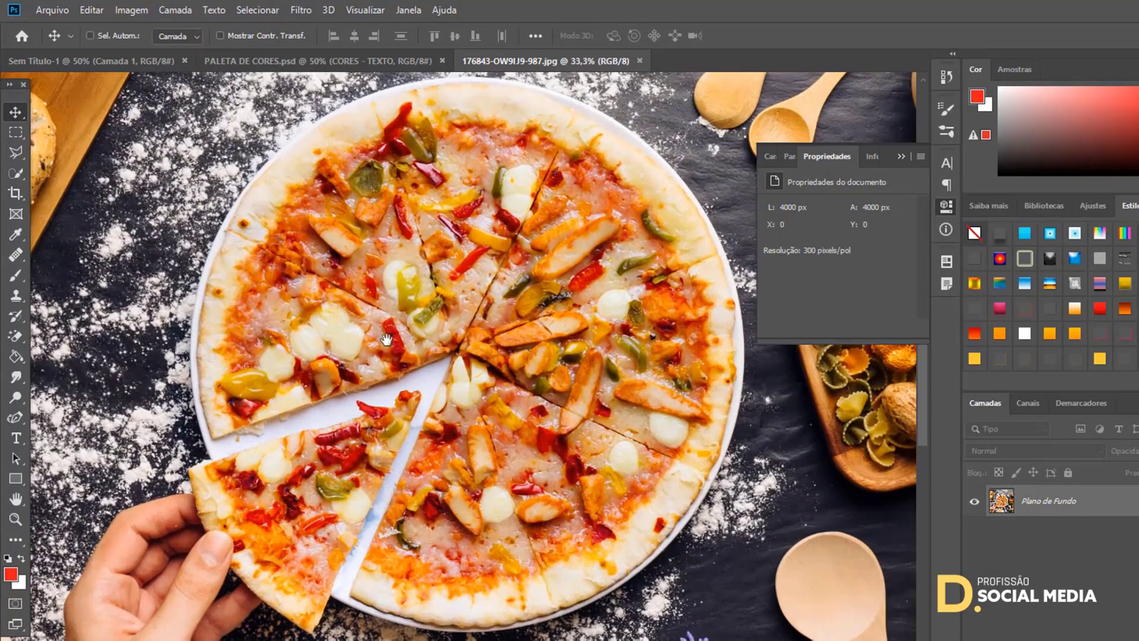
drag(386, 340, 454, 383)
key(ctrl+minus)
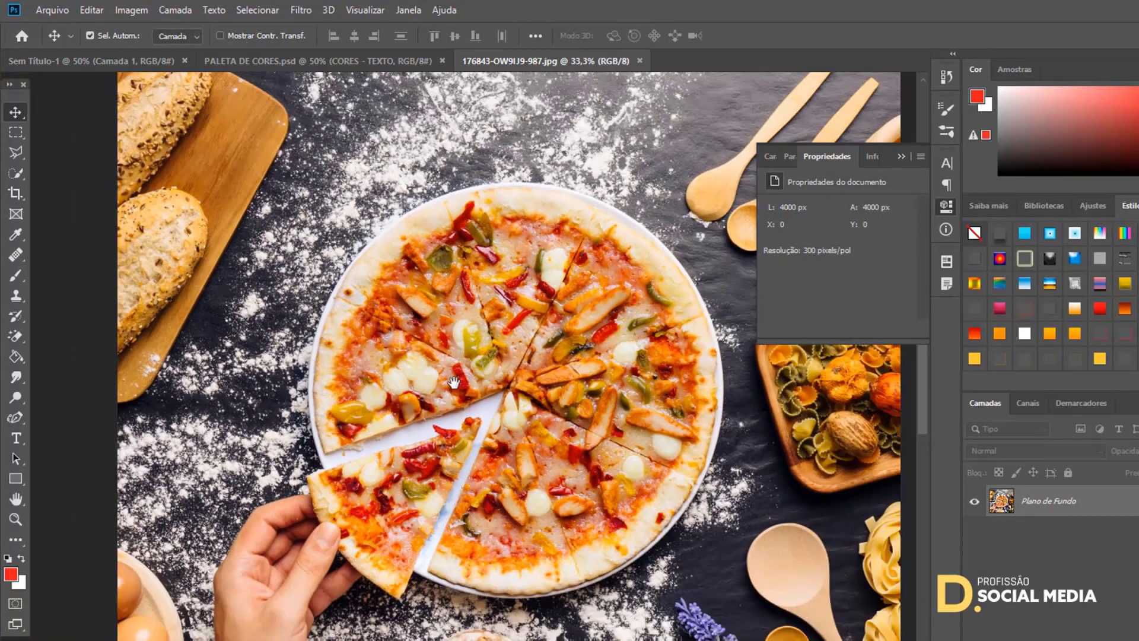
key(ctrl+plus)
key(ctrl+plus)
drag(316, 326, 420, 343)
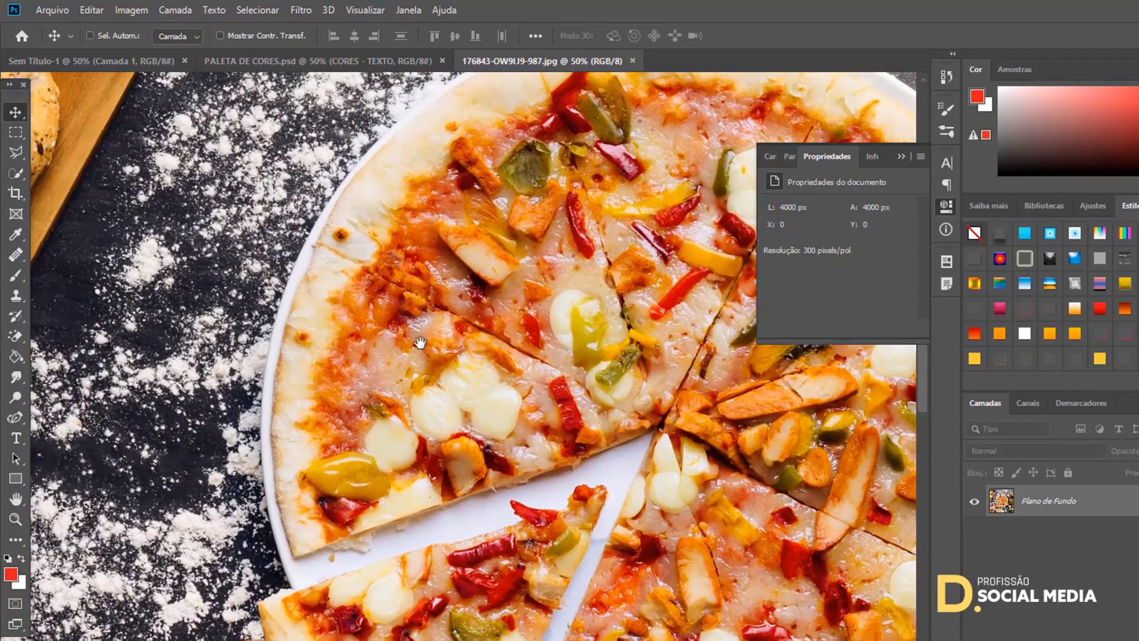
key(ctrl+plus)
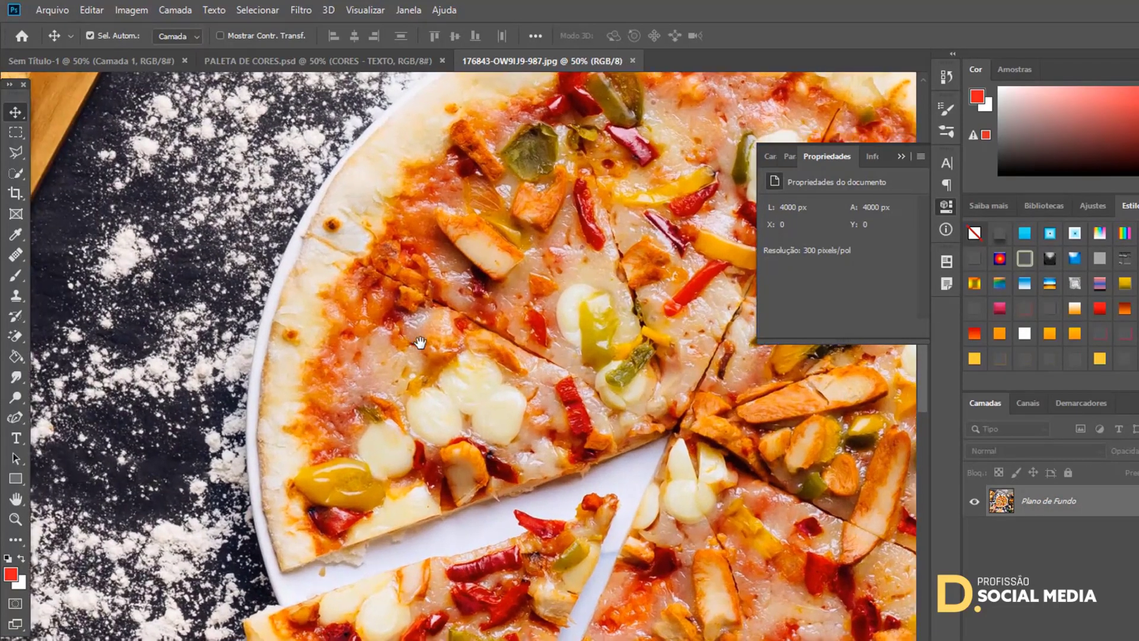
drag(394, 401, 396, 324)
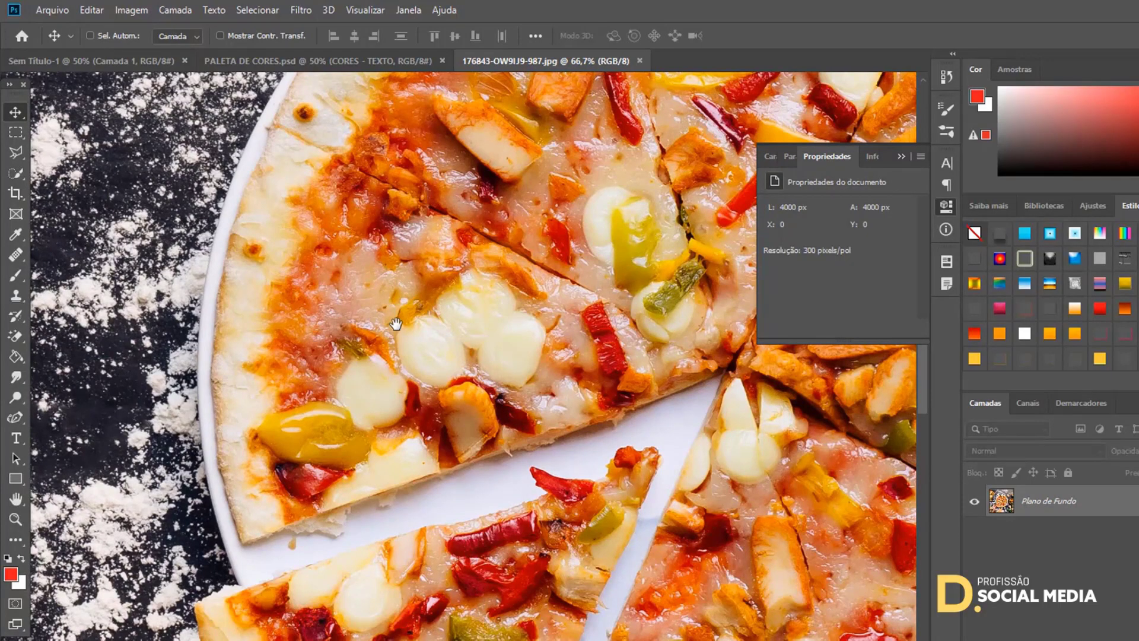
key(ctrl+minus)
key(ctrl+minus)
key(ctrl+minus)
key(ctrl+minus)
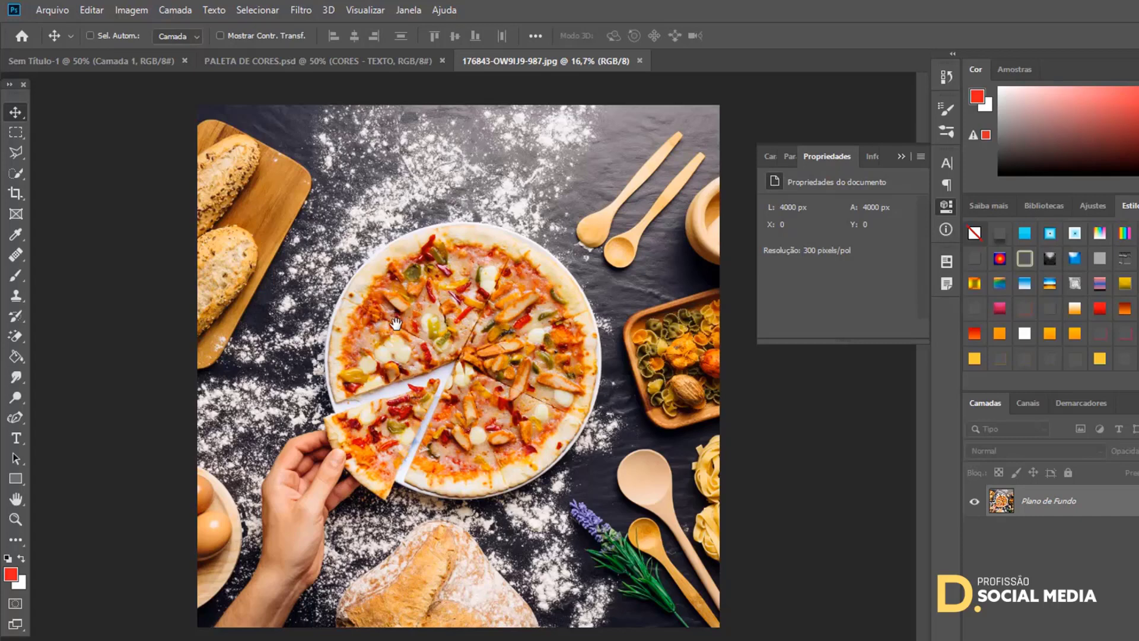
Step: Start a Curvature Pen path on the plate's outer edge beside the lifted slice and place a second point farther up the rim
key(ctrl+plus)
key(ctrl+plus)
key(ctrl+plus)
key(ctrl+plus)
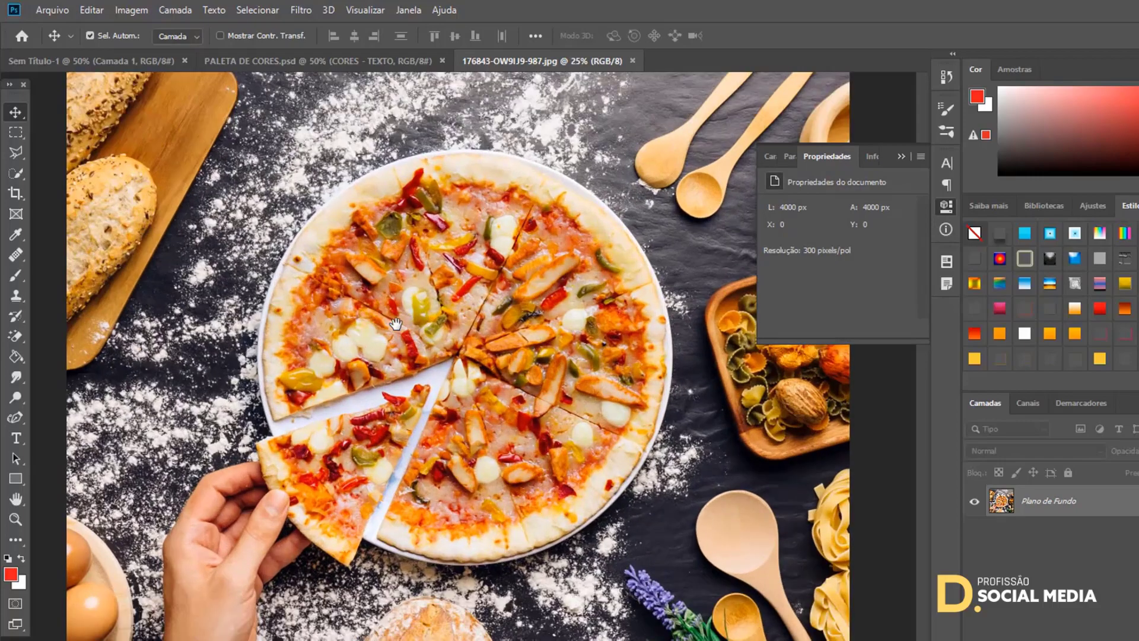
key(p)
key(ctrl+minus)
key(ctrl+plus)
key(ctrl+plus)
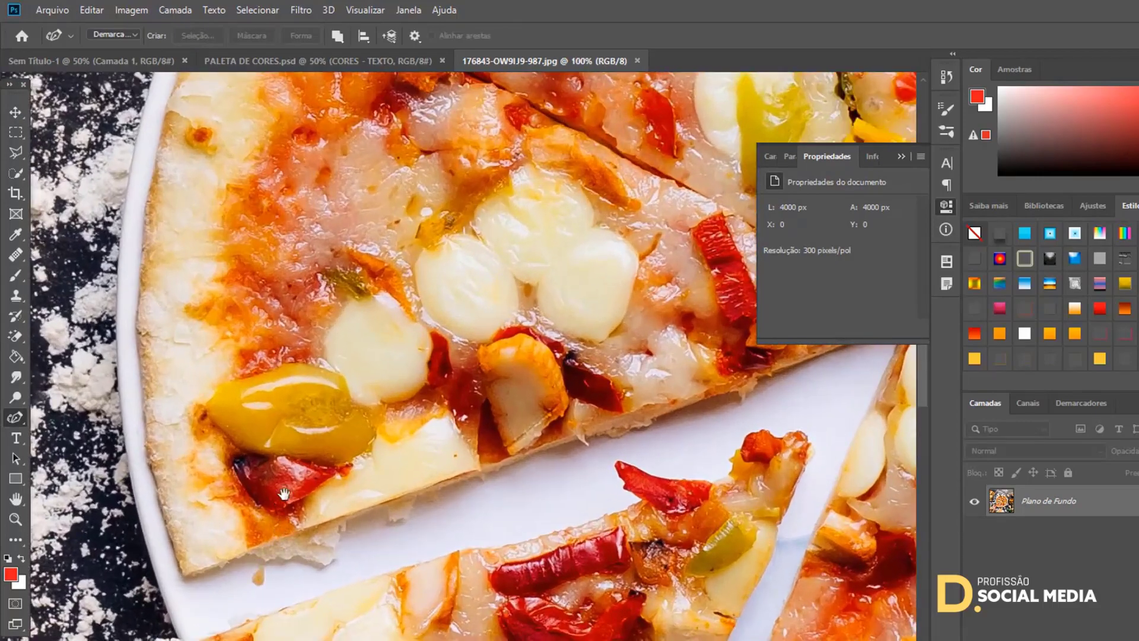
drag(285, 494, 413, 438)
click(310, 575)
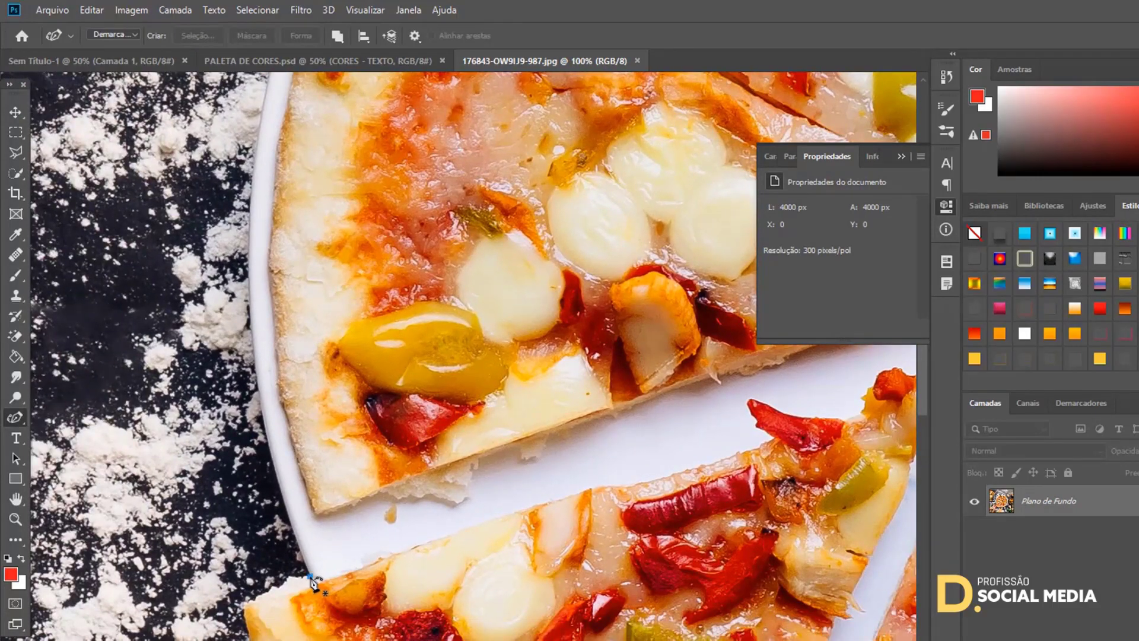
drag(274, 465, 308, 489)
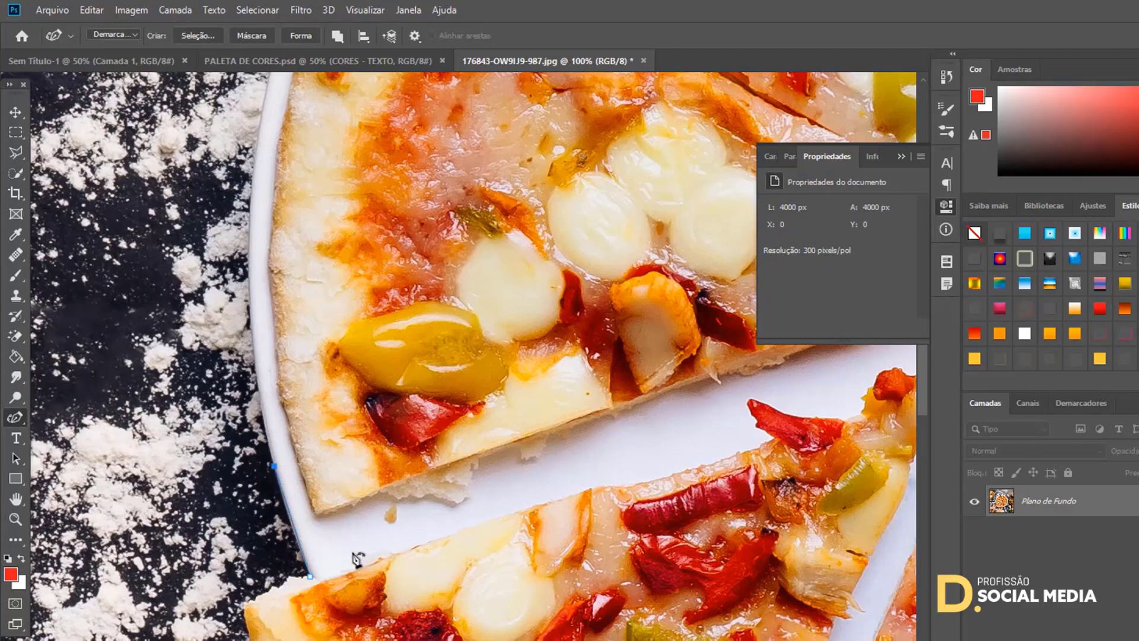
Step: Fit the path to the plate's lower-left rim with an in-between point and extend it upward beside the yellow pepper
key(ctrl+plus)
drag(305, 530, 518, 295)
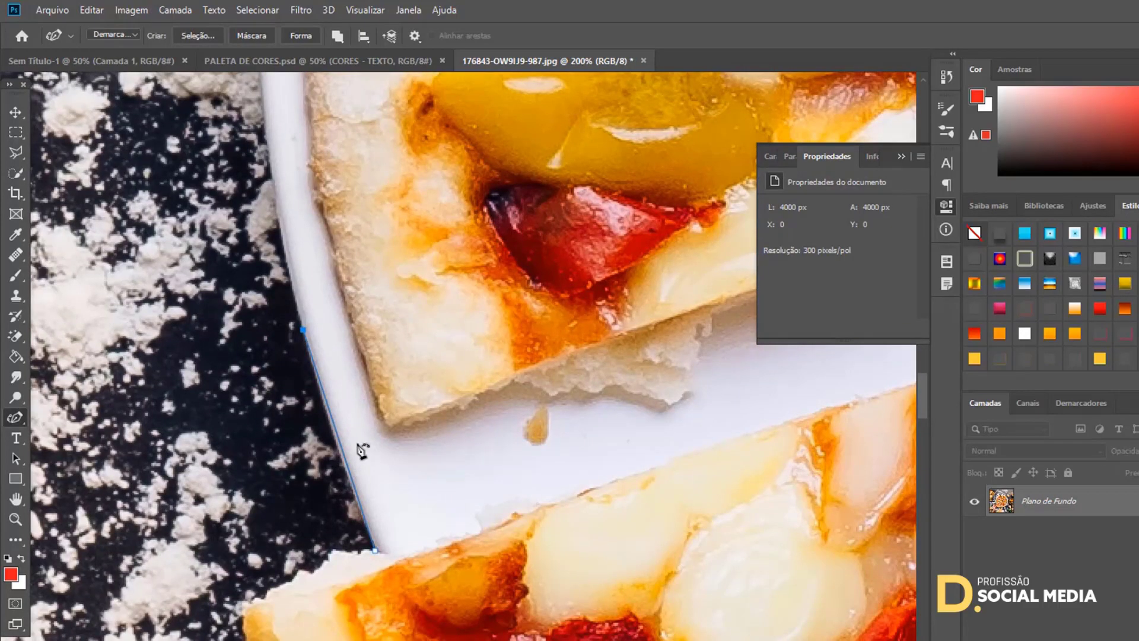
click(341, 445)
drag(341, 444, 340, 449)
scroll(290, 347, up, 3)
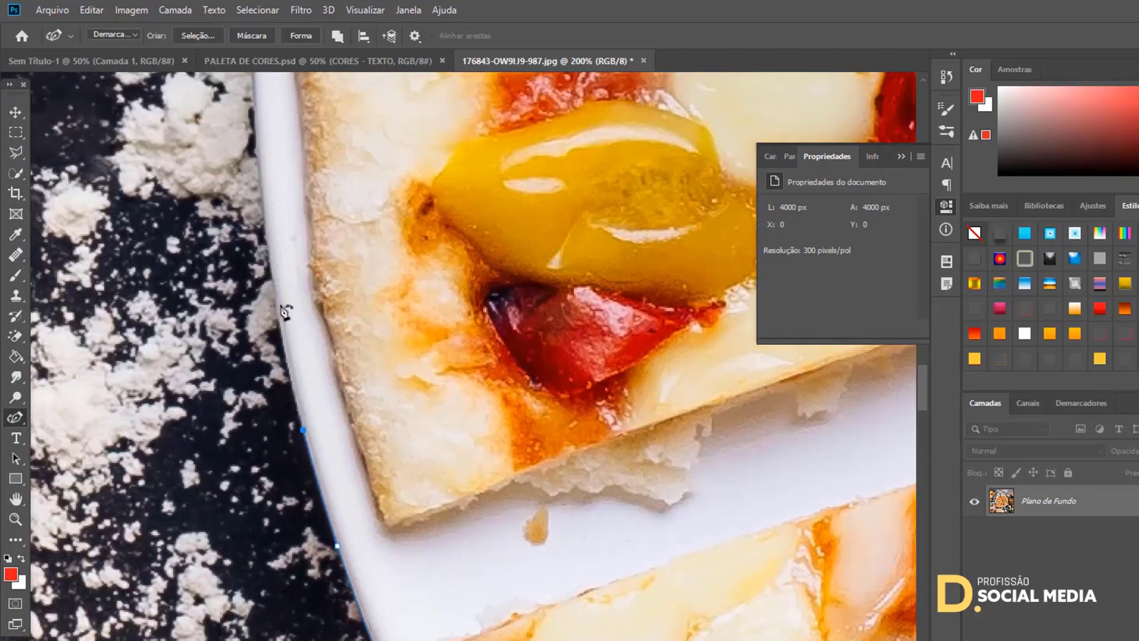
scroll(275, 313, up, 3)
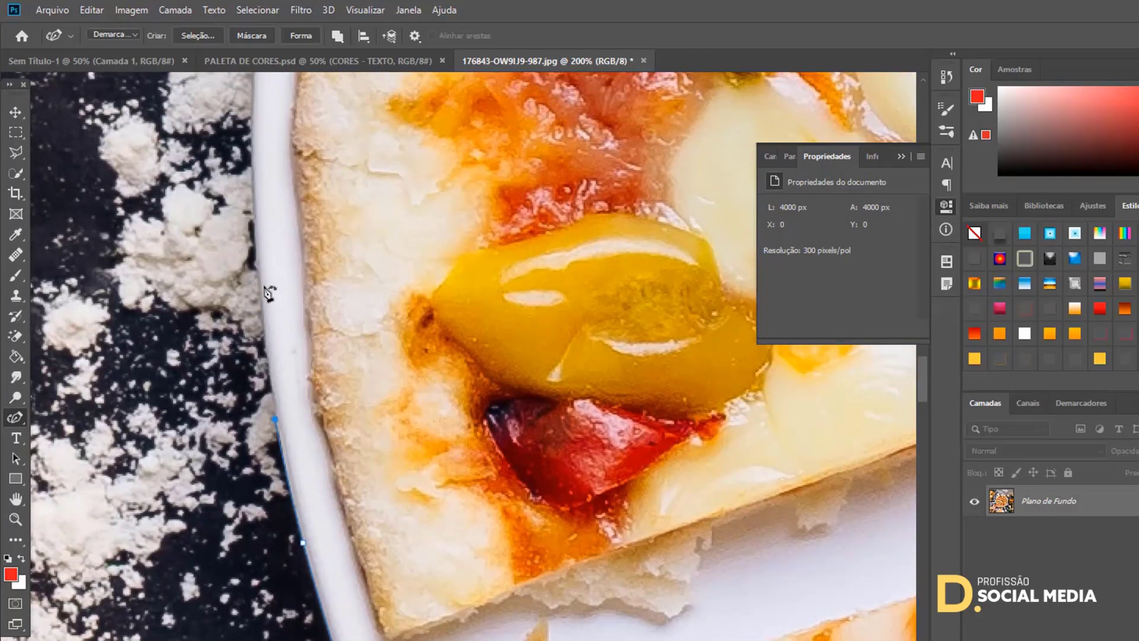
scroll(266, 288, up, 3)
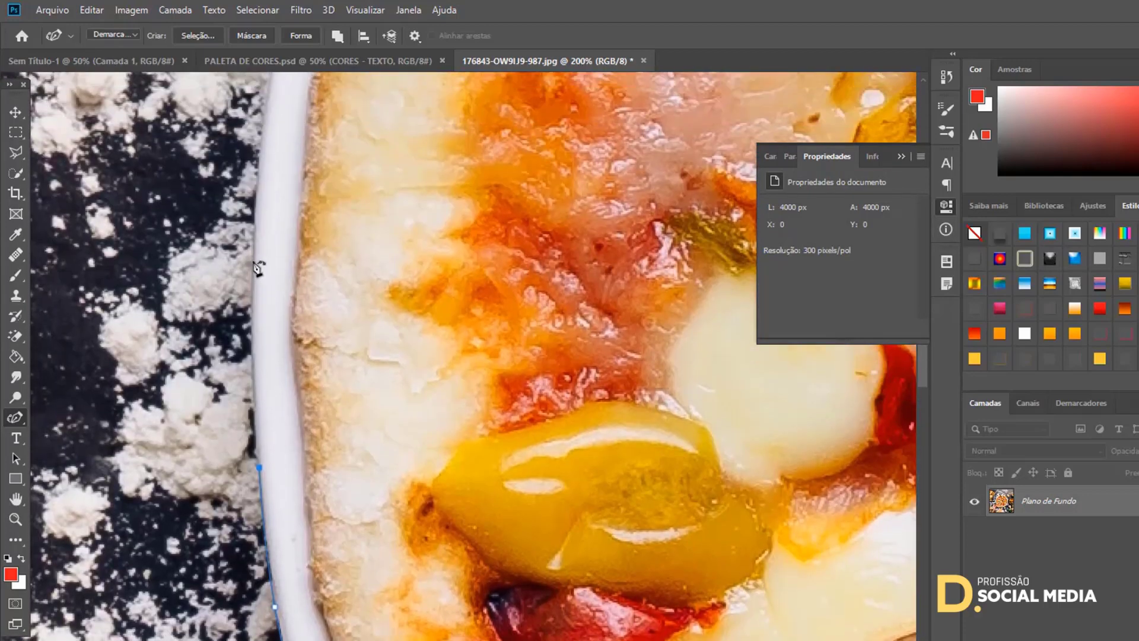
Step: Continue the path up the plate's left rim with anchor points following its outer edge
click(252, 261)
scroll(262, 249, up, 3)
click(273, 237)
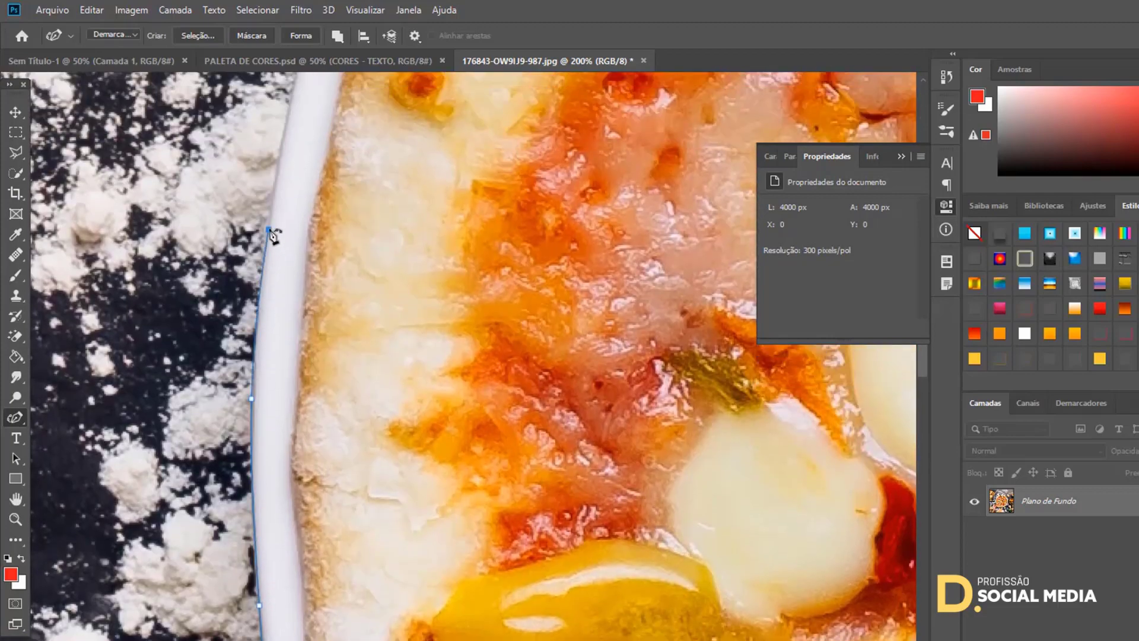
scroll(272, 228, up, 3)
scroll(350, 183, up, 3)
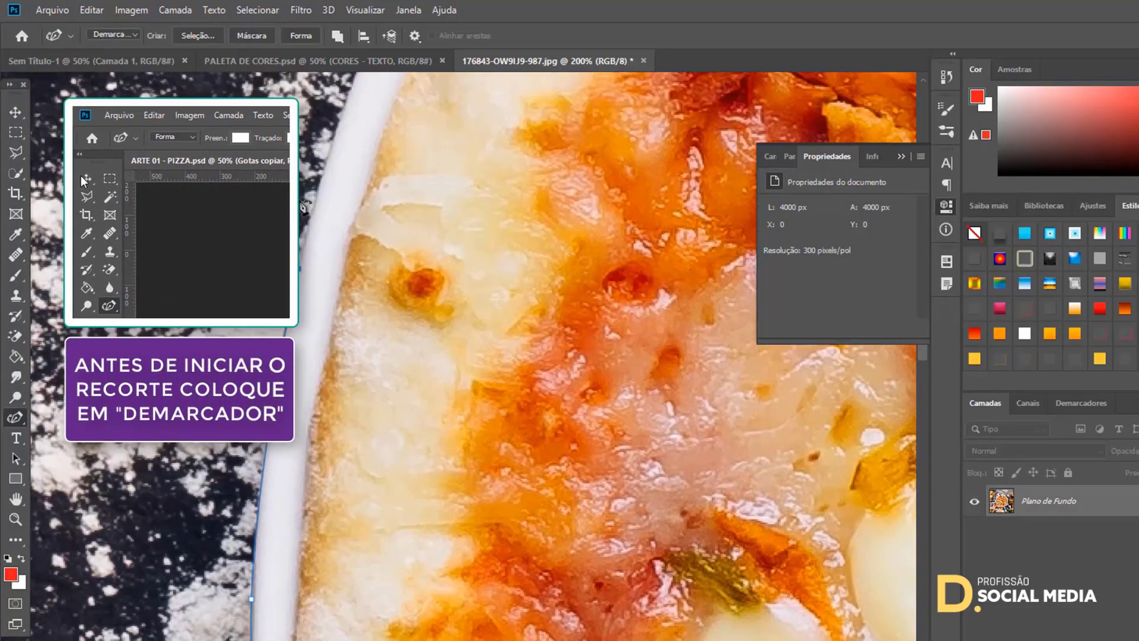
click(348, 177)
scroll(348, 178, up, 5)
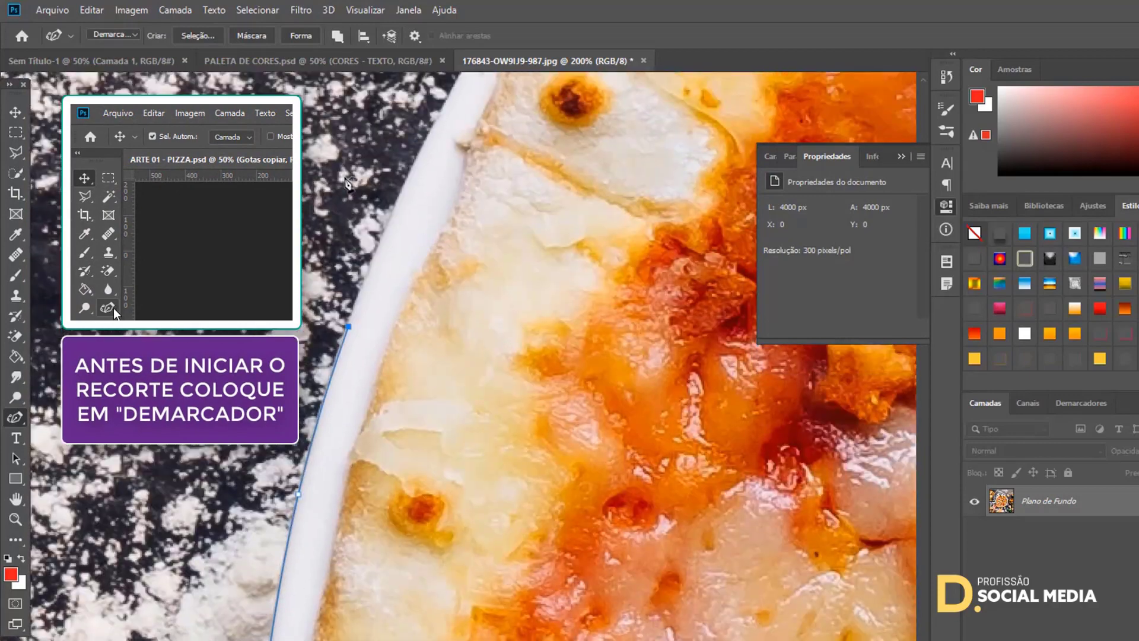
Step: Continue the Curvature Pen path along the plate's upper-left rim with anchor points on its outer edge
click(463, 144)
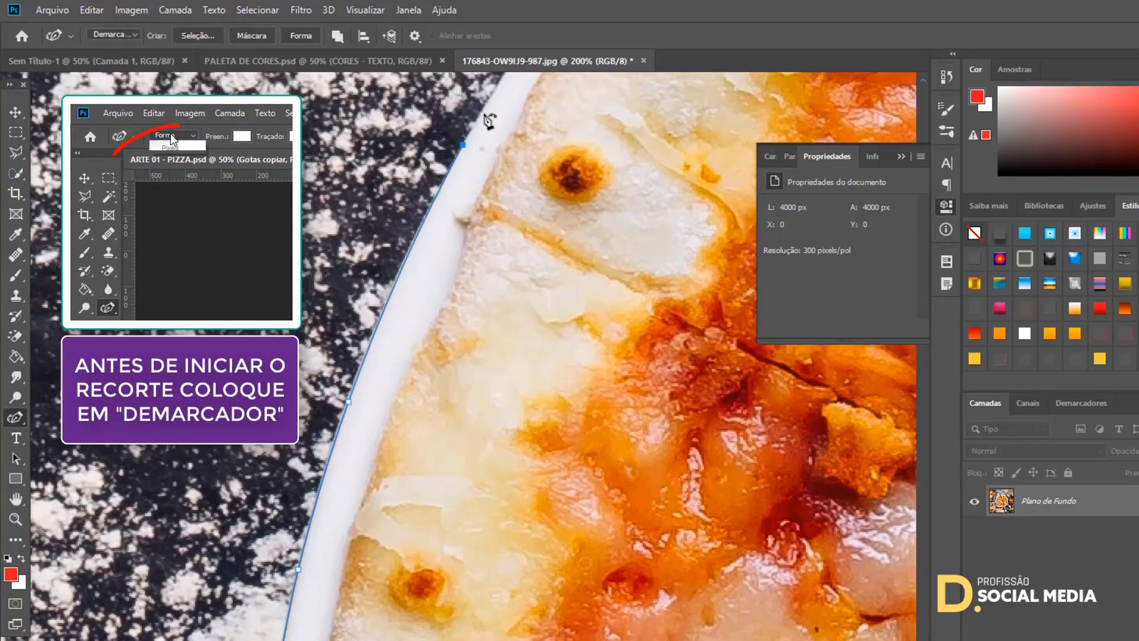
scroll(498, 128, up, 2)
drag(530, 172, 363, 285)
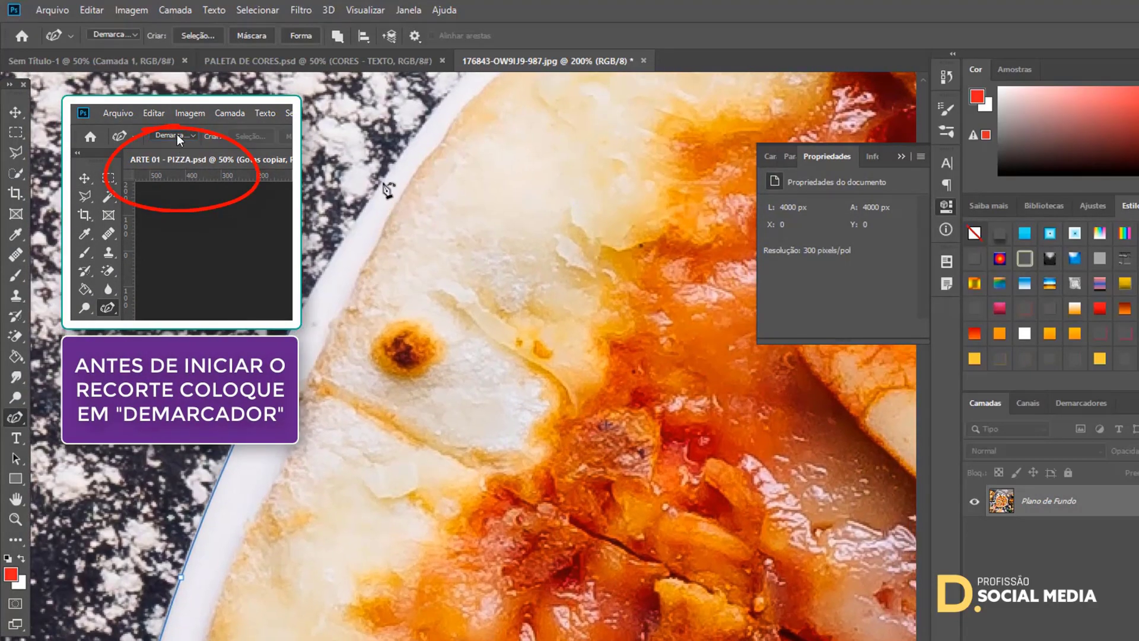
click(383, 183)
drag(475, 95, 254, 326)
click(328, 194)
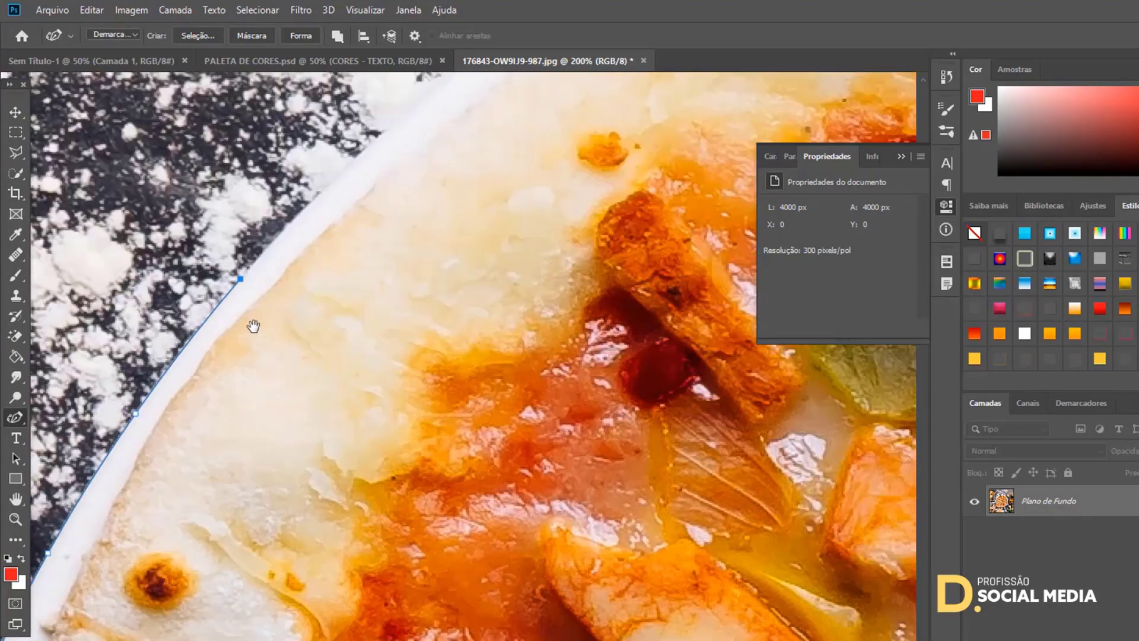
click(275, 227)
Step: Extend the path around the plate's upper-left arc, following the white rim against the floured background
drag(394, 224, 385, 403)
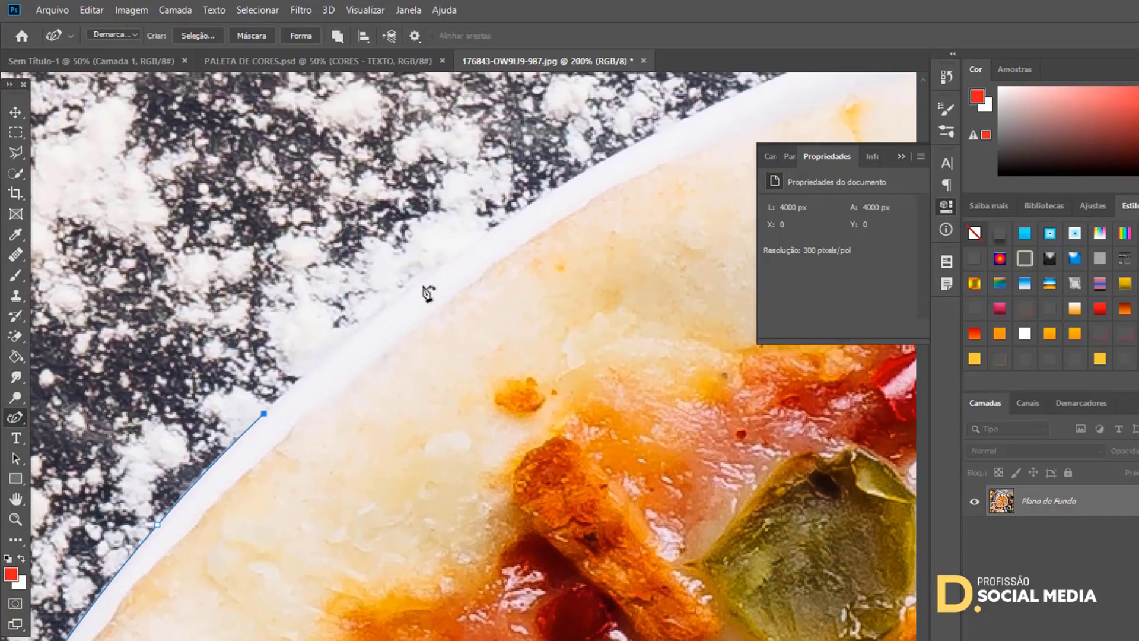
click(441, 270)
drag(620, 168, 466, 319)
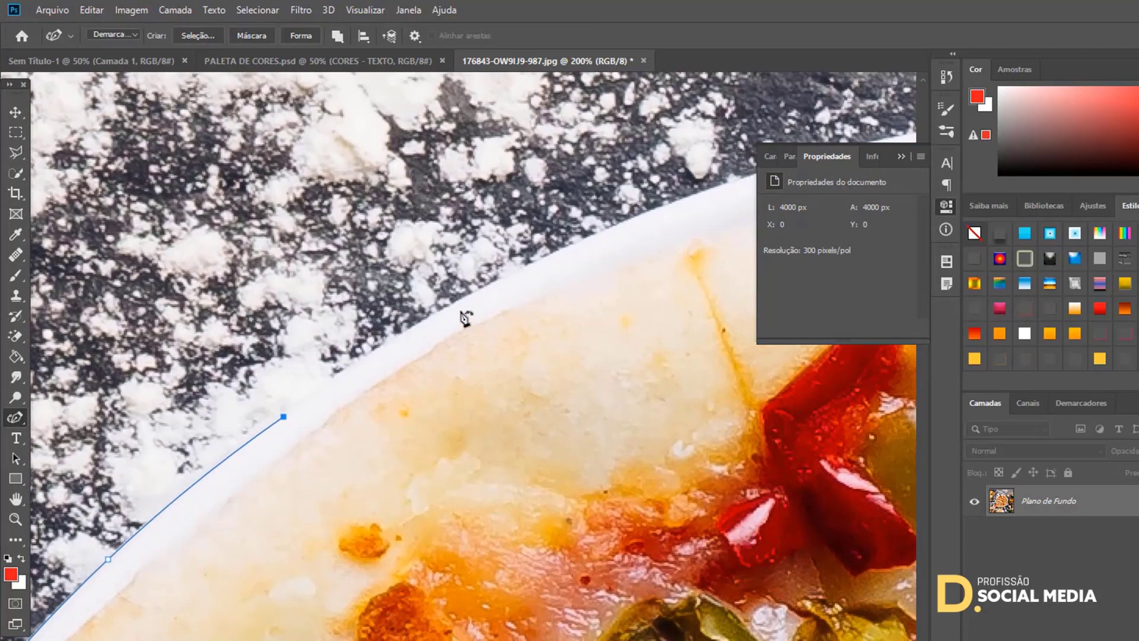
click(505, 280)
drag(612, 269, 362, 373)
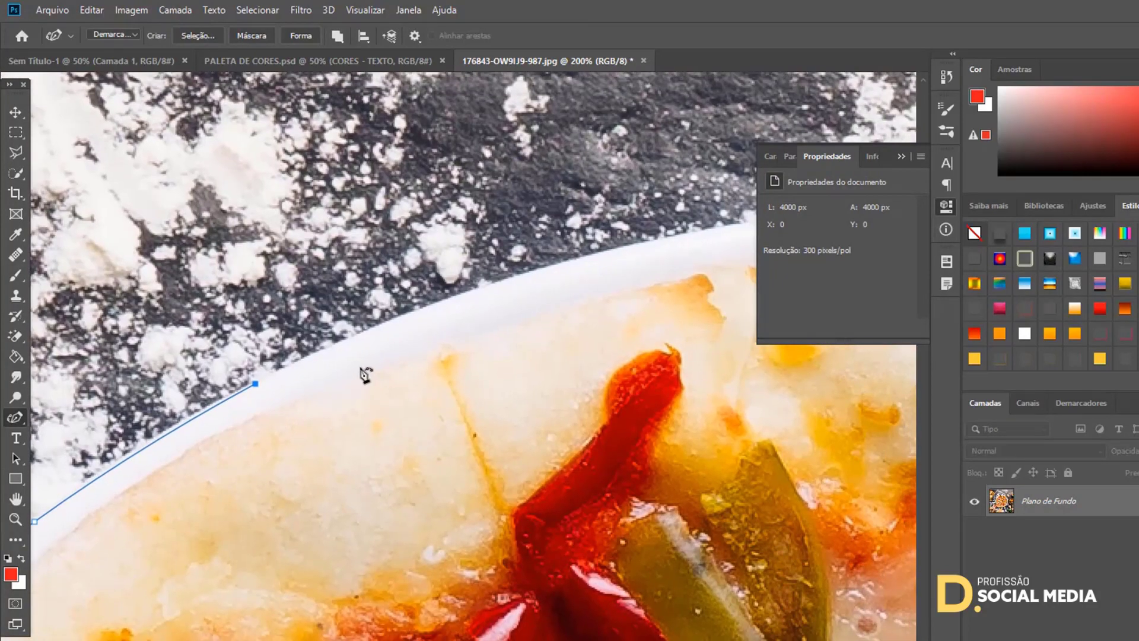
Step: Carry the path along the rim above the red pepper to the top of the plate
click(478, 288)
drag(570, 288, 380, 379)
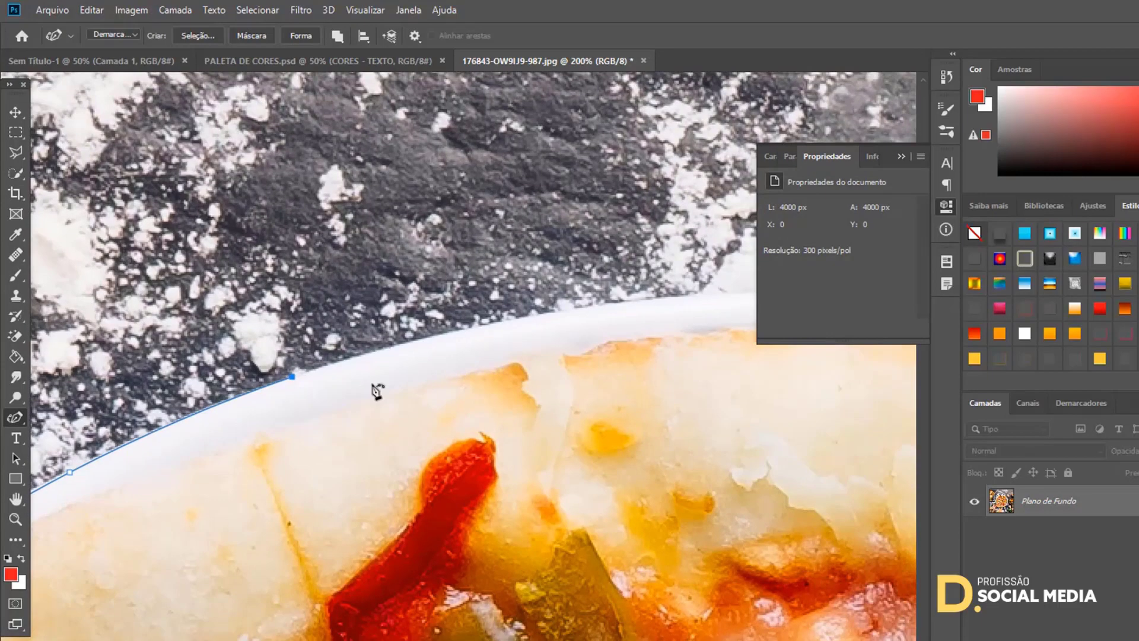
click(519, 319)
drag(642, 329, 384, 384)
click(504, 356)
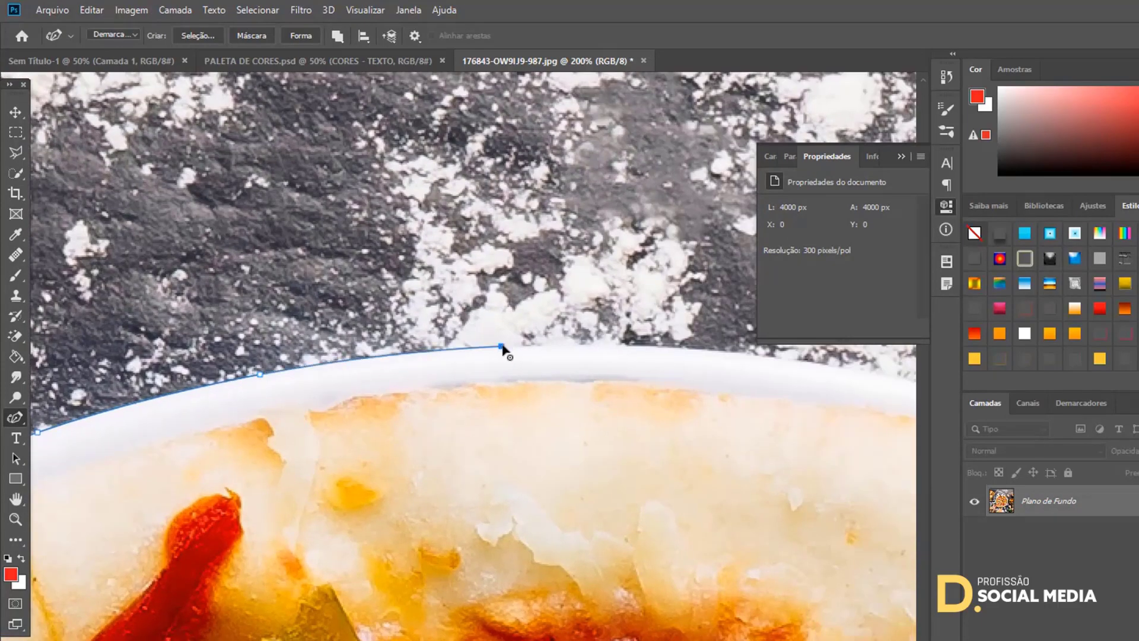
Step: Continue the path over the top of the plate and onto the descending upper-right rim
drag(652, 386, 299, 409)
click(455, 379)
drag(454, 379, 190, 372)
click(455, 413)
drag(634, 507, 279, 376)
click(414, 443)
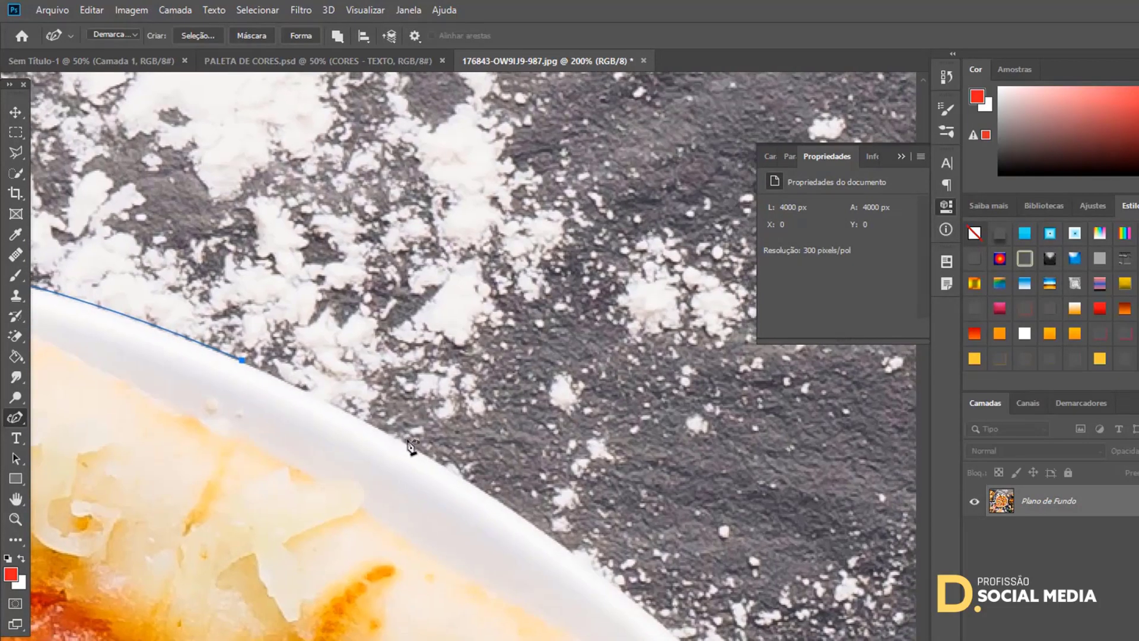
Step: Trace the plate's upper-right rim with closely spaced anchor points, from beside the wooden board down past the green pepper strip
drag(413, 453, 323, 405)
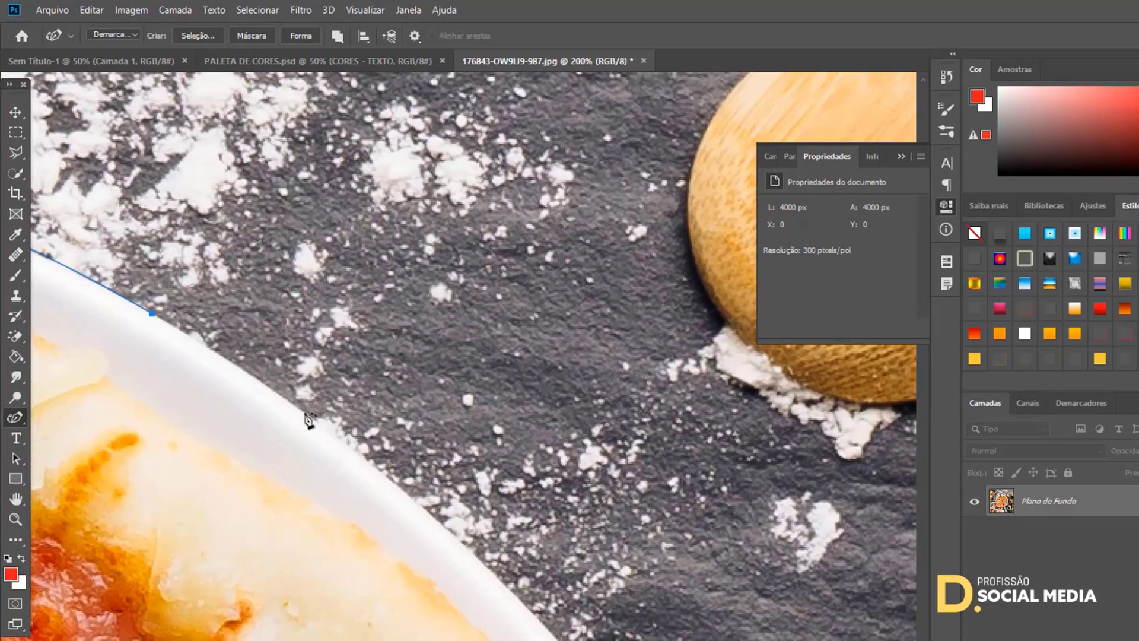
click(305, 413)
drag(387, 478, 351, 383)
click(354, 381)
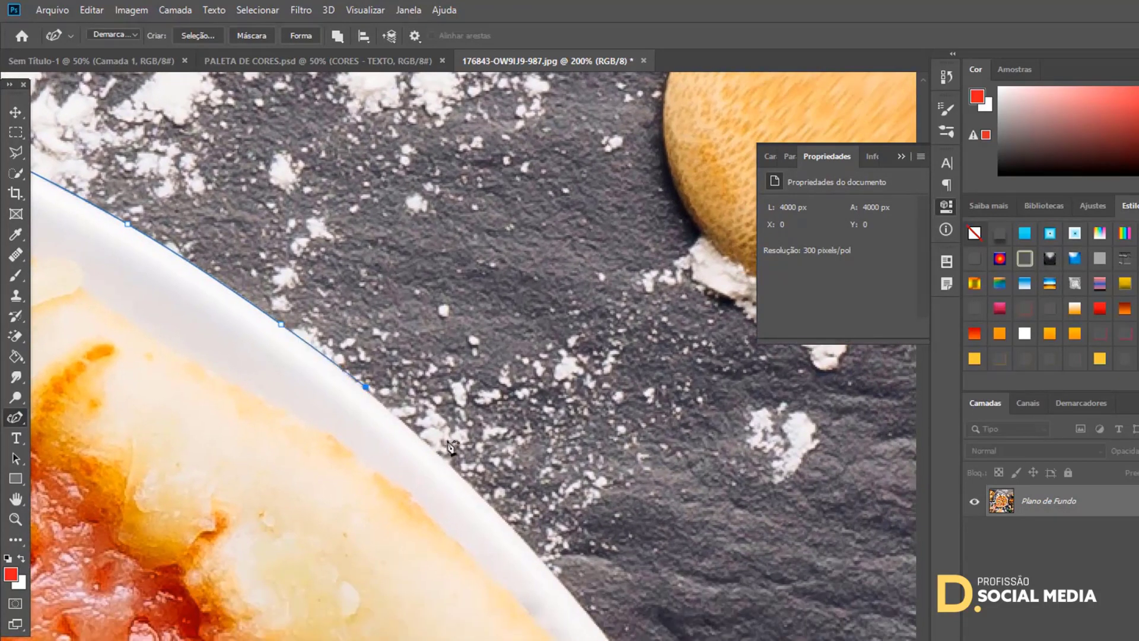
drag(432, 429, 430, 317)
click(451, 360)
drag(516, 406, 465, 272)
click(496, 329)
drag(540, 389, 424, 225)
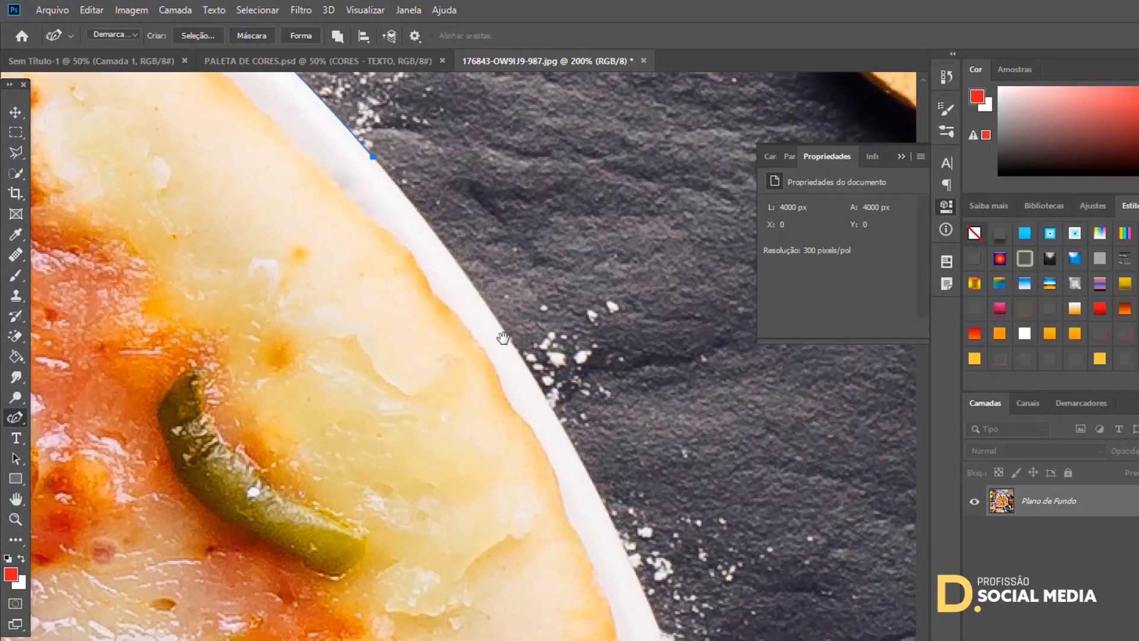
click(502, 338)
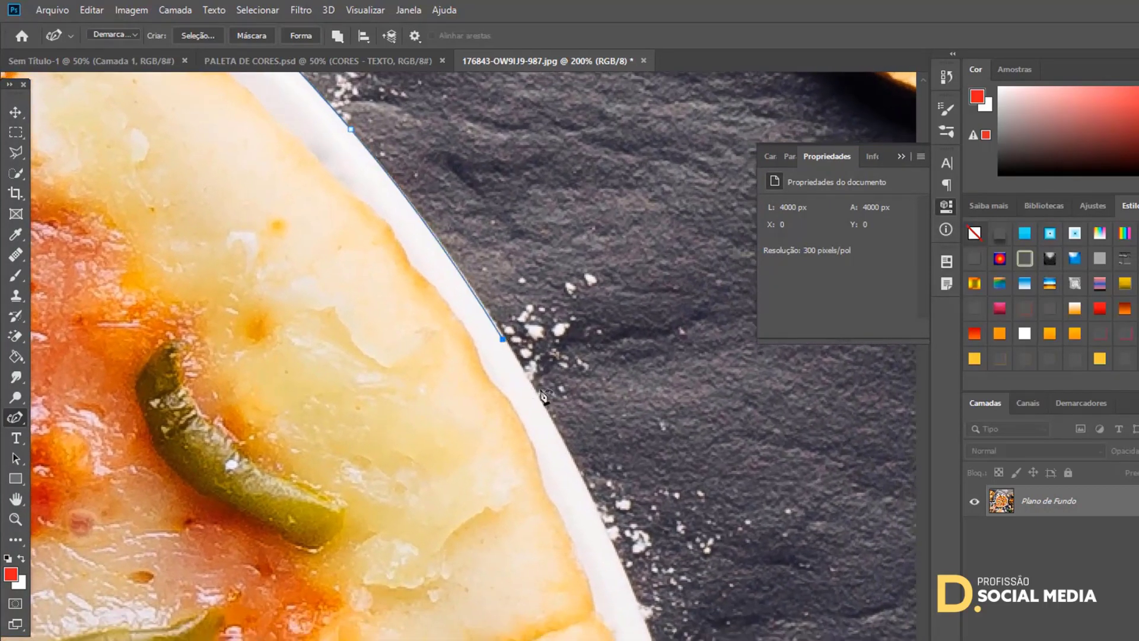
Step: Extend the path down the plate's right rim past its widest point
drag(597, 411, 595, 290)
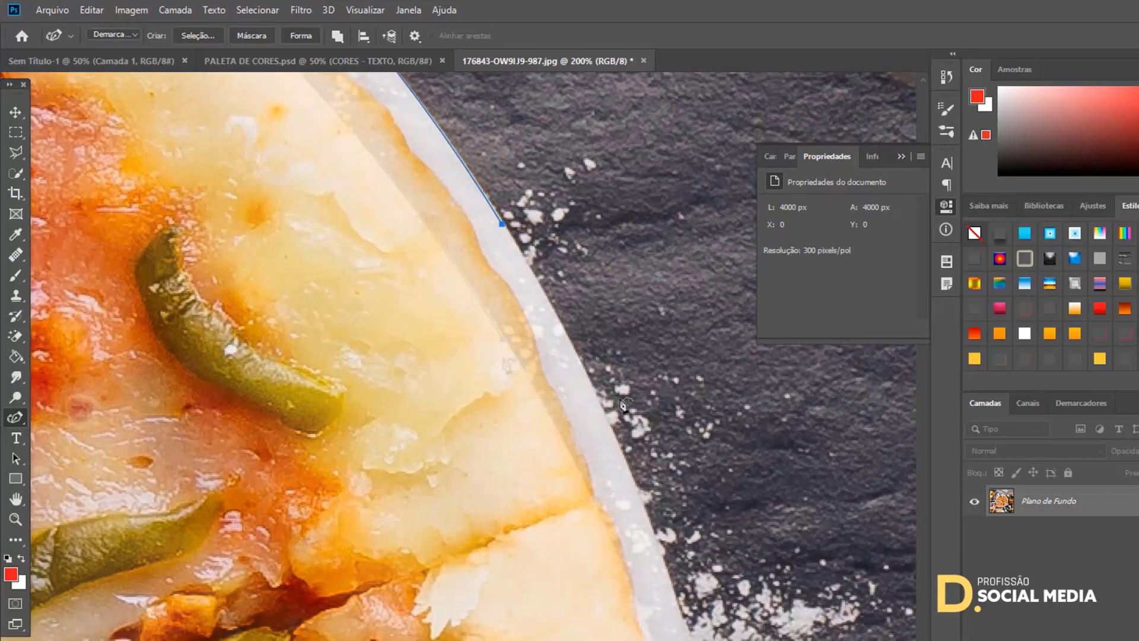
click(599, 419)
drag(647, 537, 599, 290)
click(566, 358)
drag(610, 525, 599, 288)
drag(617, 480, 630, 261)
click(626, 328)
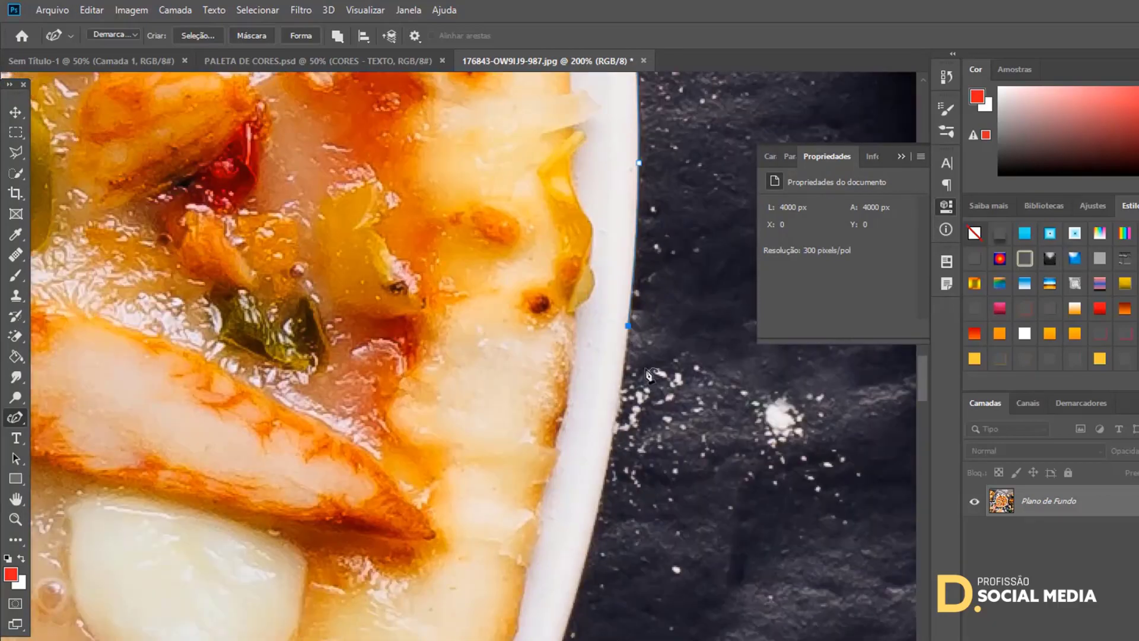
click(610, 440)
drag(611, 440, 654, 206)
click(631, 295)
drag(631, 295, 658, 181)
click(622, 314)
key(ctrl+z)
key(ctrl+z)
key(ctrl+z)
Step: Trace the plate's right rim downward with anchor points, curving toward the floured area at the lower right
drag(676, 95, 597, 415)
click(598, 414)
click(588, 460)
drag(580, 505, 711, 270)
click(696, 329)
click(668, 419)
click(636, 503)
drag(636, 504, 635, 371)
click(616, 418)
drag(585, 483, 675, 396)
click(683, 381)
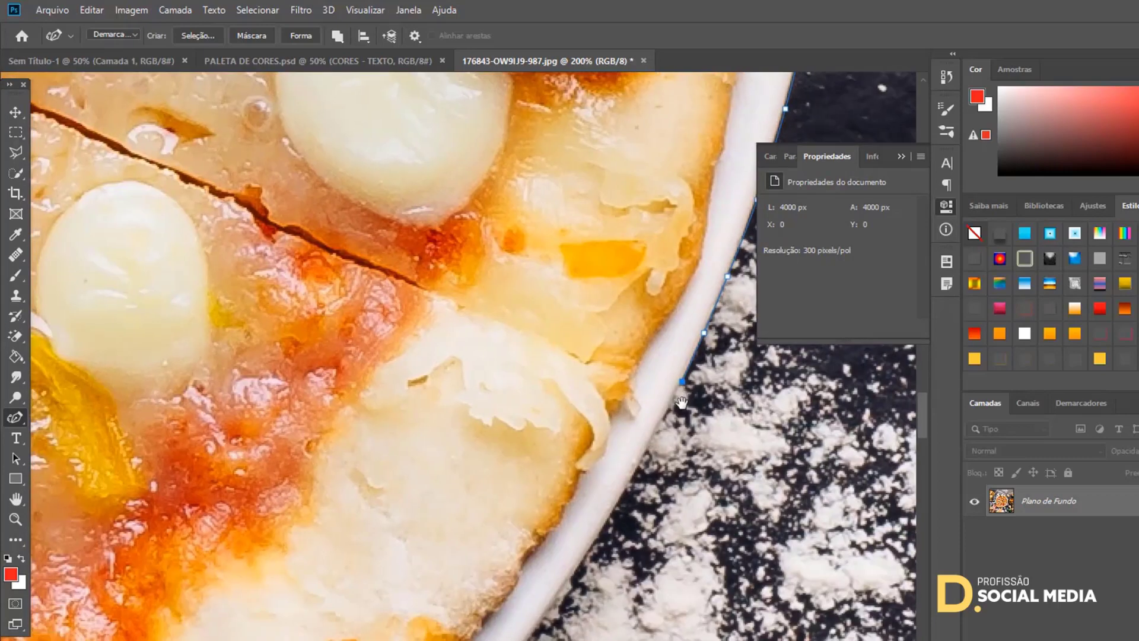
Step: Follow the plate's lower-right rim past the heap of flour with closely spaced anchor points
click(654, 433)
drag(605, 494, 643, 459)
click(664, 452)
drag(637, 509, 662, 399)
click(668, 373)
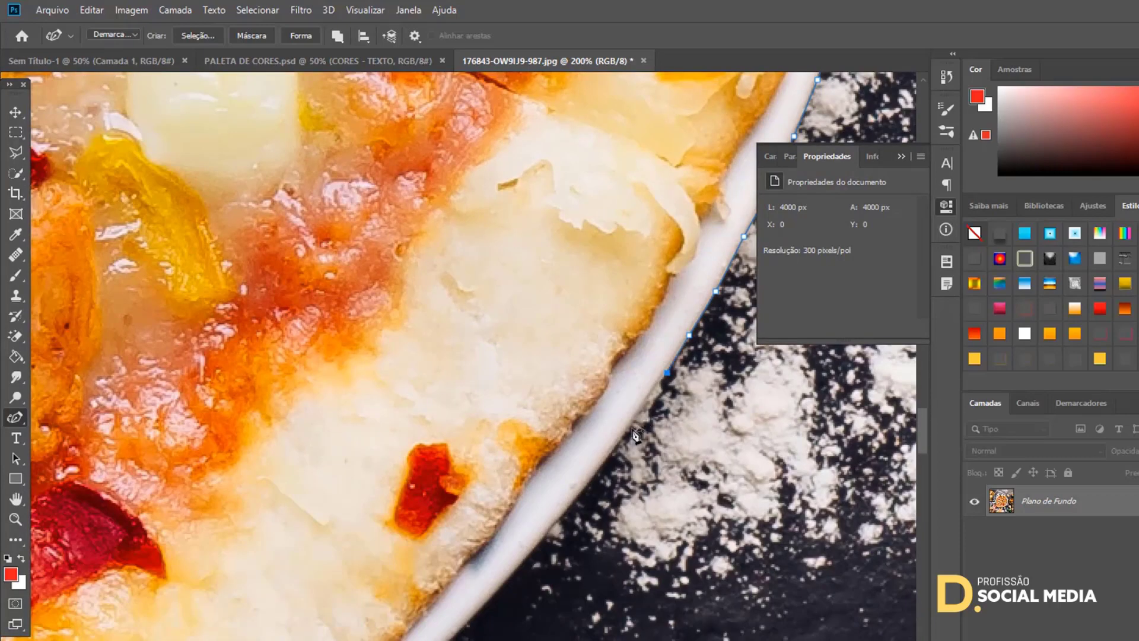
click(642, 409)
click(631, 428)
click(596, 477)
click(566, 513)
Step: Continue the path from the lower-right rim toward the underside of the plate, below the pizza crust
drag(556, 537, 606, 414)
click(562, 458)
click(551, 466)
drag(516, 504, 659, 365)
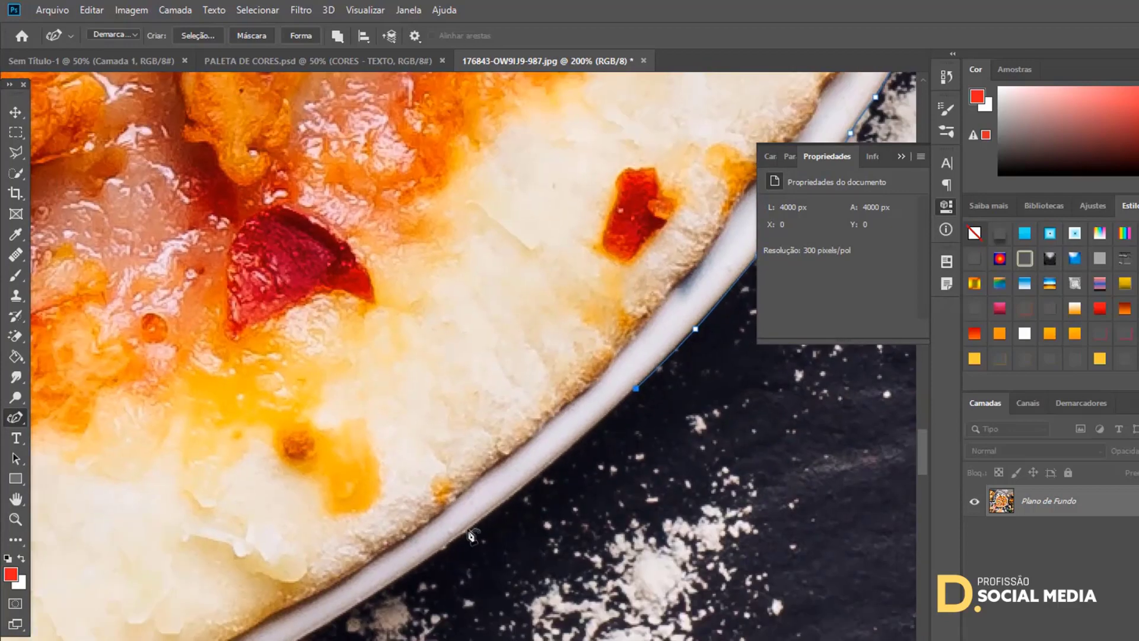
click(471, 521)
drag(457, 545, 633, 253)
click(480, 336)
click(327, 414)
Step: Trace the plate's bottom rim from right to left with anchor points on its outer edge
drag(295, 442, 539, 364)
click(298, 427)
drag(187, 451, 525, 419)
click(466, 438)
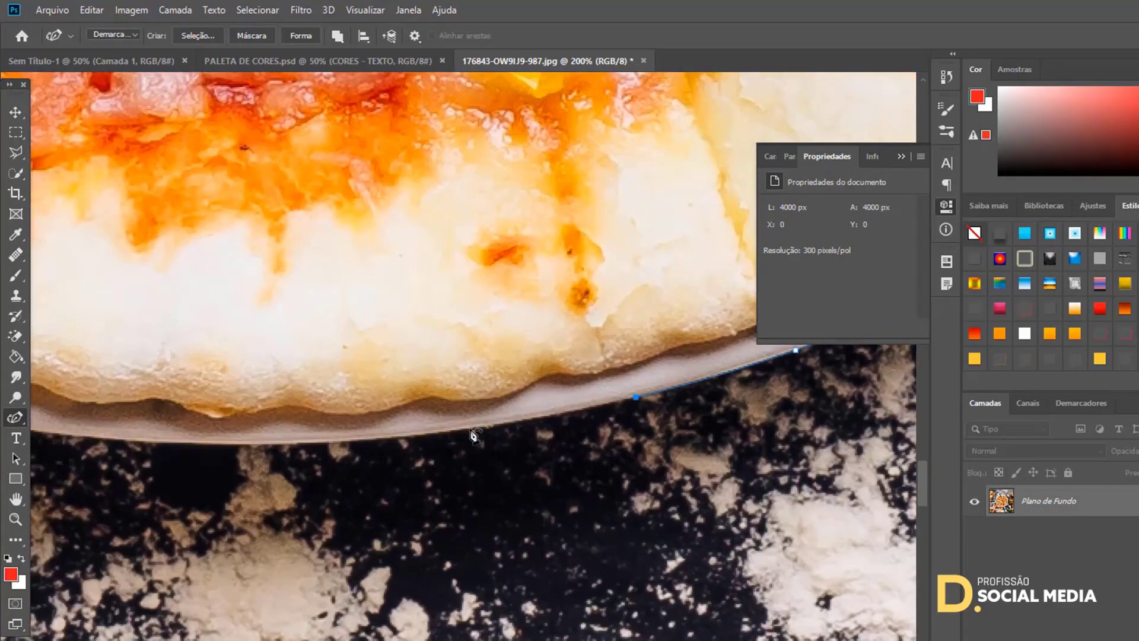
click(293, 454)
drag(293, 455, 621, 435)
click(391, 426)
Step: Bring the path up the plate's lower-left rim to the point where it meets the lifted slice
drag(238, 413, 518, 459)
click(515, 450)
click(448, 424)
drag(418, 436, 689, 563)
click(585, 513)
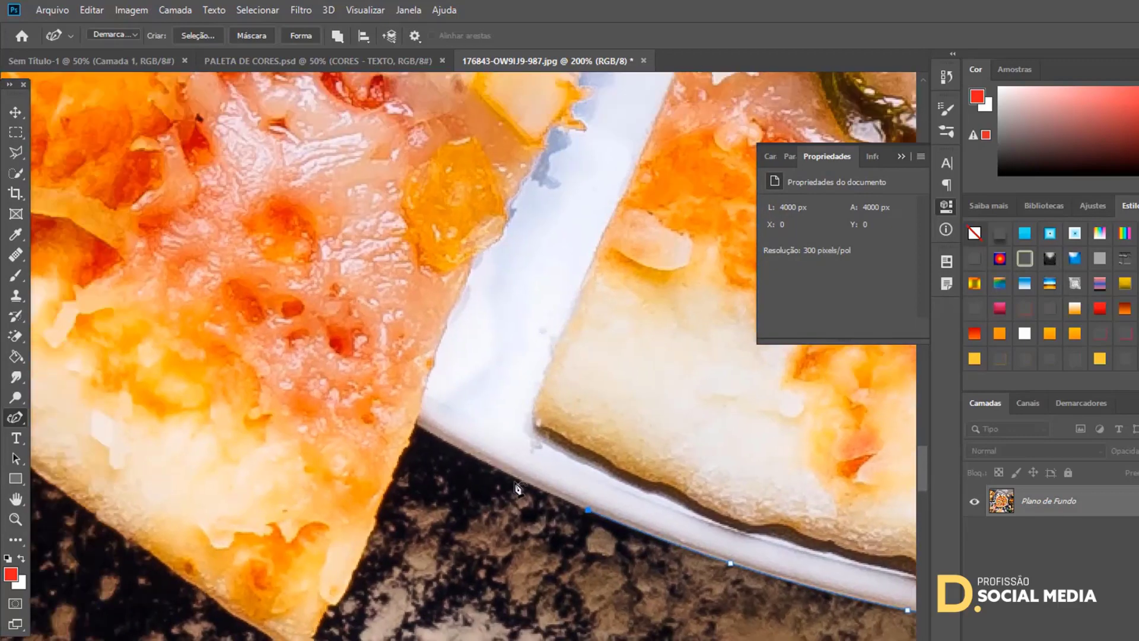
click(487, 466)
click(416, 425)
drag(436, 455, 580, 402)
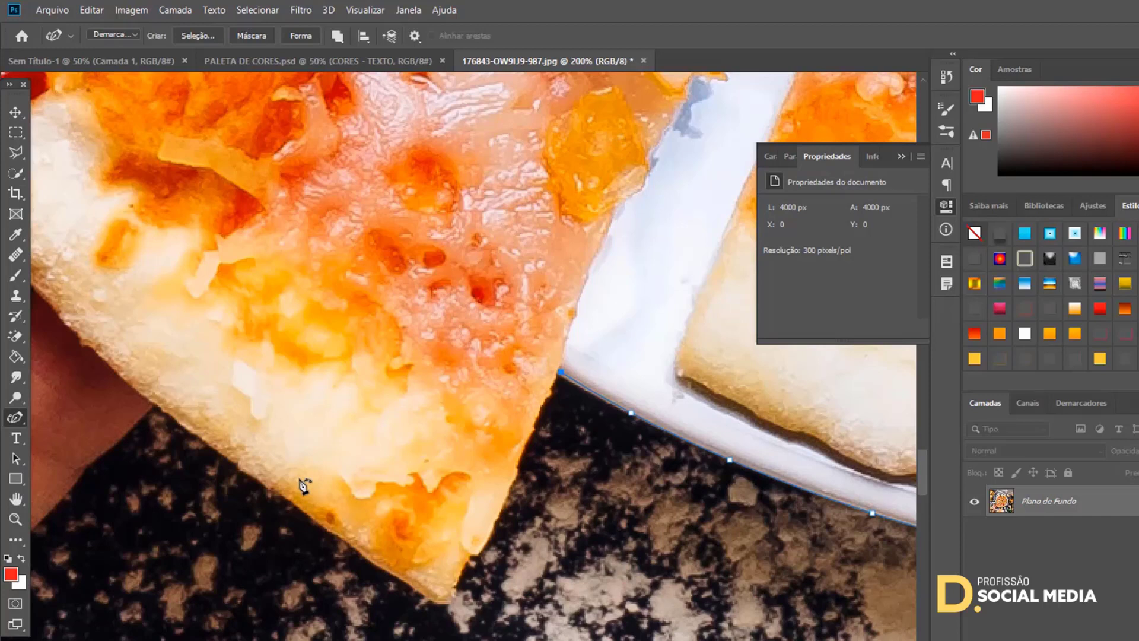
Step: Try to extend the Curvature Pen path from the plate down the lifted slice's cut edge
key(ctrl+minus)
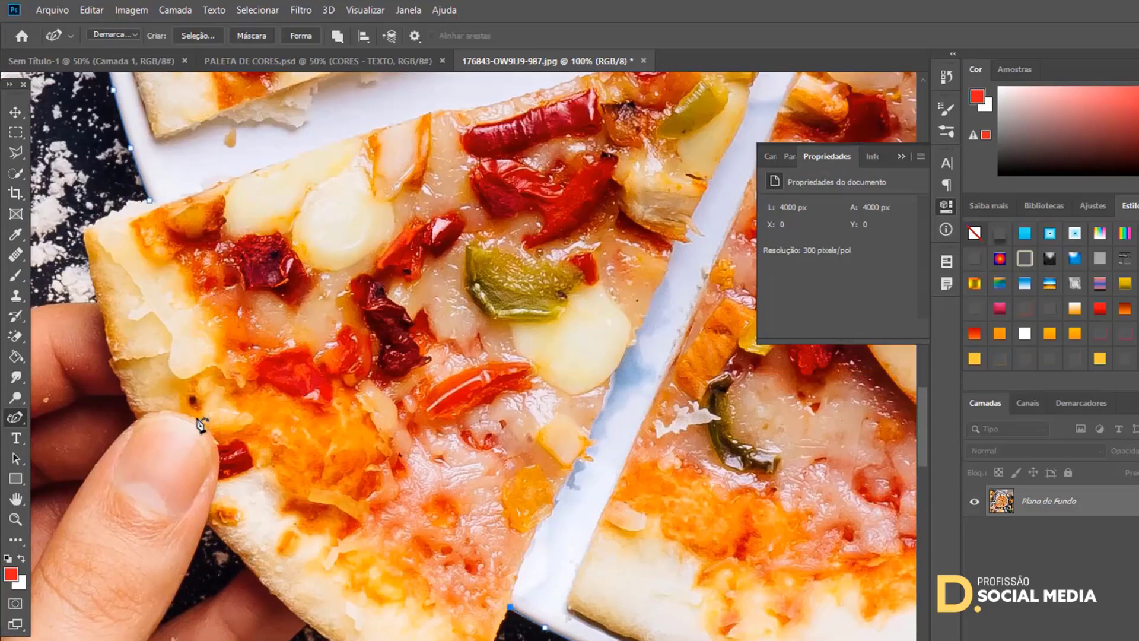
scroll(198, 420, down, 1)
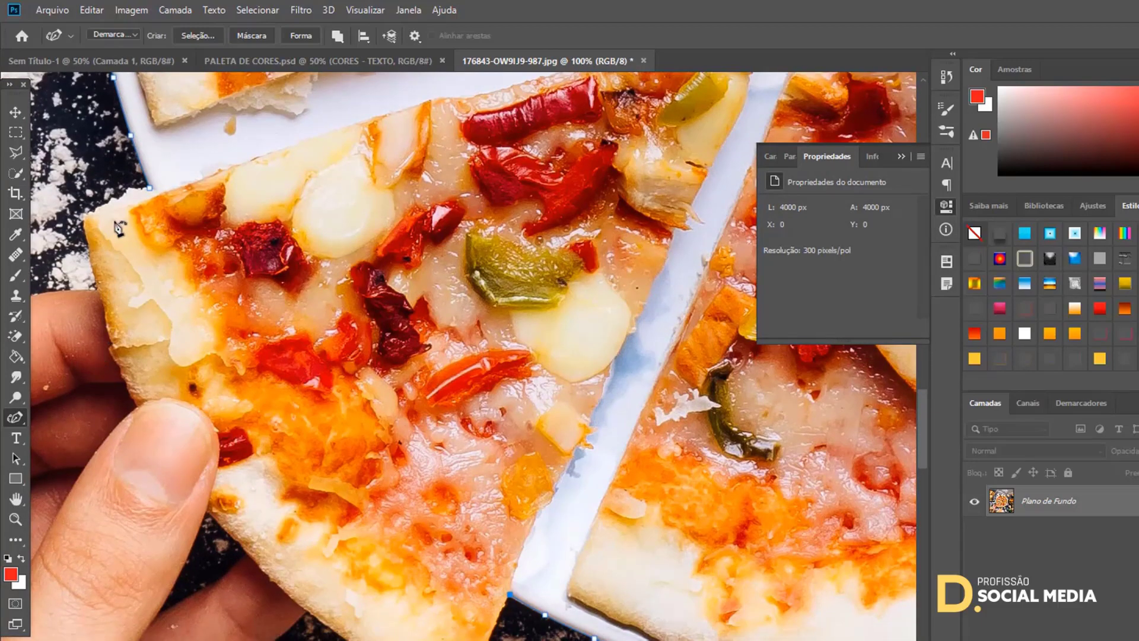
drag(130, 273, 354, 258)
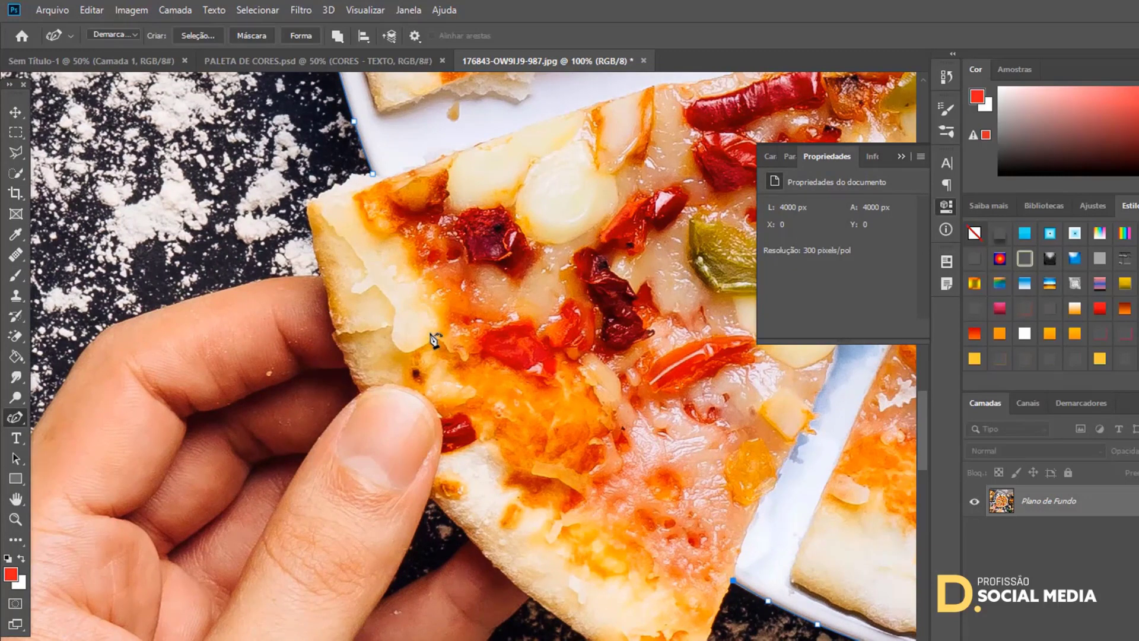
scroll(435, 340, down, 7)
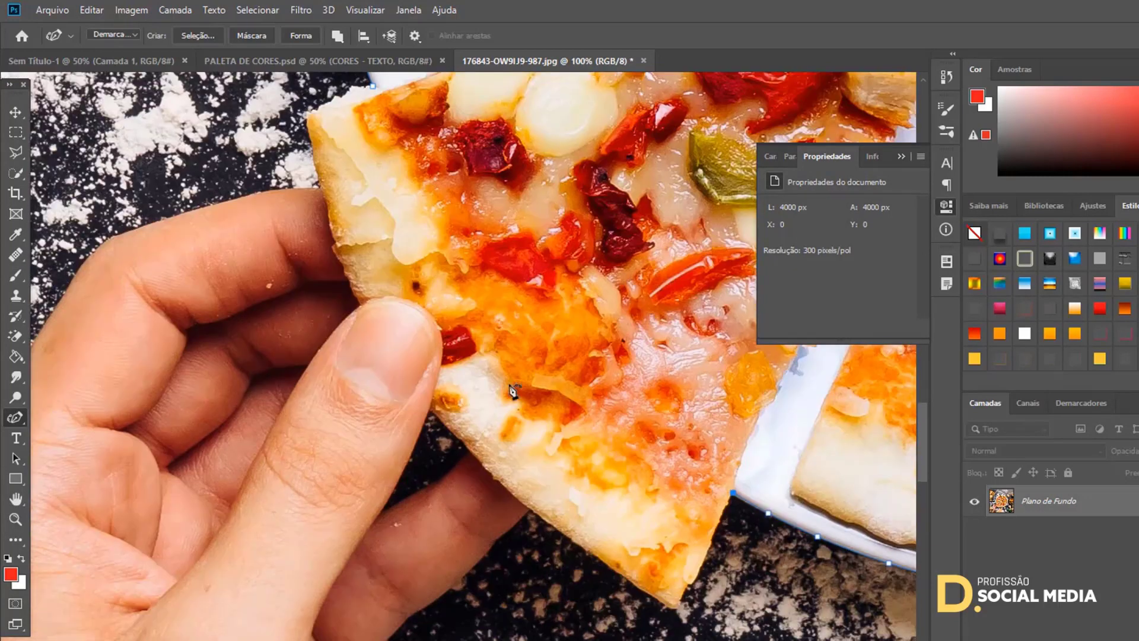
click(694, 582)
key(ctrl+z)
click(719, 519)
Step: Use the standard Pen tool to add a straight segment down the slice's cut edge, then resume the path with the Curvature Pen
right_click(21, 417)
click(46, 419)
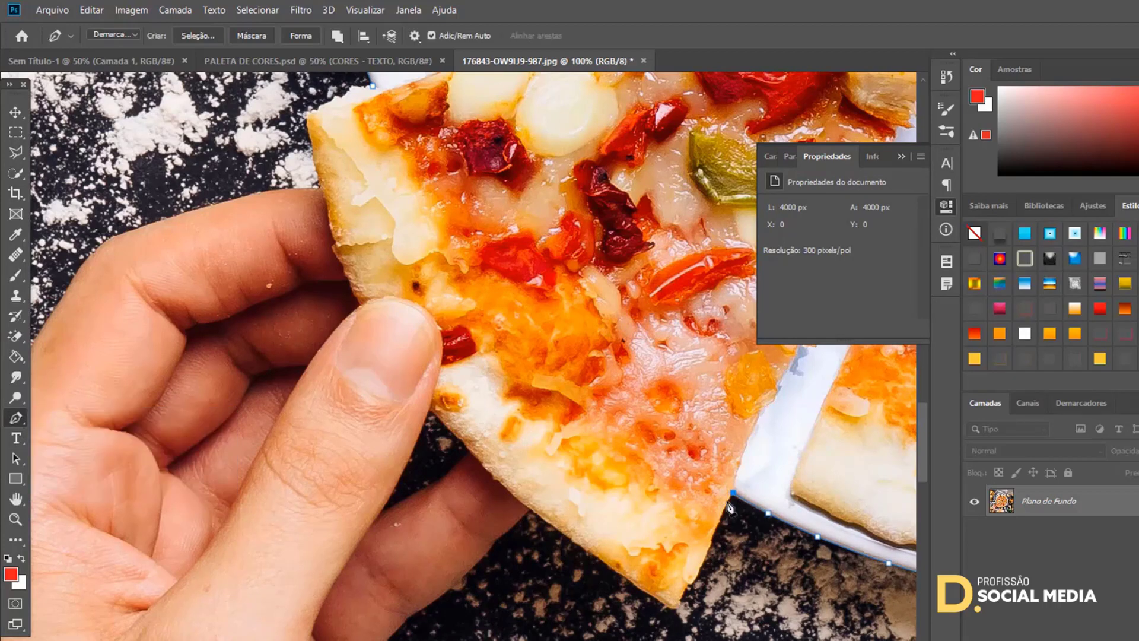
click(689, 585)
click(16, 419)
click(58, 448)
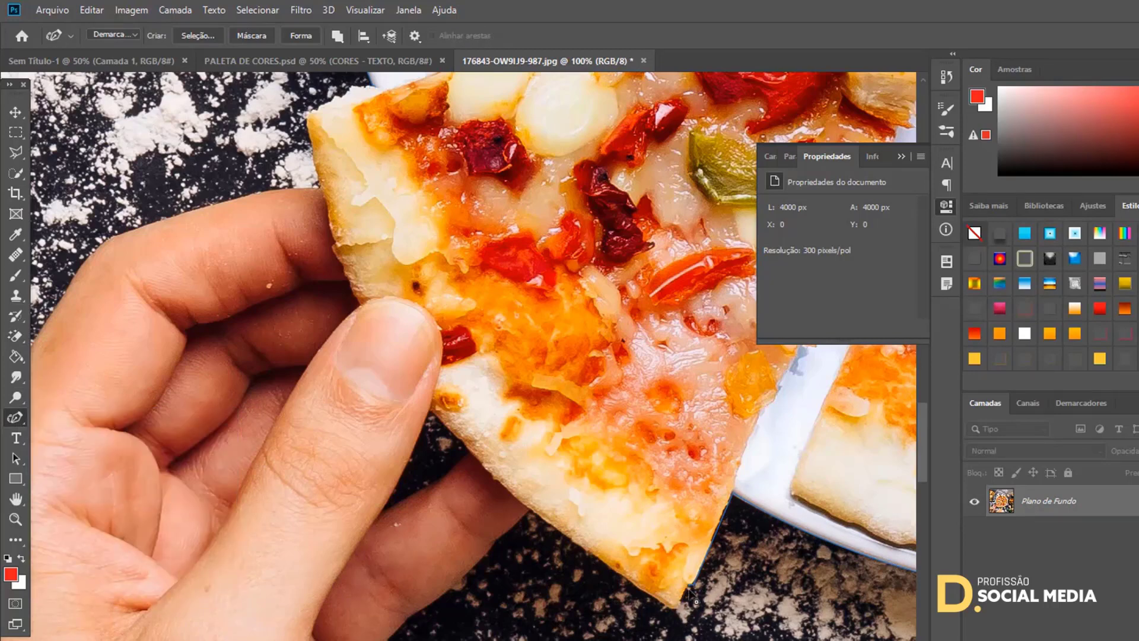
click(689, 586)
Step: Round the slice's lower crust corner and trace the crust's outer edge up to the supporting finger
key(ctrl+plus)
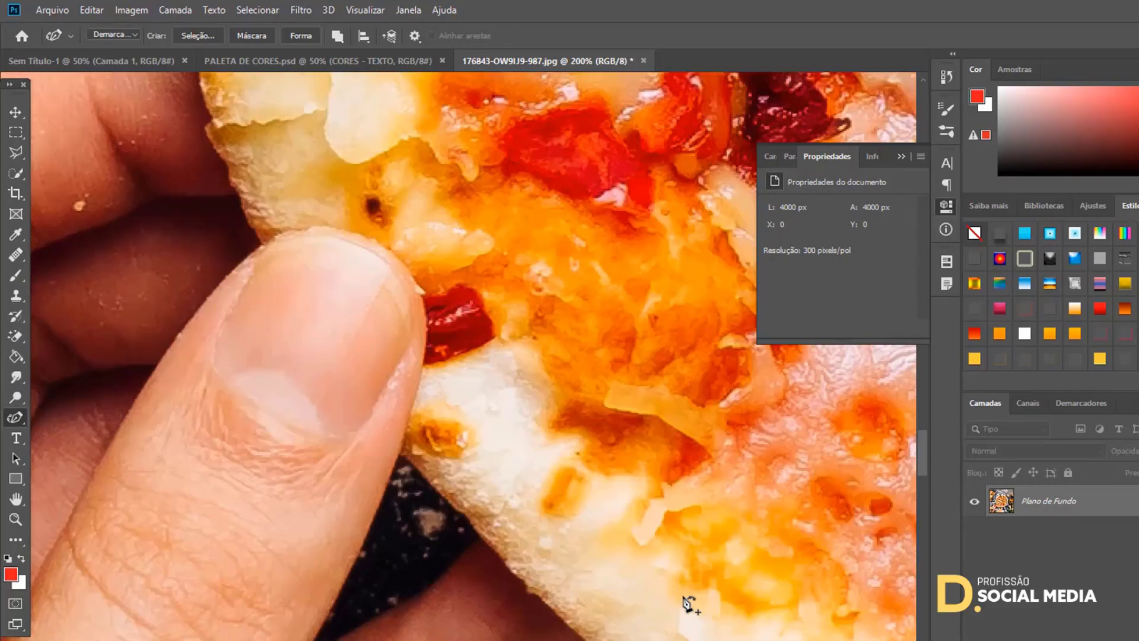
drag(687, 603, 549, 141)
click(747, 382)
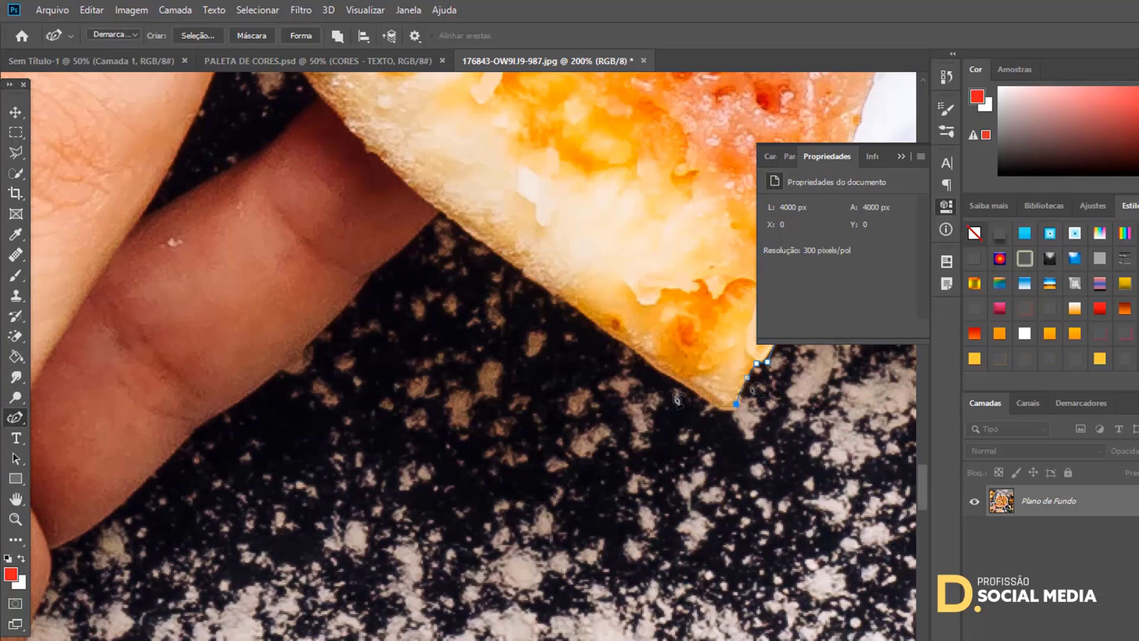
click(689, 386)
click(659, 371)
click(633, 347)
click(603, 330)
click(571, 304)
click(524, 275)
click(494, 252)
click(468, 235)
click(437, 219)
Step: Turn the path at the crust onto the finger's lower edge and shape it with extra anchor points
click(428, 227)
click(374, 270)
click(434, 222)
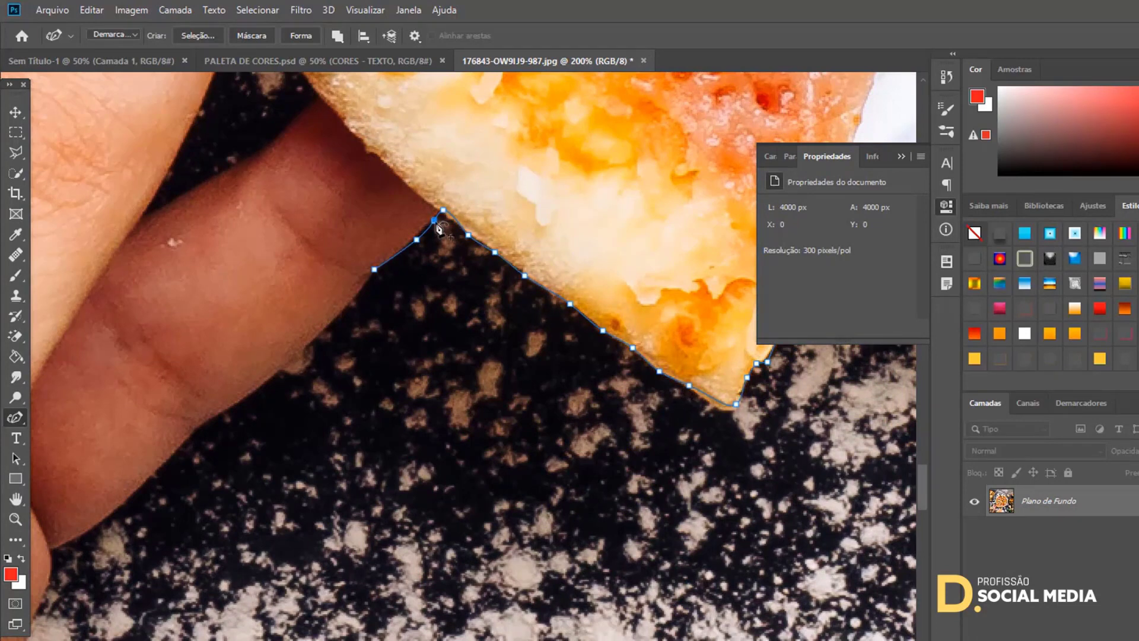
click(417, 240)
drag(368, 297, 473, 264)
click(306, 393)
click(400, 327)
key(ctrl+z)
key(ctrl+z)
Step: Trace the supporting finger's lower edge and carry the path onto the finger folded below it
click(446, 283)
click(382, 348)
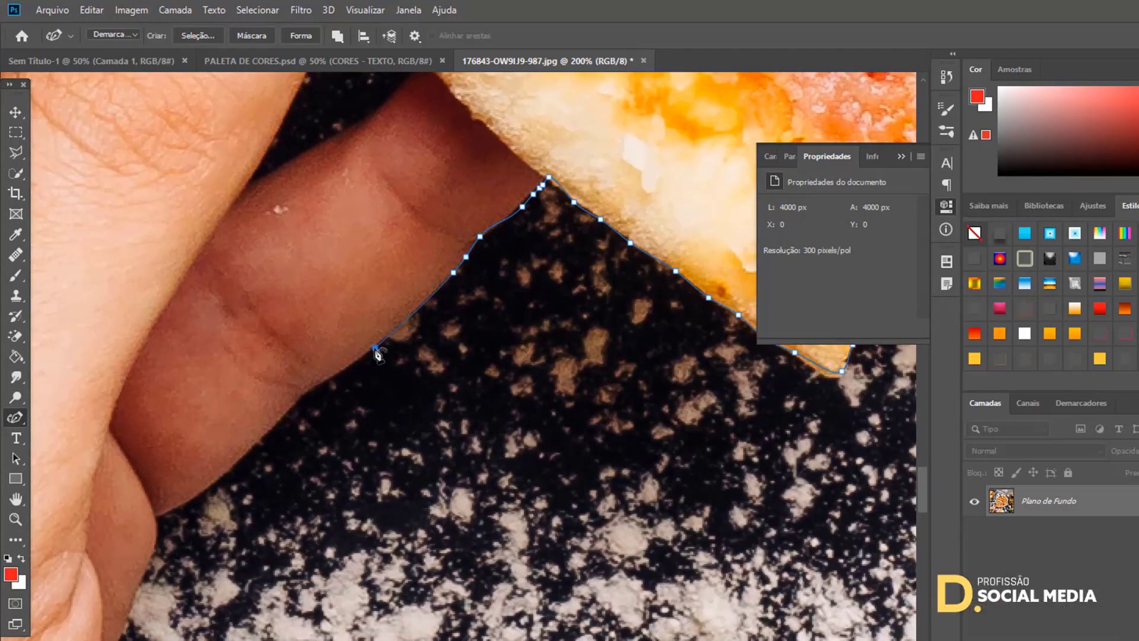
drag(249, 472, 515, 128)
click(503, 121)
click(421, 172)
click(414, 225)
click(397, 260)
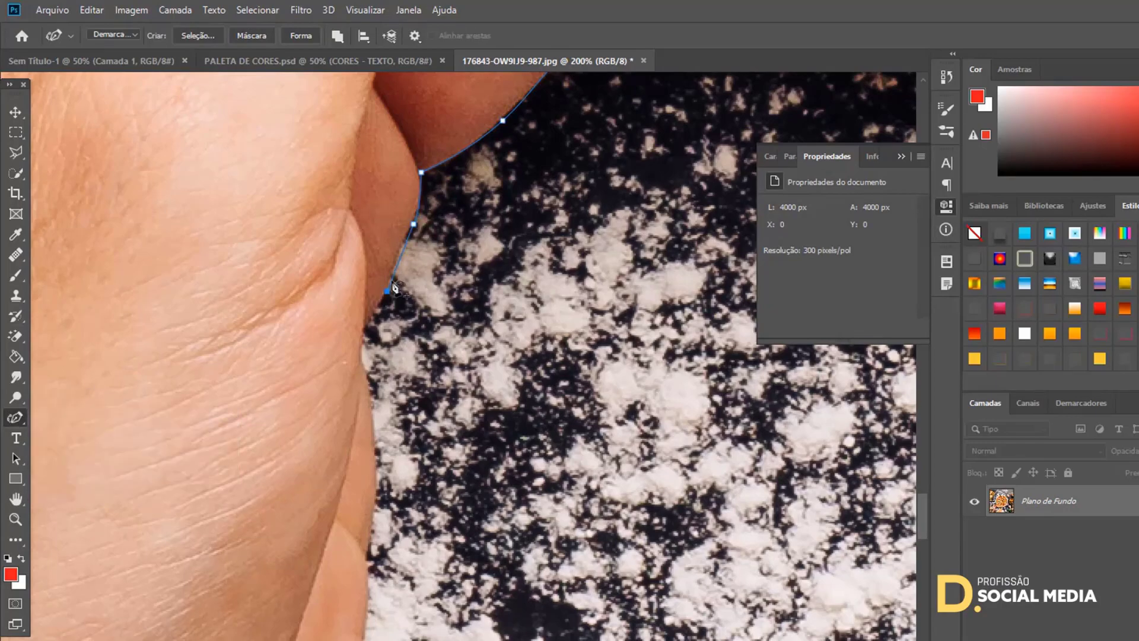
Step: Continue the path down the hand's right edge, past the folded fingers to the base of the palm
click(387, 291)
click(365, 333)
click(363, 365)
click(371, 387)
click(375, 435)
click(370, 404)
key(ctrl+minus)
click(415, 409)
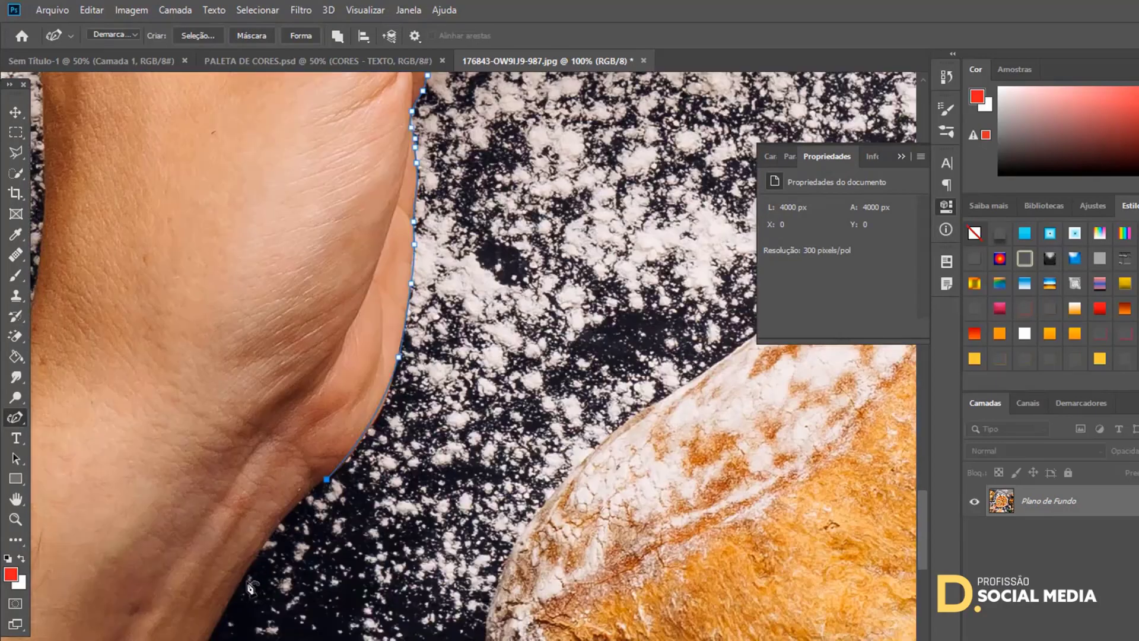
Step: Run the path down the wrist's right edge and across the forearm to its left side
click(299, 502)
click(170, 574)
scroll(171, 573, left, 6)
click(108, 593)
click(123, 571)
Step: Trace the forearm and wrist upward along their left edge beside the egg board
click(243, 417)
click(377, 225)
scroll(380, 225, up, 2)
click(406, 295)
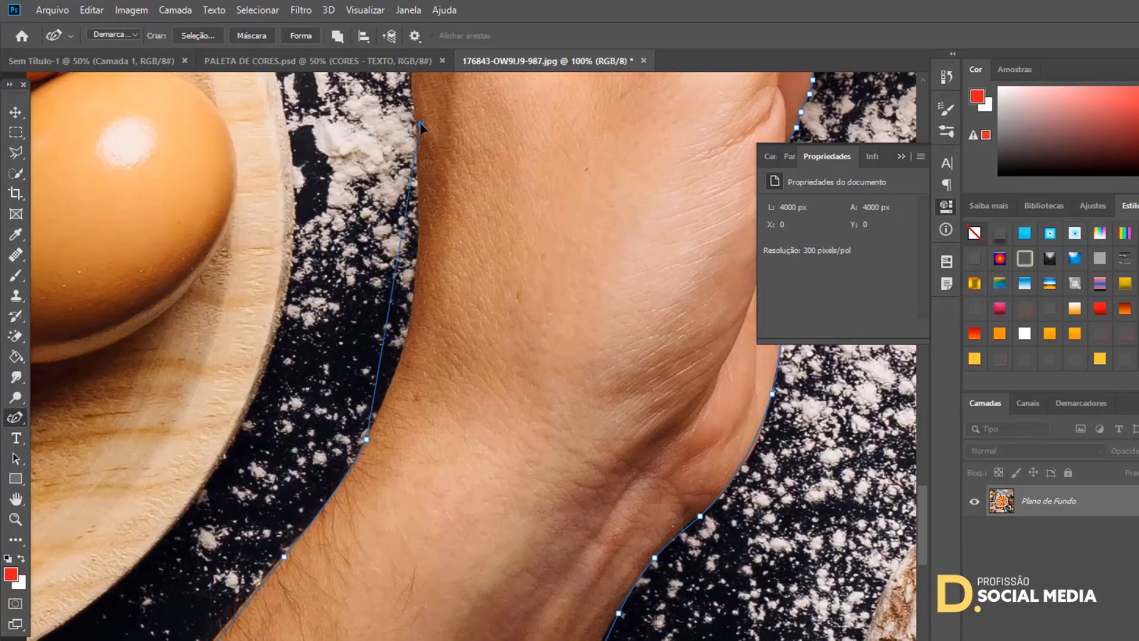
click(415, 91)
Step: Continue the path up the hand's left edge toward the bent index finger
scroll(414, 121, up, 4)
click(419, 334)
scroll(422, 295, up, 2)
scroll(410, 430, up, 2)
click(478, 494)
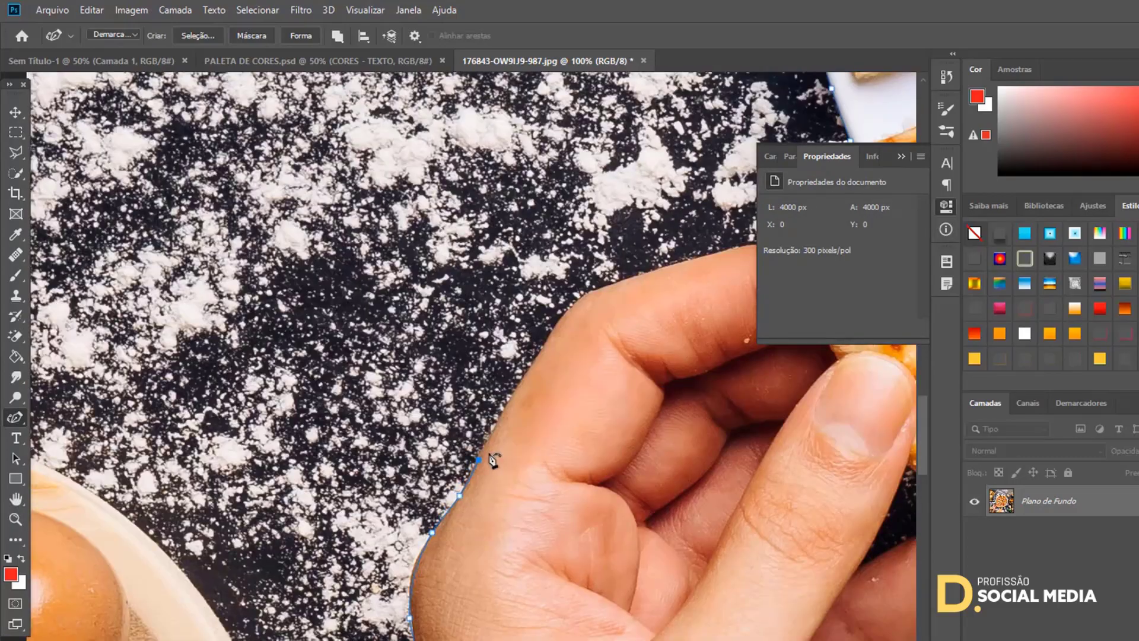
Step: Finish the path along the top of the bent index finger up to the pizza slice
scroll(496, 461, up, 1)
click(589, 427)
click(740, 387)
Step: Switch to the standard Pen tool and convert the path into a new anti-aliased selection with a 0-pixel feather
right_click(15, 417)
click(89, 418)
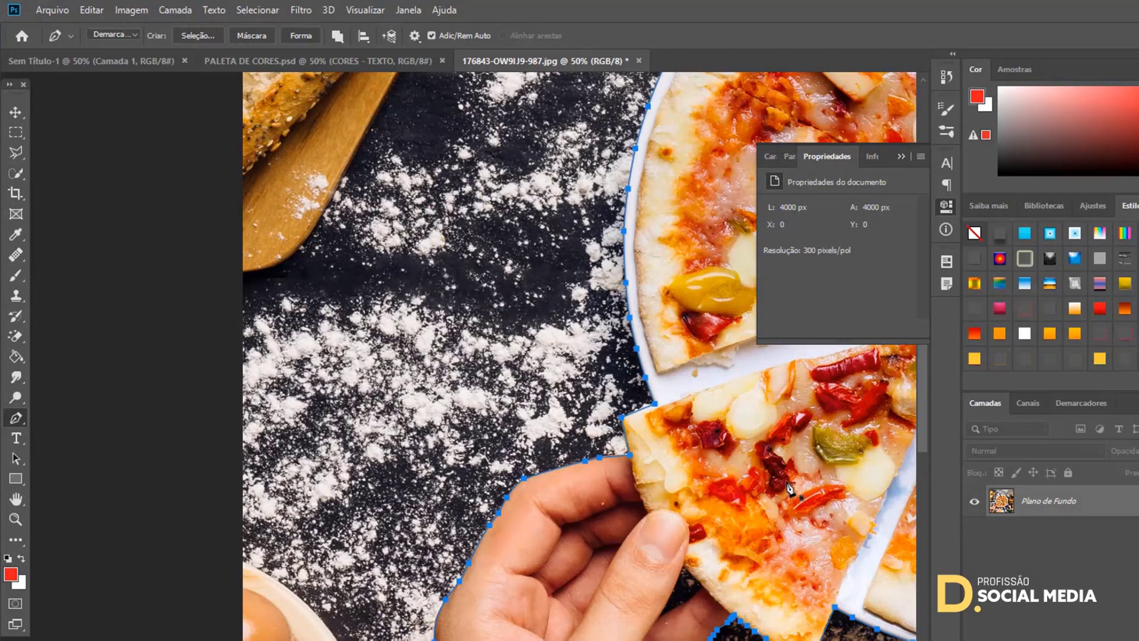
right_click(762, 488)
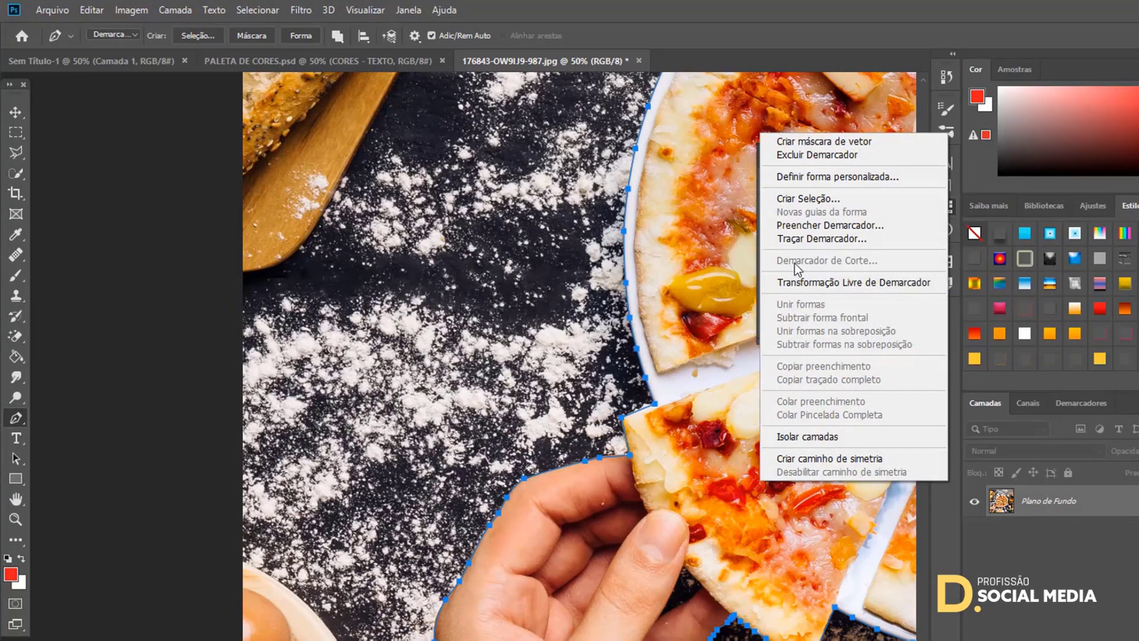
click(802, 198)
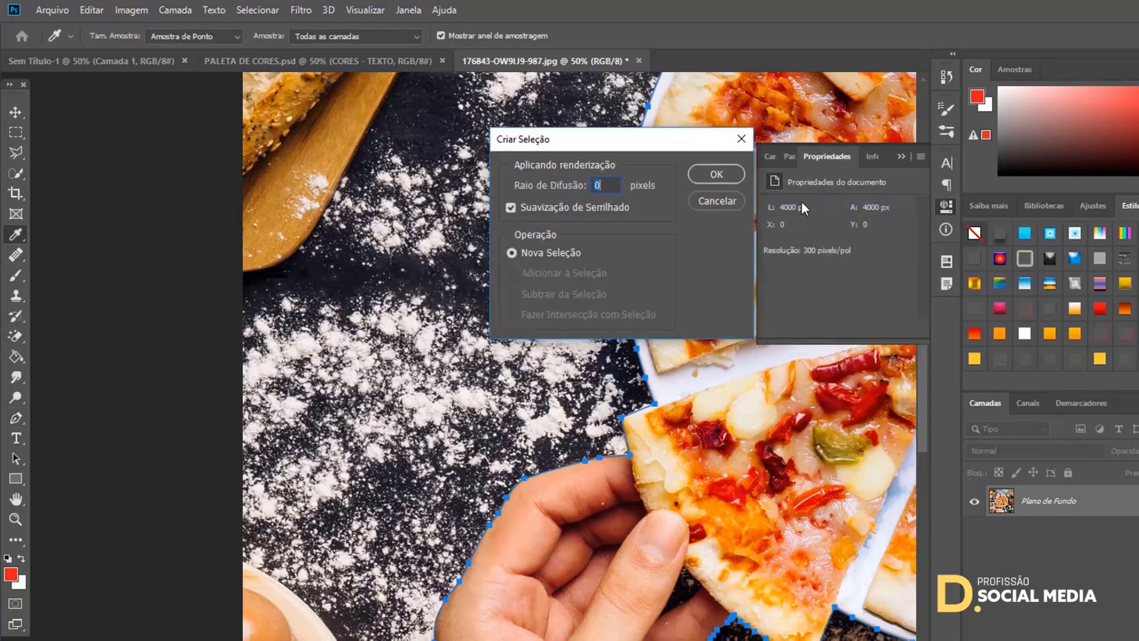
click(735, 174)
Step: Copy the selected pizza and hand to a new layer and hide the background layer
key(ctrl+minus)
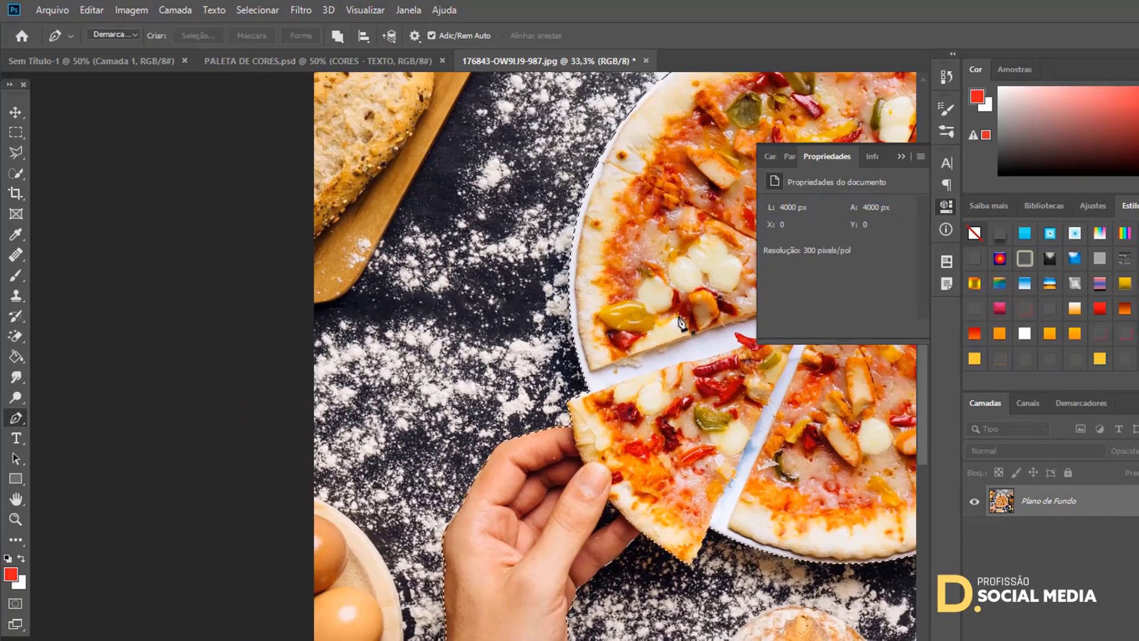
key(ctrl+j)
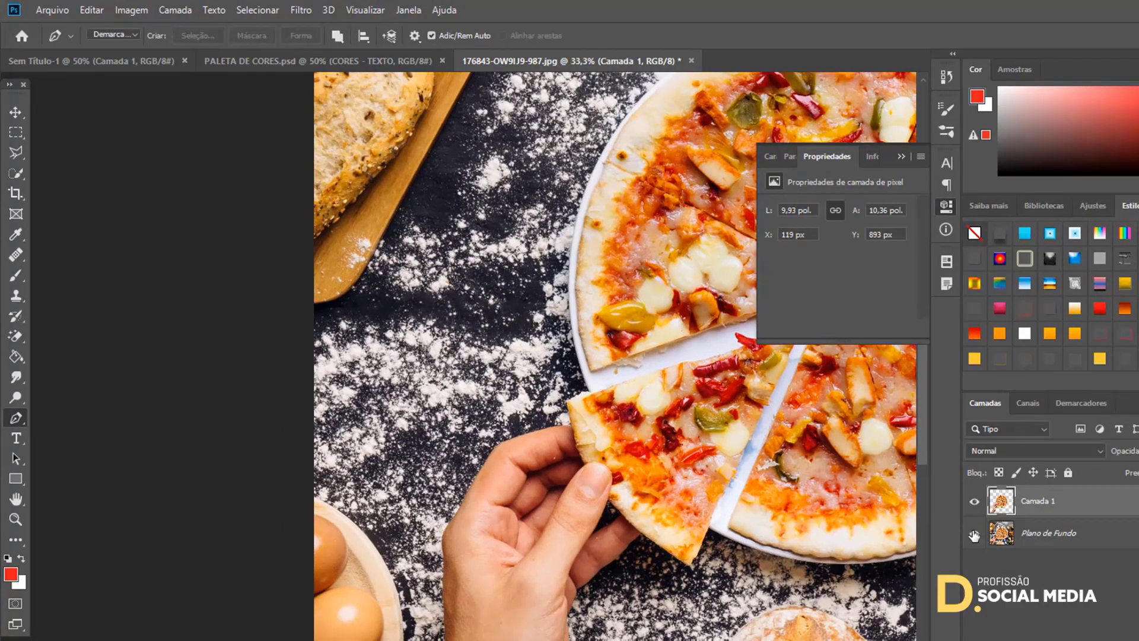
click(974, 536)
Step: Inspect the cutout on transparency, checking the pizza, the hand and the wrist edges up close
key(ctrl+minus)
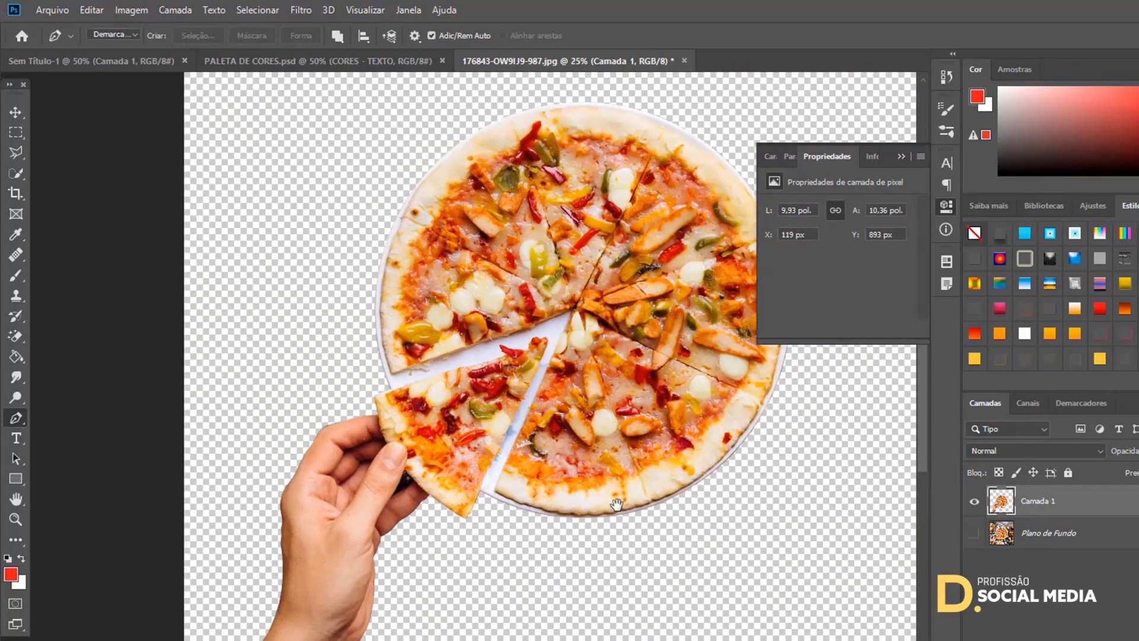
key(ctrl+minus)
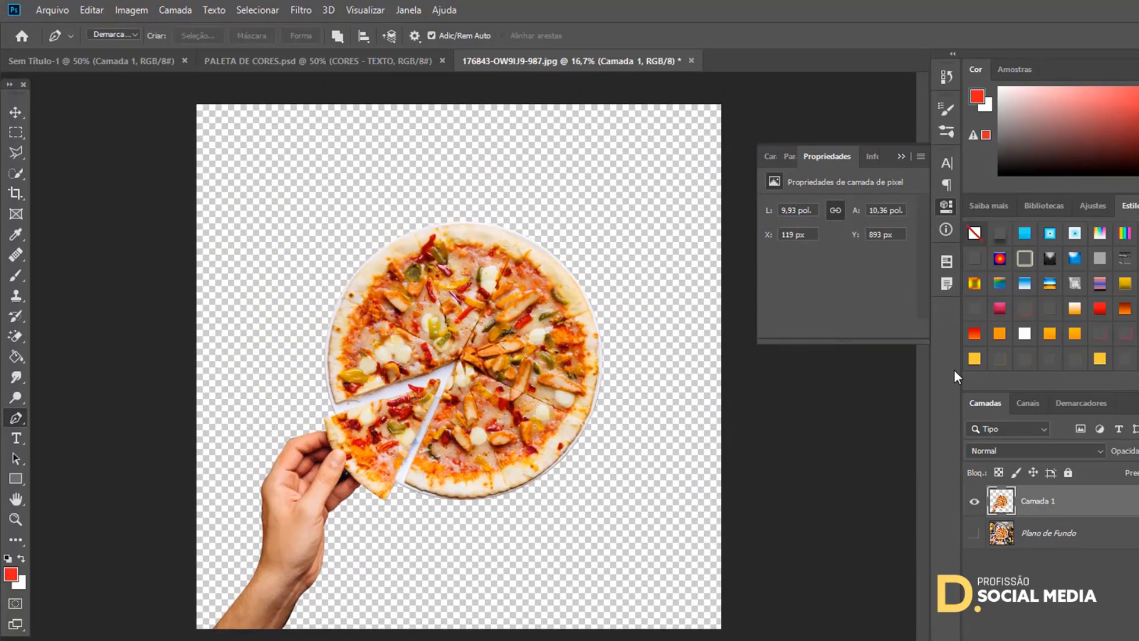
key(ctrl+plus)
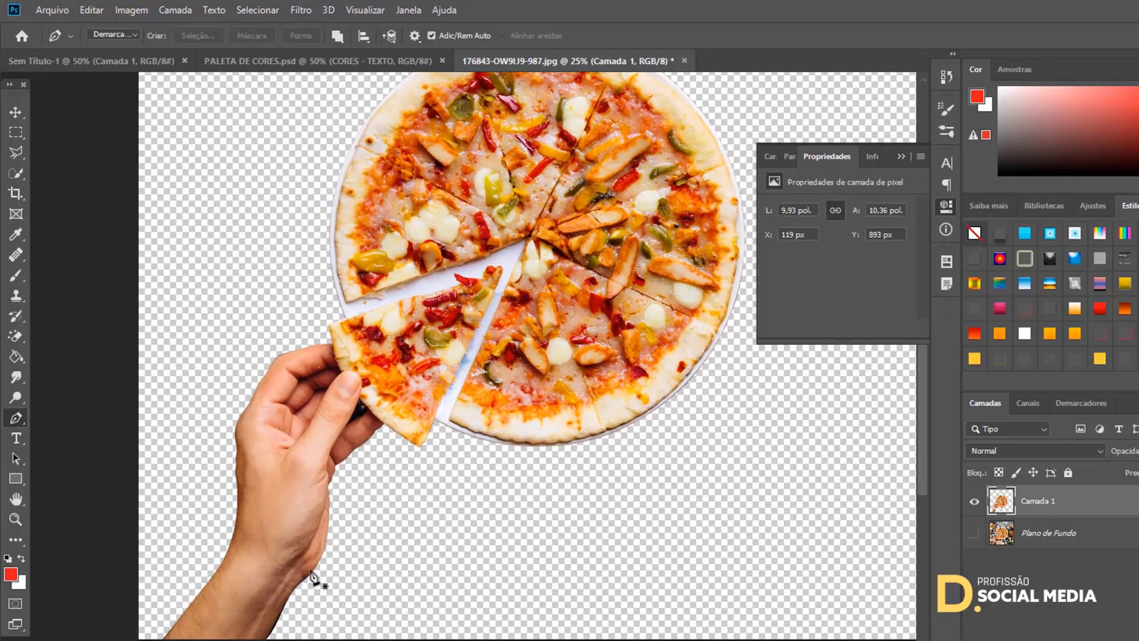
key(v)
key(ctrl+minus)
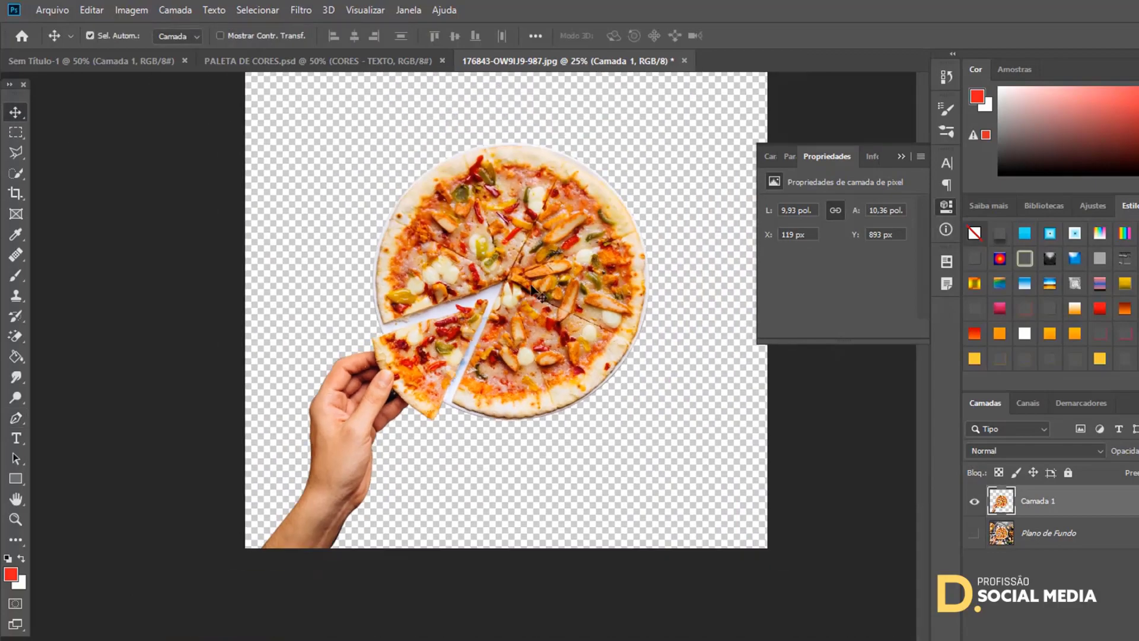
key(ctrl+plus)
key(ctrl+plus)
key(ctrl+plus)
key(ctrl+plus)
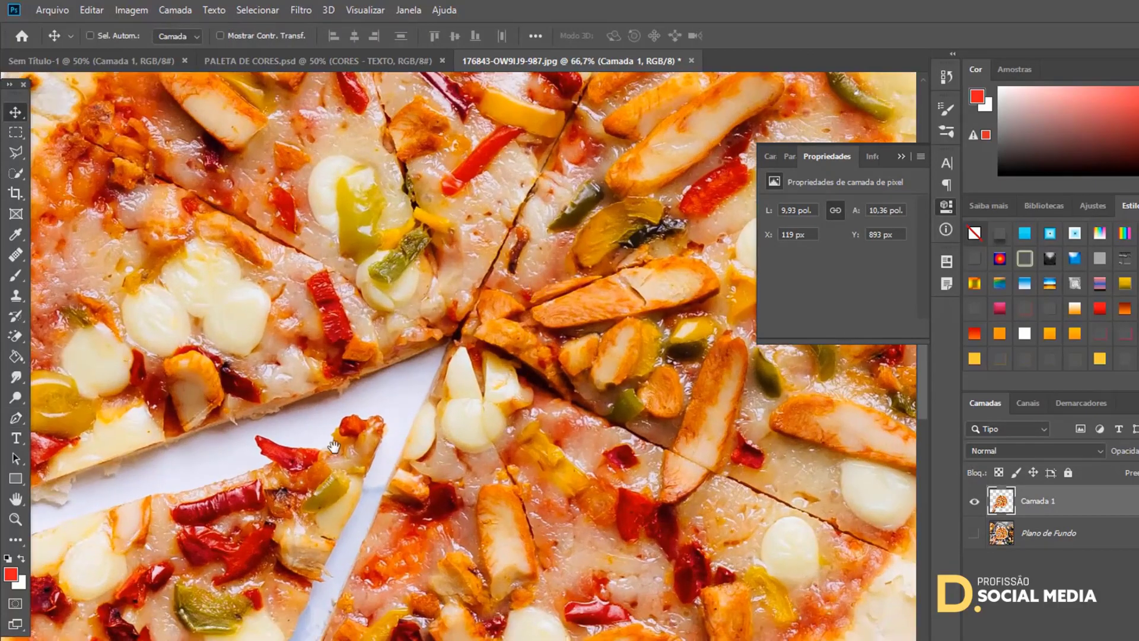
drag(333, 447, 356, 272)
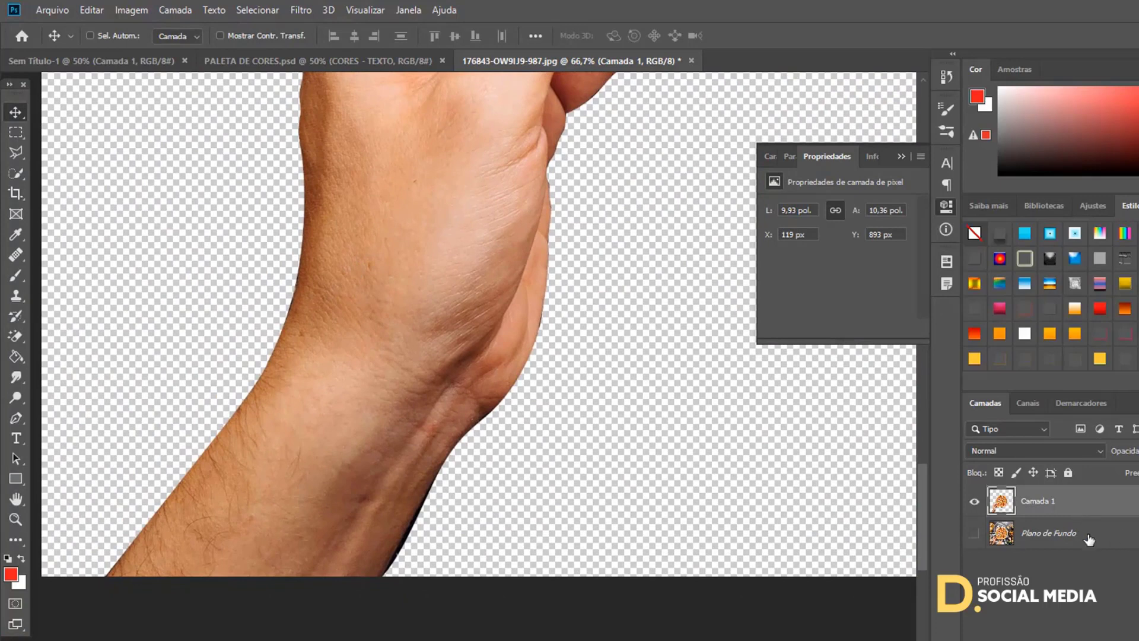
Step: Select the hidden background layer beneath the cutout
click(1090, 540)
click(1121, 639)
click(1124, 406)
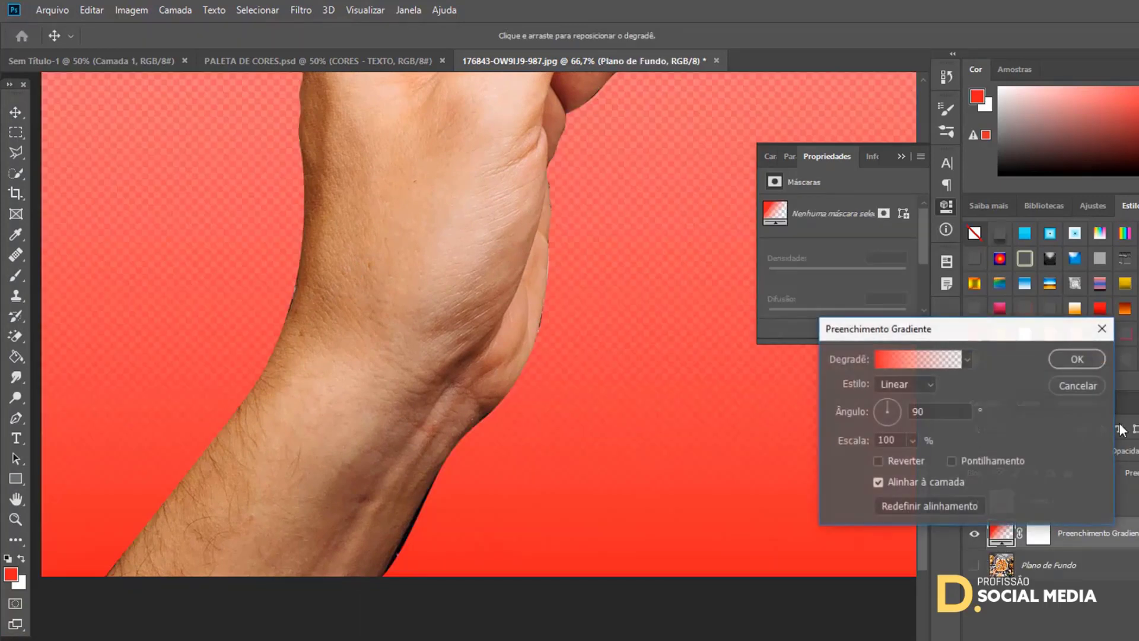
click(1089, 385)
Step: Add a solid red colour fill layer between the cutout and the hidden background
click(1122, 639)
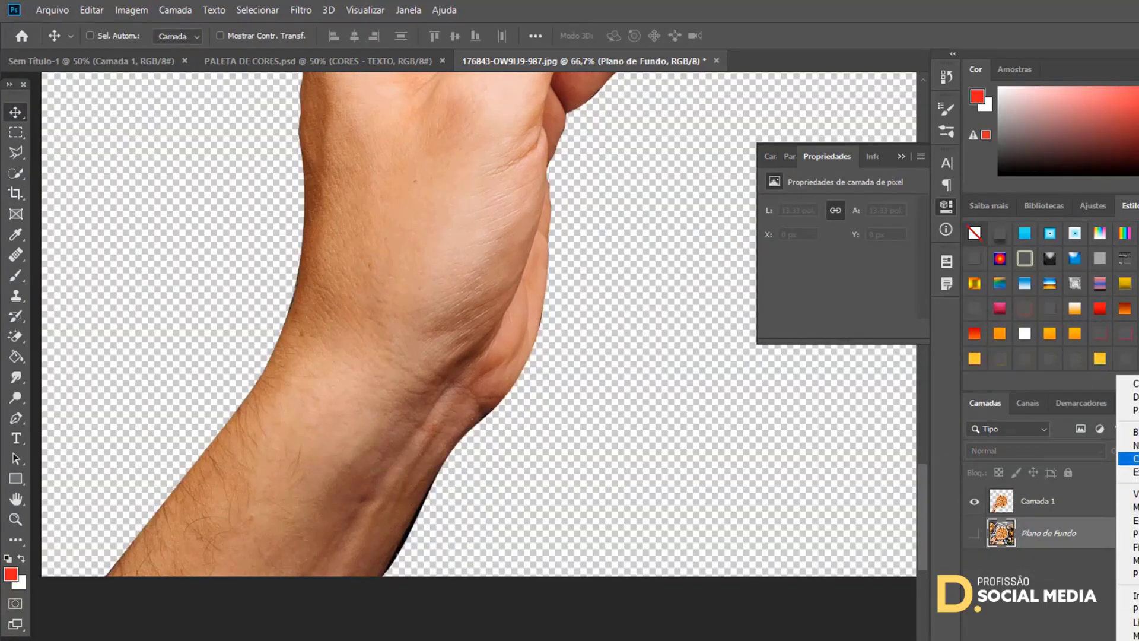
click(1125, 382)
key(Return)
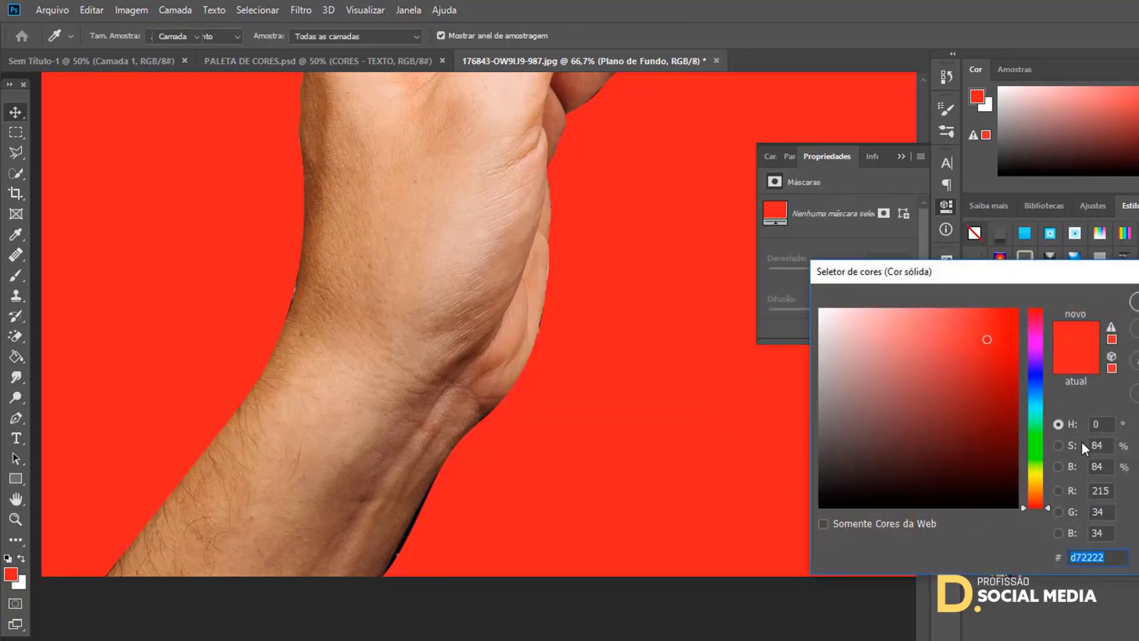
click(16, 151)
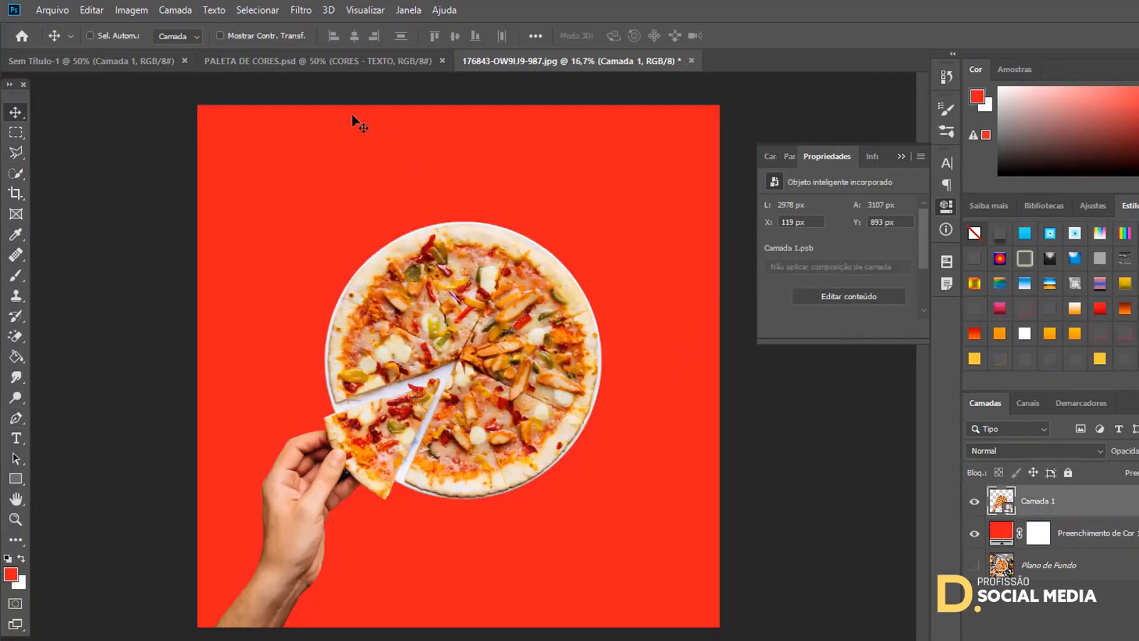
Step: Open the Camera Raw filter on the cutout and set the tone curve to Escuros -13, Claros +5 and Sombras -11
click(294, 9)
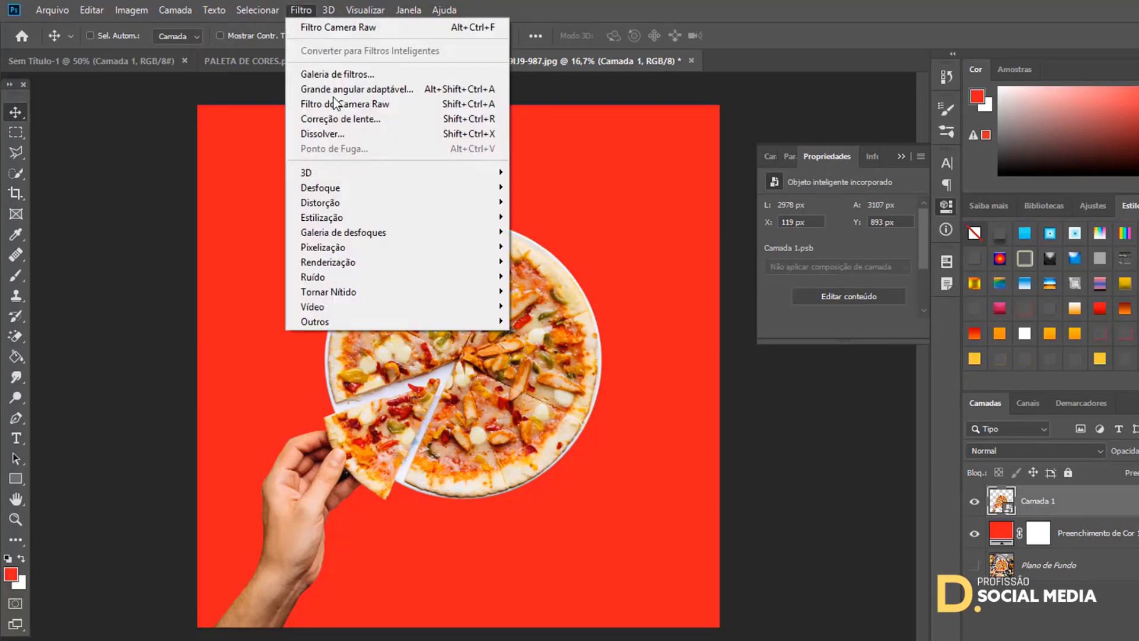
click(390, 105)
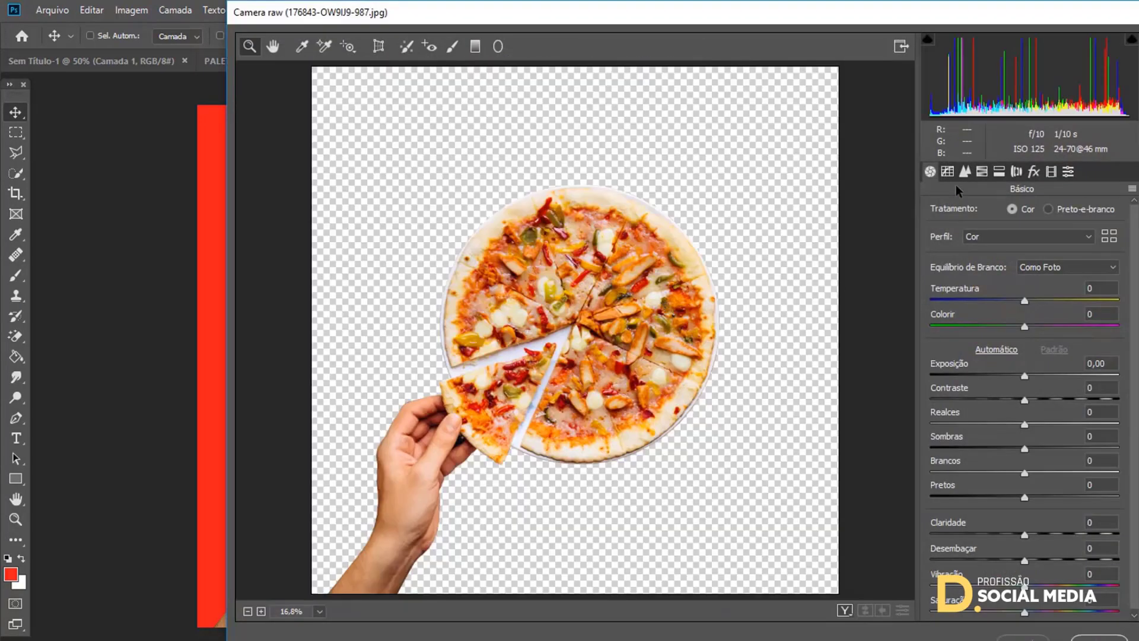
click(948, 172)
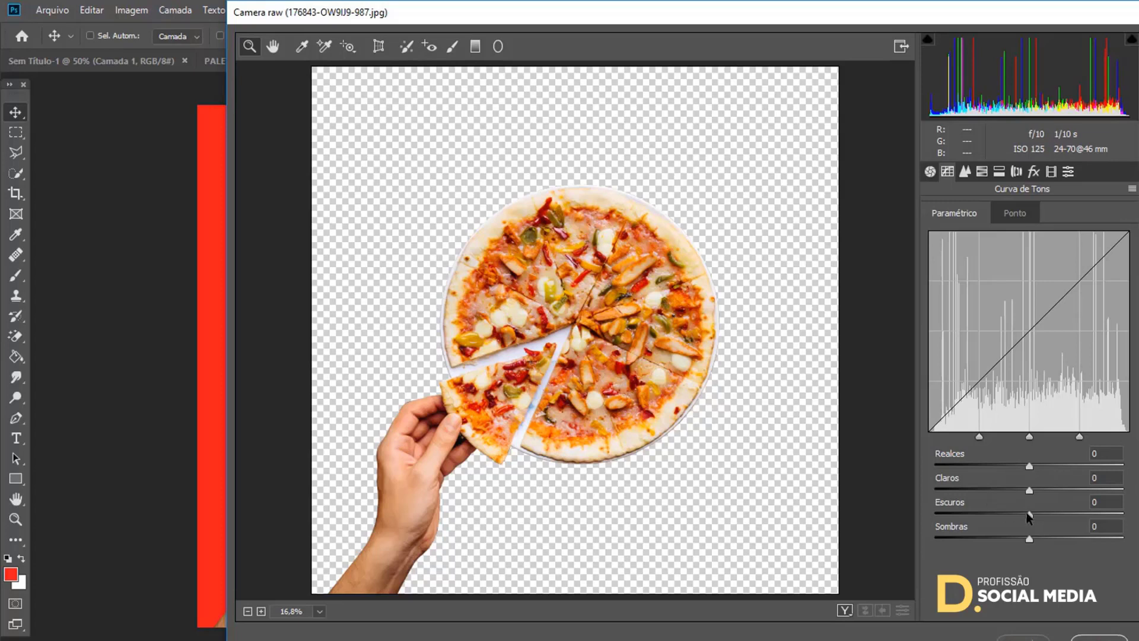
drag(1029, 514, 1018, 517)
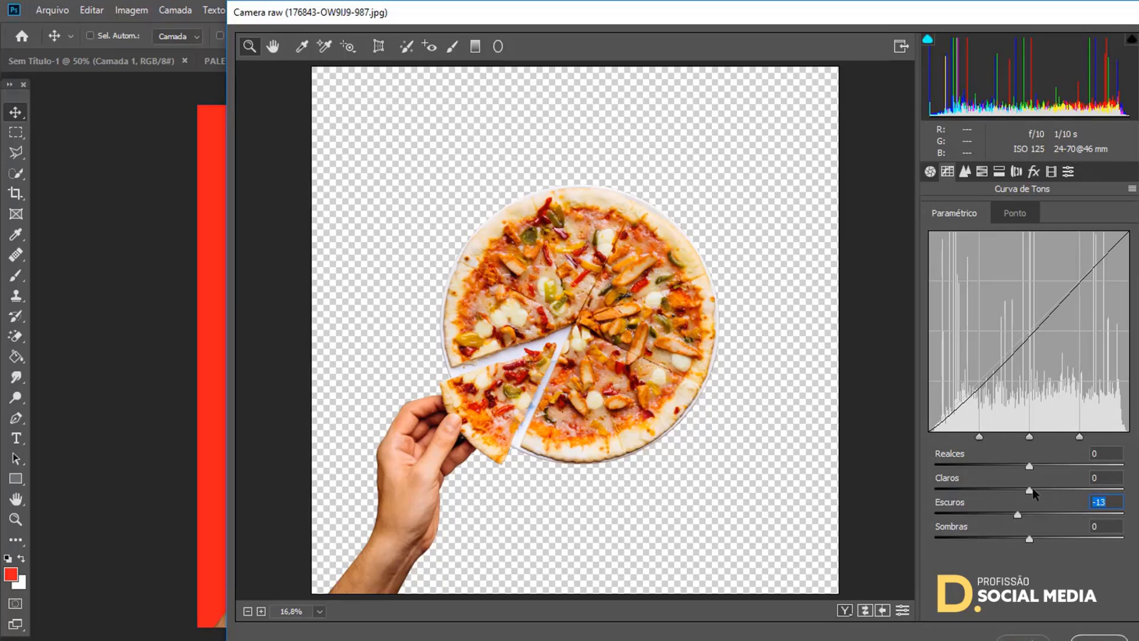
drag(1032, 489, 1037, 489)
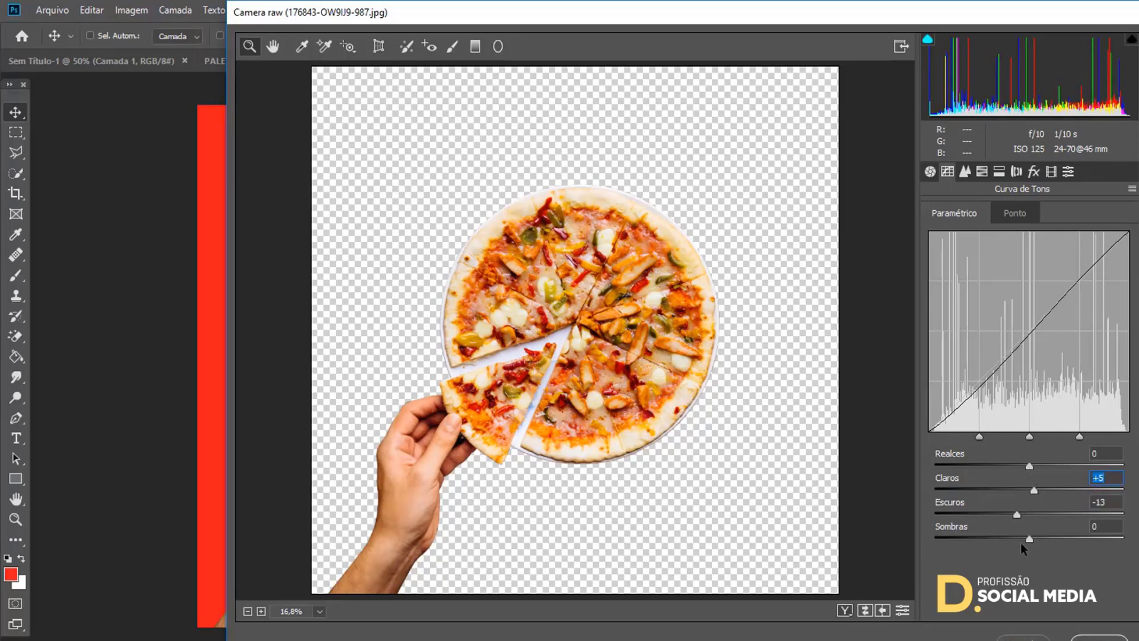
drag(1024, 539, 1018, 540)
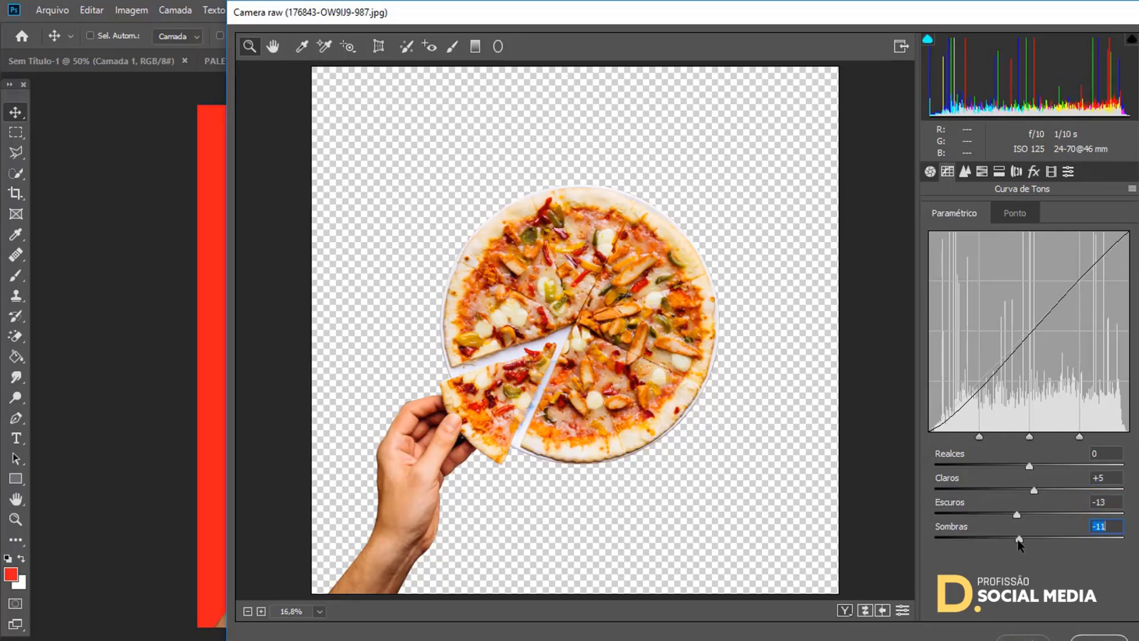
Step: Set the basic adjustments to Claridade +3, Vibração +13 and Sombras -10, and apply the Camera Raw filter
click(930, 171)
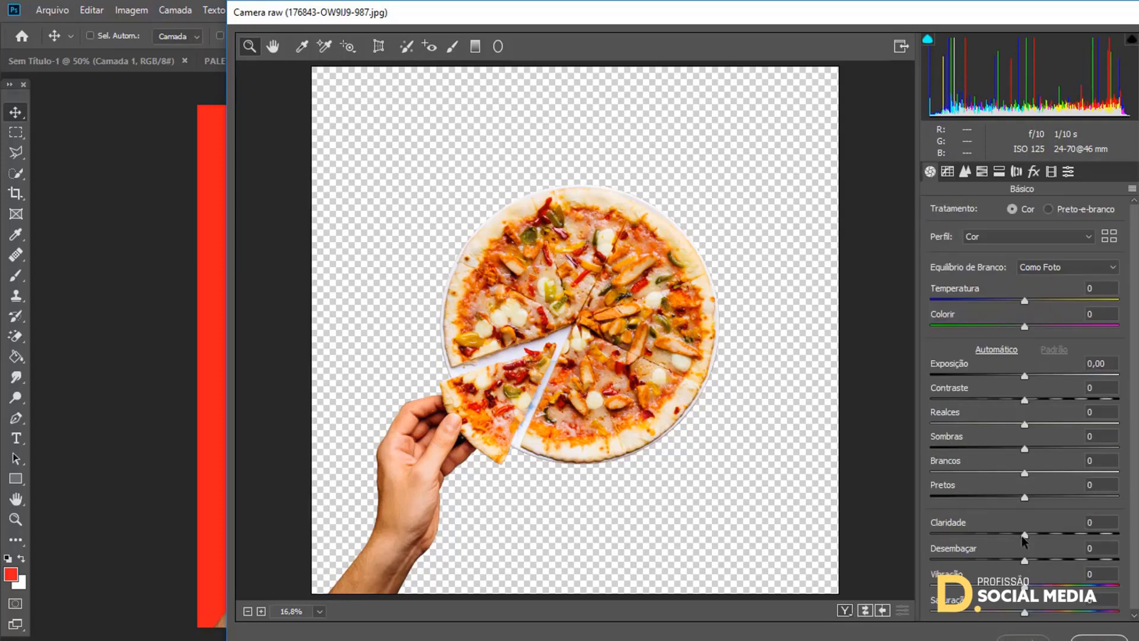
mouse_move(1043, 535)
mouse_down()
mouse_move(1059, 535)
mouse_move(1028, 535)
mouse_up()
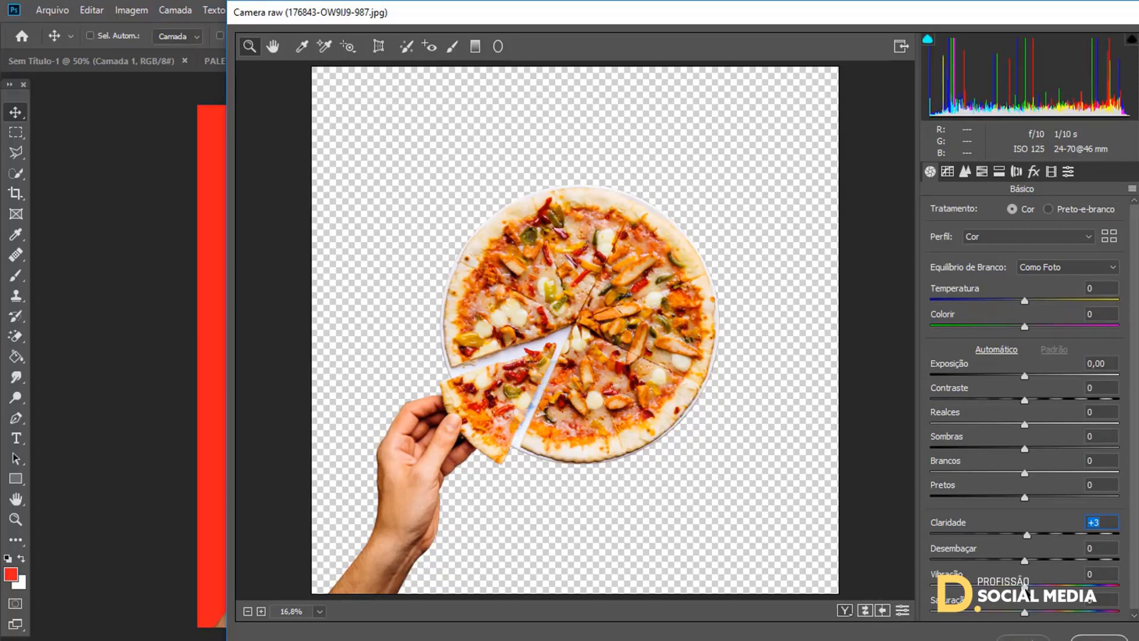
drag(1025, 587, 1035, 588)
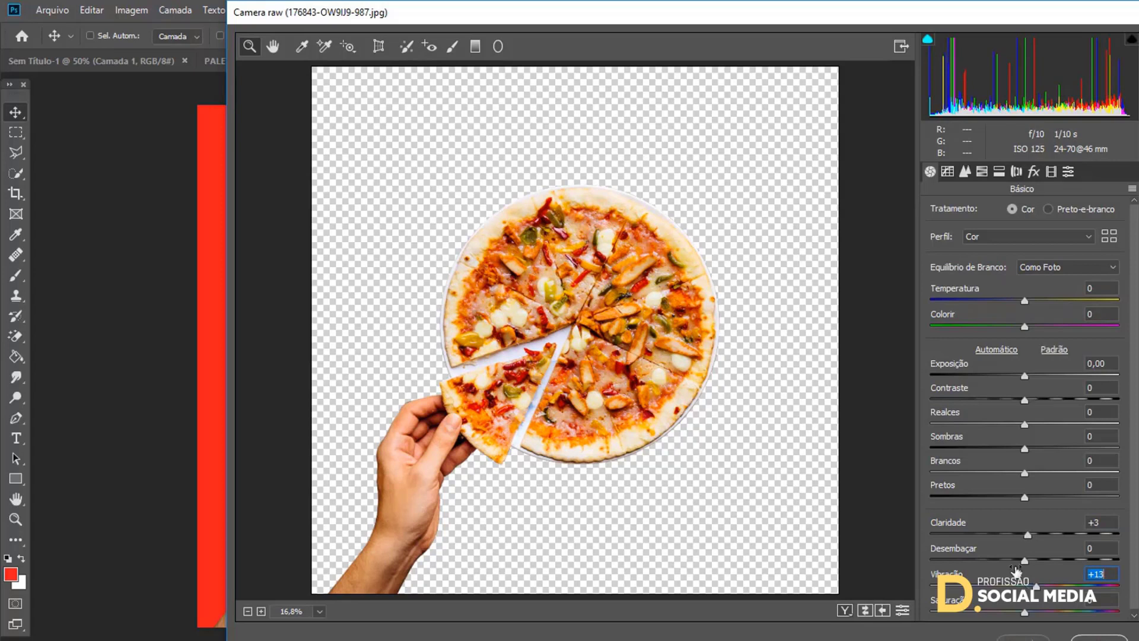
drag(1024, 449, 1016, 451)
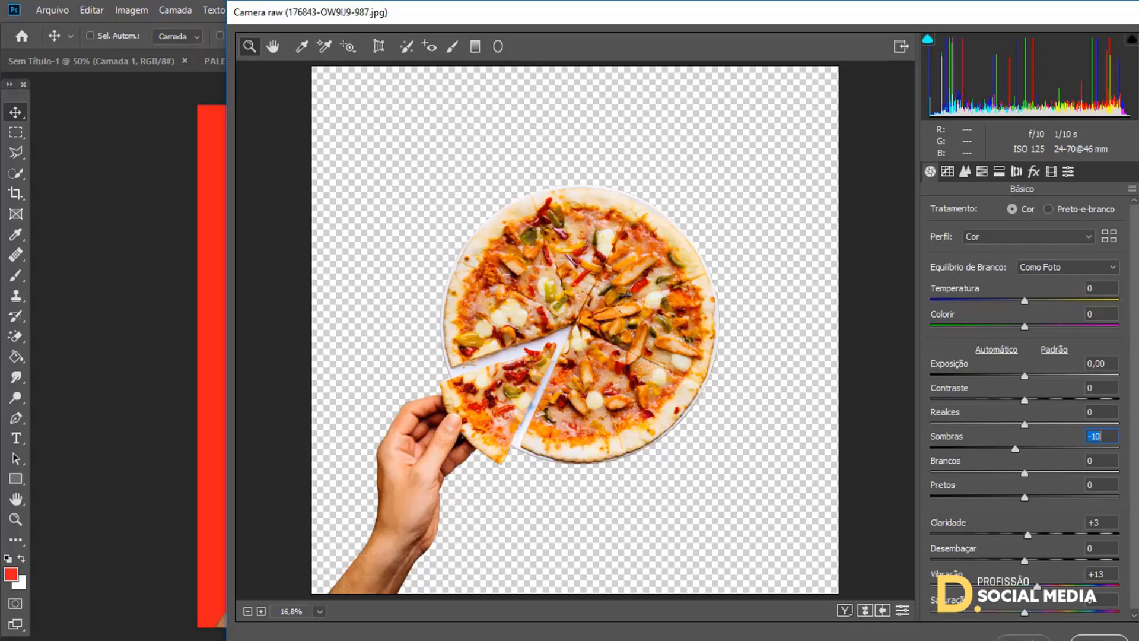
click(1099, 637)
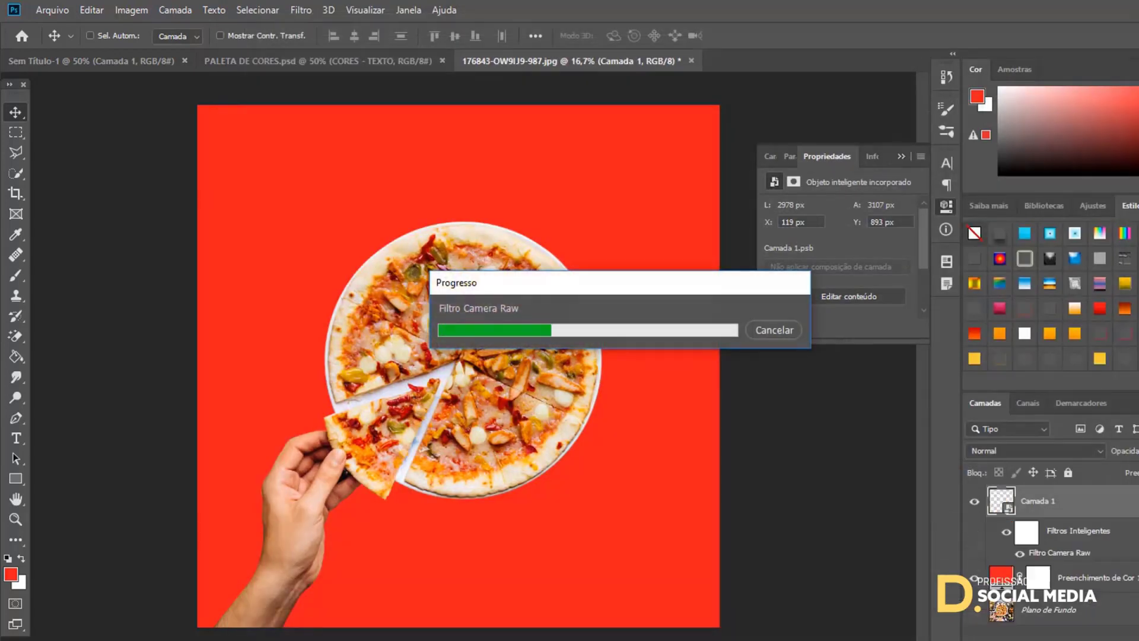
Step: Examine the filtered cutout up close, especially the dark gap and edges between the fingers and the pizza slice
key(ctrl+plus)
key(ctrl+plus)
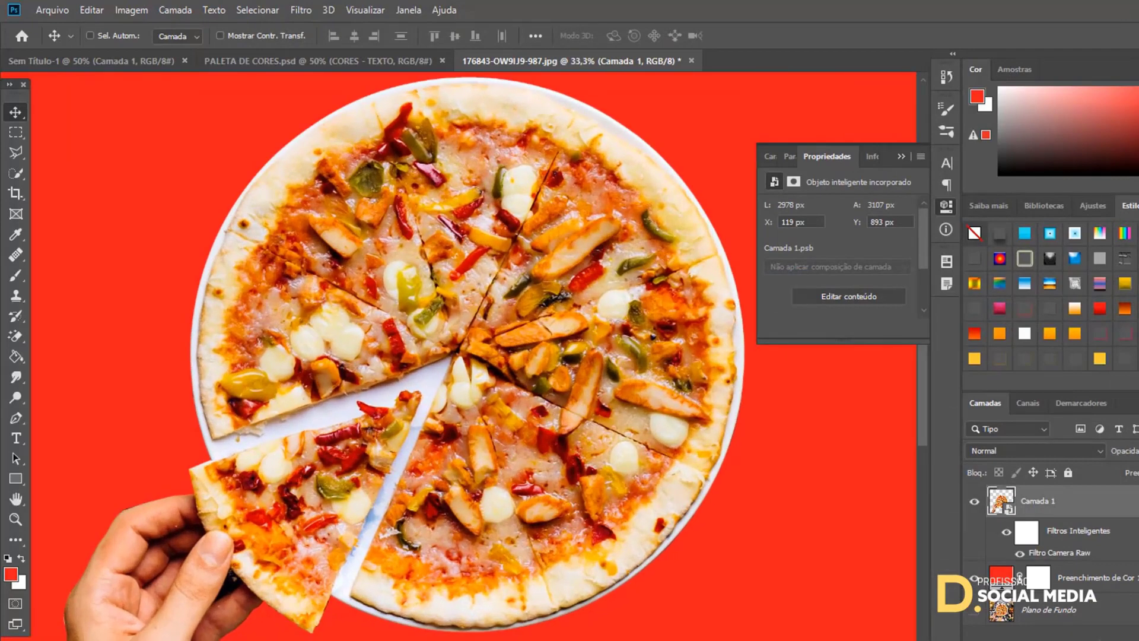
drag(515, 457, 628, 301)
key(ctrl+plus)
key(ctrl+plus)
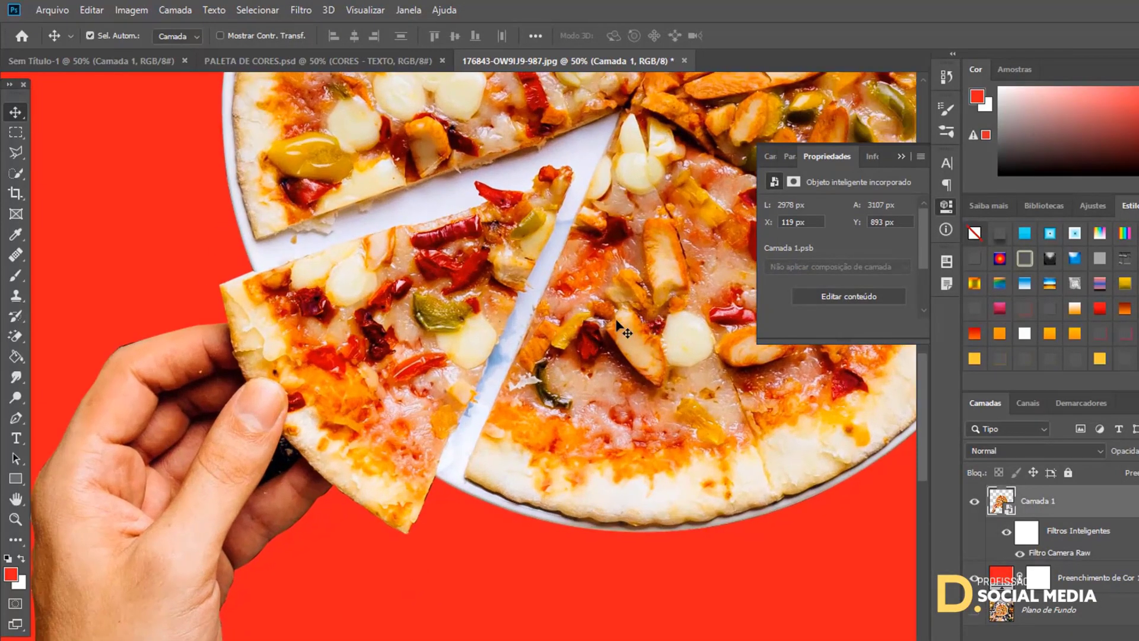
key(ctrl+plus)
key(ctrl+plus)
key(ctrl+plus)
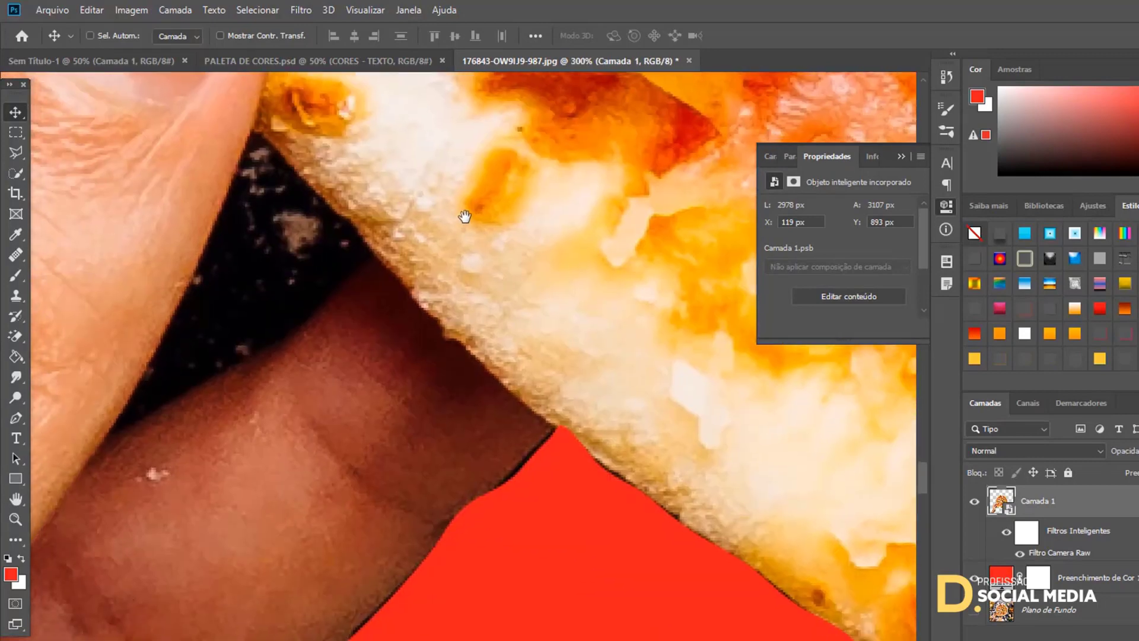
drag(465, 216, 466, 214)
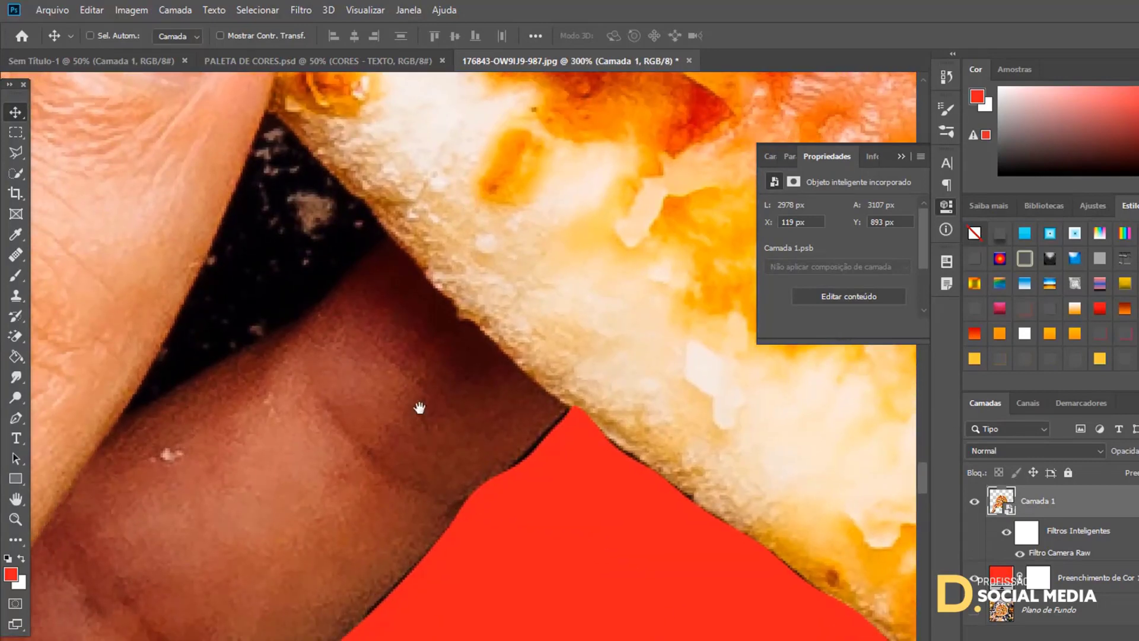
drag(420, 407, 461, 245)
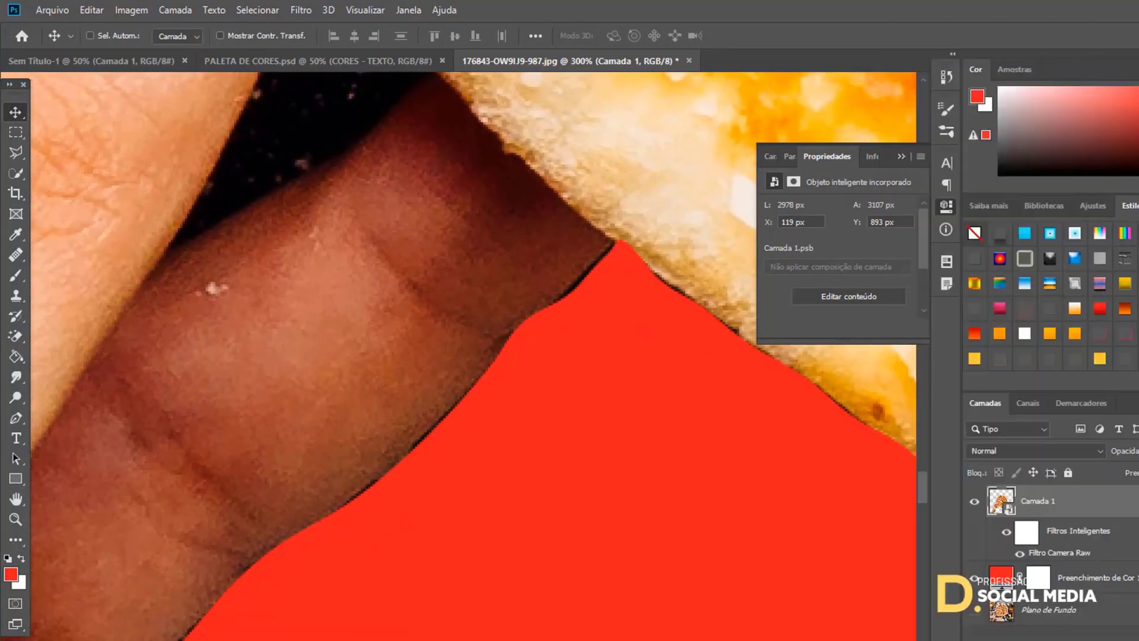
Step: Duplicate the cutout layer and move the copy into the Sem Título-1 document
key(ctrl+j)
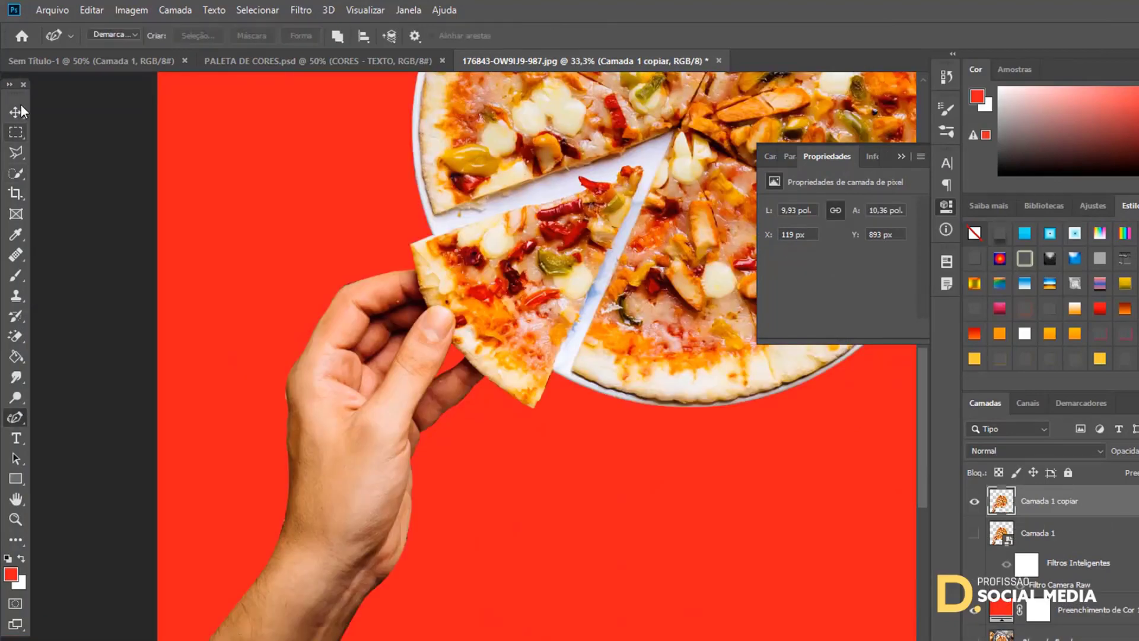
click(20, 107)
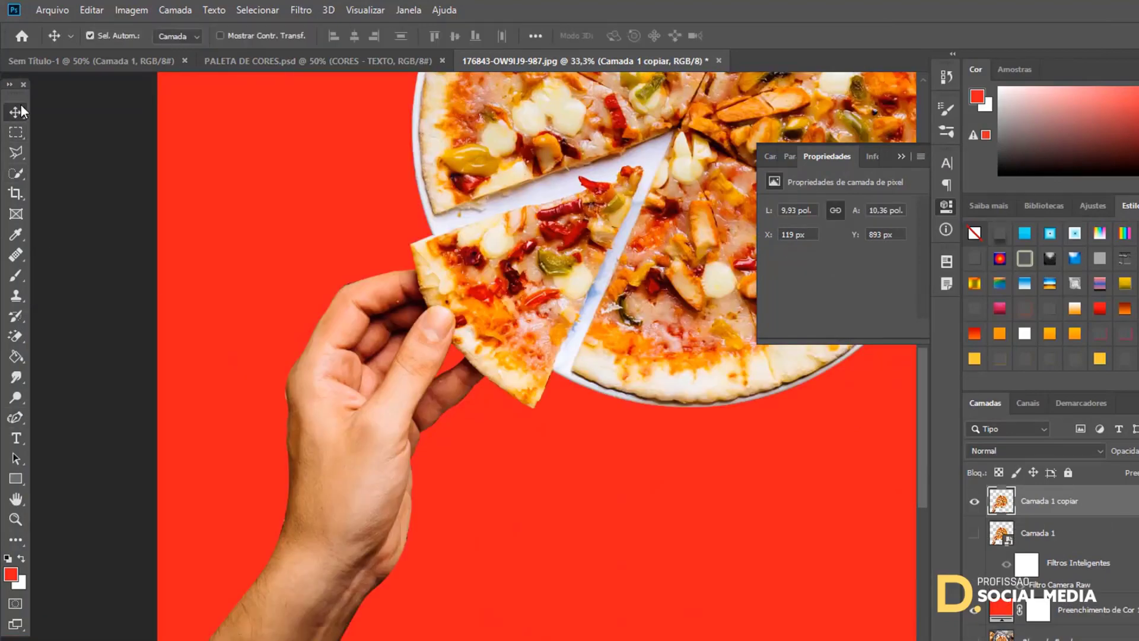
key(ctrl+minus)
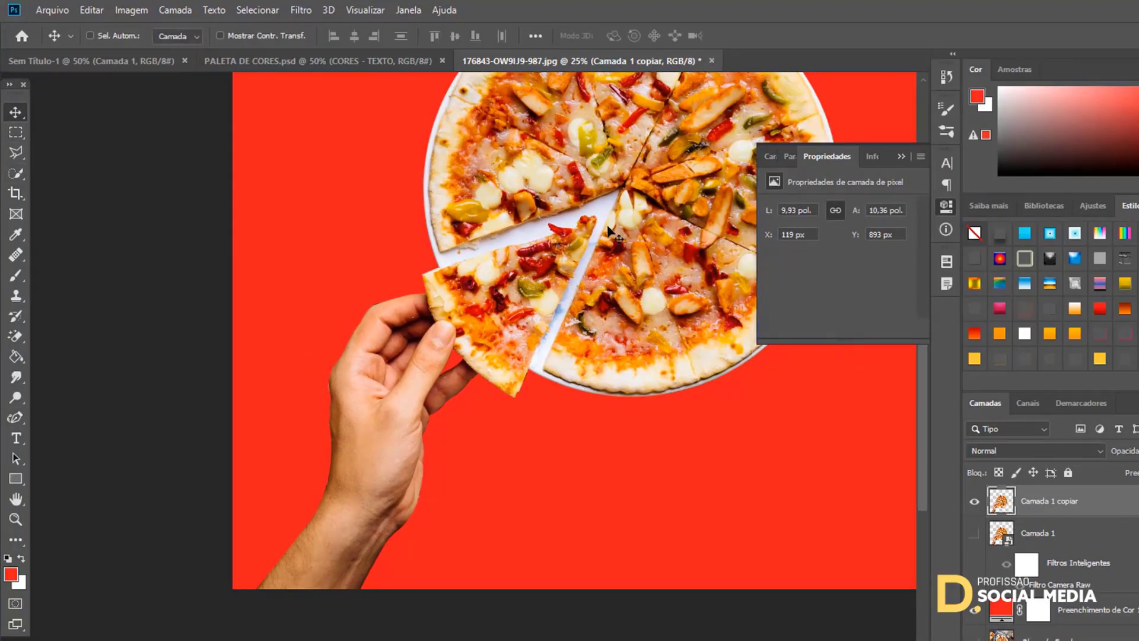
drag(611, 232, 496, 343)
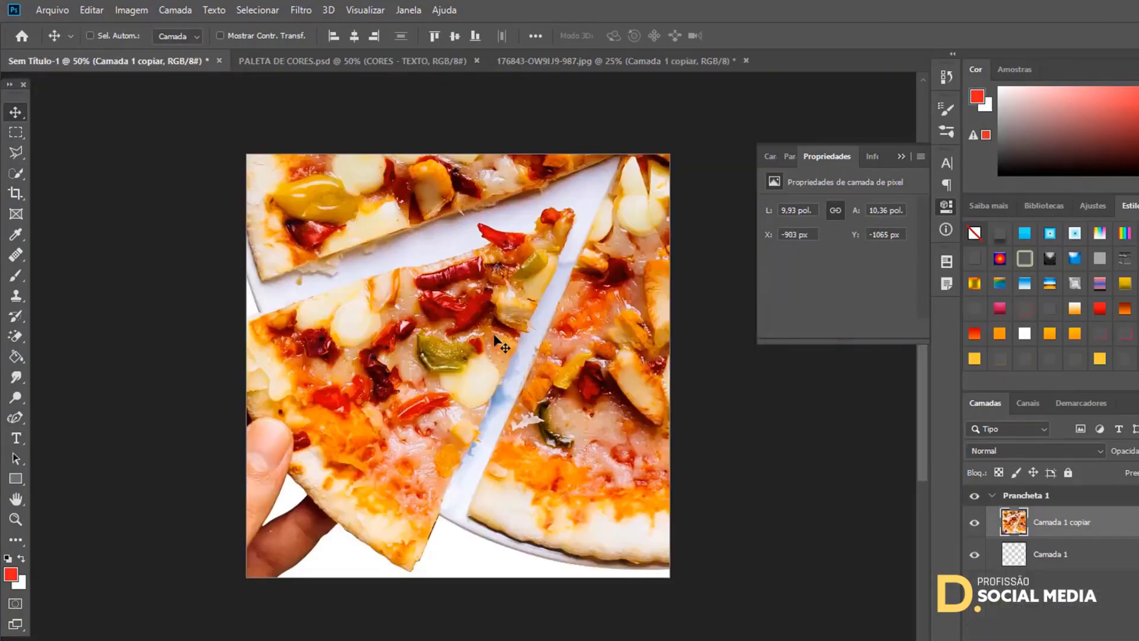
Step: Scale the pizza cutout proportionally to about 44% and place it over the artboard with the forearm at the lower-left corner
key(ctrl+minus)
key(ctrl+minus)
key(ctrl+t)
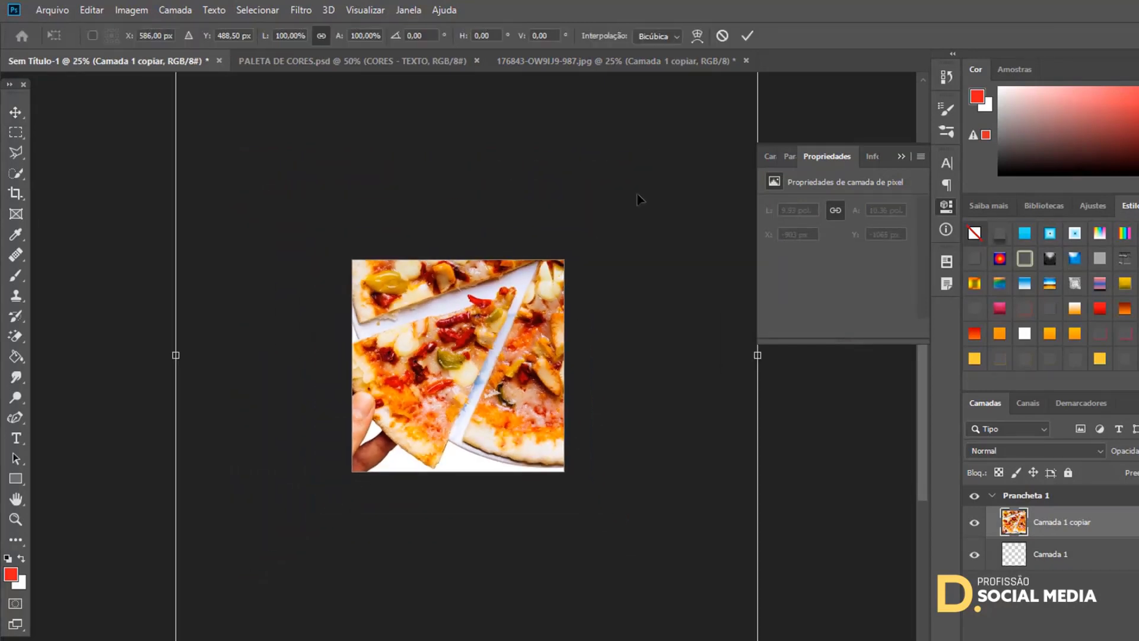
key(ctrl+minus)
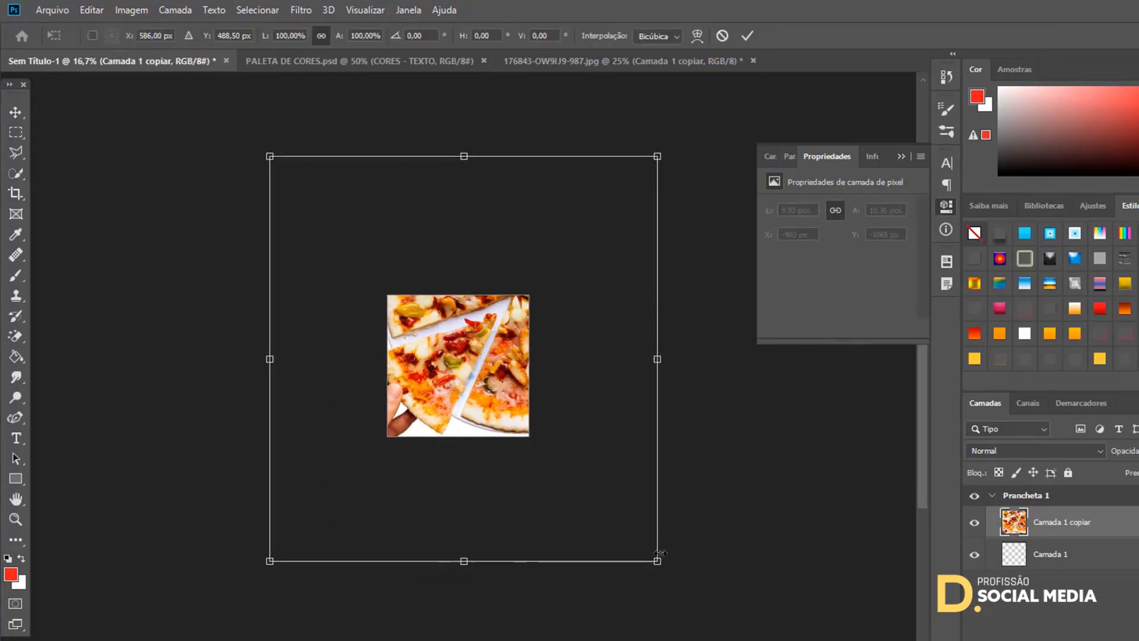
drag(657, 559, 442, 332)
drag(389, 272, 495, 382)
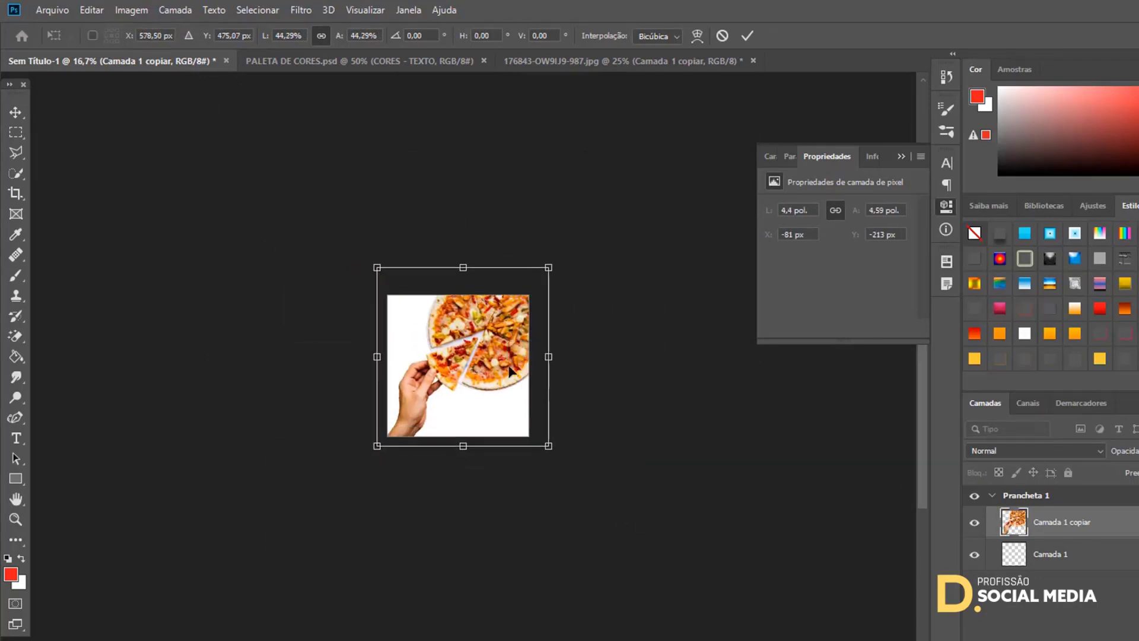
Step: Shrink the cutout further to about 28.77%, position it at about X 39 px, Y 224 px, and apply the transformation
key(ctrl+plus)
key(ctrl+plus)
drag(639, 170, 551, 262)
drag(490, 315, 500, 323)
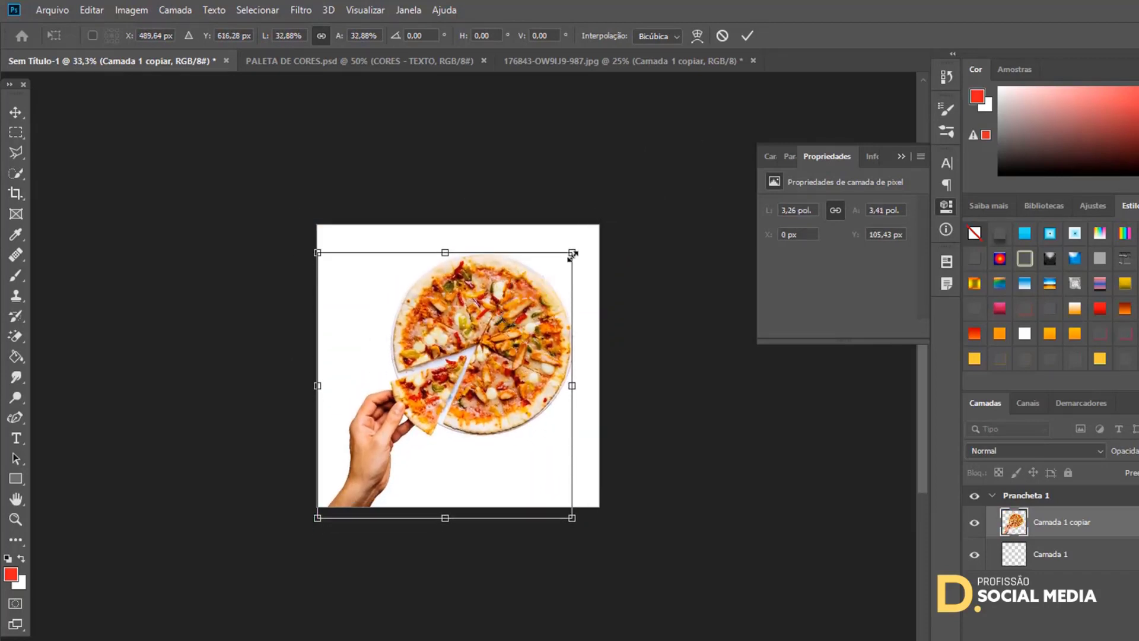
drag(568, 257, 541, 285)
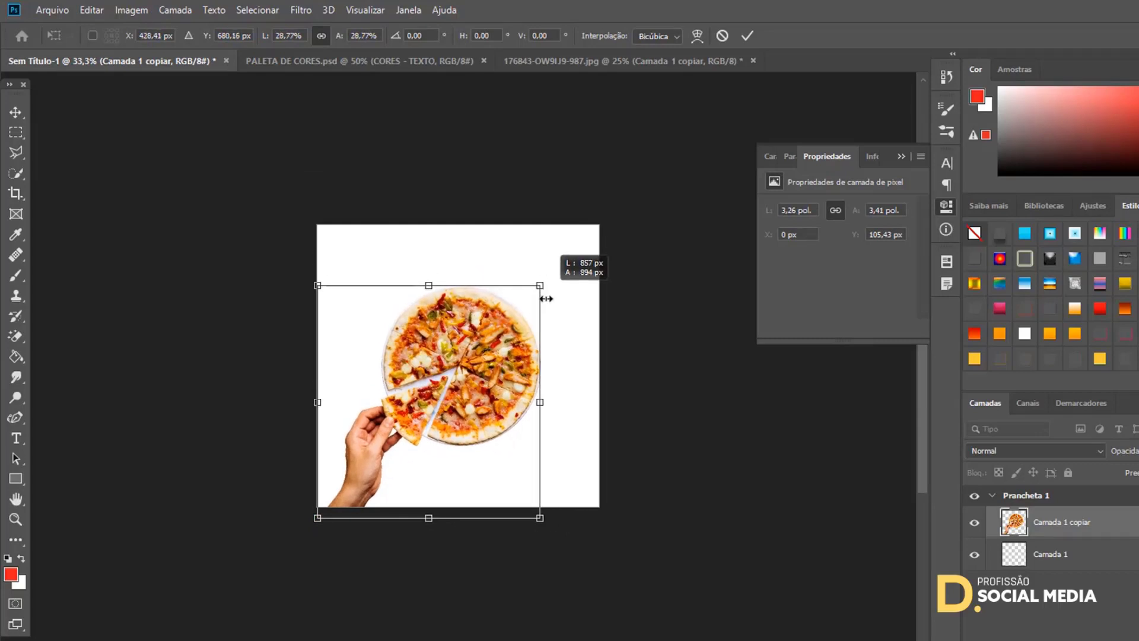
drag(501, 343, 509, 343)
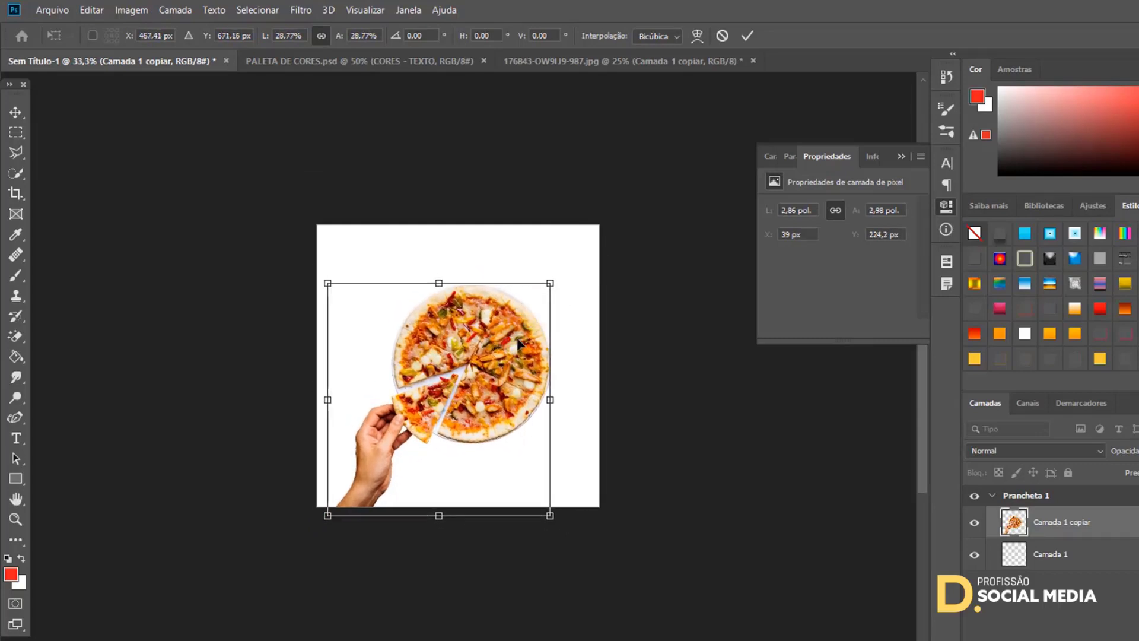
key(Return)
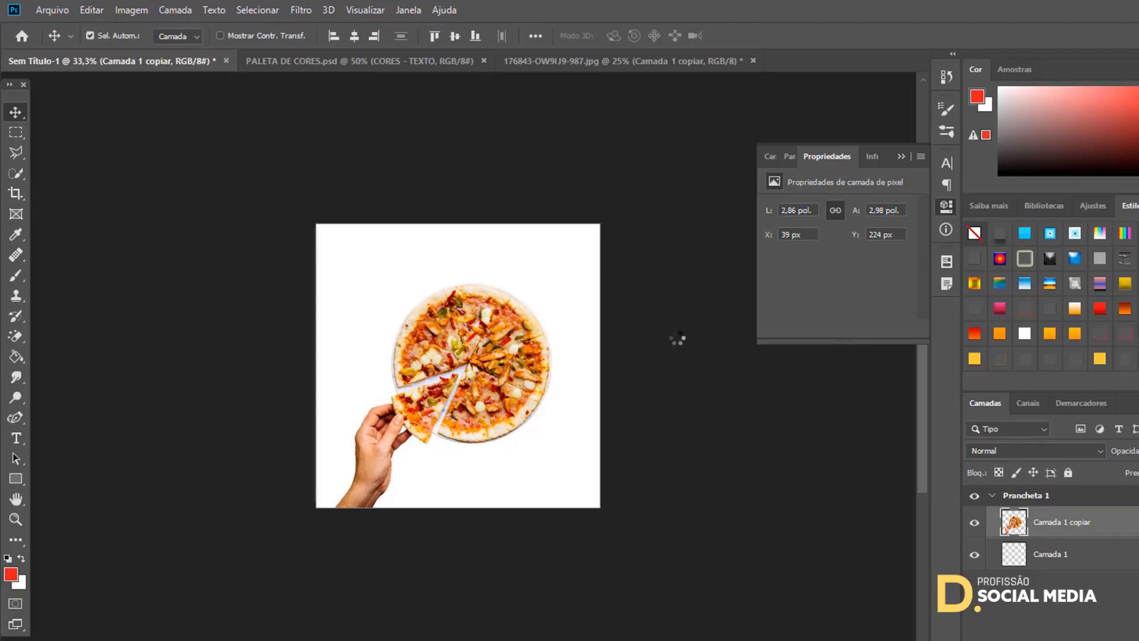
key(ctrl+plus)
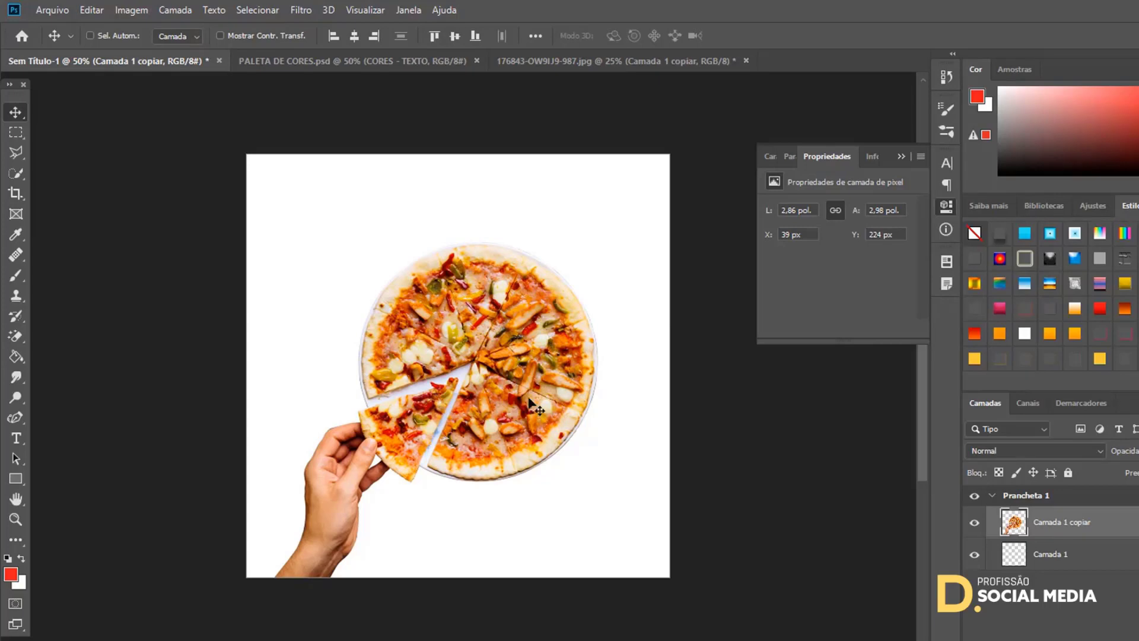
Step: Save the artwork to the desktop (Área de Trabalho) as a Photoshop file named arte
key(ctrl)
key(ctrl+s)
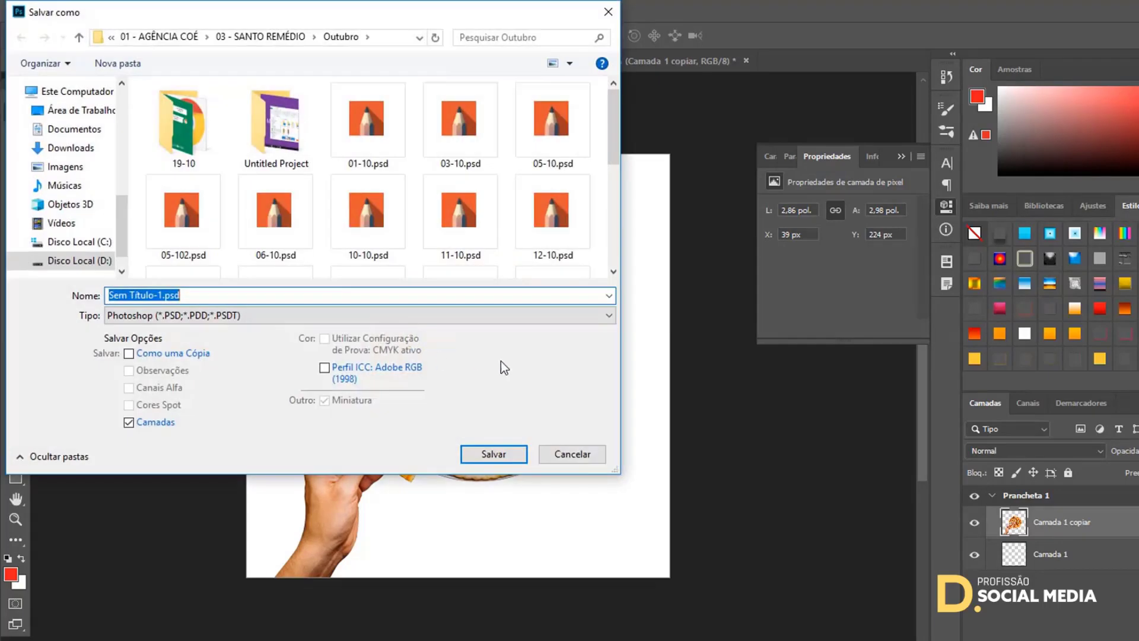
click(71, 261)
double_click(184, 134)
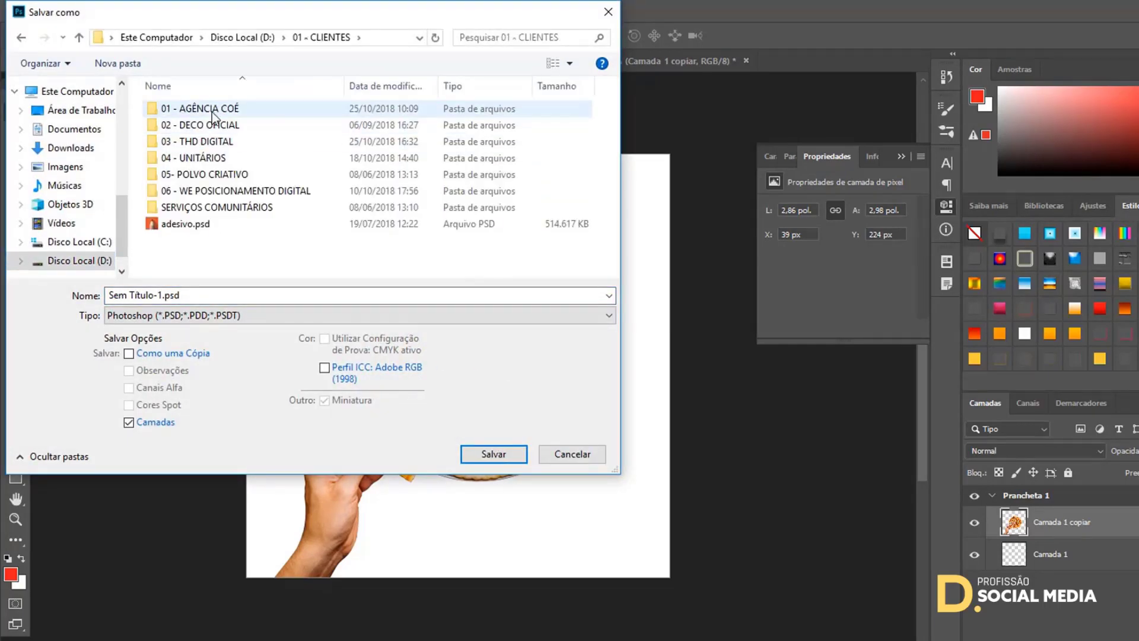
double_click(212, 112)
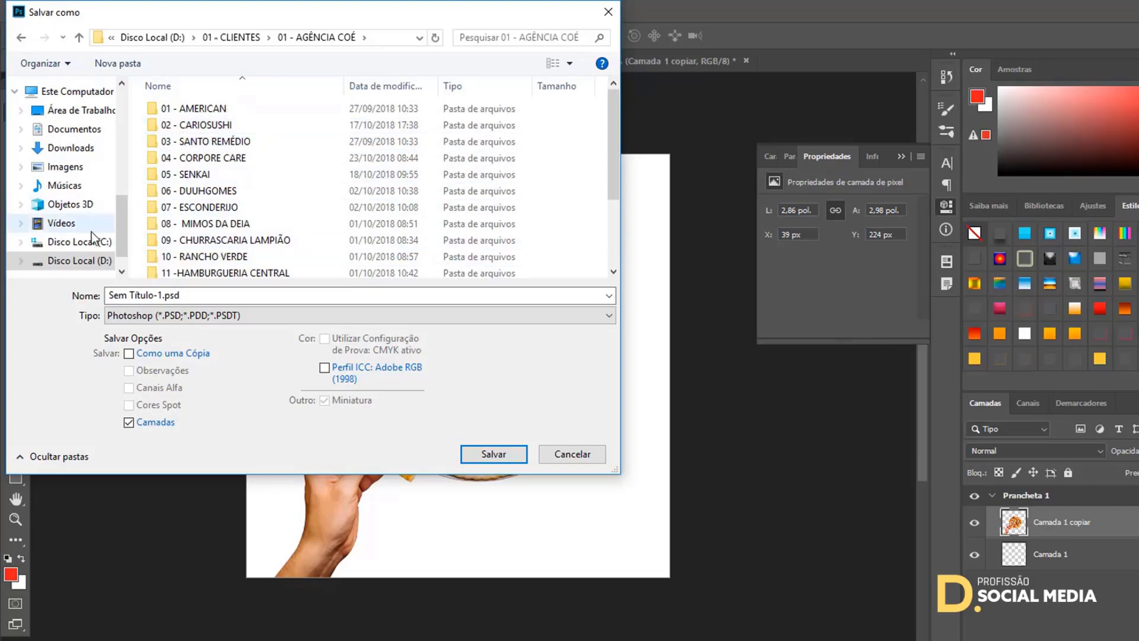
click(74, 241)
click(77, 111)
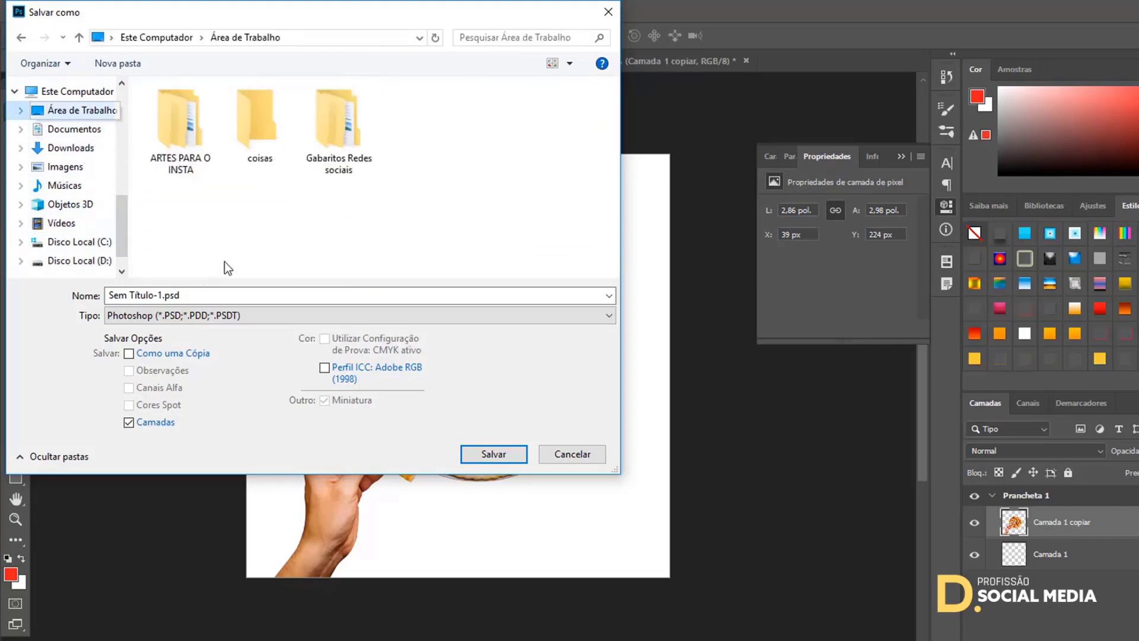
click(208, 296)
text(arte)
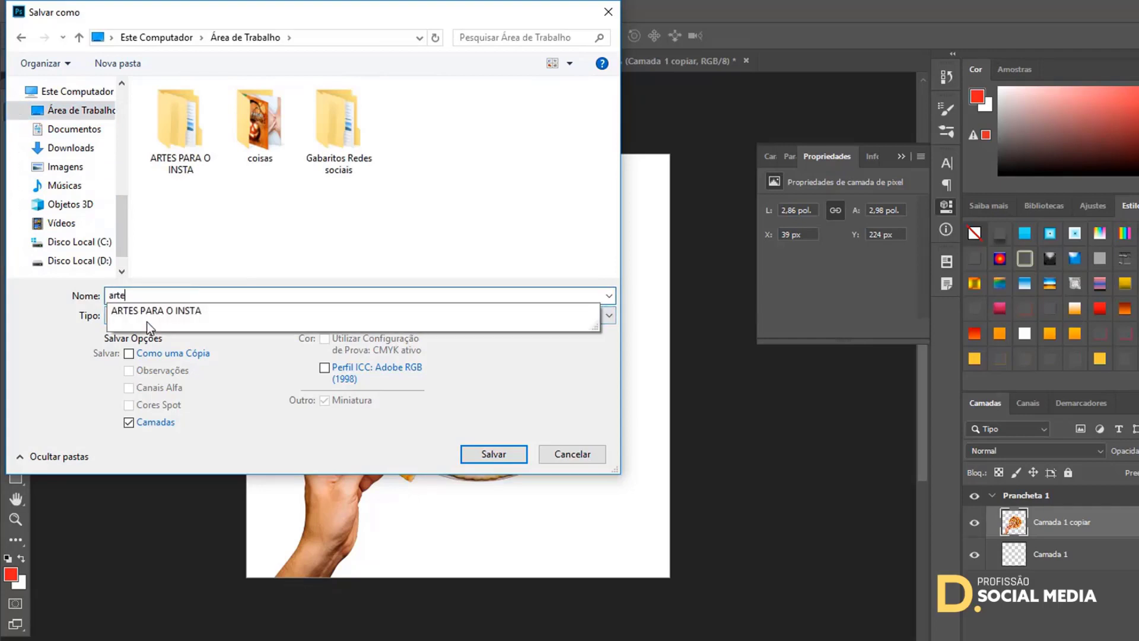
key(Return)
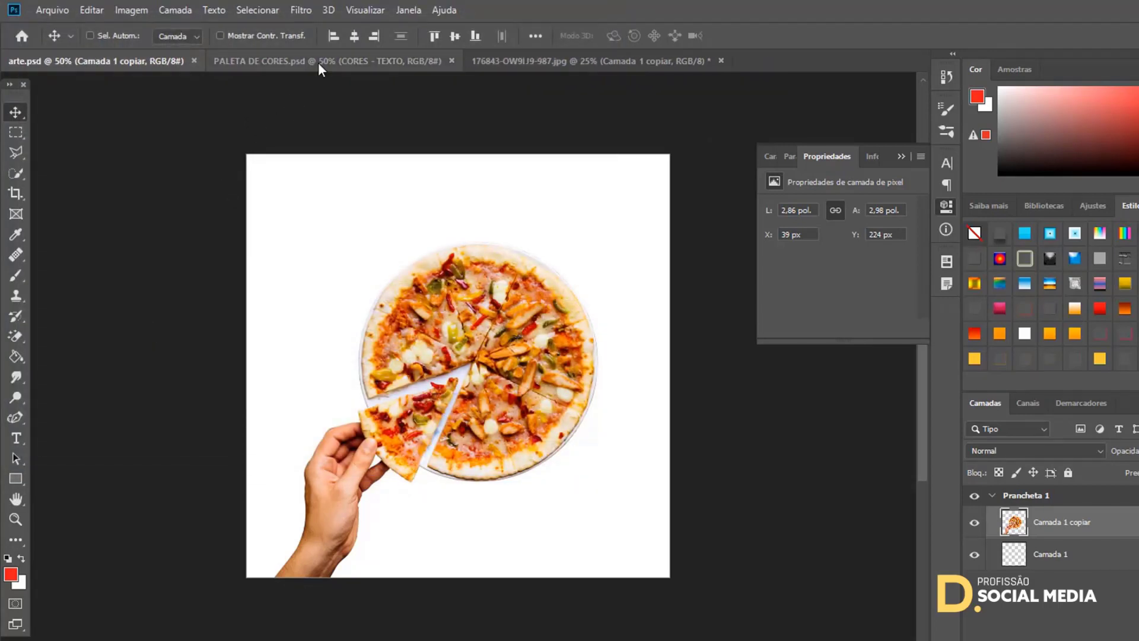
Step: Sample the red background from PALETA DE CORES.psd and add a solid fill layer in that red beneath the cutout in arte.psd
click(318, 63)
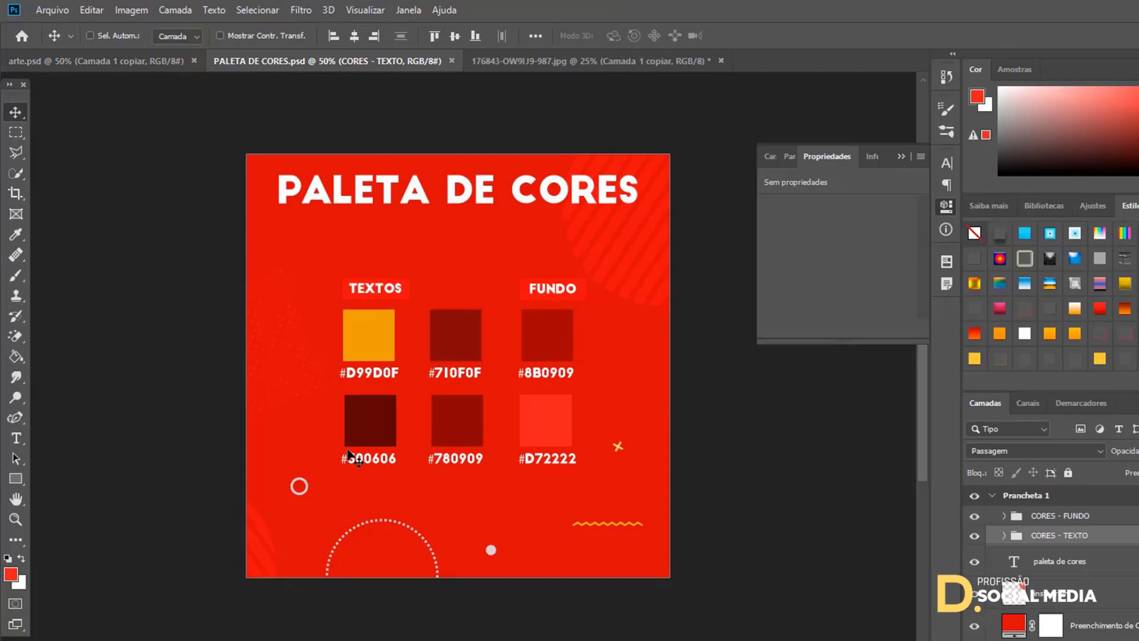
key(i)
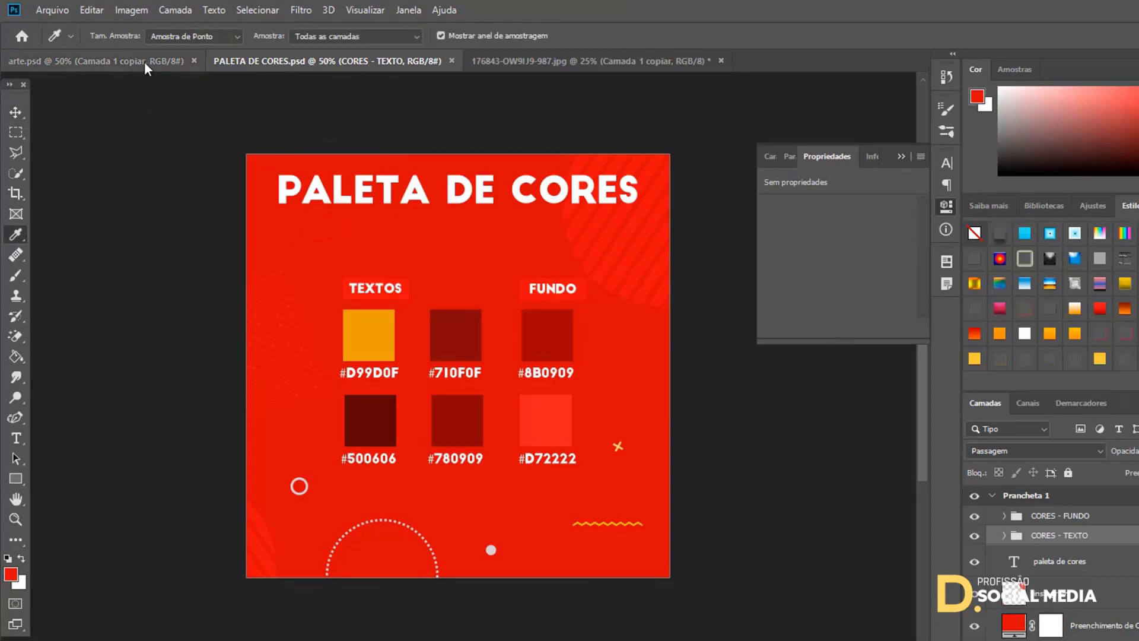
click(146, 64)
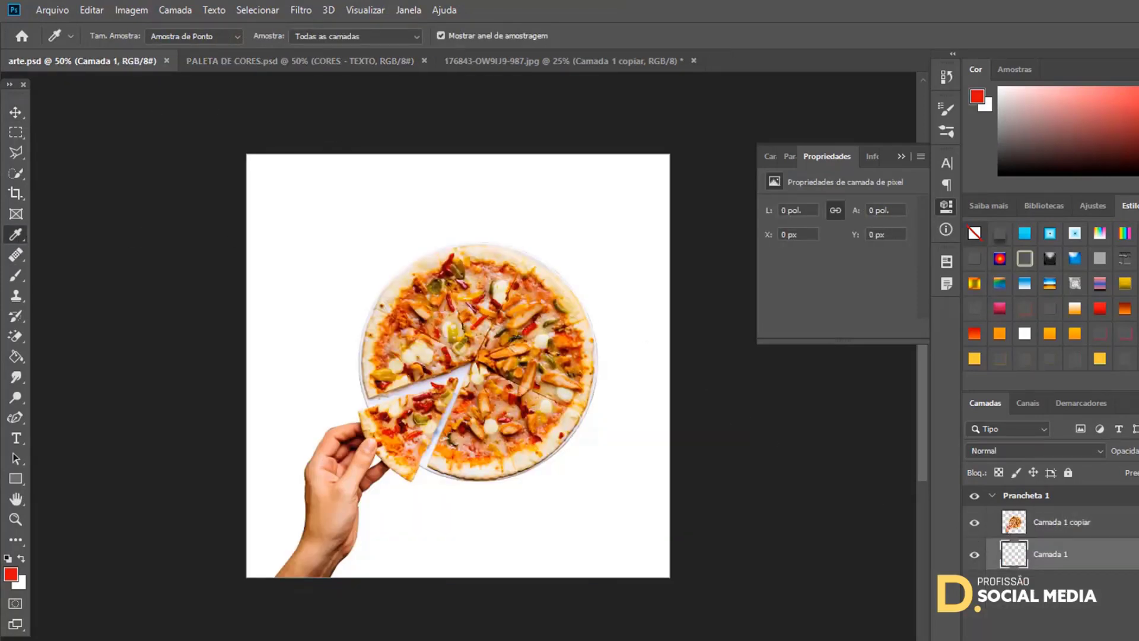
click(1131, 639)
click(1133, 387)
key(Return)
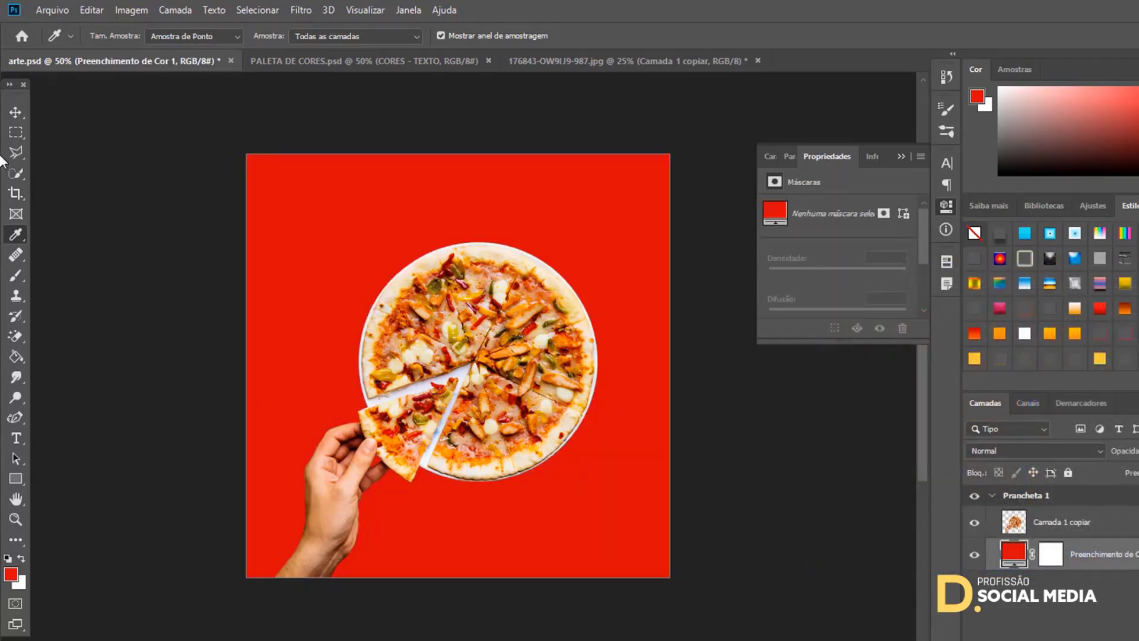
Step: Move the pizza cutout slightly down and left to about X 21 px, Y 240 px
click(15, 113)
click(1092, 530)
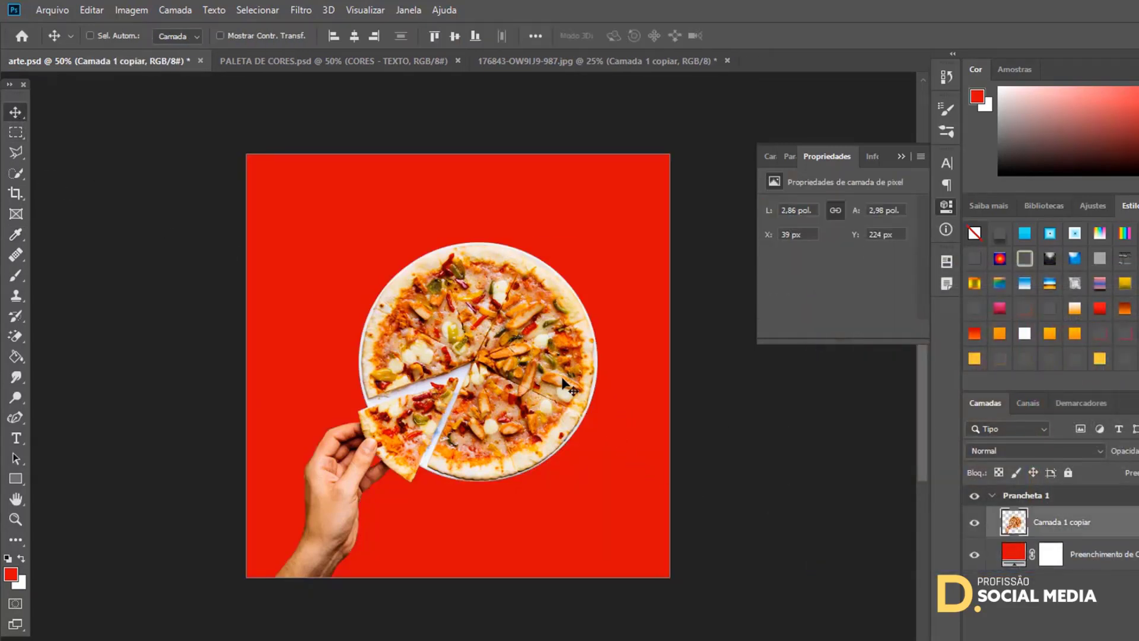
drag(567, 385, 556, 393)
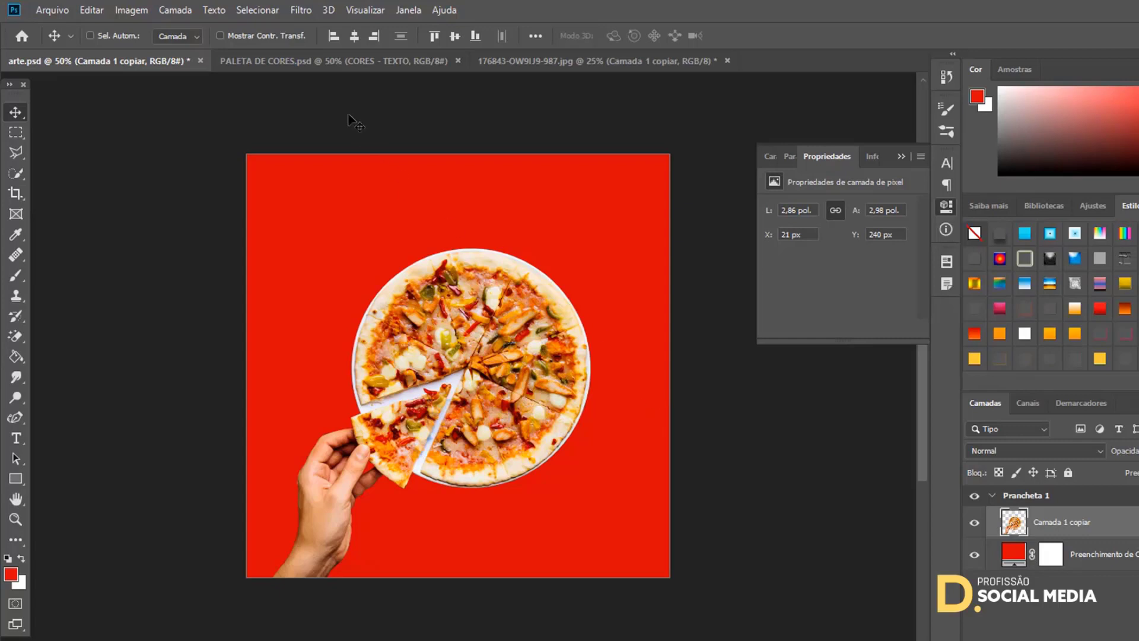
Step: Close the stock photo document 176843-OW9IJ9-987.jpg without saving its changes
click(502, 61)
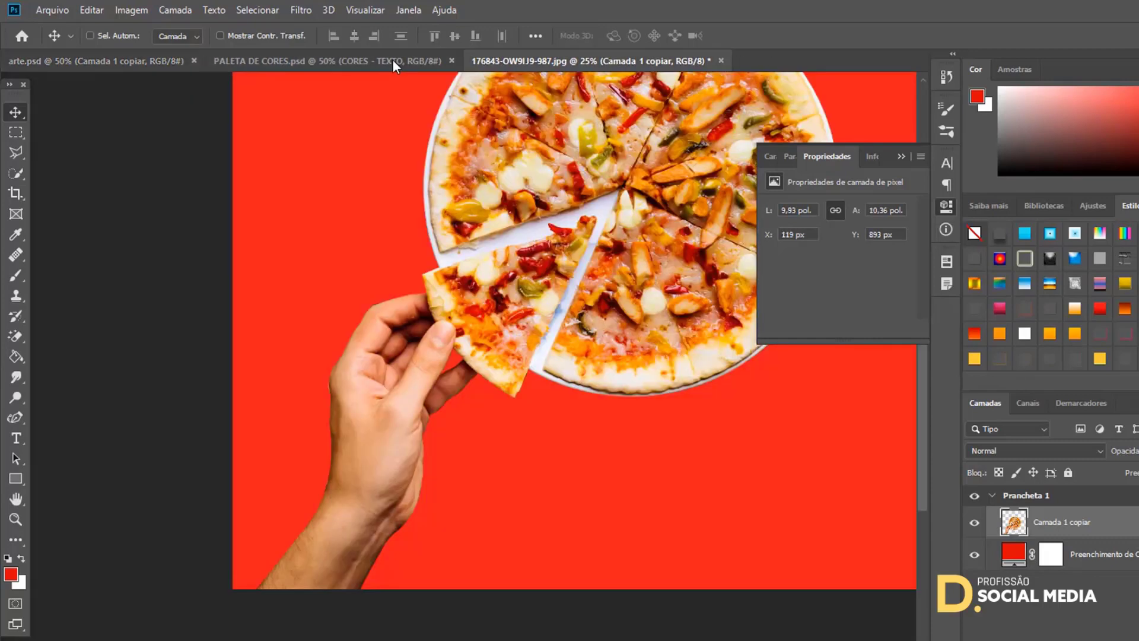
click(721, 61)
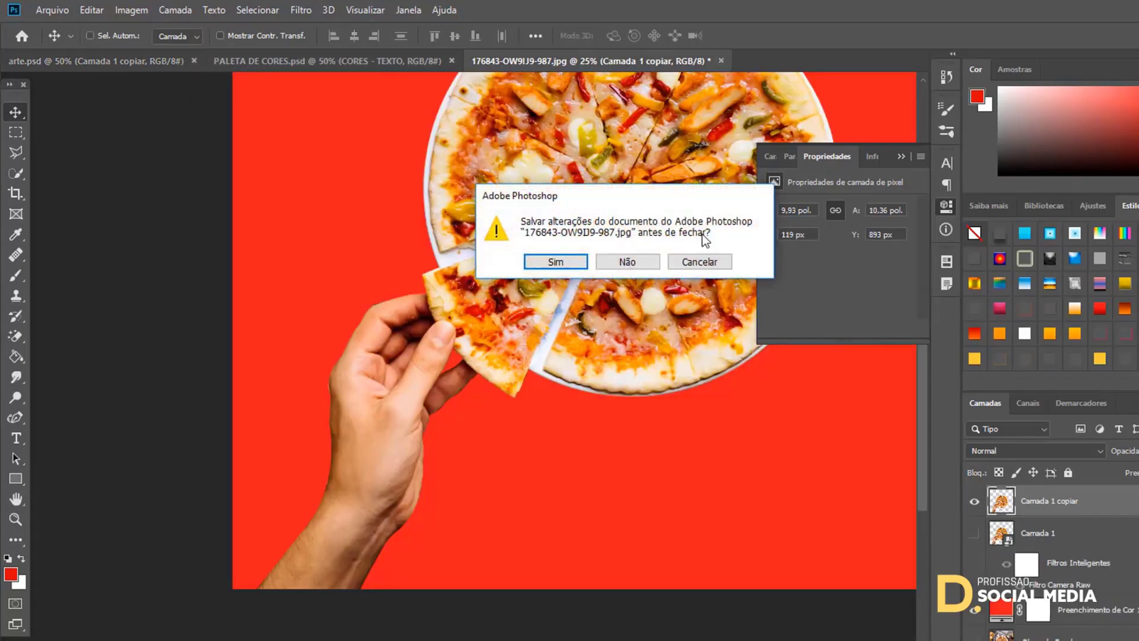
click(629, 264)
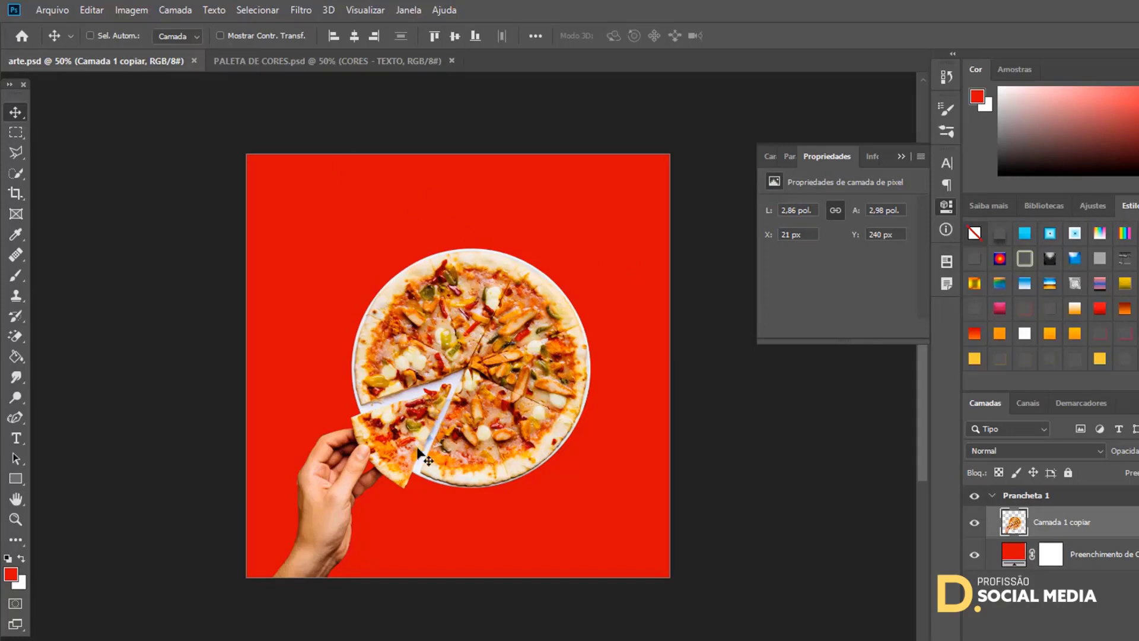
Step: Switch to File Explorer and examine the font archives Big John Slim Joe.zip and razan_script.zip in the Material Usado folder
key(alt+Tab)
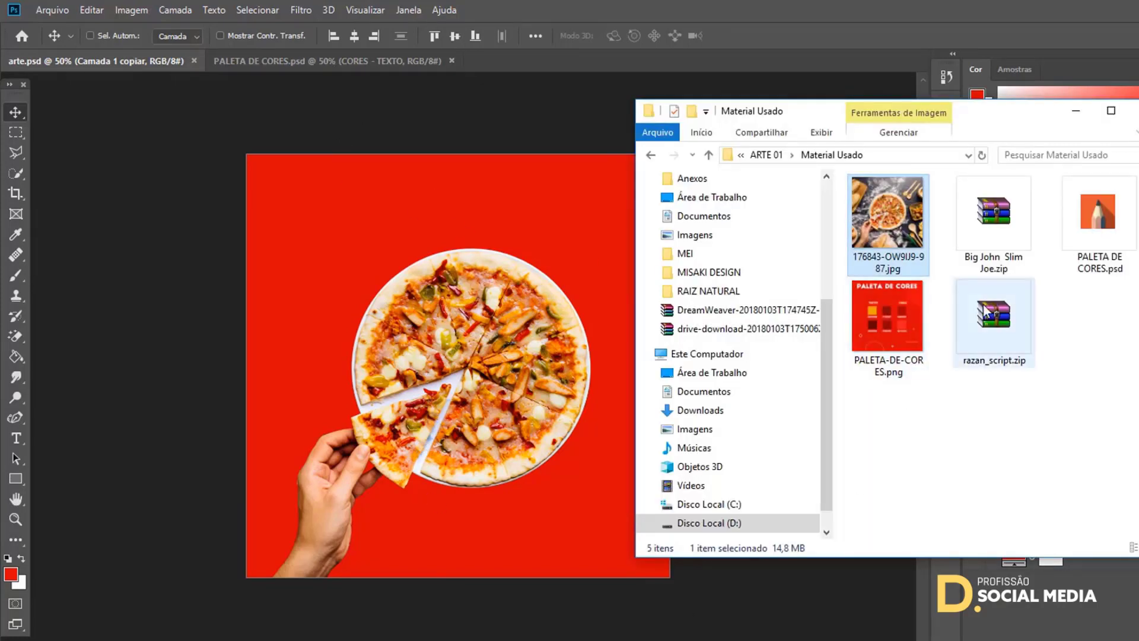
drag(1020, 390, 994, 236)
click(1031, 393)
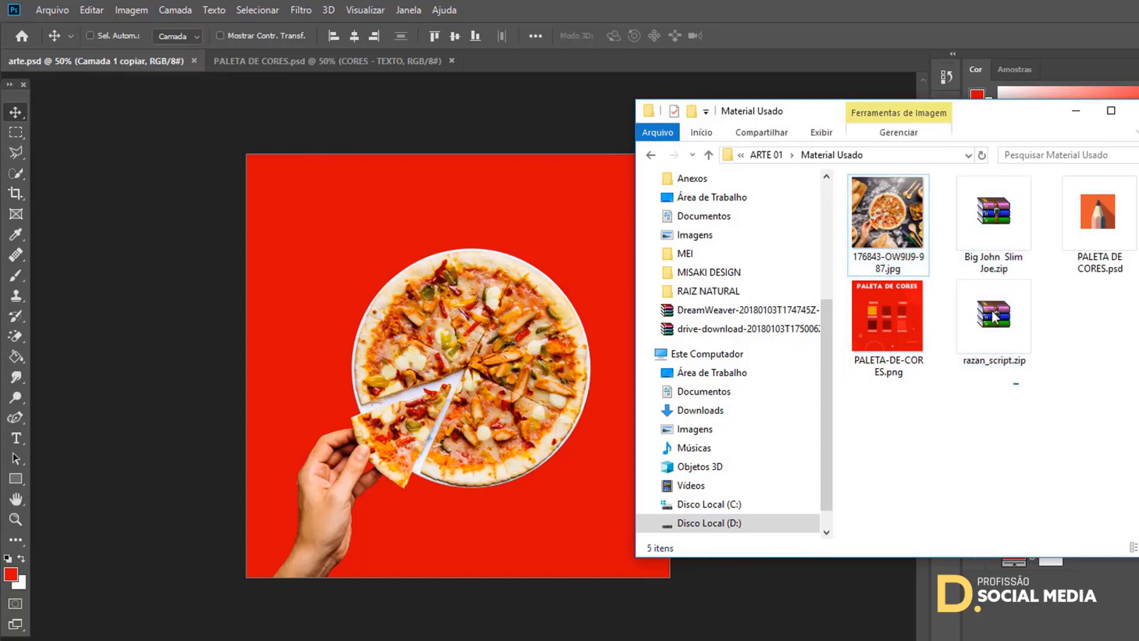
drag(994, 314, 986, 205)
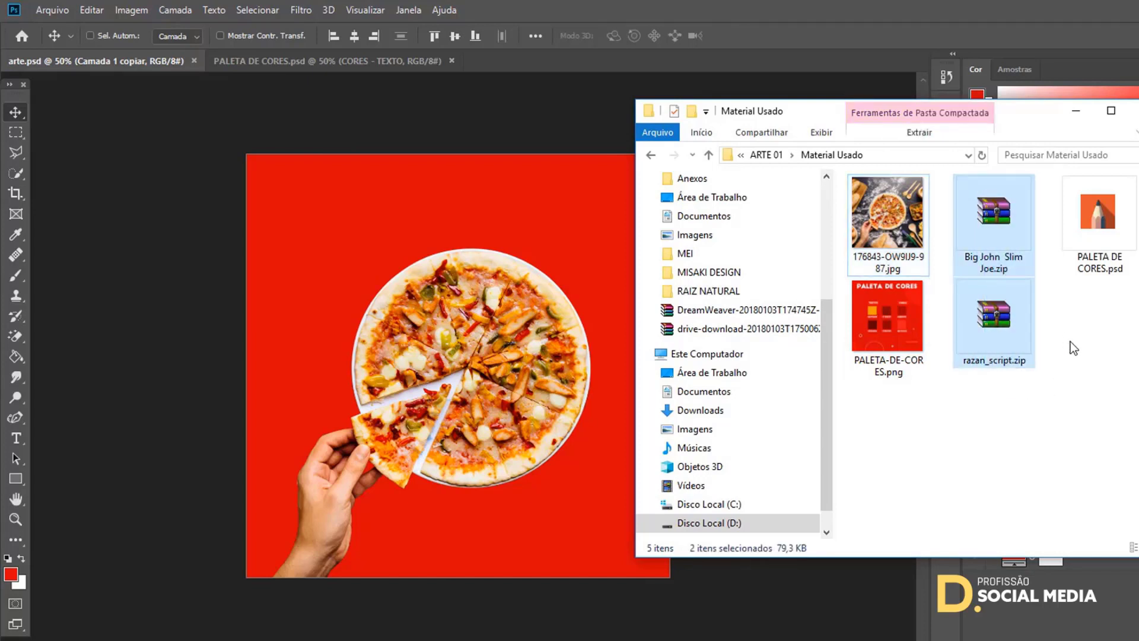
click(1071, 341)
Step: Return to Photoshop and add the text "pizza" in Razan Script Regular above the pizza, replacing the placeholder text
click(12, 440)
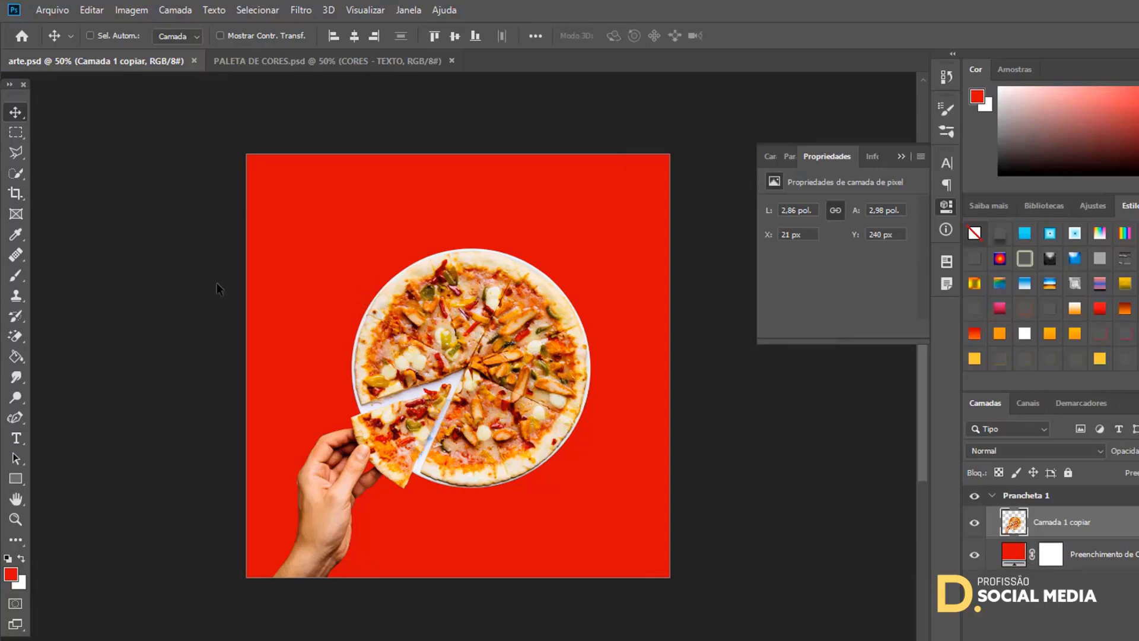
key(t)
click(372, 238)
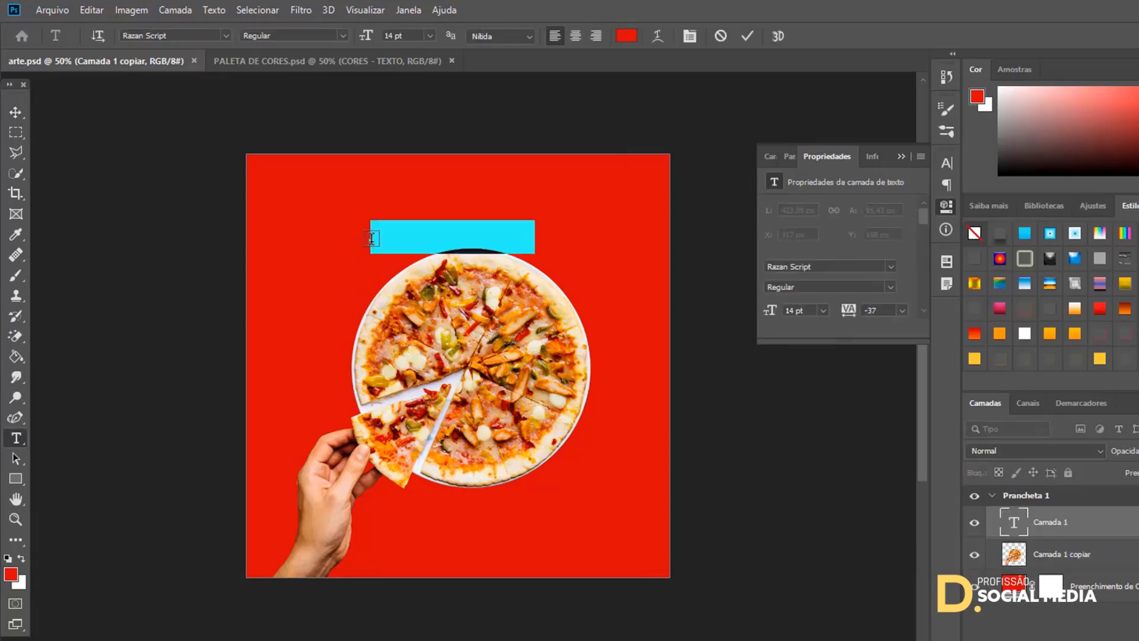
key(BackSpace)
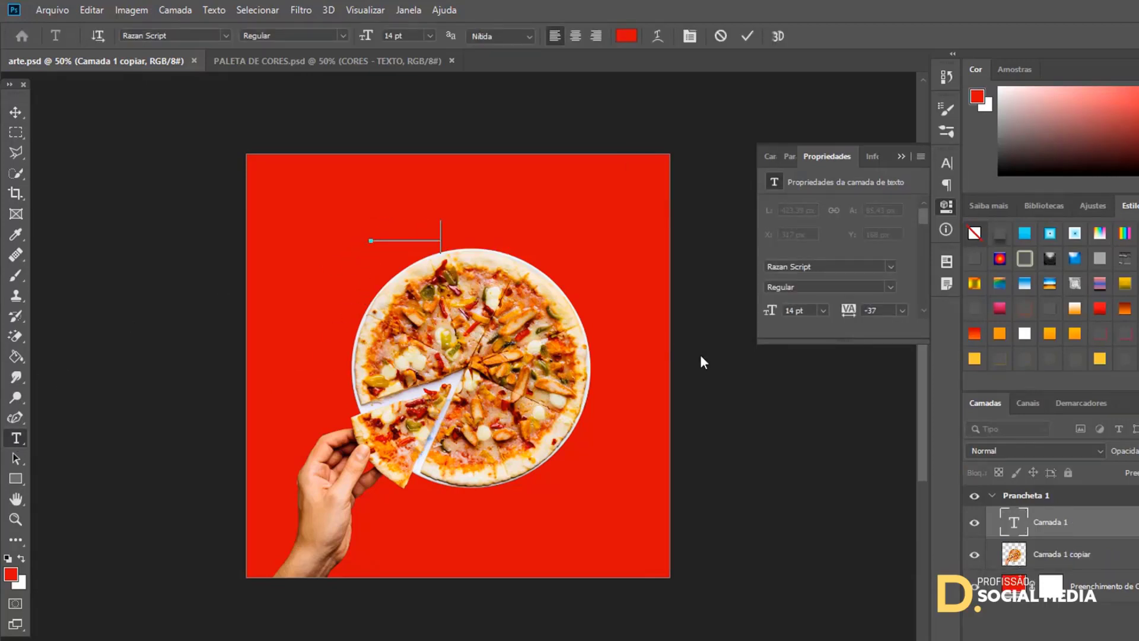
Step: Change the colour of the "pizza" text to white
double_click(1011, 525)
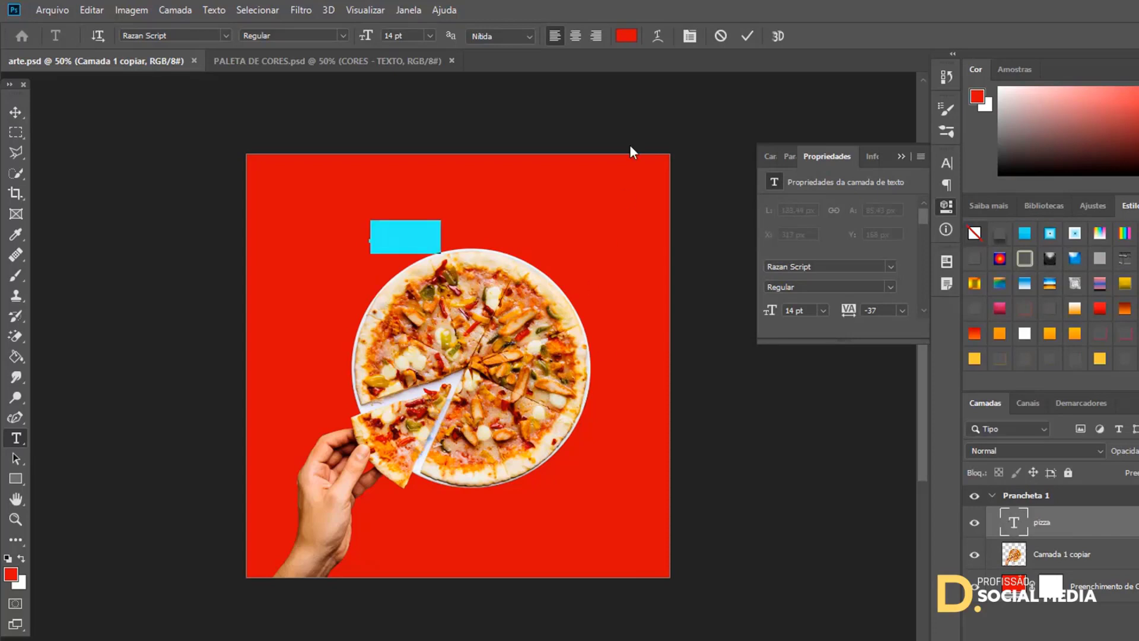
click(625, 36)
click(861, 361)
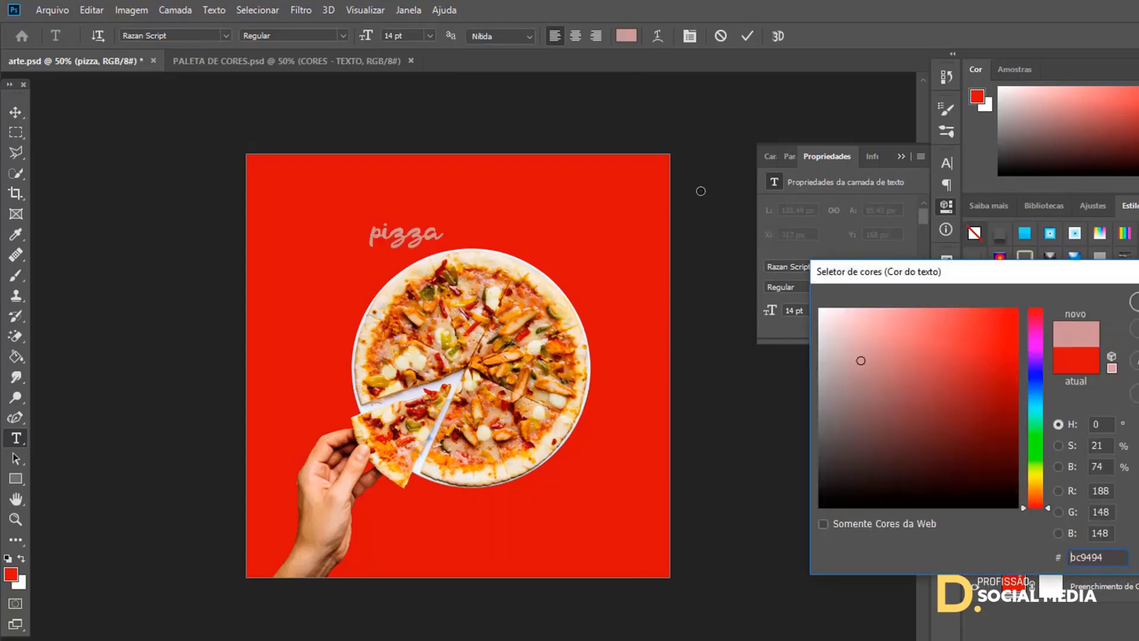
drag(831, 356, 783, 288)
key(Return)
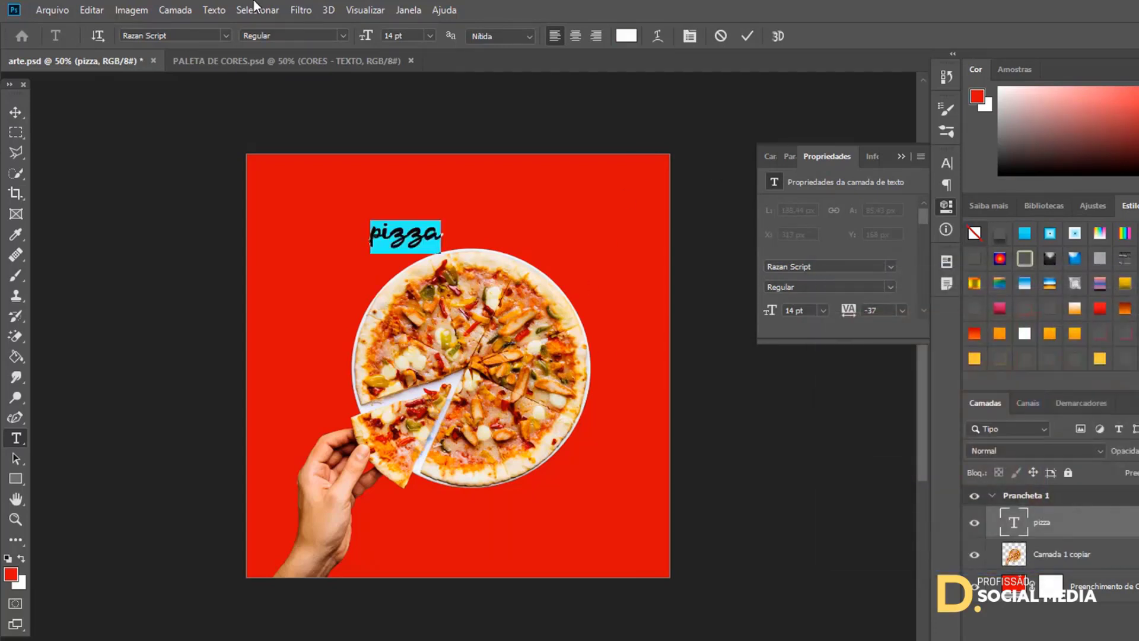
Step: Set the "pizza" text size to 42 pt and move it to about X 289 px, Y 108 px, overlapping the pizza's upper edge
drag(366, 37, 389, 45)
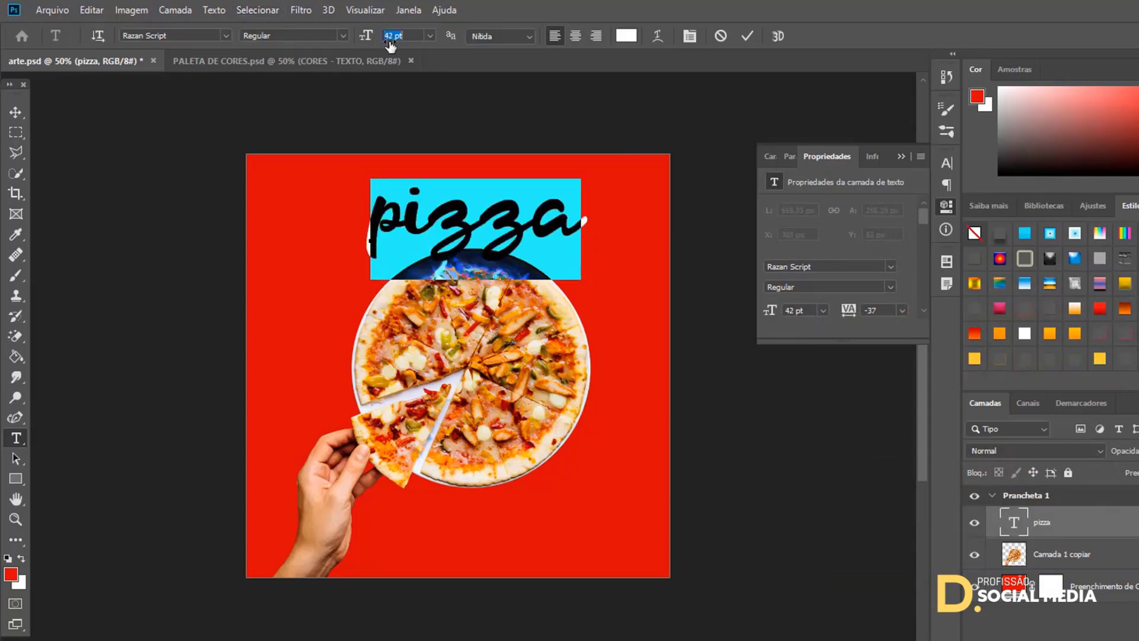
click(15, 112)
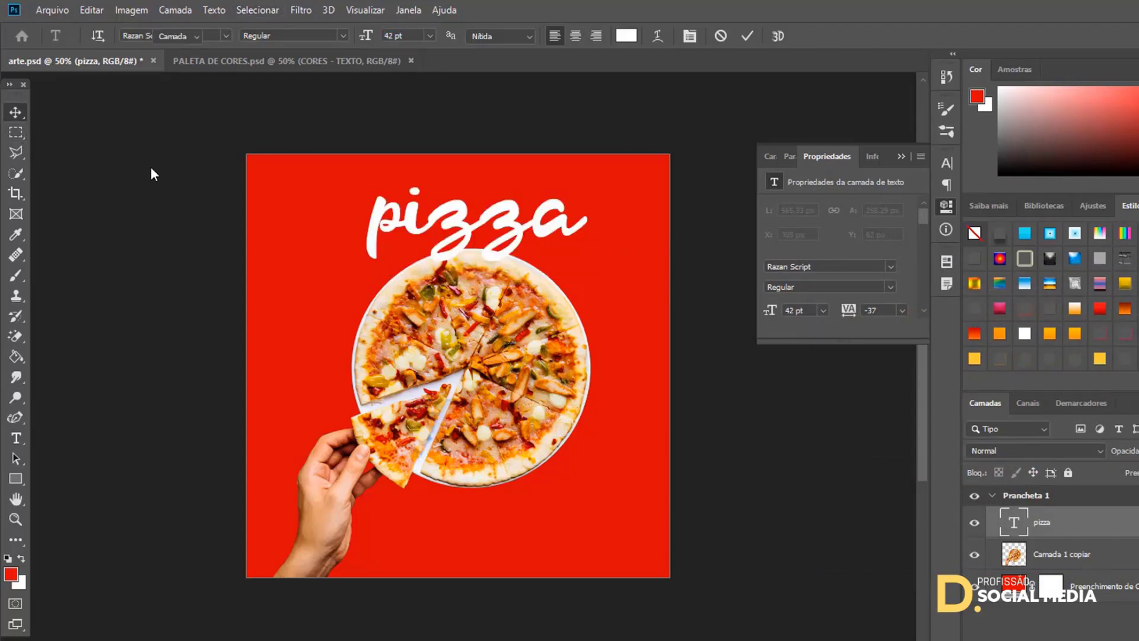
drag(515, 235, 509, 251)
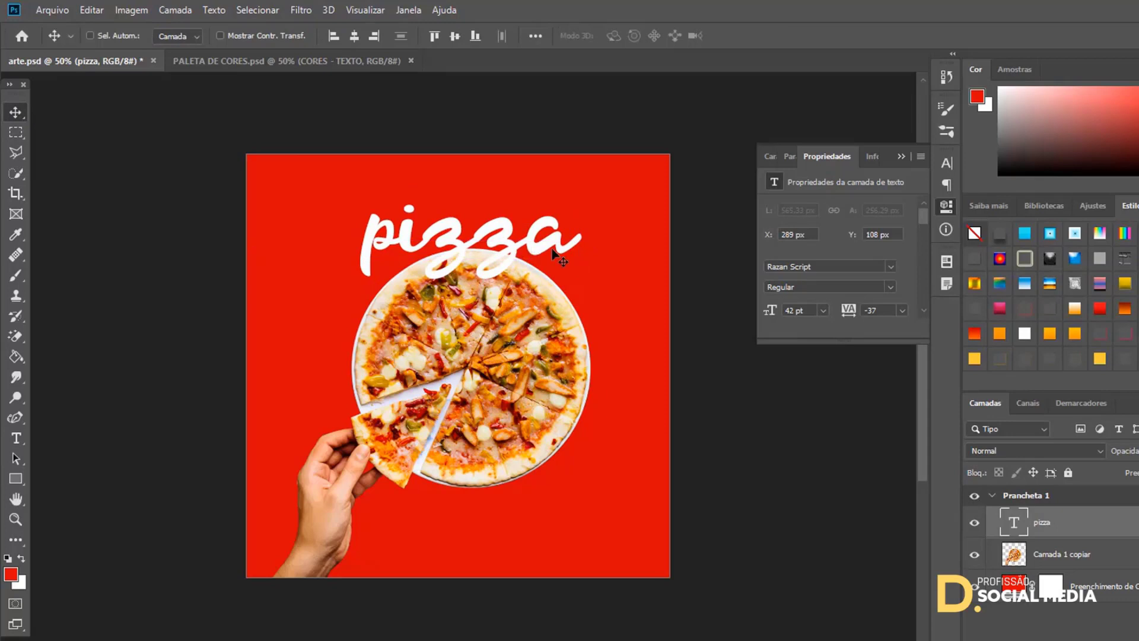
Step: Rotate the "pizza" text about -5.5° so it tilts upward above the pizza
key(ctrl+t)
drag(600, 187, 601, 176)
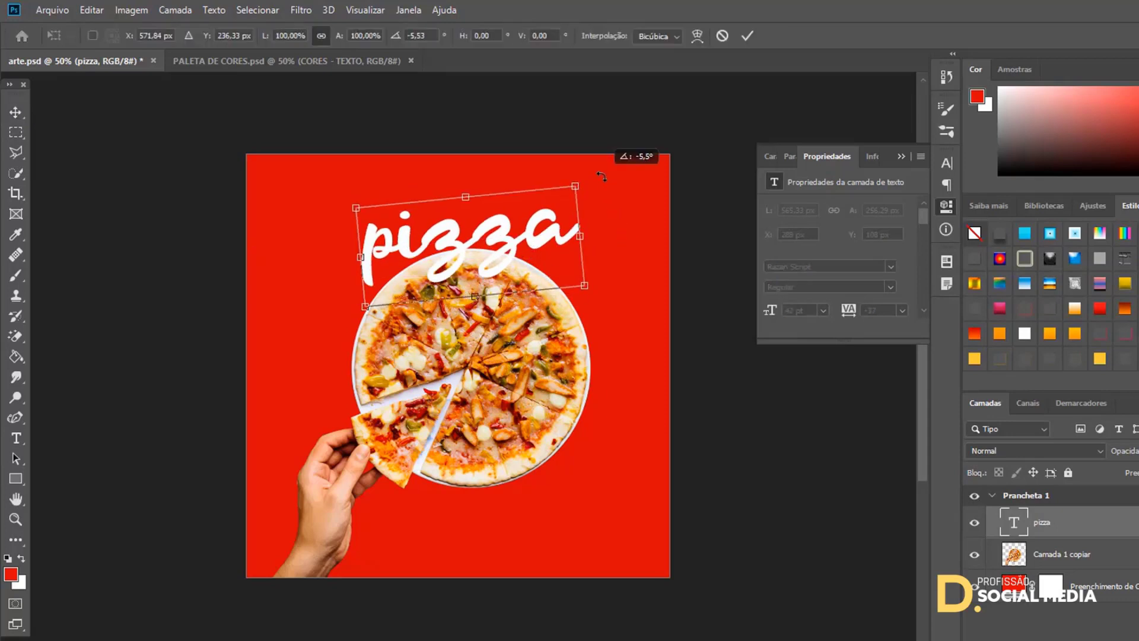
key(Return)
Step: Switch to File Explorer, examine the "Retro Game" lettering image in the INSPIRAÇÕES - FONTES folder, and return to Photoshop
key(alt+Tab)
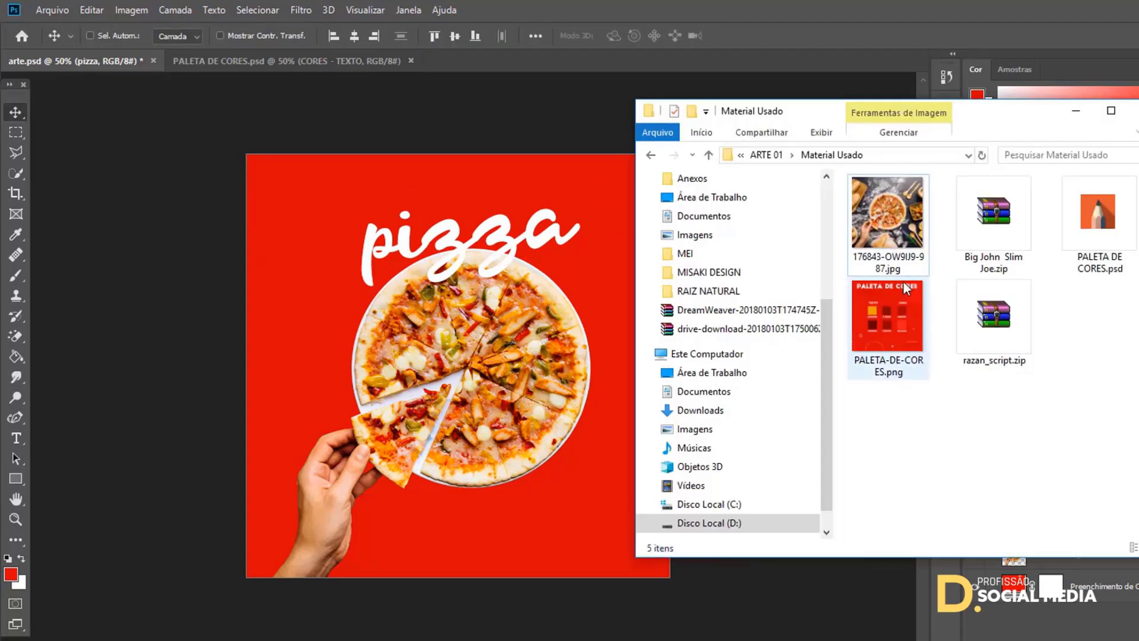
click(771, 155)
double_click(915, 236)
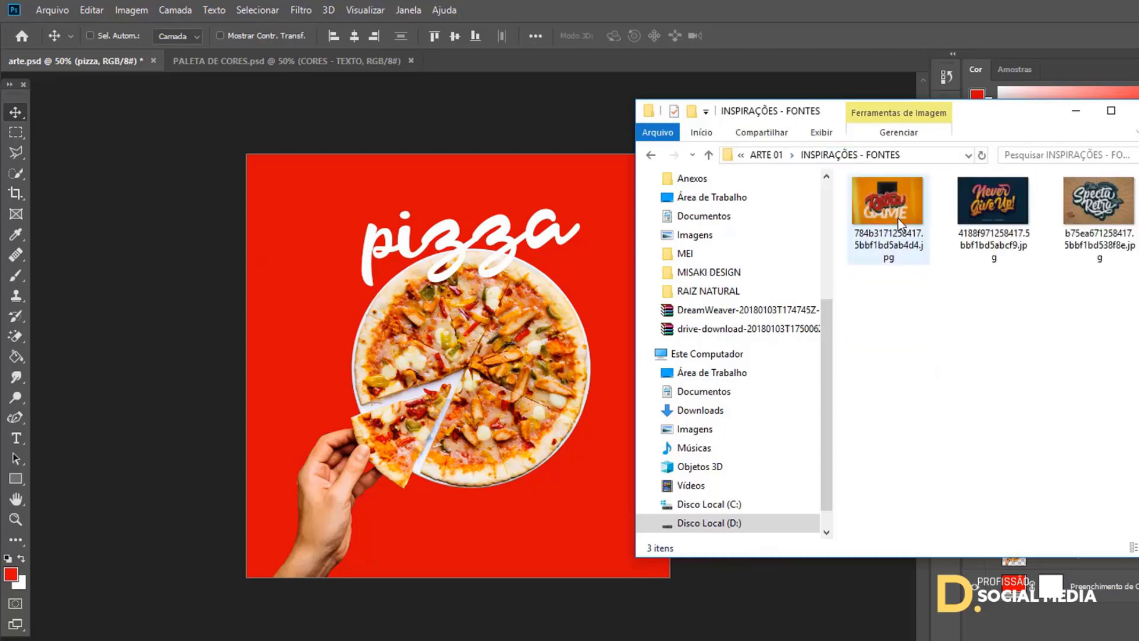
double_click(880, 223)
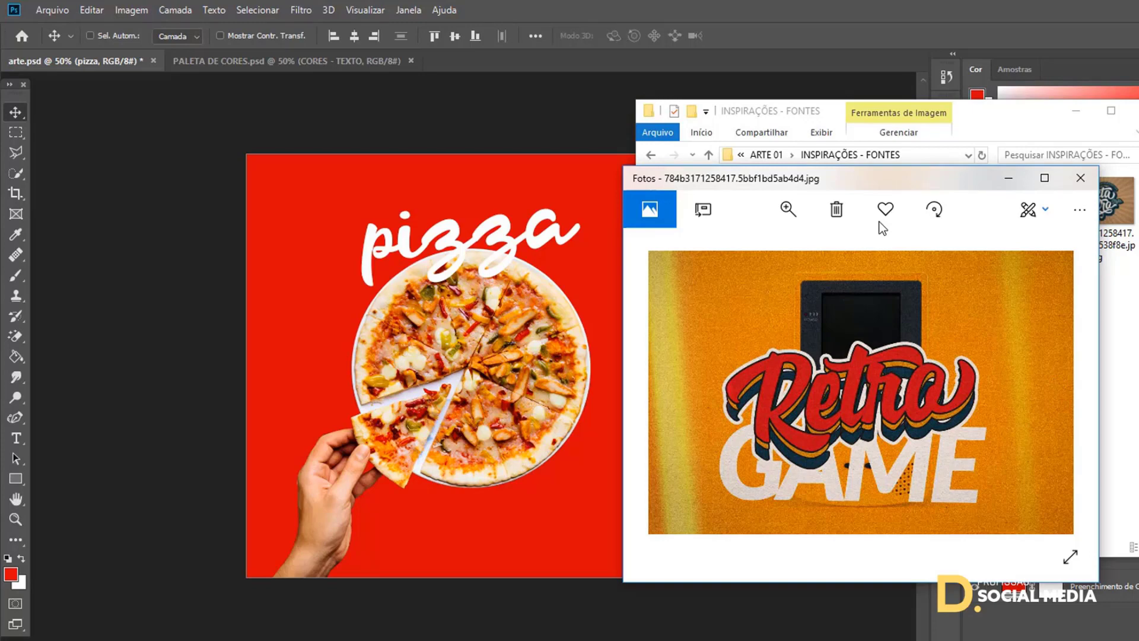
click(1008, 178)
click(522, 226)
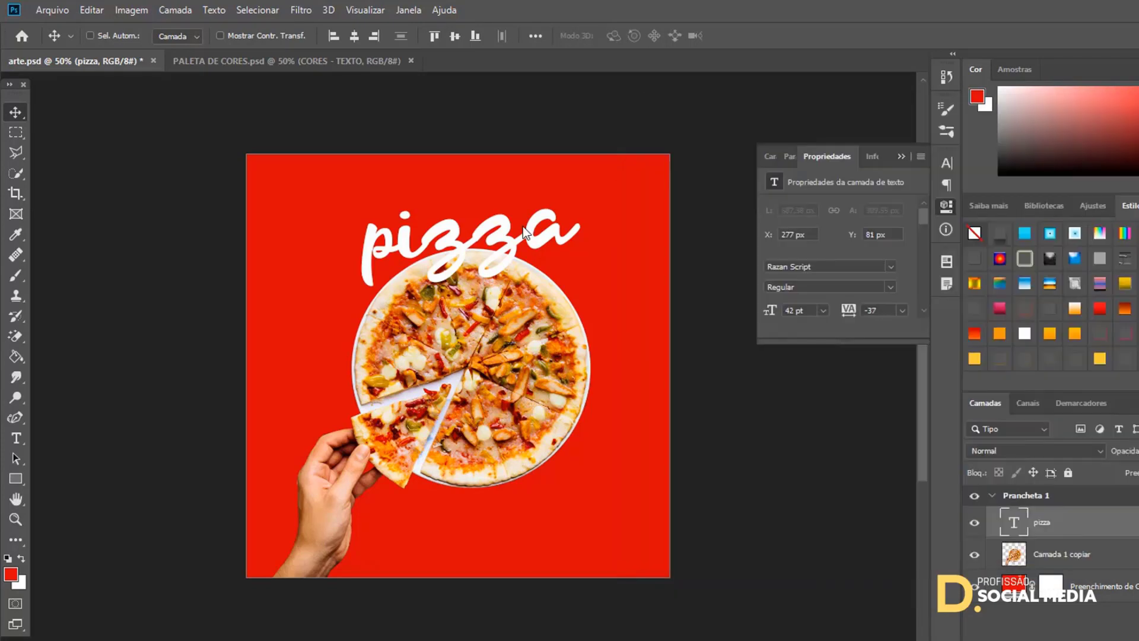
Step: Sample the orange text swatch labelled #D99D0F from PALETA DE CORES.psd and return to arte.psd
key(ctrl+plus)
key(ctrl+plus)
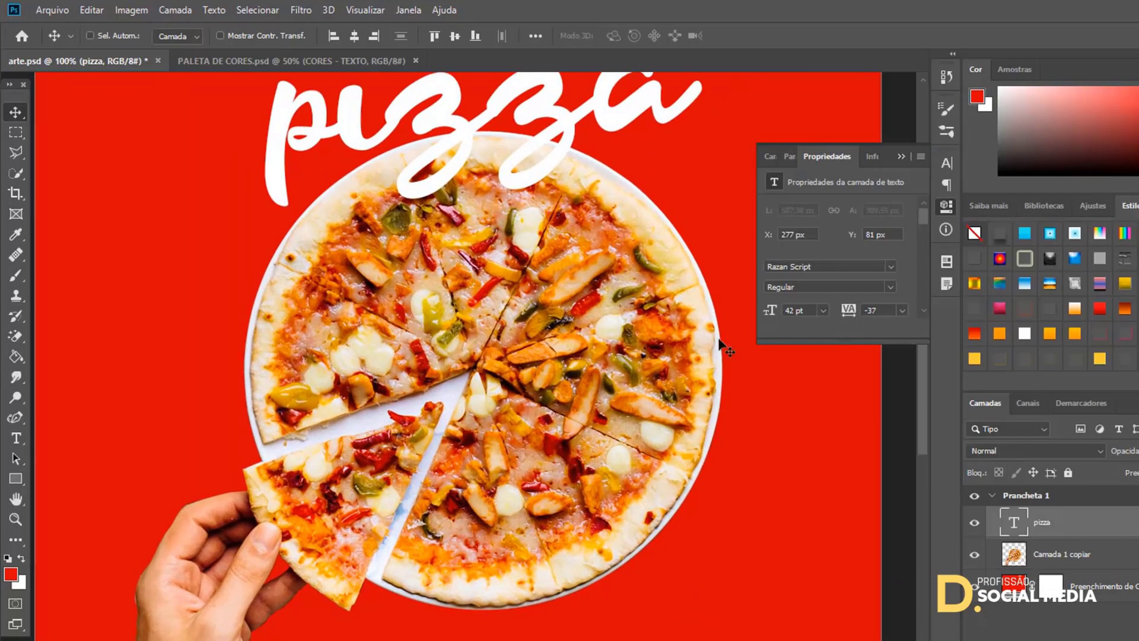
click(356, 61)
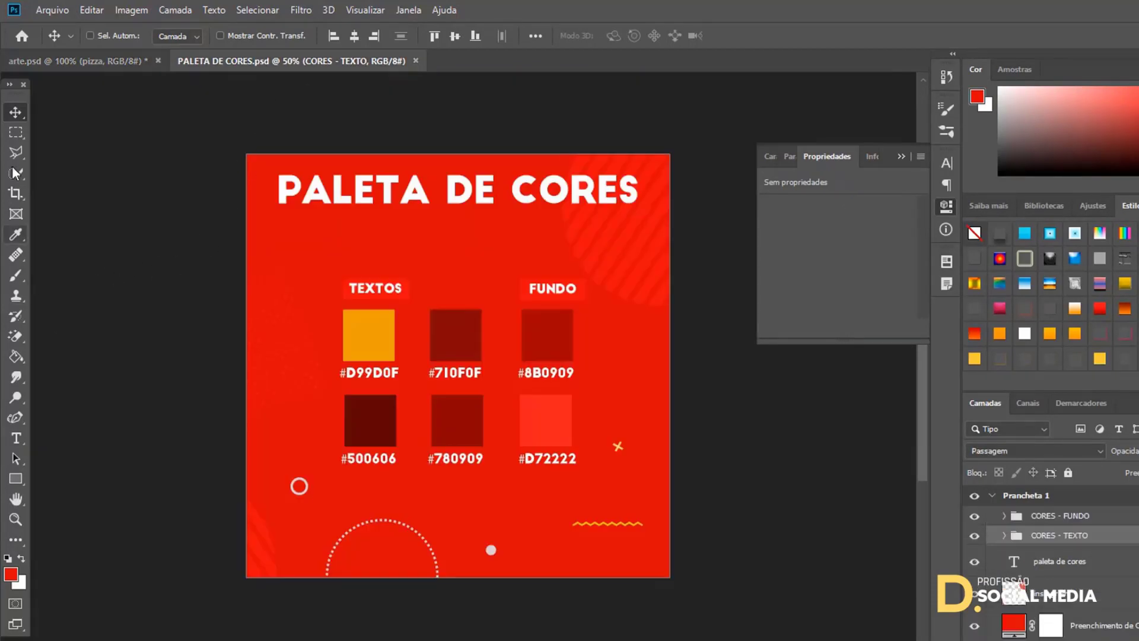
click(16, 234)
click(391, 335)
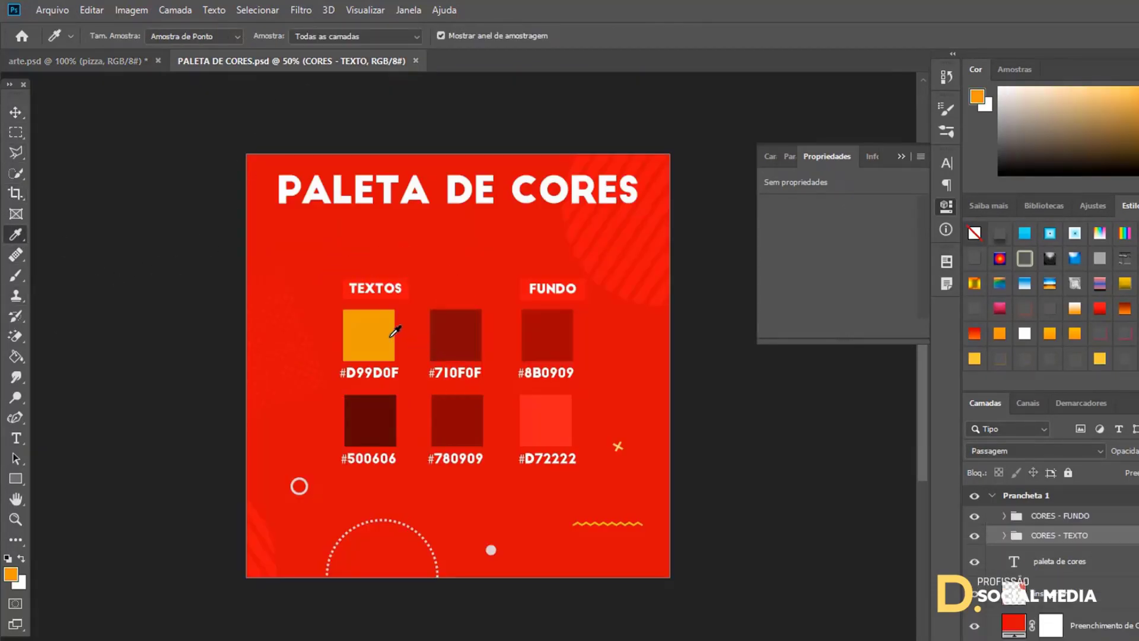
click(136, 61)
Step: Change the colour of the "pizza" text to the sampled palette orange
double_click(1011, 523)
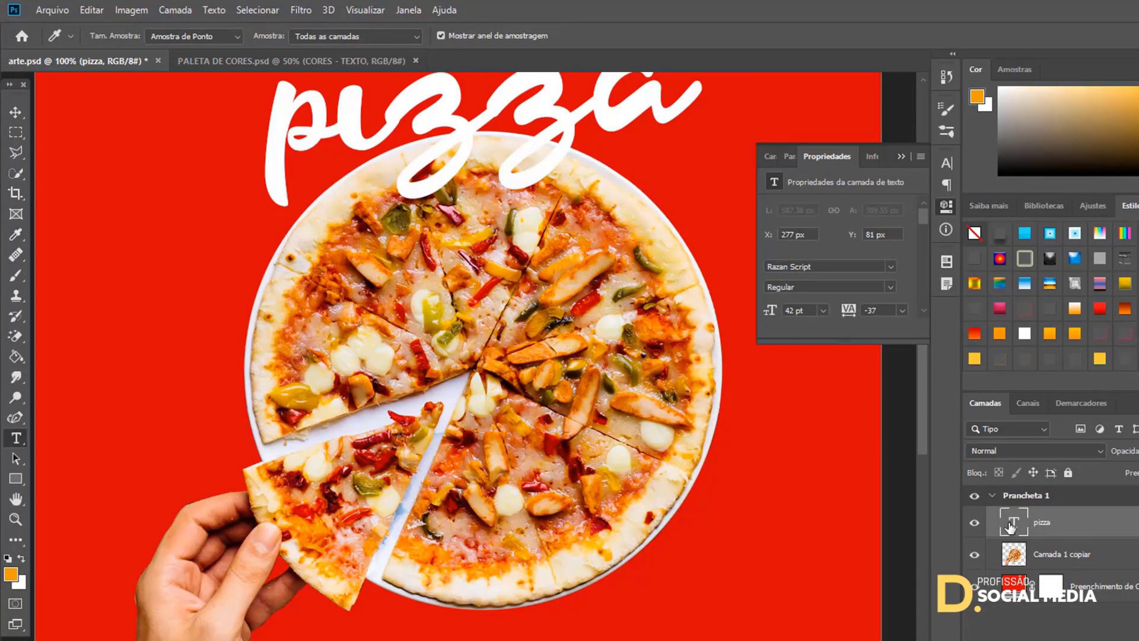
click(626, 36)
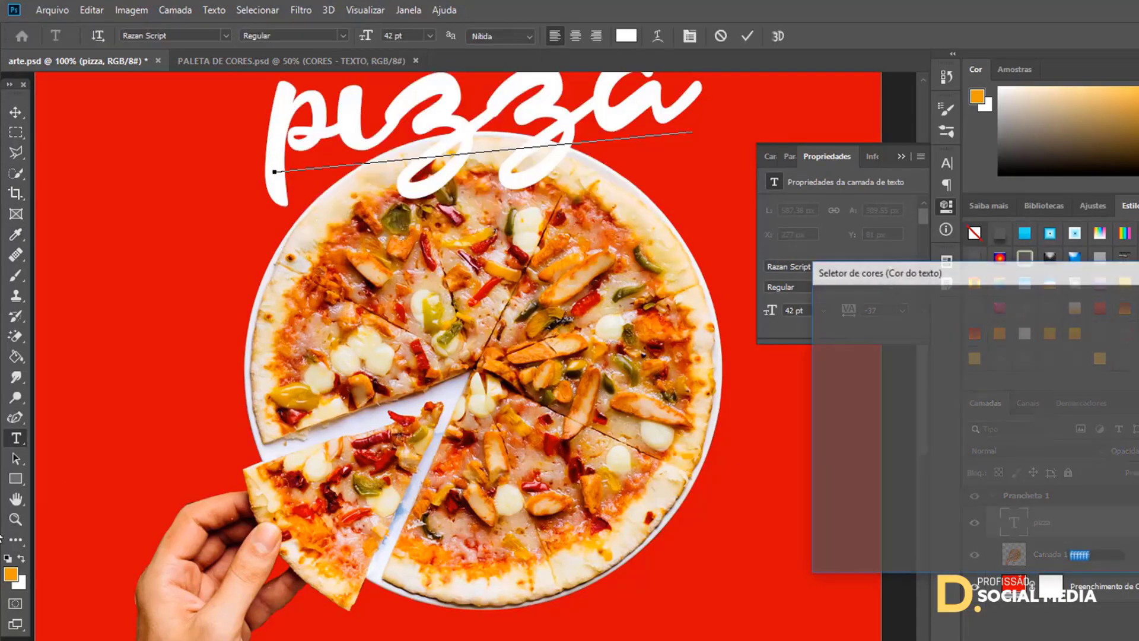
click(11, 575)
key(Return)
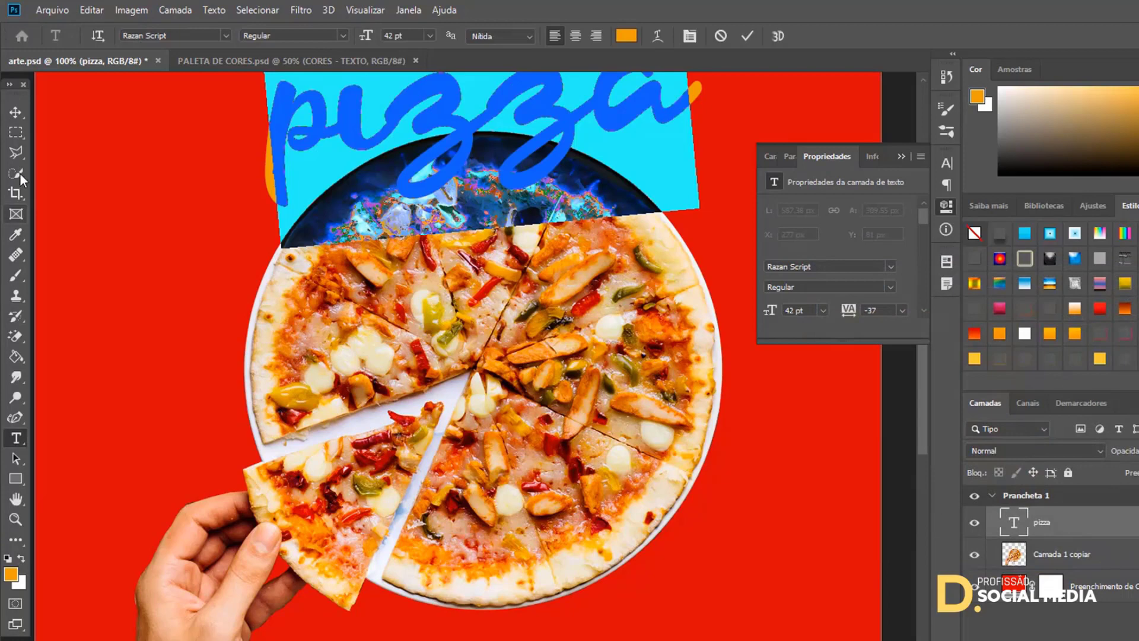
click(21, 114)
key(ctrl+minus)
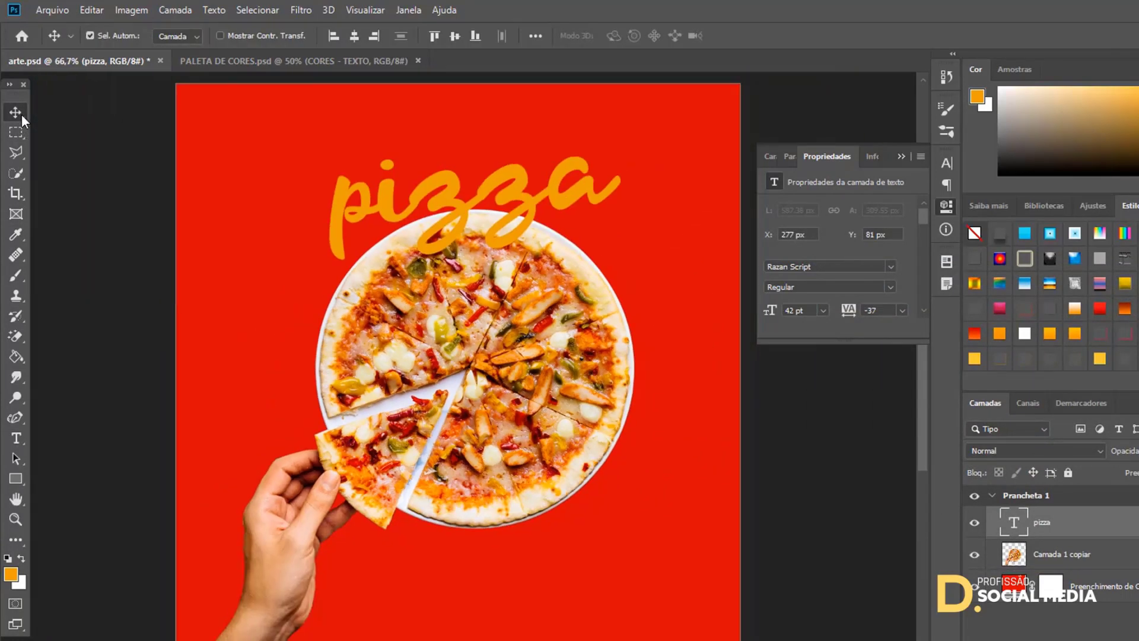
key(ctrl+plus)
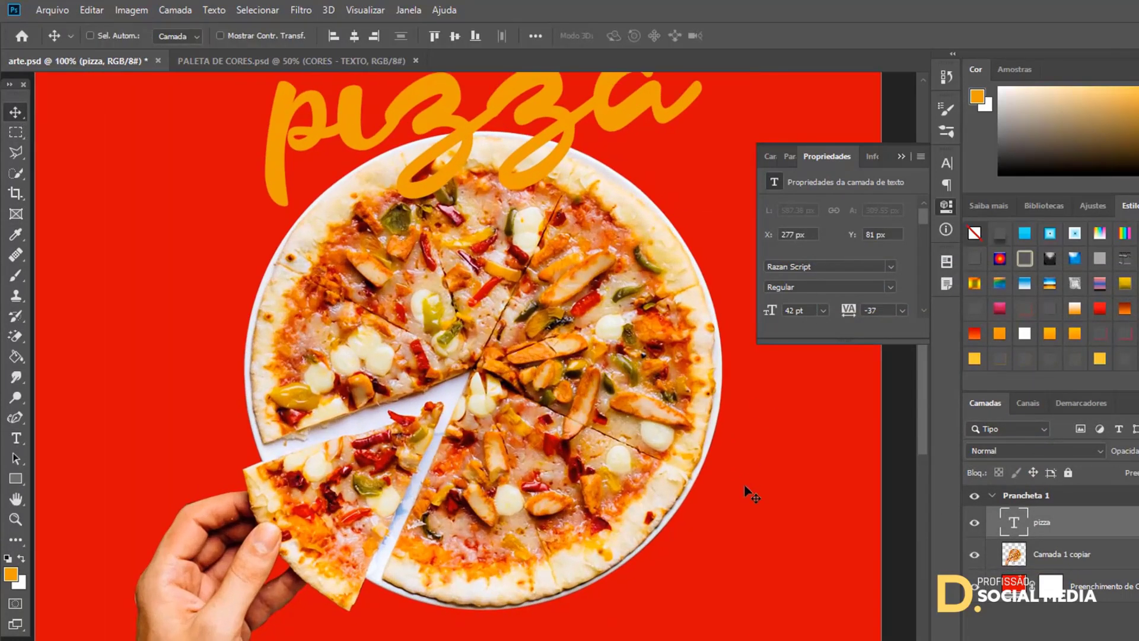
key(space)
double_click(1067, 522)
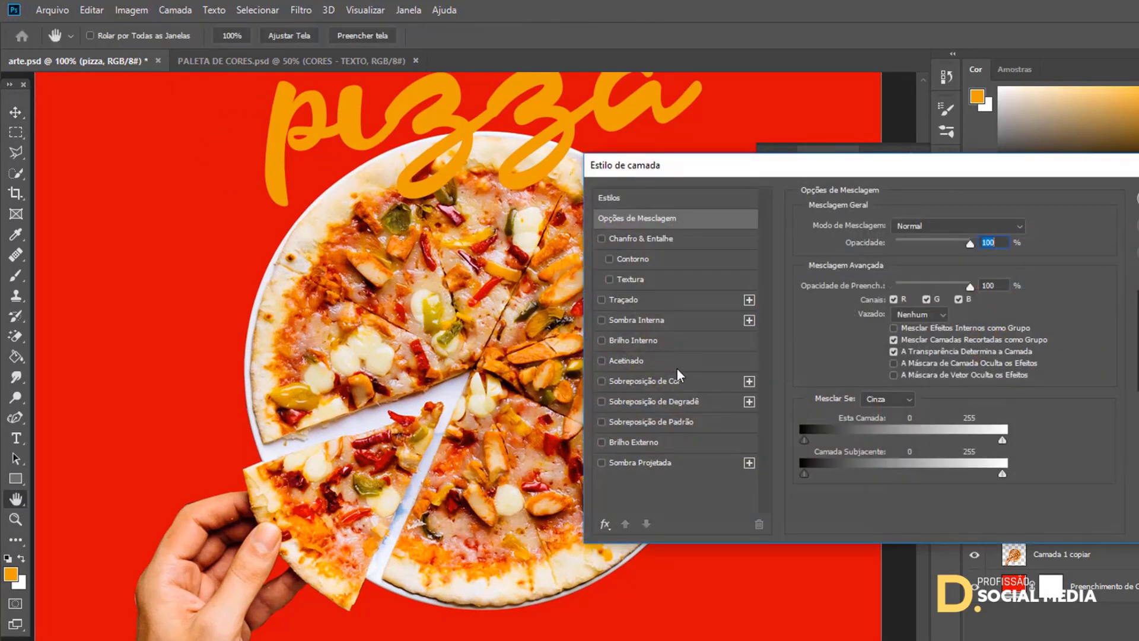
click(622, 302)
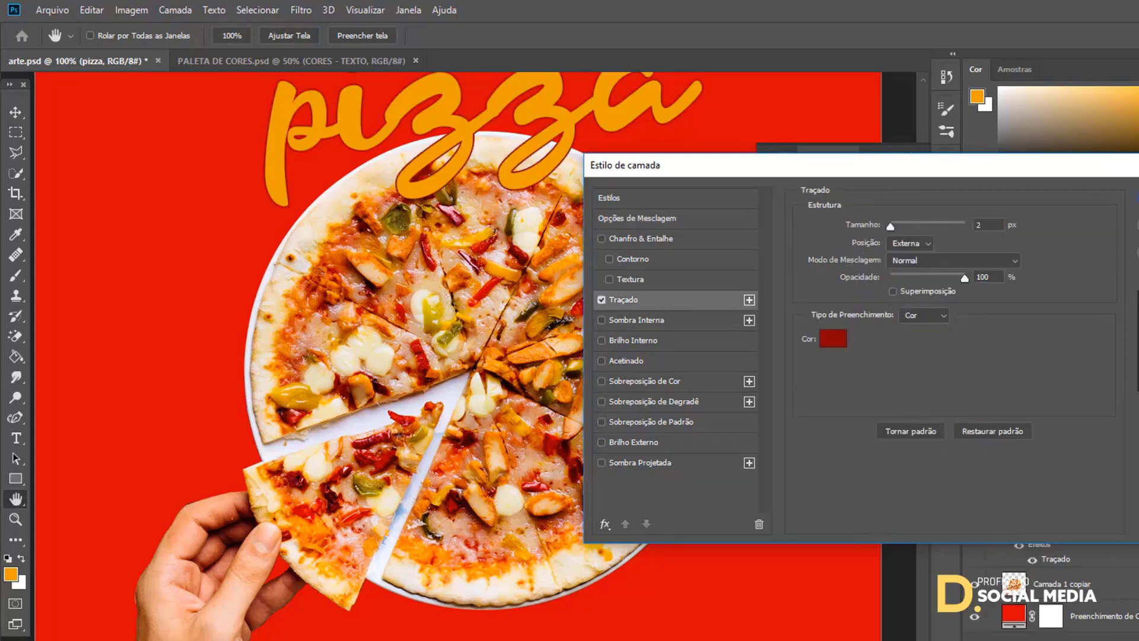
click(1137, 224)
Step: Sample the dark red text swatch labelled #780909 from PALETA DE CORES.psd and return to arte.psd
click(292, 64)
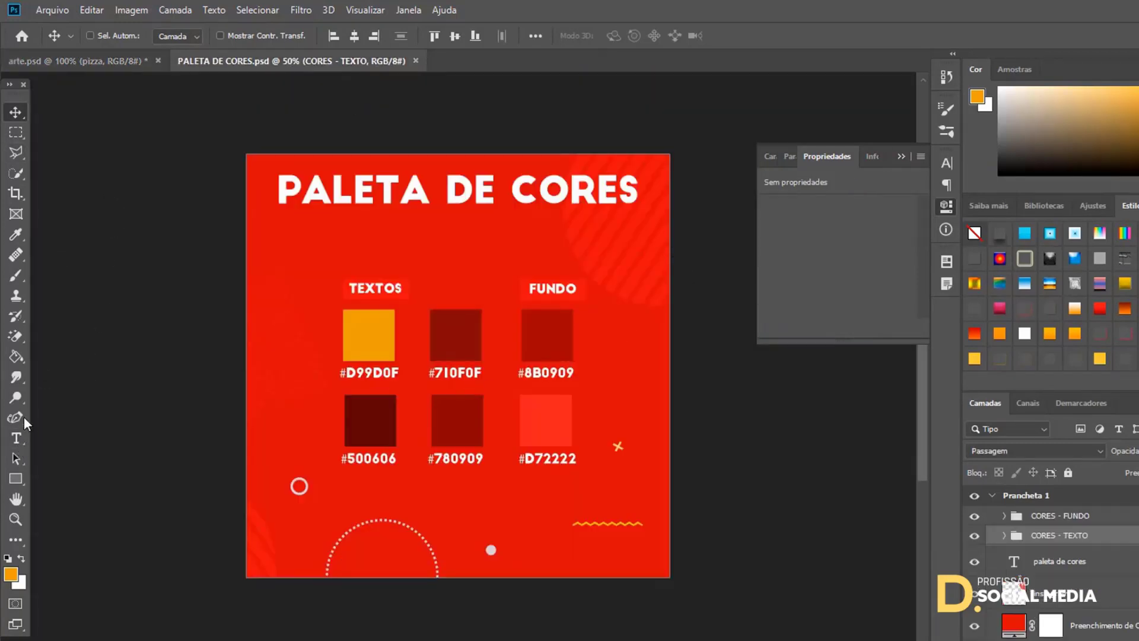
click(16, 234)
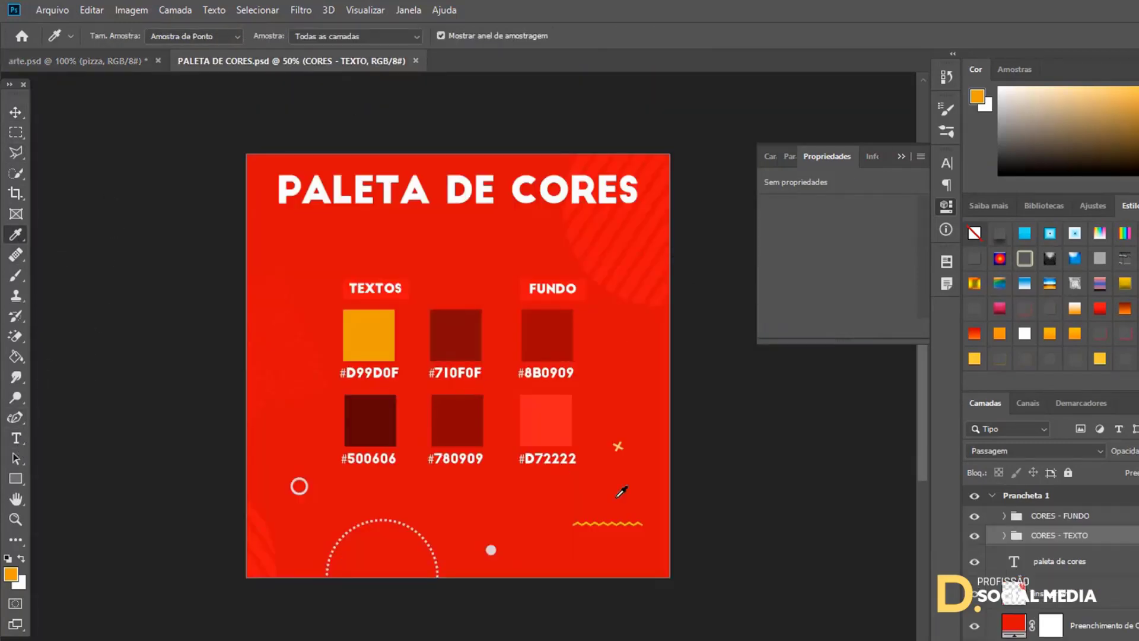
click(474, 420)
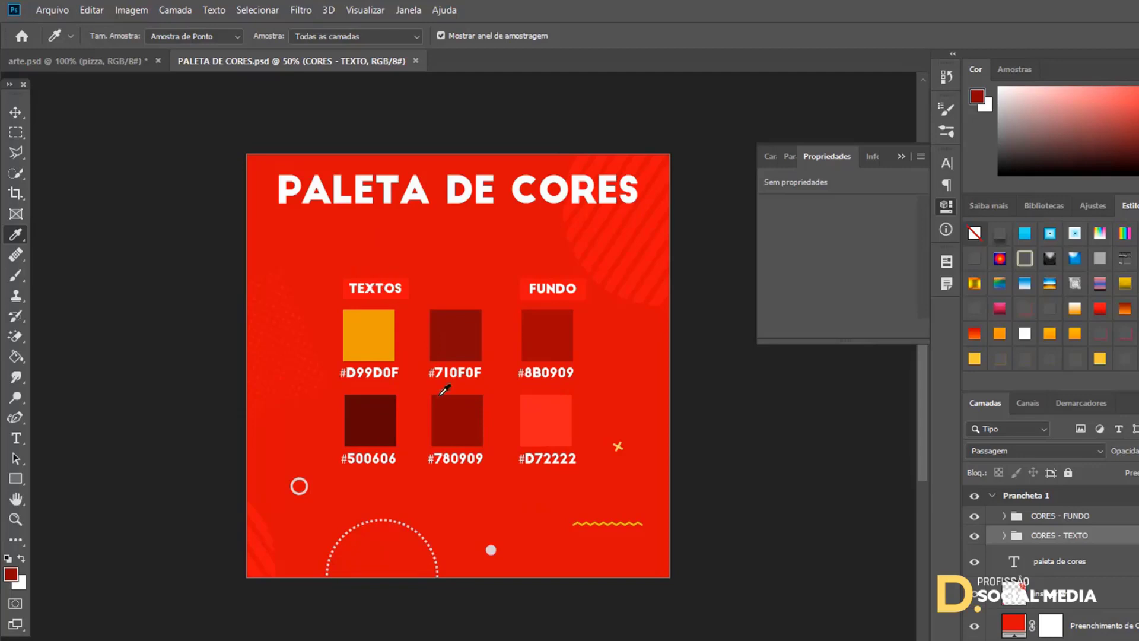
click(452, 405)
click(77, 60)
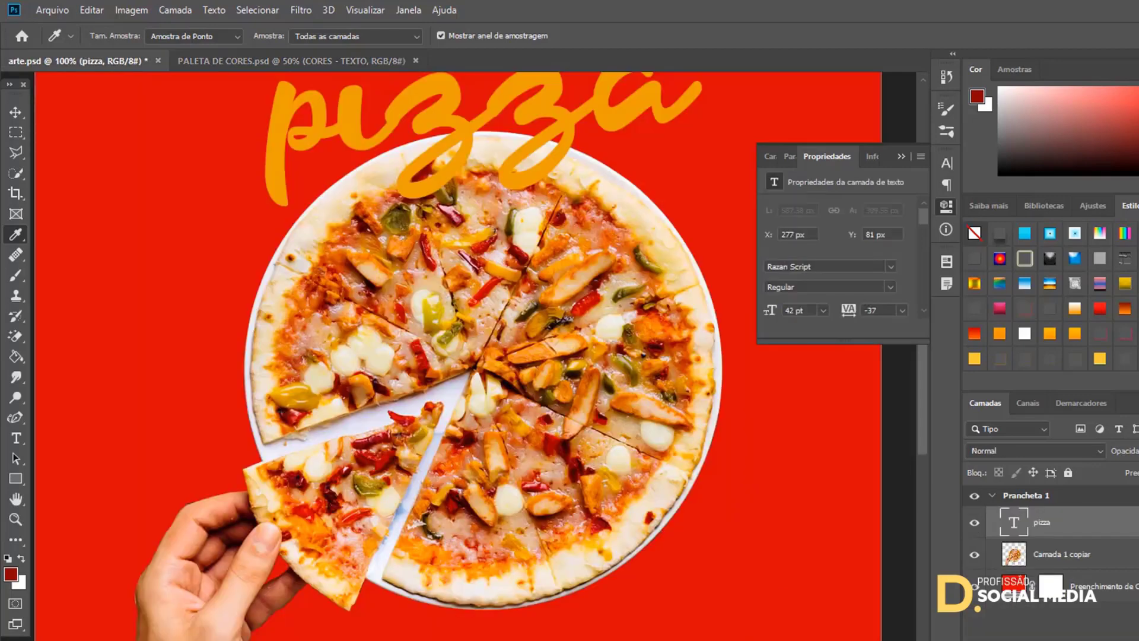
Step: Add a dark red 2 px outside stroke at 100% opacity to the "pizza" text layer
double_click(1013, 522)
key(ctrl+h)
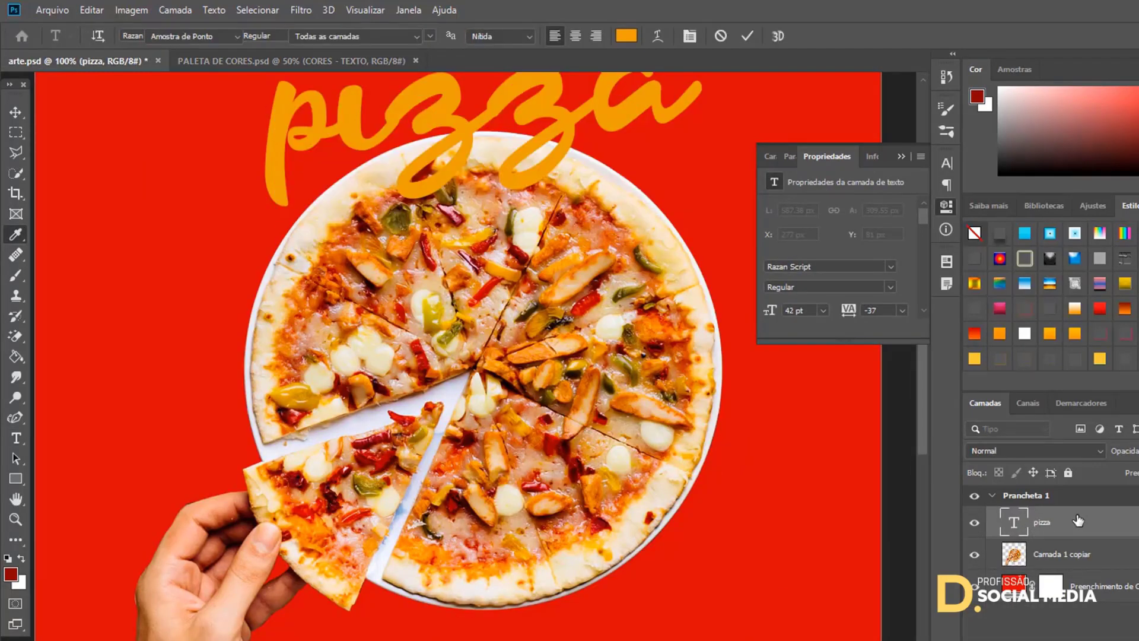
double_click(1078, 520)
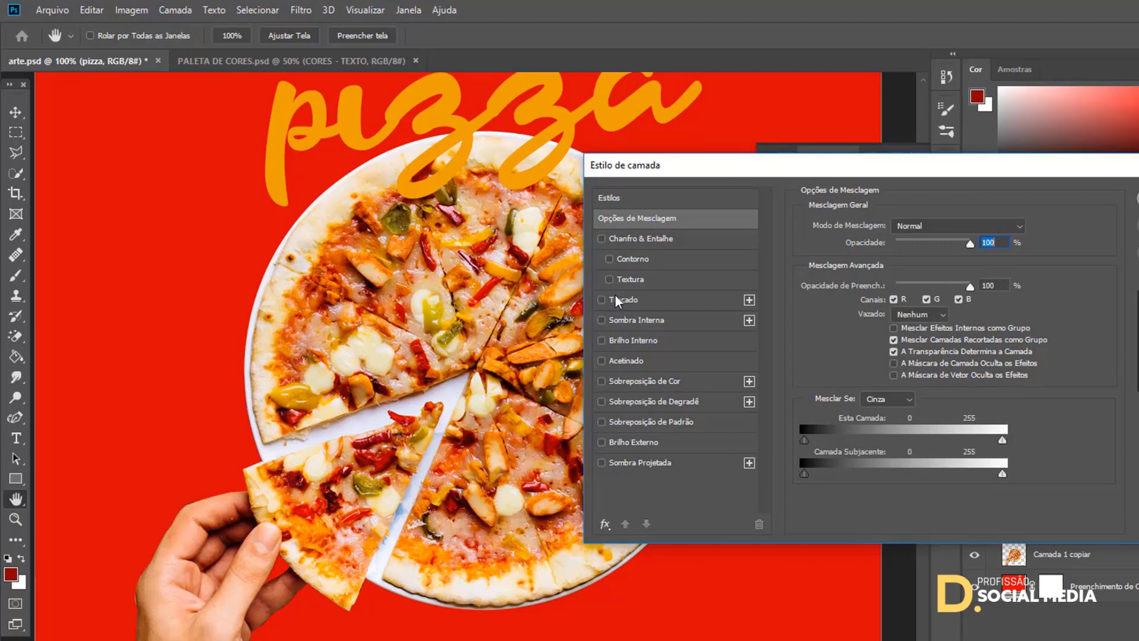
click(614, 296)
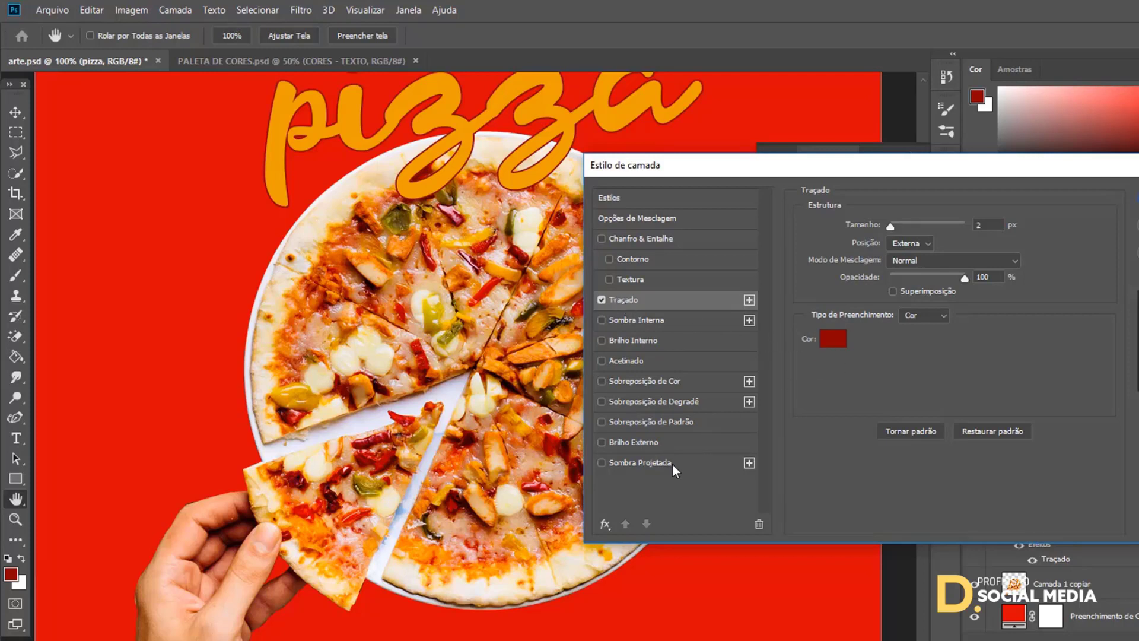
Step: Add a dark red drop shadow to the "pizza" text with 100% opacity, 90° angle, 12 px distance and 0 px size
click(652, 462)
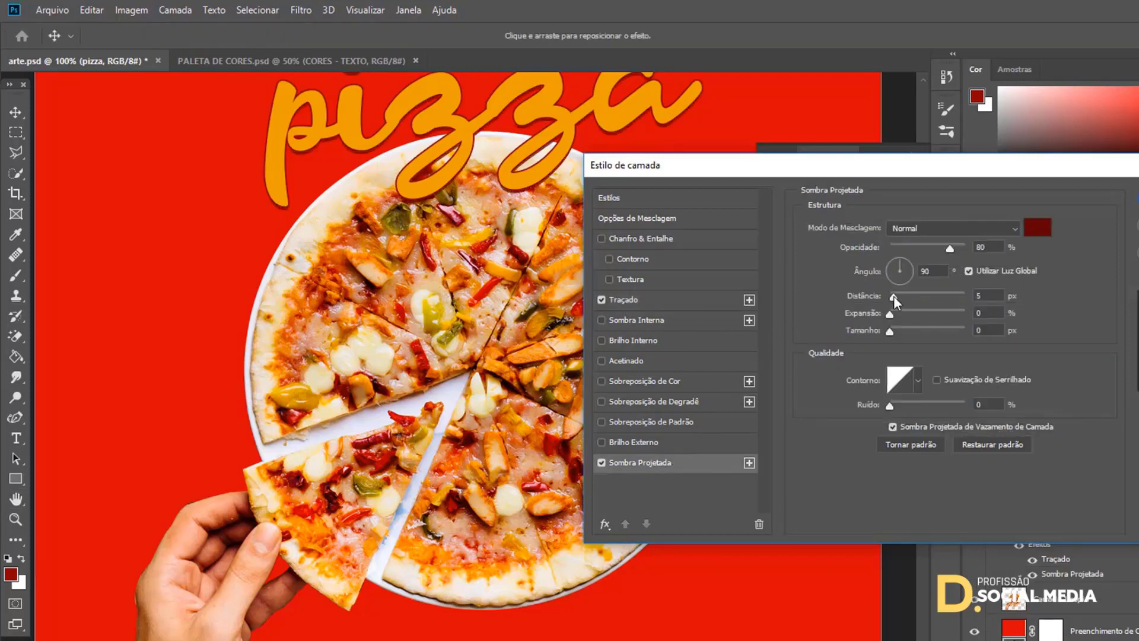
drag(894, 295, 899, 297)
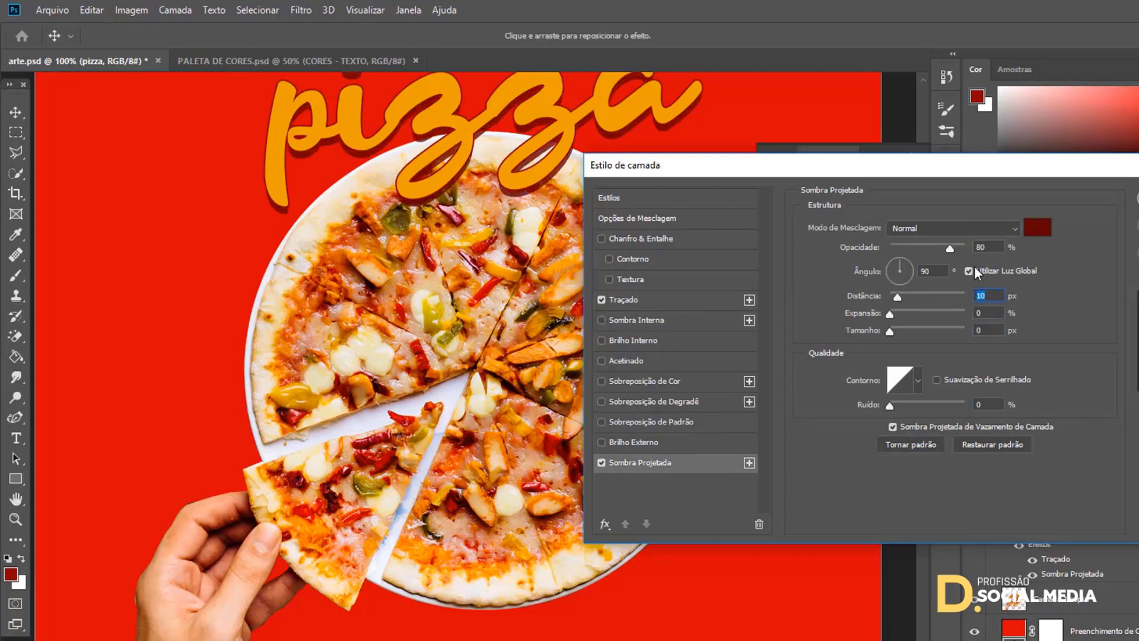
drag(949, 250, 966, 249)
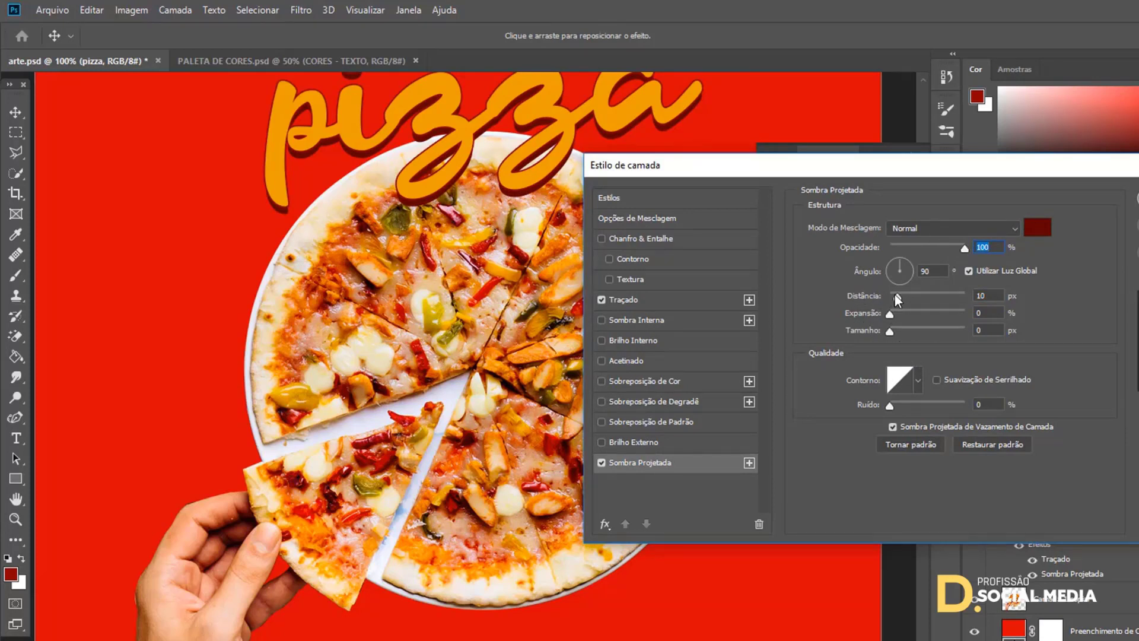
mouse_move(895, 293)
mouse_down()
mouse_move(910, 293)
mouse_move(901, 293)
mouse_up()
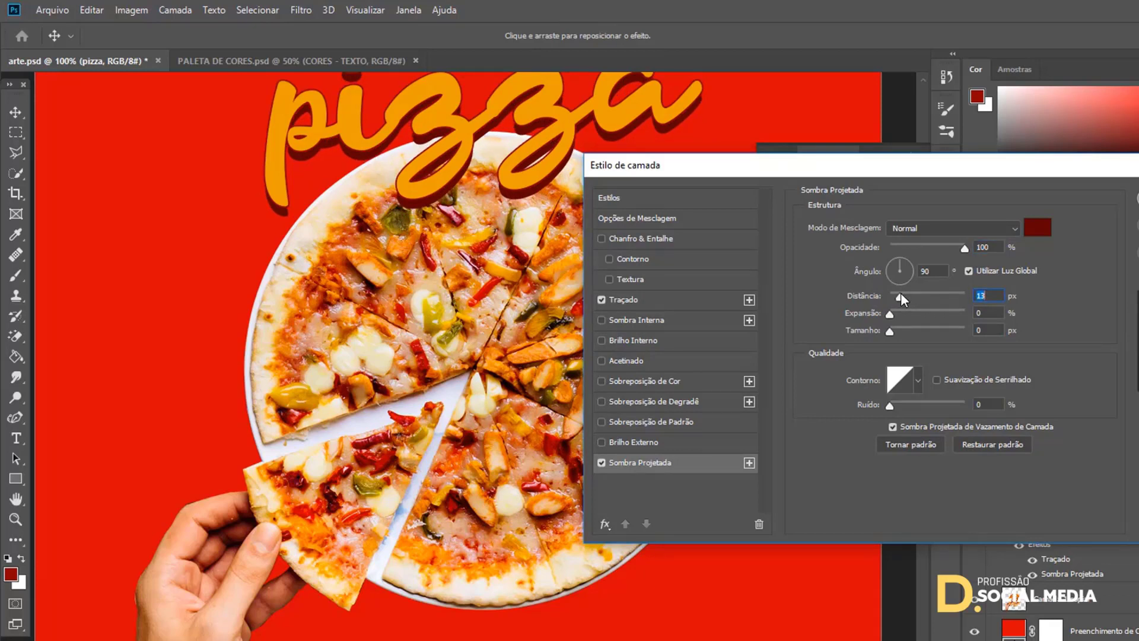
mouse_move(909, 297)
mouse_down()
mouse_move(927, 299)
mouse_move(899, 307)
mouse_up()
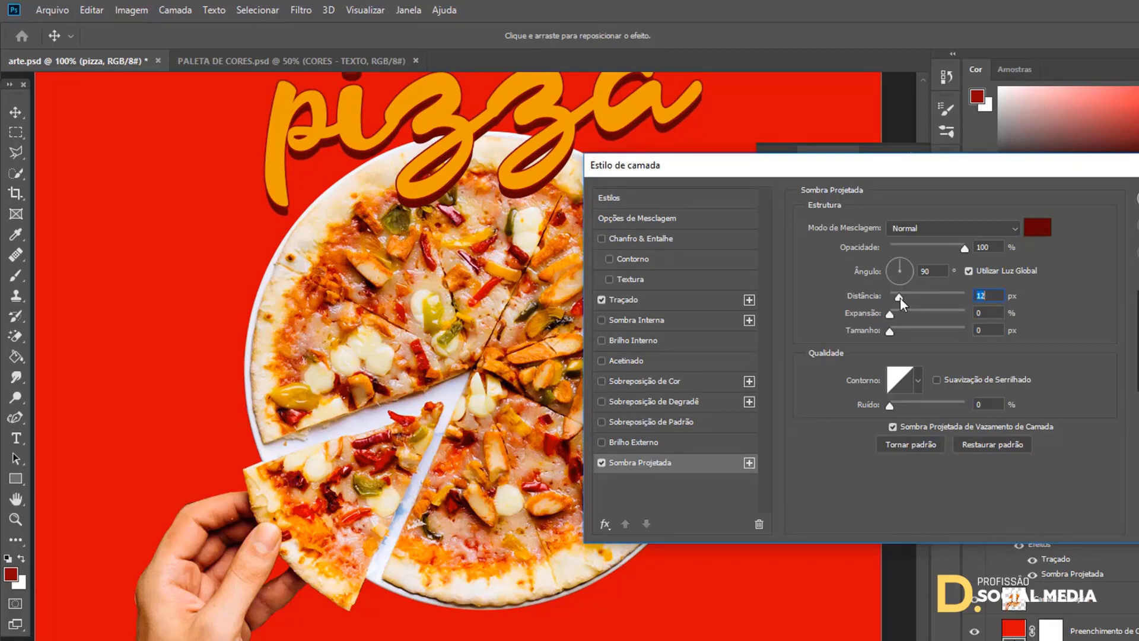
key(Return)
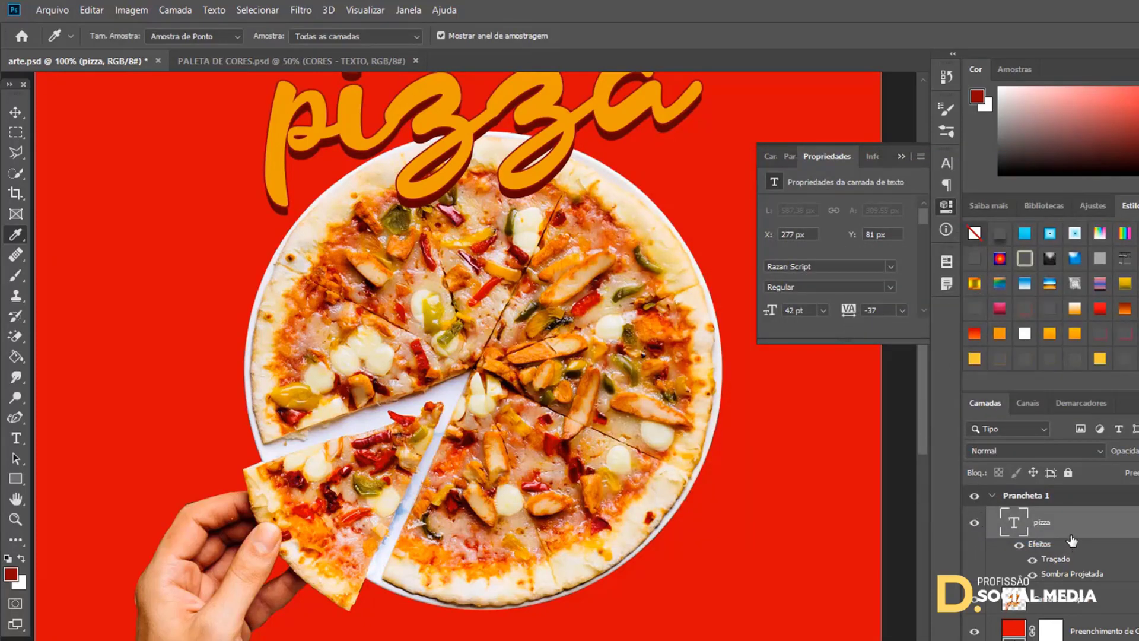
Step: Duplicate the "pizza" text layer with its stroke and drop shadow, and collapse the copy's effects list
key(ctrl+j)
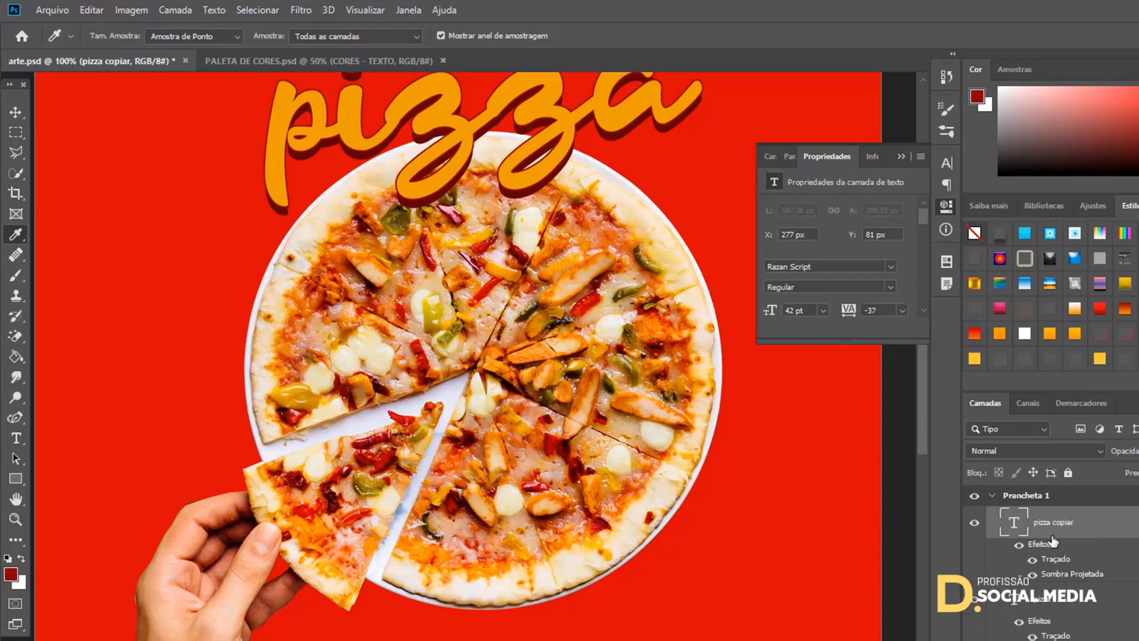
click(1135, 522)
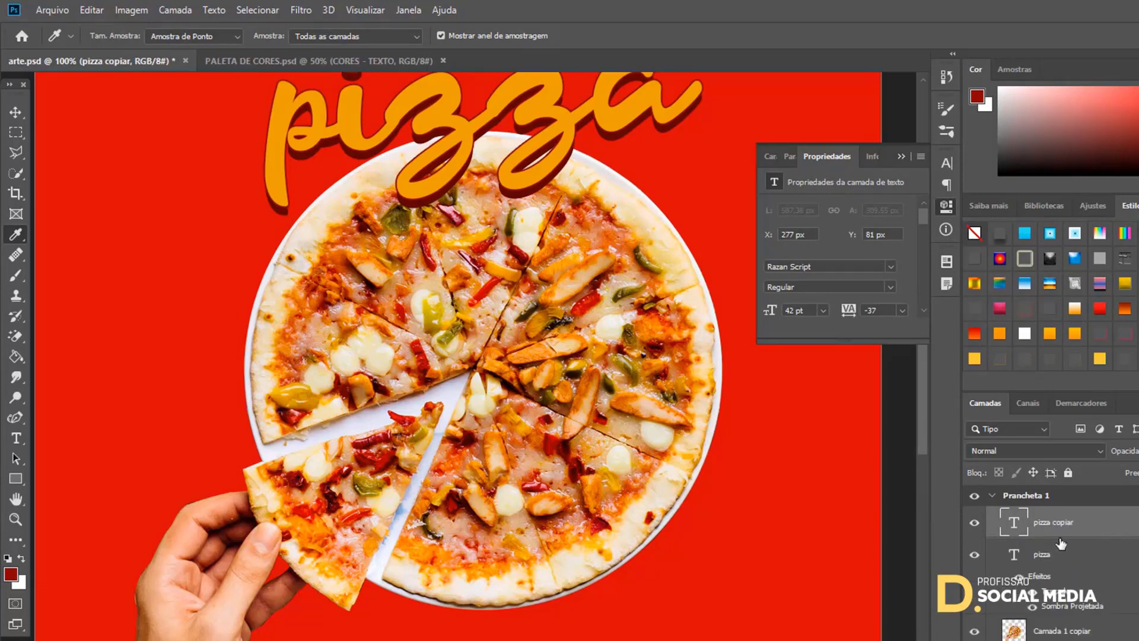
click(1013, 558)
click(1121, 526)
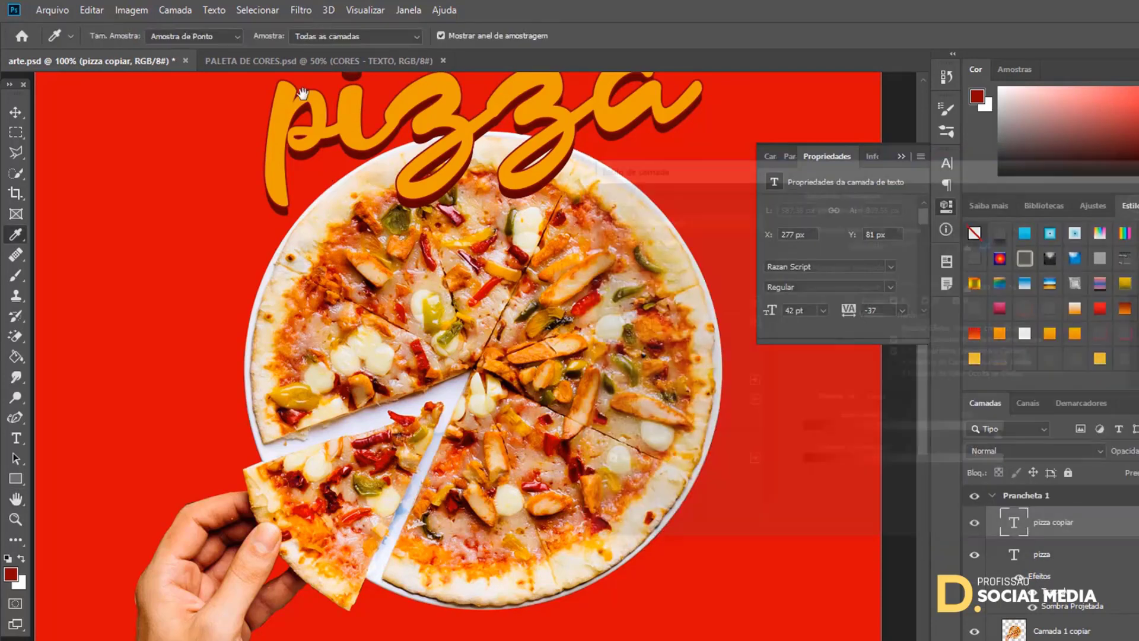
Step: Sample the dark red text swatch labelled #710F0F from PALETA DE CORES.psd and return to arte.psd
click(319, 60)
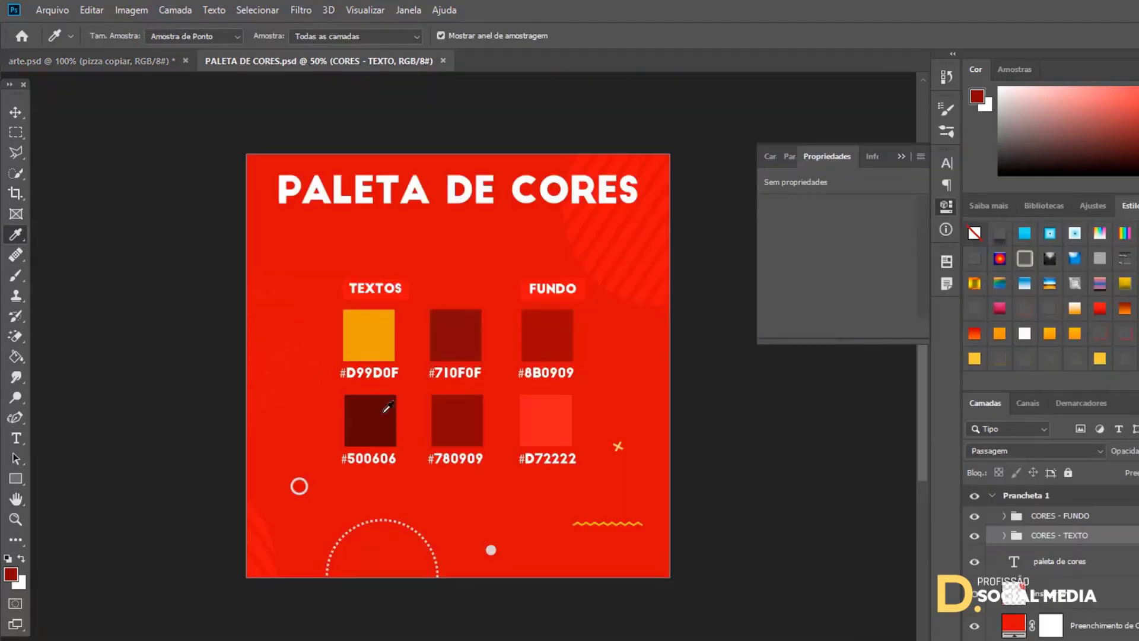
click(461, 328)
click(461, 327)
click(119, 62)
Step: Set the drop shadow colour of the duplicated "pizza" text layer to #710f0f
double_click(1121, 526)
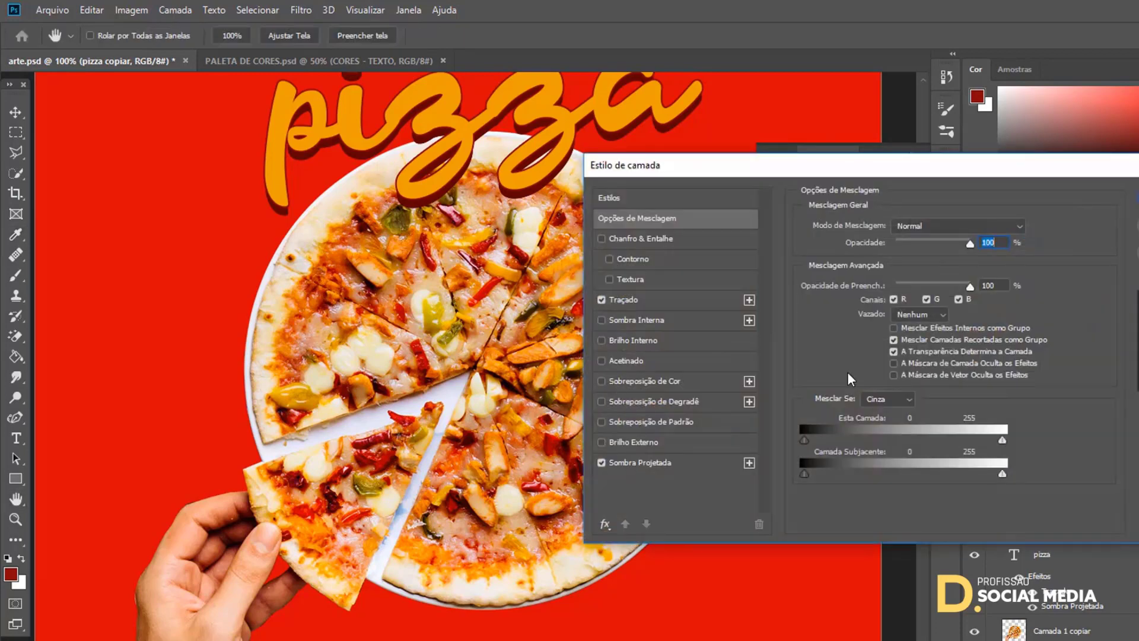
click(632, 463)
click(1037, 227)
click(991, 419)
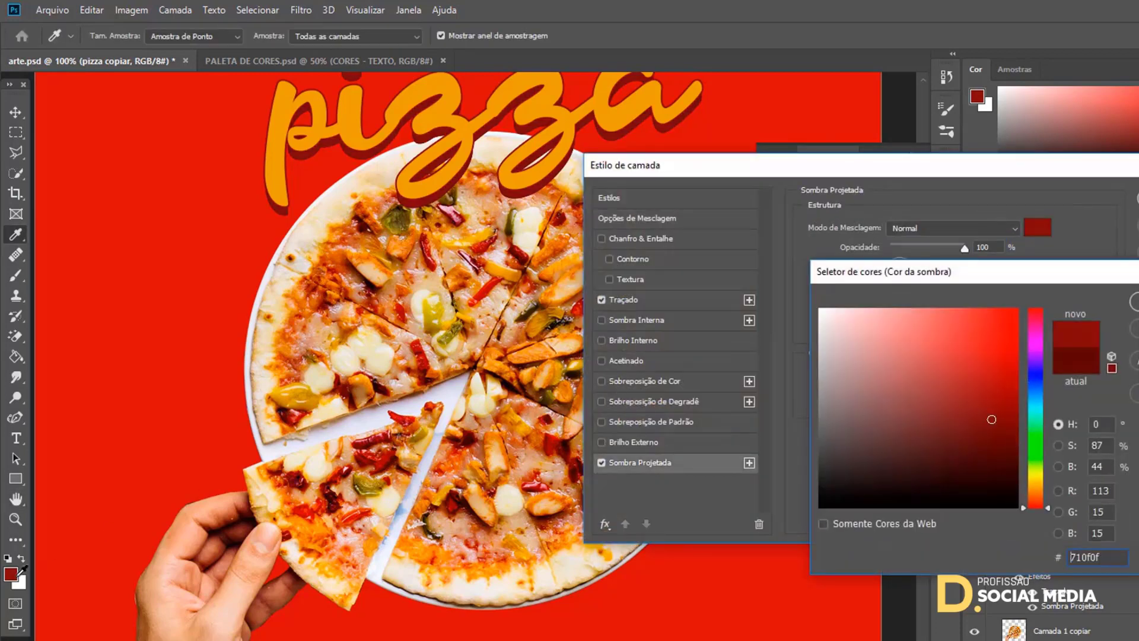
key(Return)
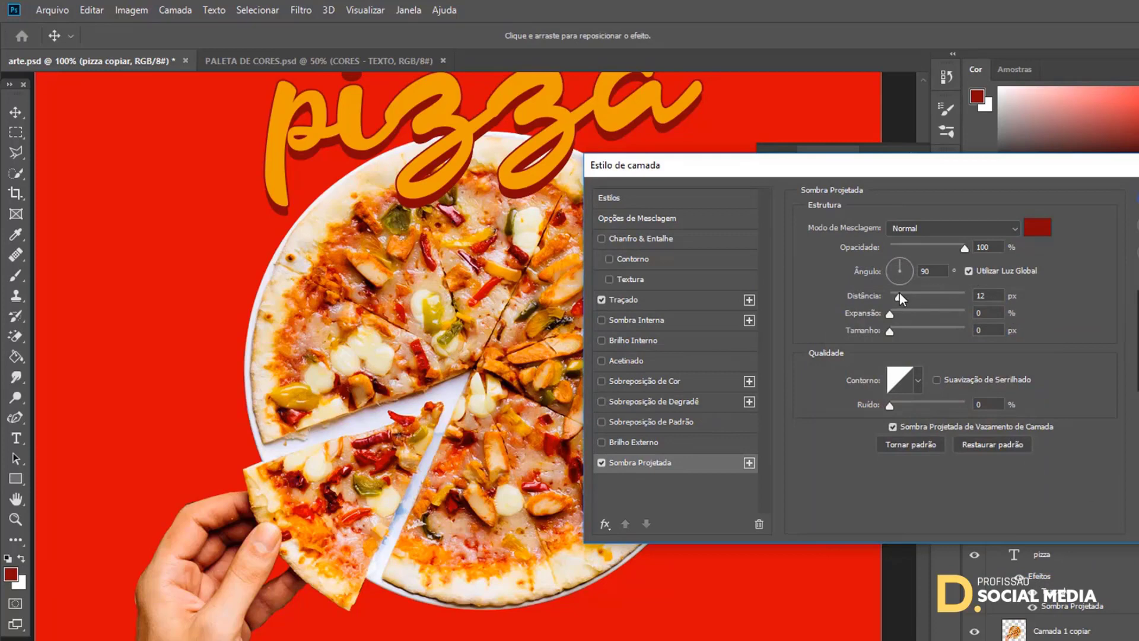
Step: Set the duplicated "pizza" text layer's drop shadow to a 6 px distance at an 87° angle
drag(899, 294, 895, 297)
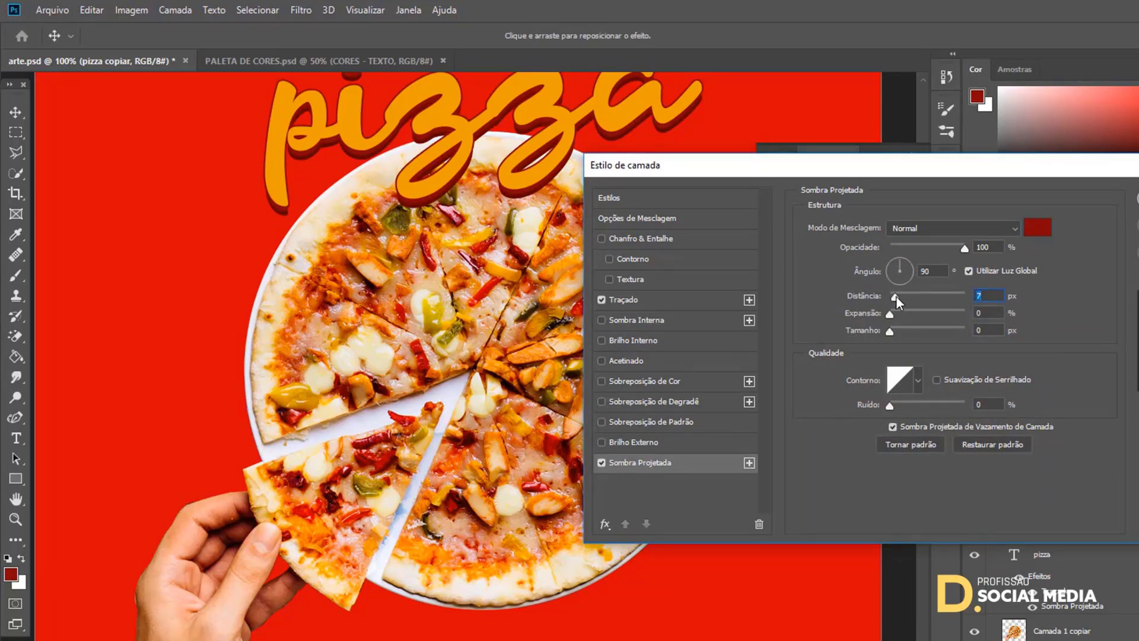
key(ctrl+plus)
key(ctrl+plus)
drag(302, 177, 292, 433)
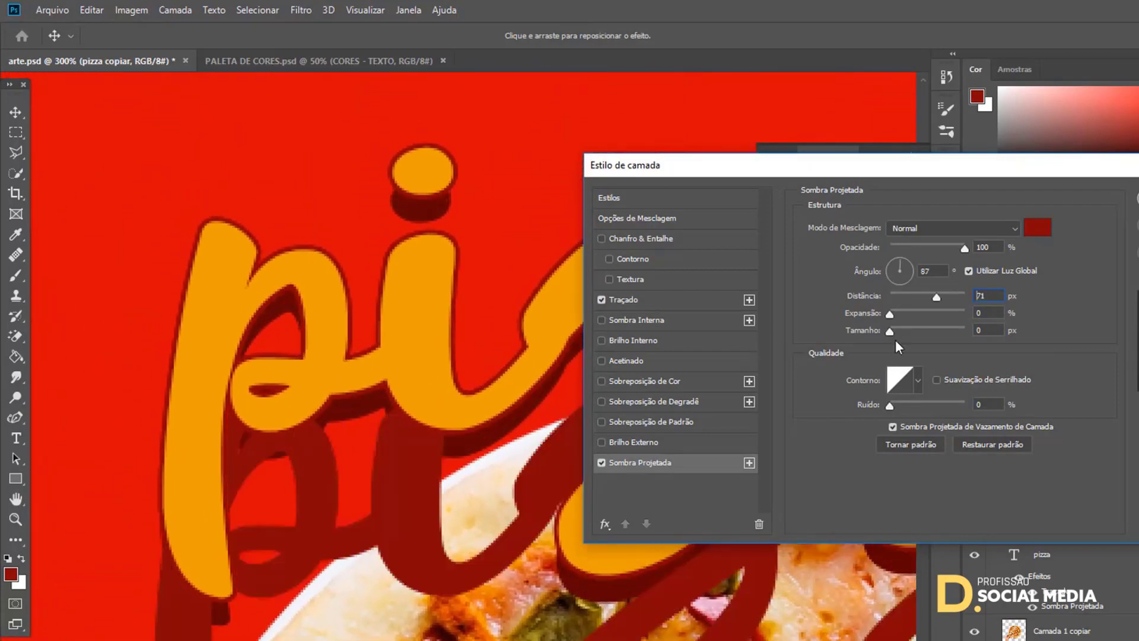
drag(937, 299, 896, 299)
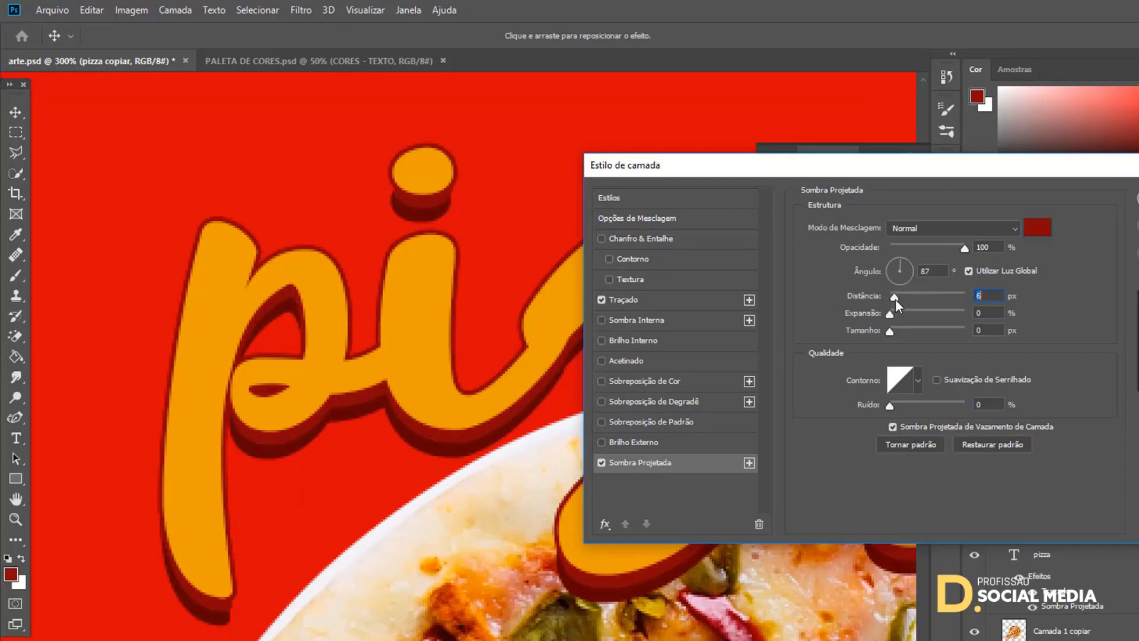
key(Return)
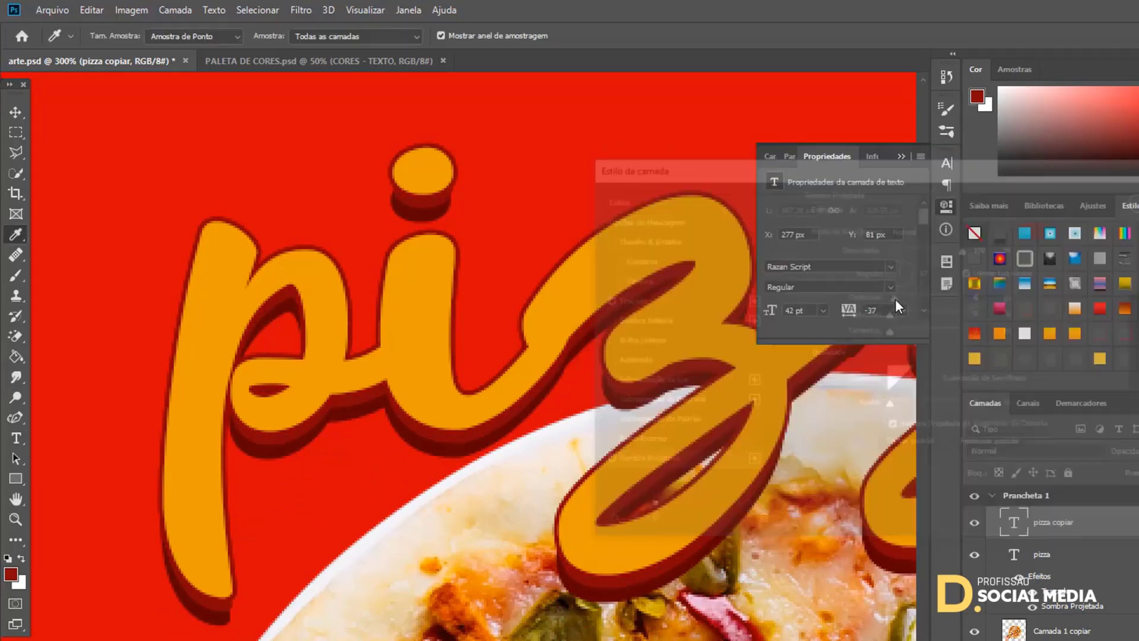
key(ctrl+plus)
key(ctrl+plus)
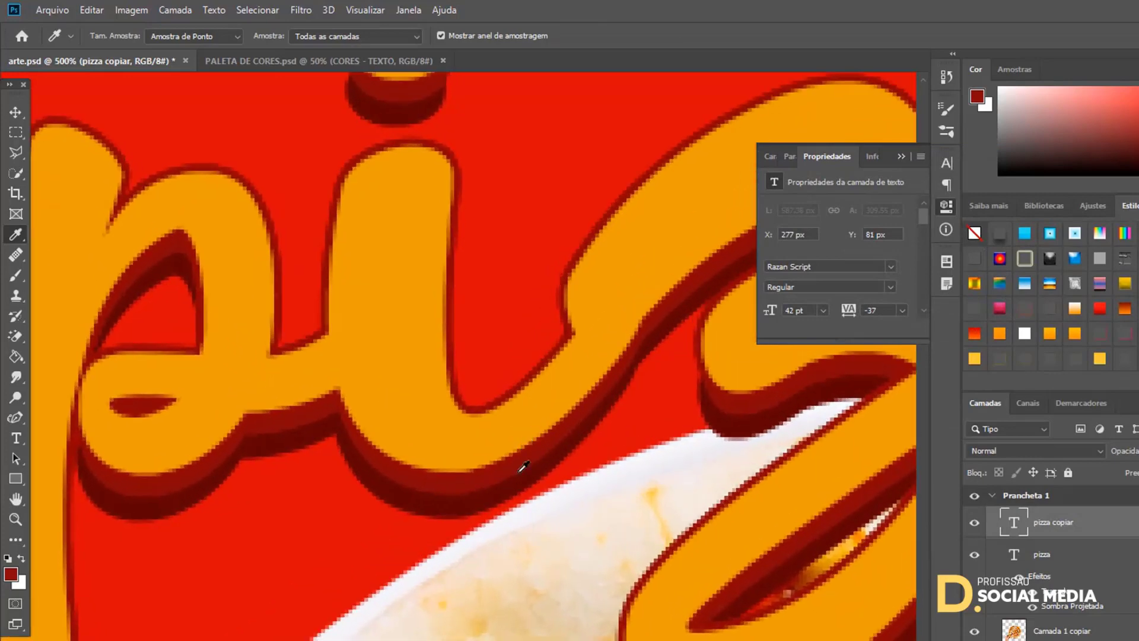
Step: Group the two "pizza" text layers and move the group slightly left and down over the pizza
click(15, 111)
key(ctrl+minus)
key(ctrl+minus)
key(ctrl+minus)
key(ctrl+minus)
key(ctrl+minus)
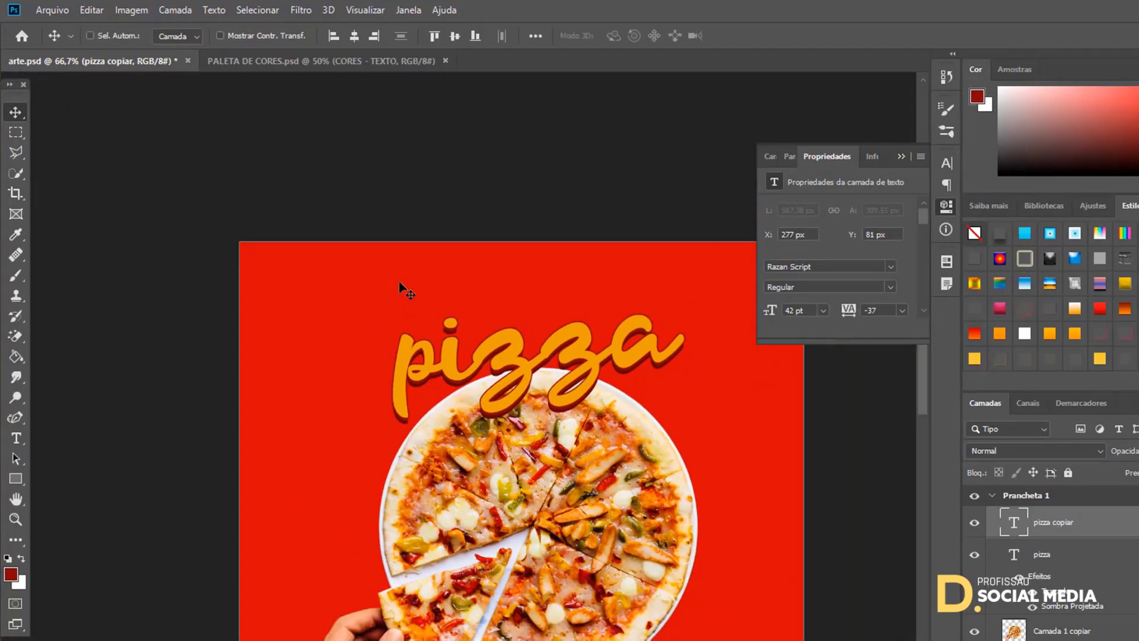
shift+click(1074, 554)
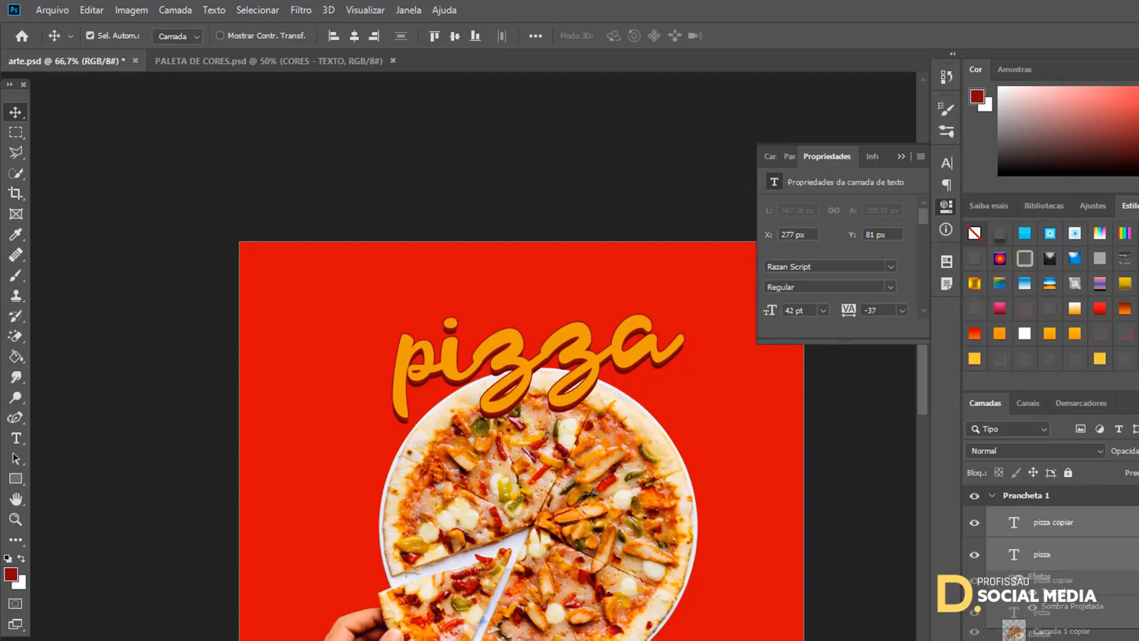
key(ctrl+g)
drag(635, 325, 610, 335)
key(ctrl+minus)
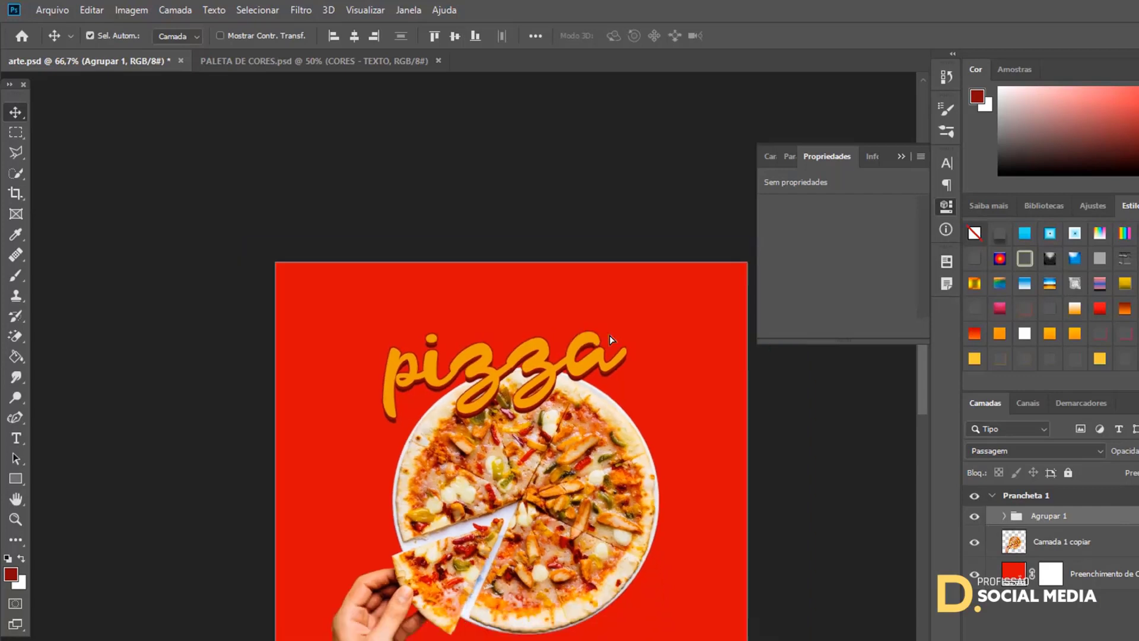
key(ctrl+plus)
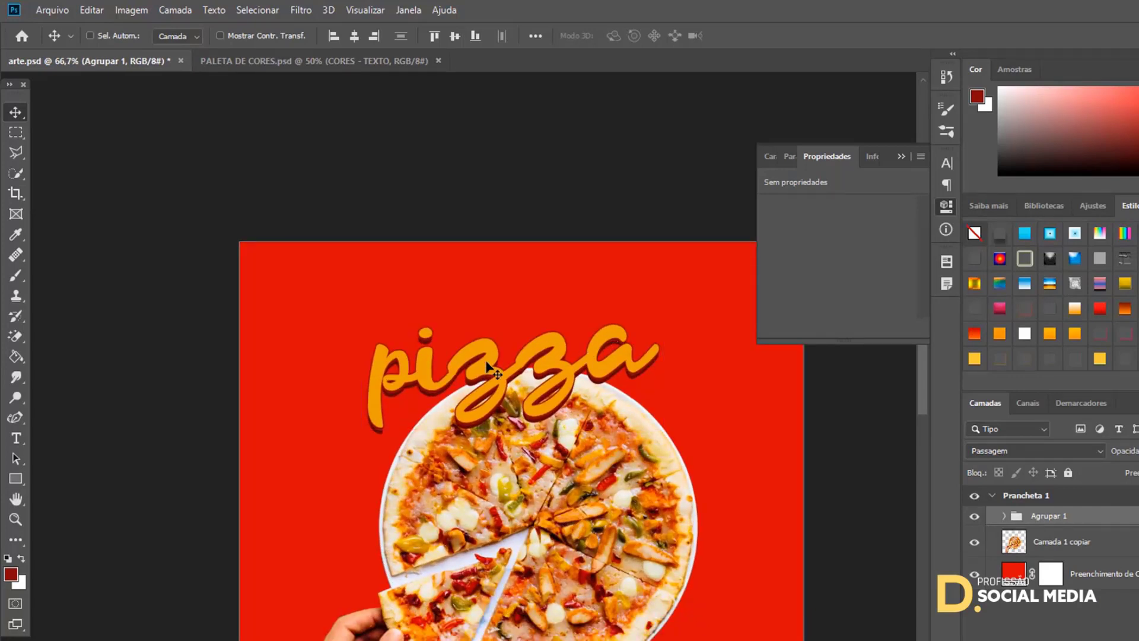
Step: Add the word "tem" as a new orange Razan Script text layer above "pizza"
key(t)
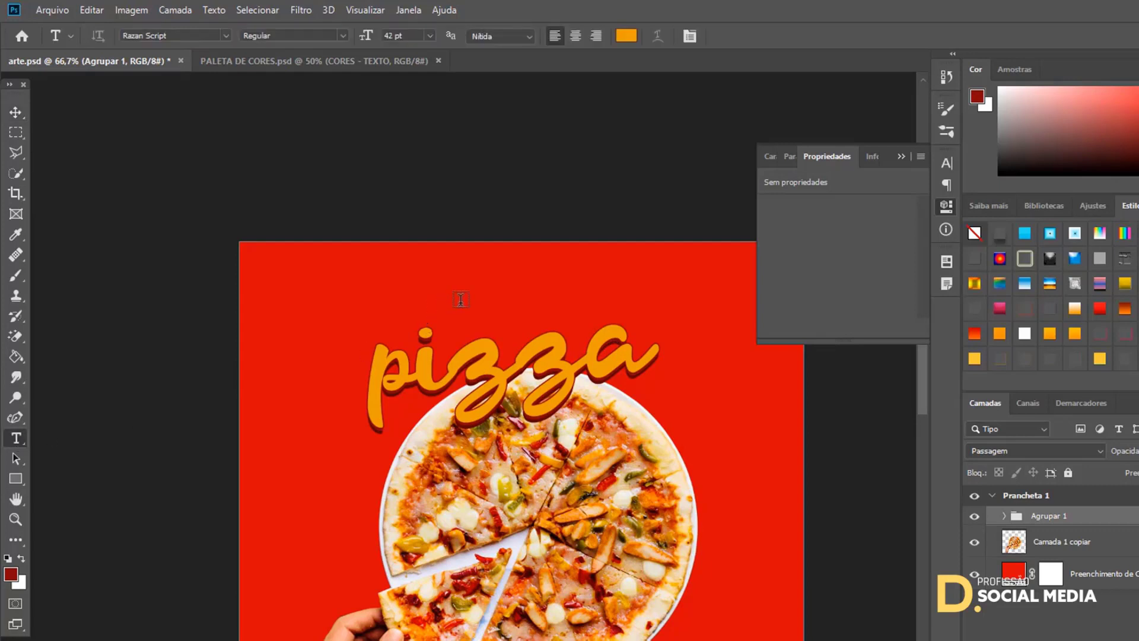
click(461, 300)
text(trem)
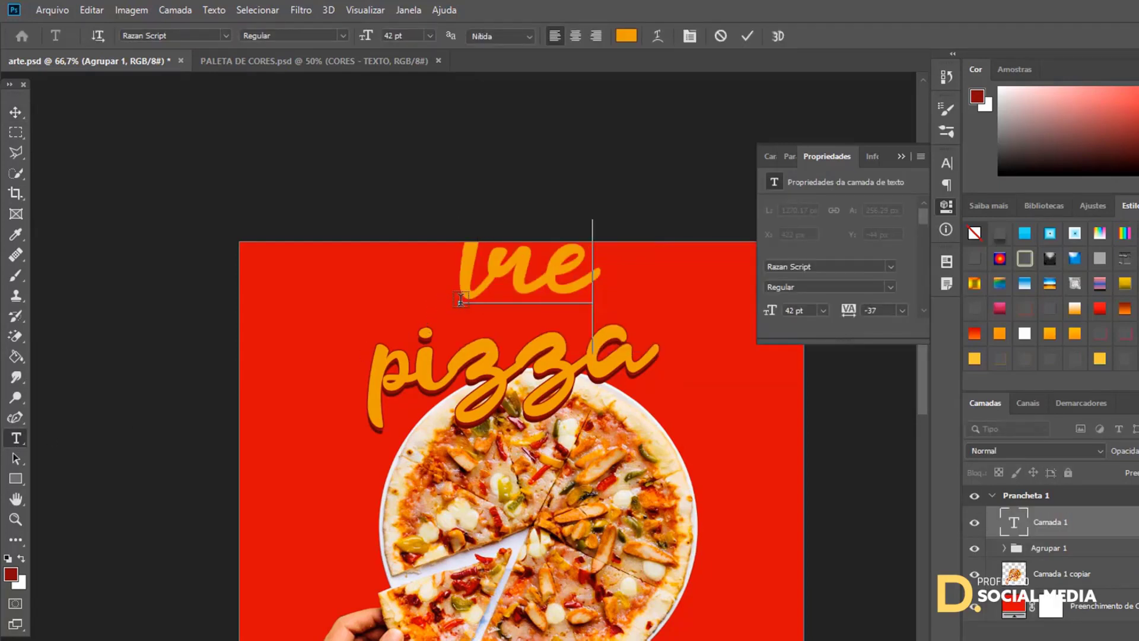
click(547, 286)
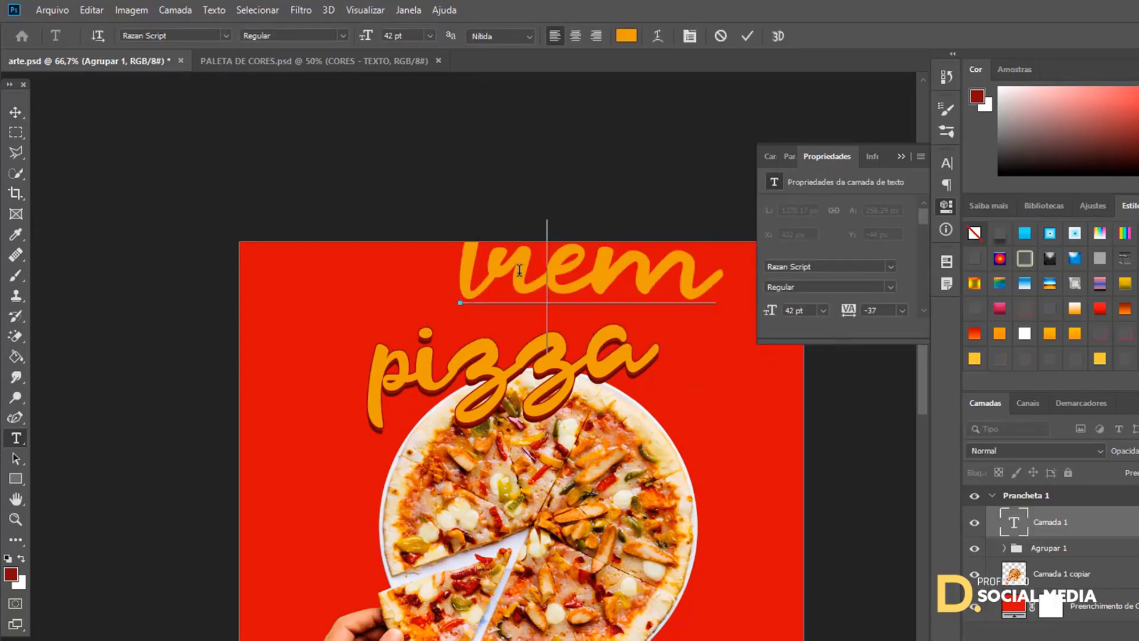
key(BackSpace)
Step: Reduce the "tem" text to 15 pt and place it just above the word "pizza"
click(1003, 531)
double_click(477, 228)
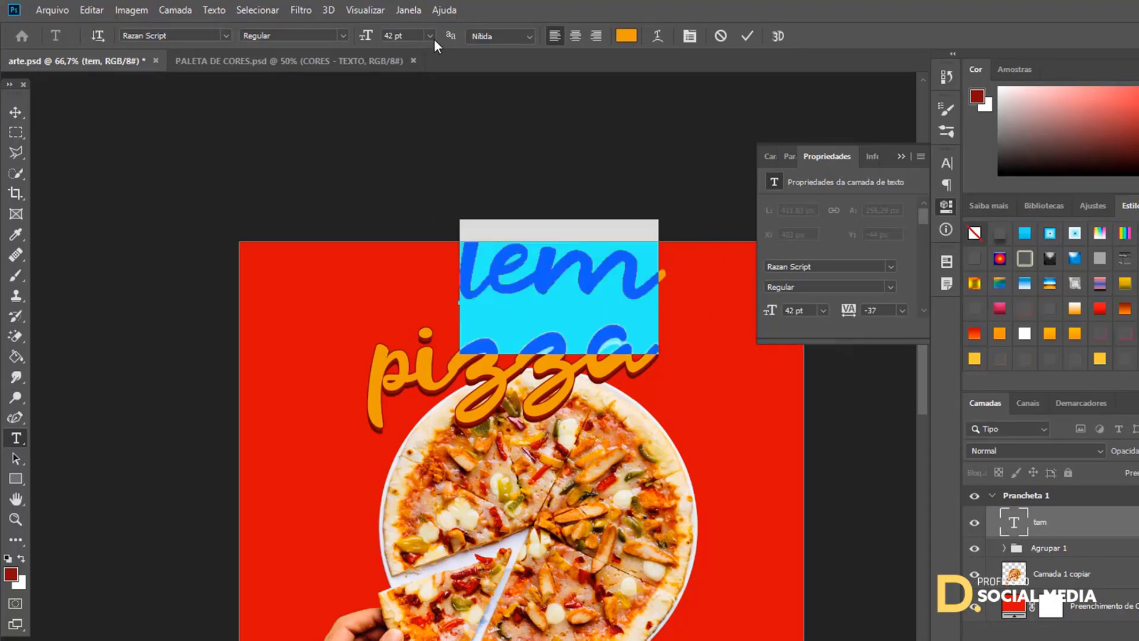
drag(367, 39, 347, 47)
click(15, 112)
drag(525, 297, 529, 323)
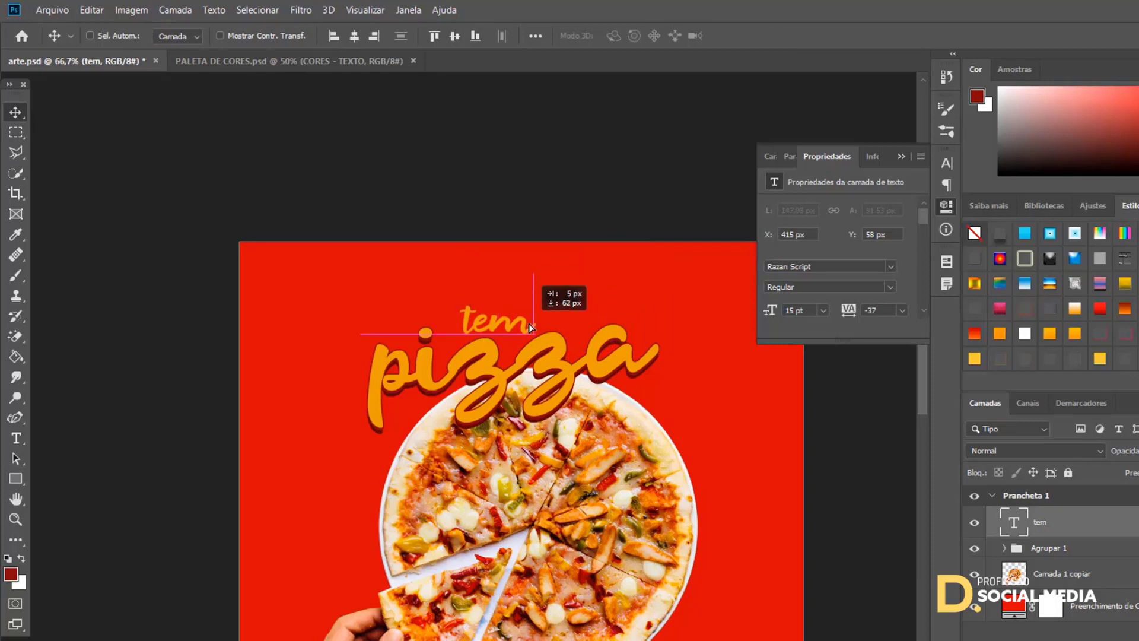
Step: Rotate the "tem" text about -7.55° and fit it above the middle of "pizza"
key(ctrl+t)
drag(538, 280, 552, 261)
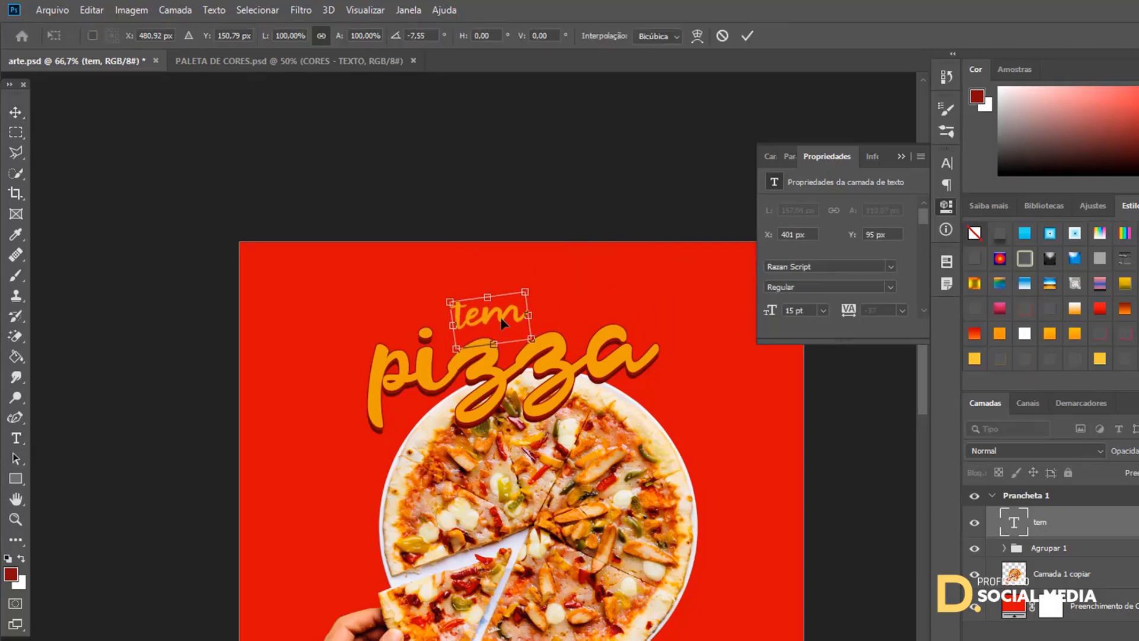
drag(504, 315, 503, 318)
key(Return)
Step: Add a dark red drop shadow with 6 px distance to "tem" and move the text slightly closer to "pizza"
double_click(1114, 526)
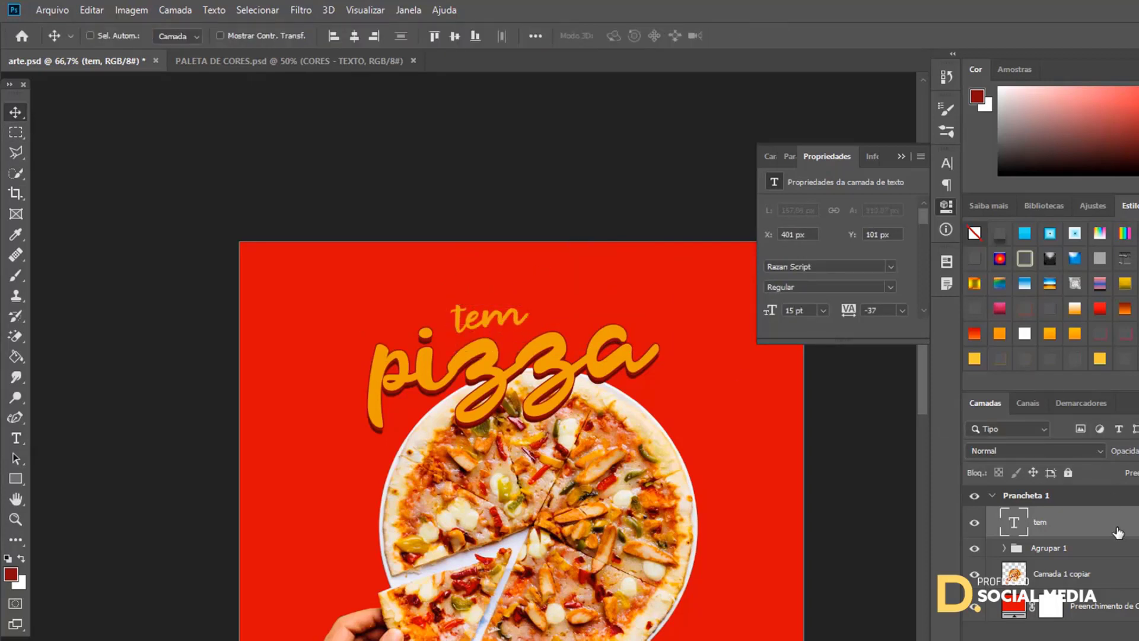
click(641, 462)
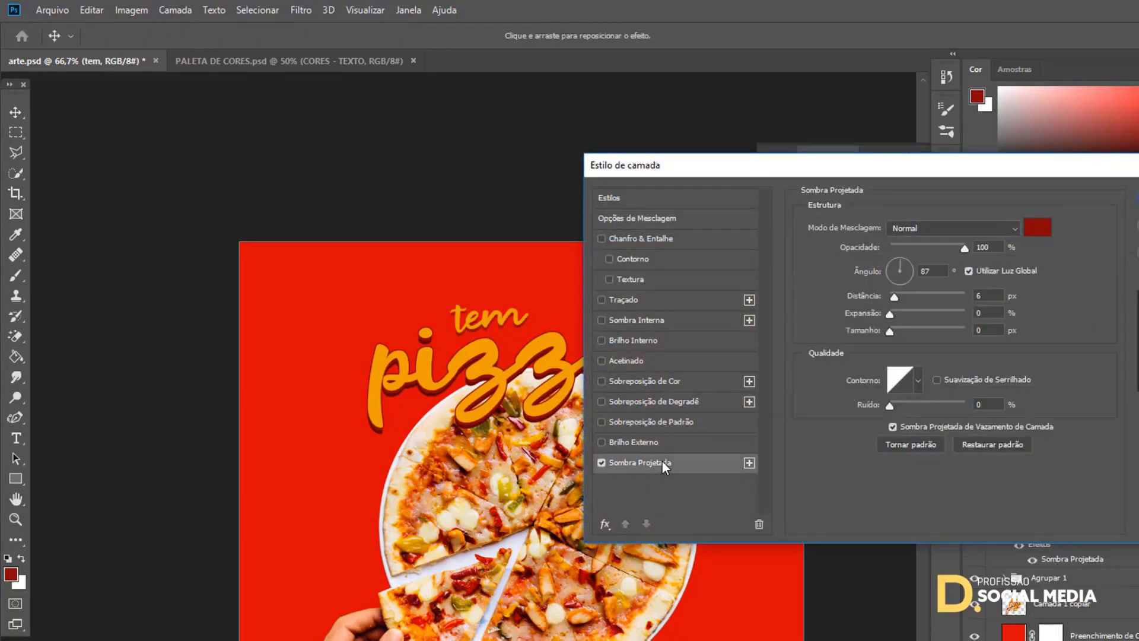
key(Return)
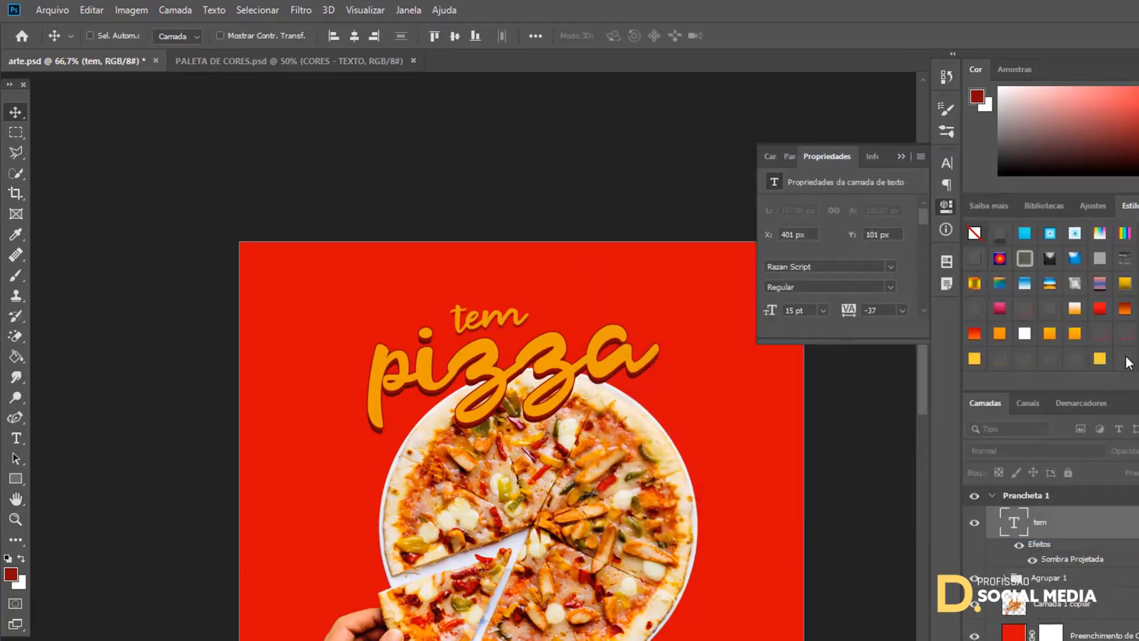
key(ctrl+plus)
key(ctrl+plus)
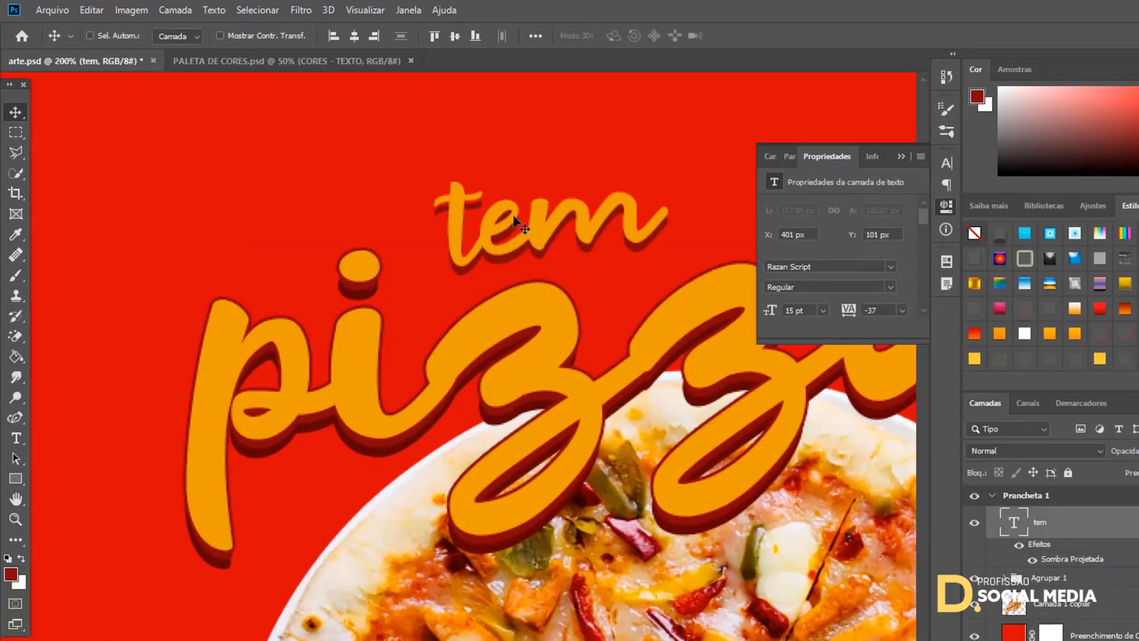
drag(516, 219, 518, 227)
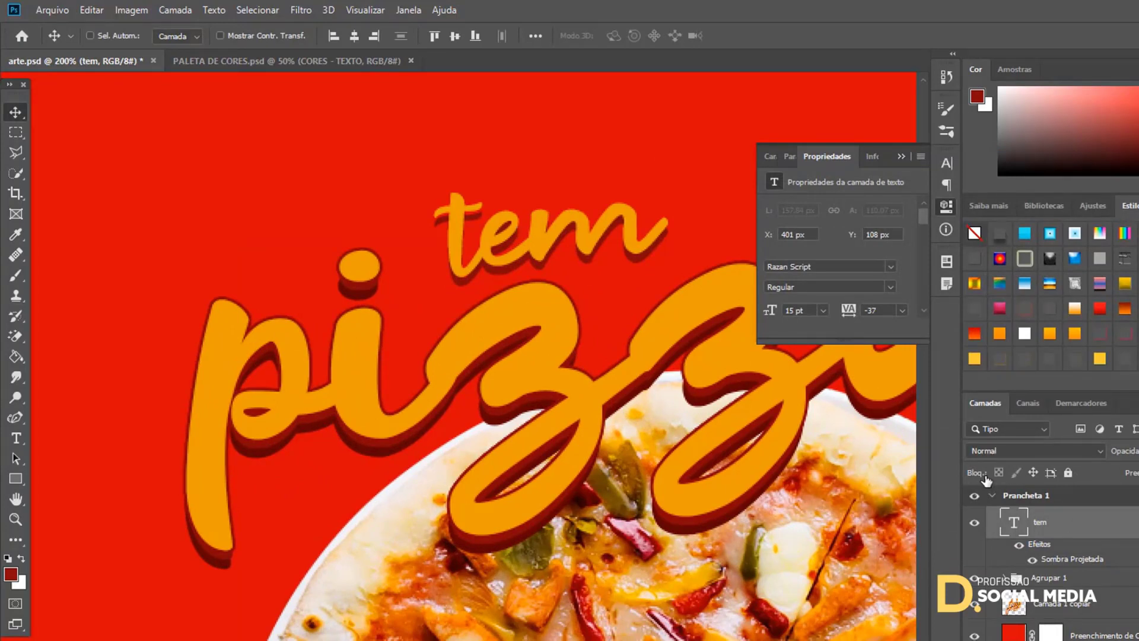
Step: Add a stroke effect to the "tem" text layer alongside its drop shadow
double_click(1094, 521)
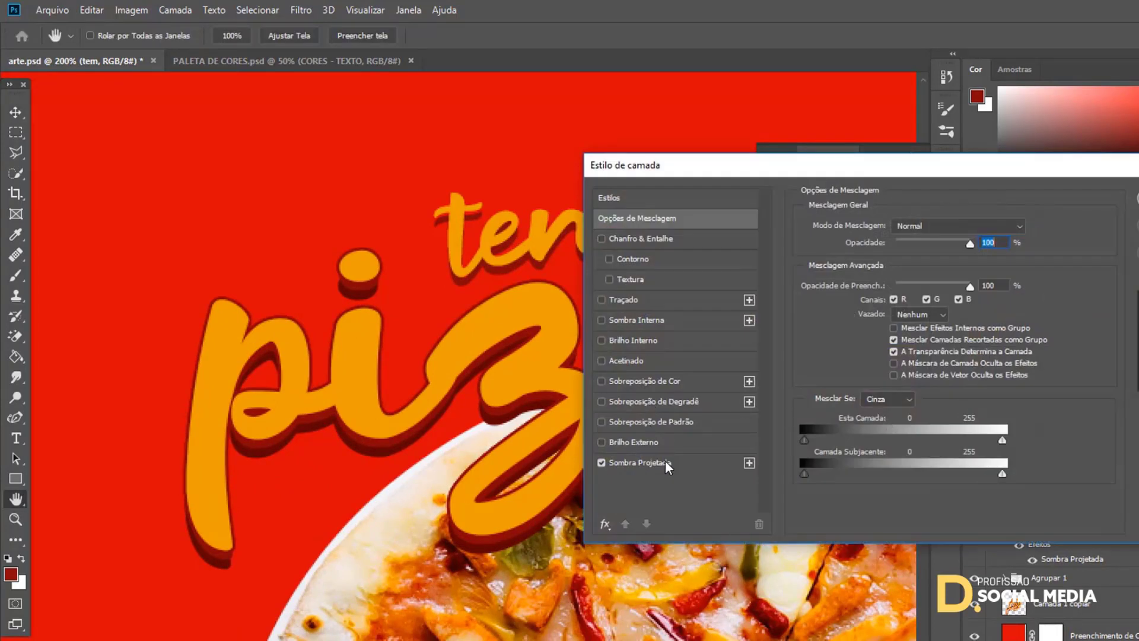
click(664, 462)
click(608, 302)
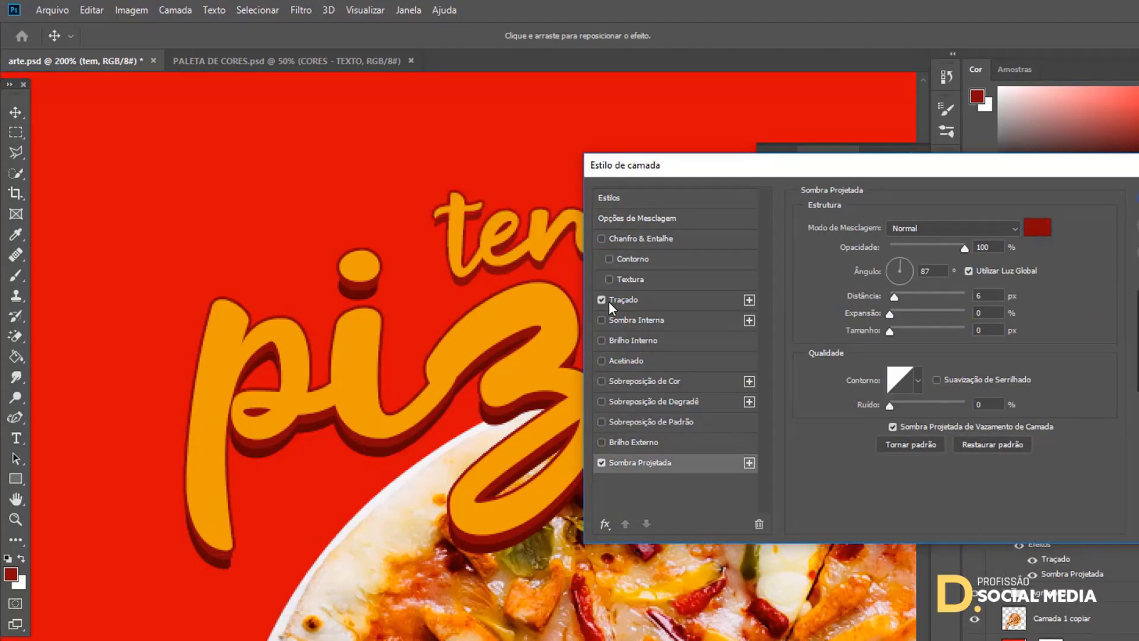
key(Return)
key(ctrl+minus)
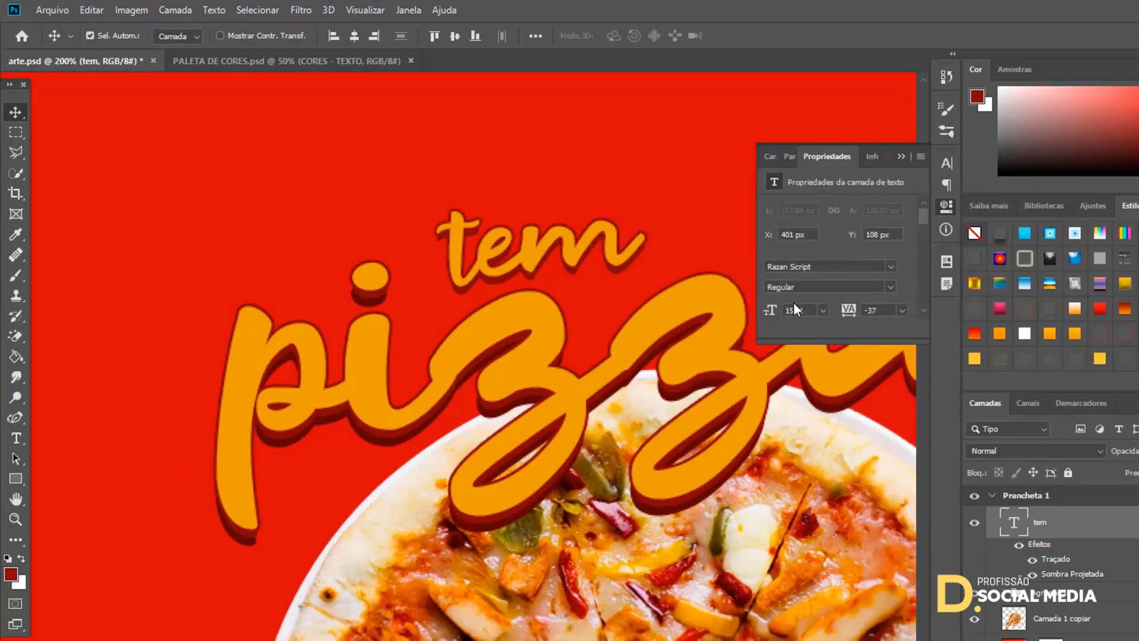
key(ctrl+minus)
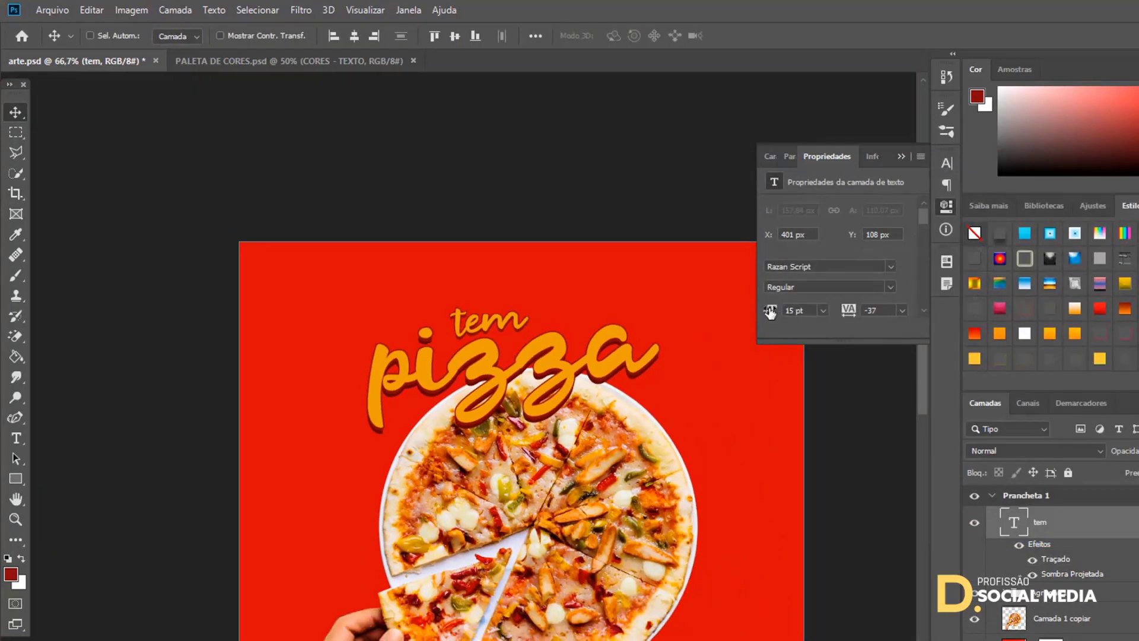
Step: Shift "tem" slightly to the right and add the word "hoje" as a new text layer on its left
drag(527, 320, 554, 315)
click(358, 312)
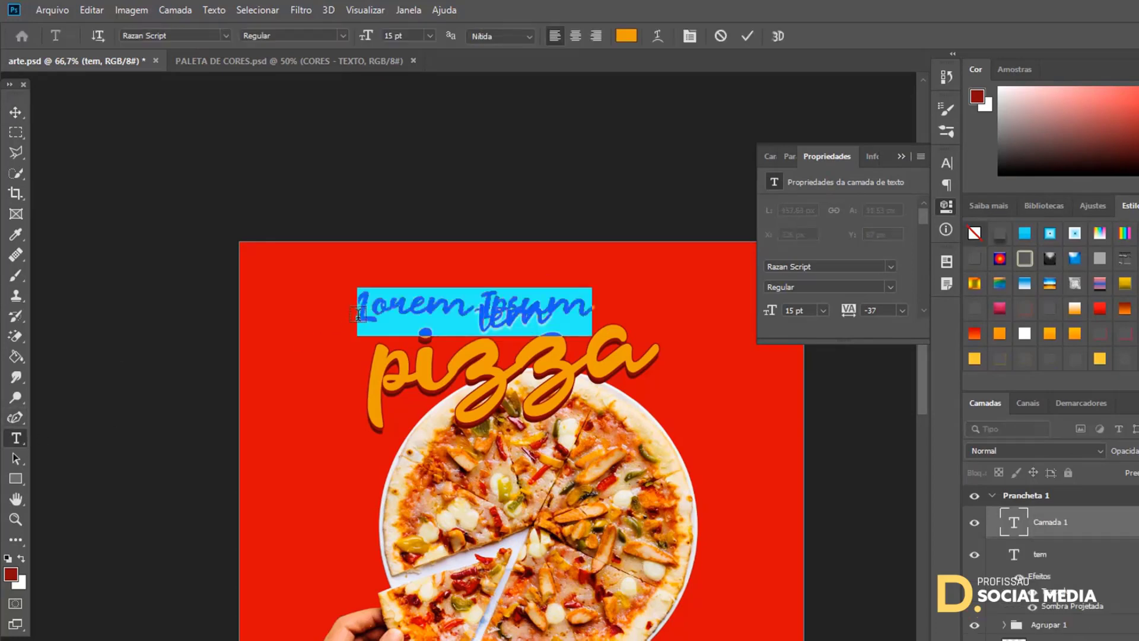
text(hoje)
Step: Change the font of the "hoje" text to Big John
drag(357, 313, 447, 310)
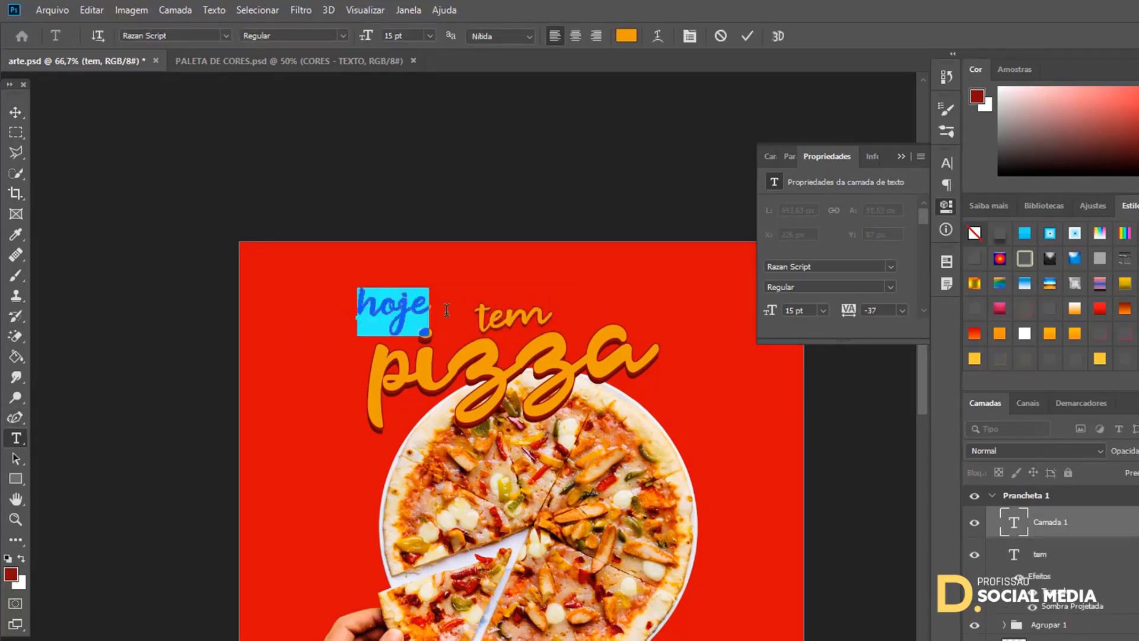
click(179, 35)
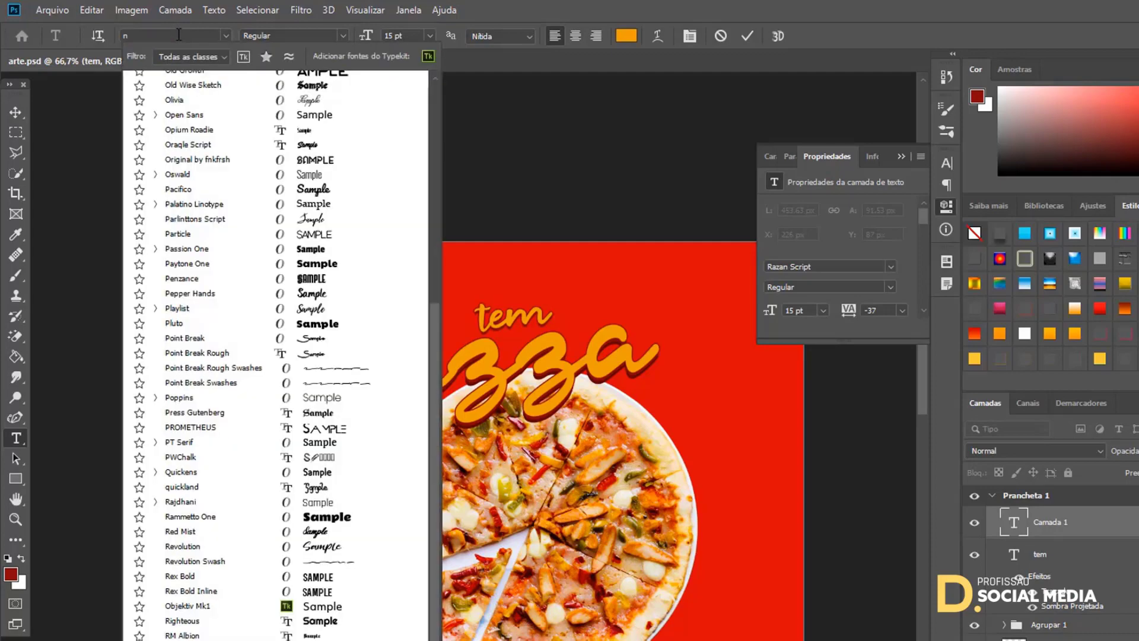
text(ni)
key(BackSpace)
key(BackSpace)
text(big)
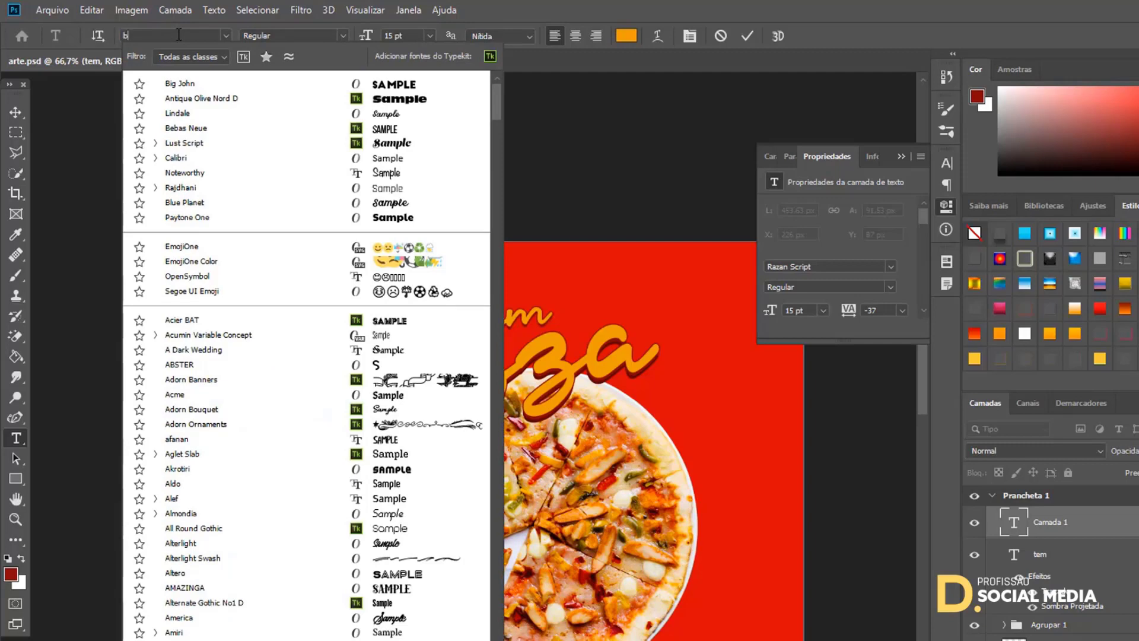
click(171, 85)
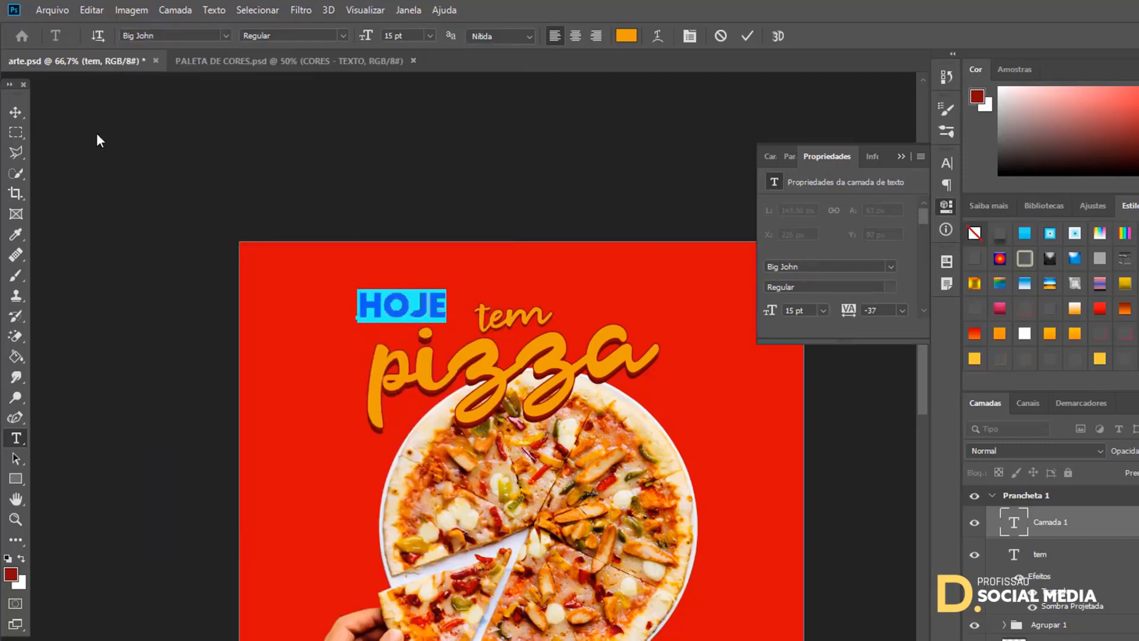
Step: Commit the "hoje" text and start a free transform on it
click(15, 112)
key(ctrl+t)
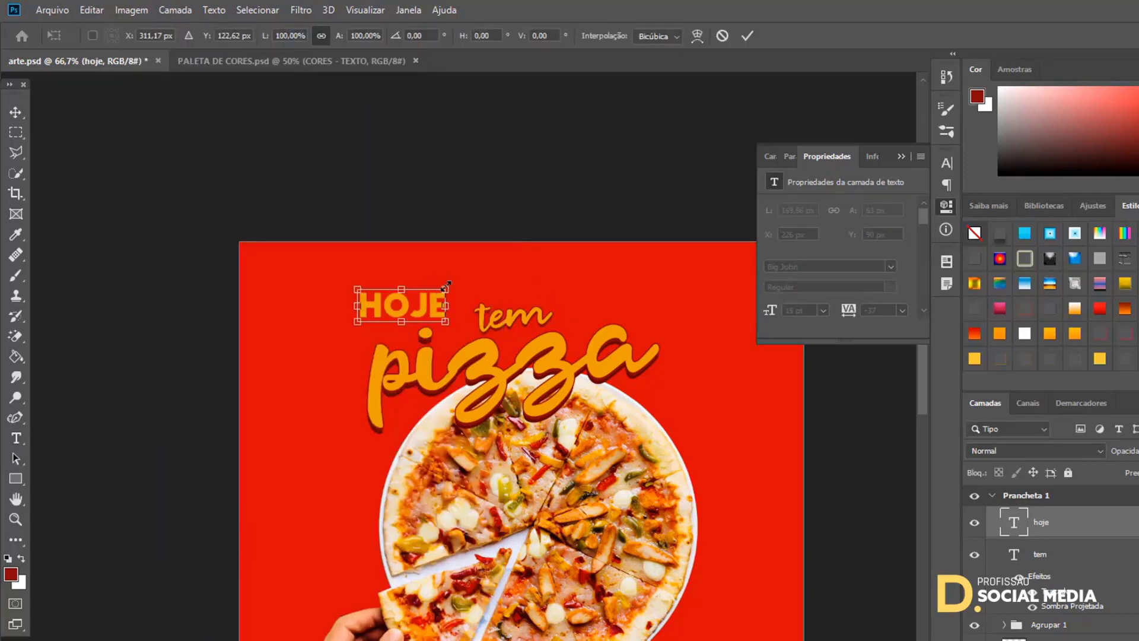
Step: Enlarge the HOJE text to about 35.3 pt above the pizza lettering
drag(446, 285, 580, 236)
key(ctrl+z)
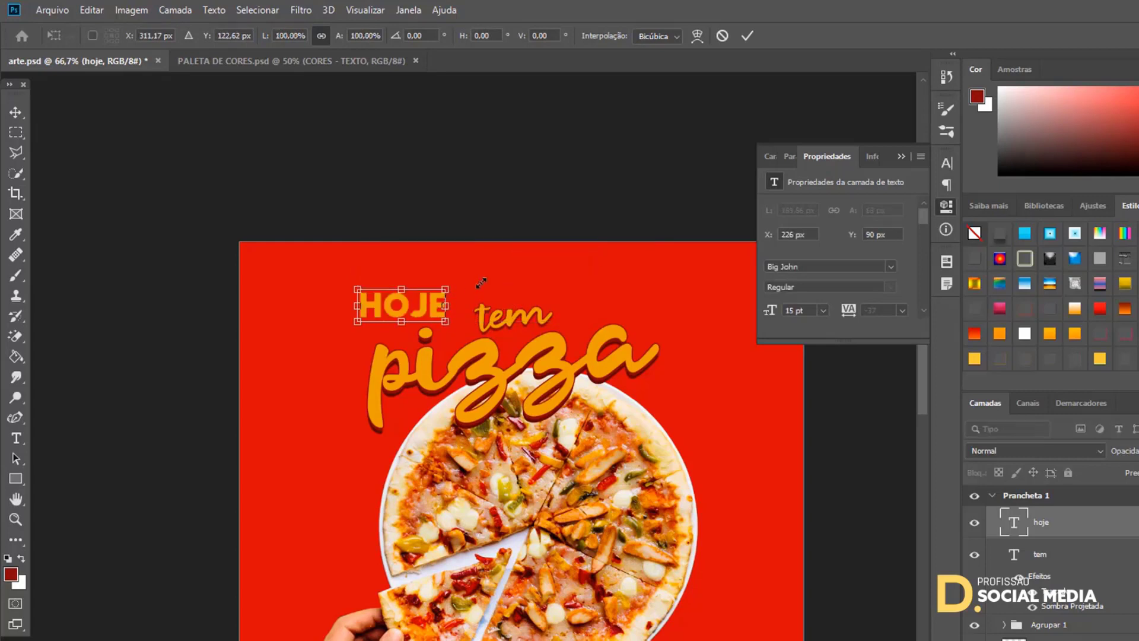
drag(481, 282, 589, 235)
key(Return)
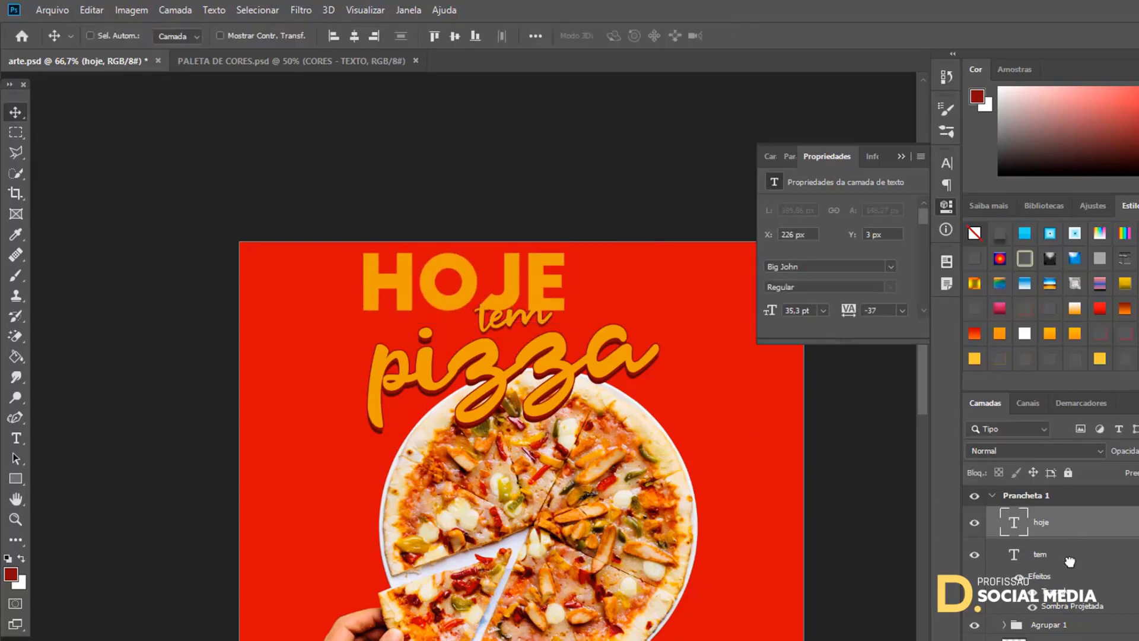
Step: Place the hoje layer below the tem layer and set its text colour to white (ffffff)
drag(1070, 561, 1049, 611)
key(t)
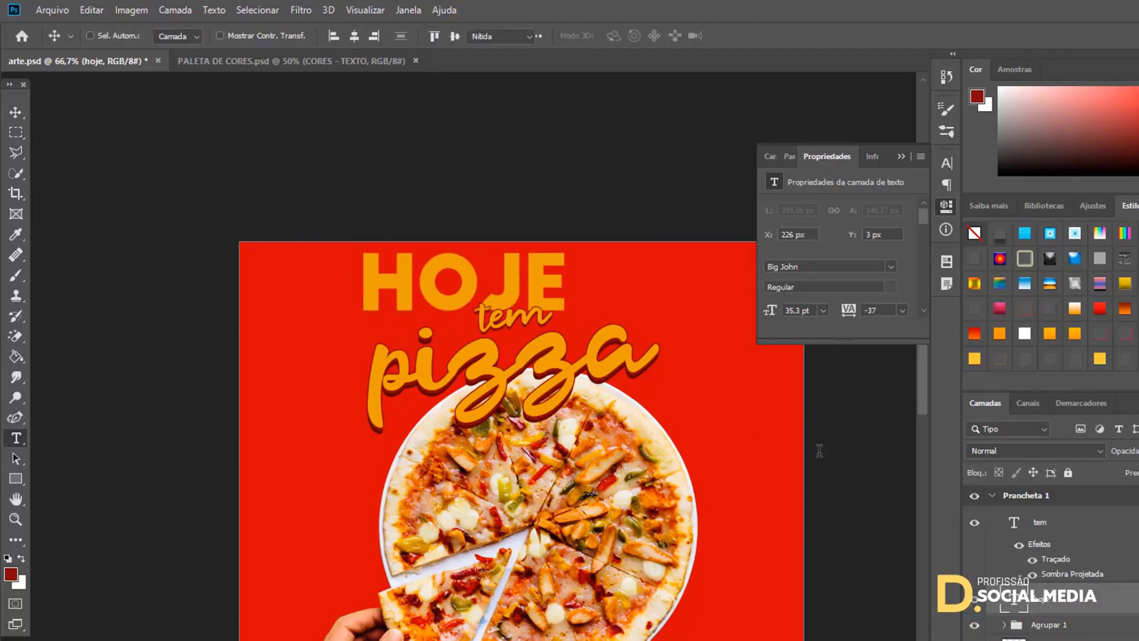
click(625, 37)
text(ffffff)
key(Return)
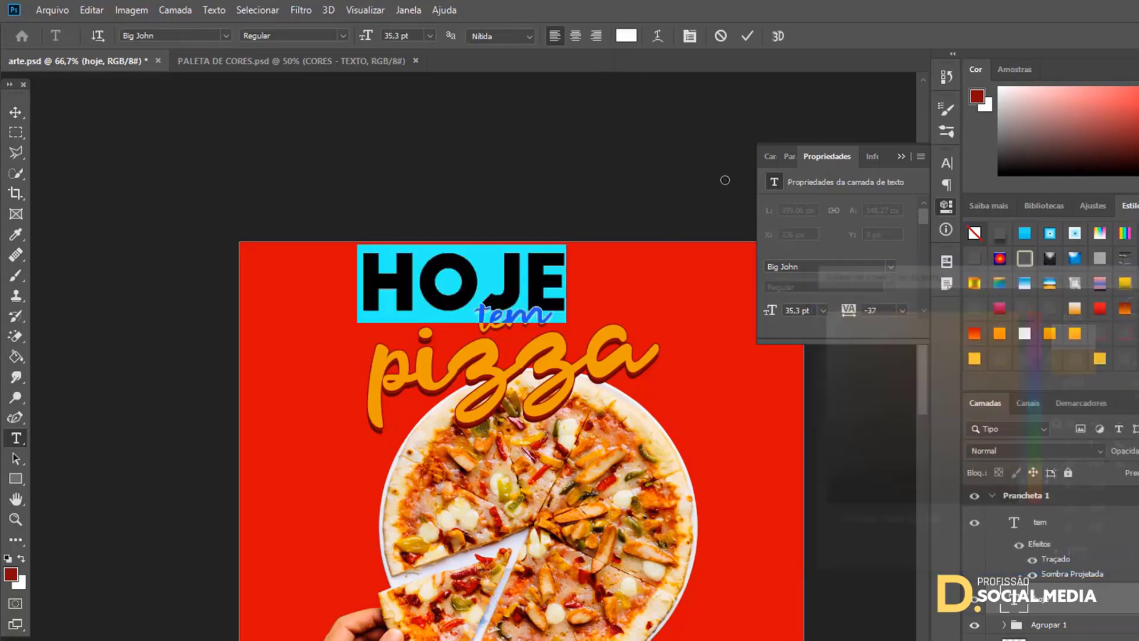
Step: Add a drop shadow to the HOJE text, using the dark red 4f0202 sampled from the edge of the pizza lettering
double_click(1102, 597)
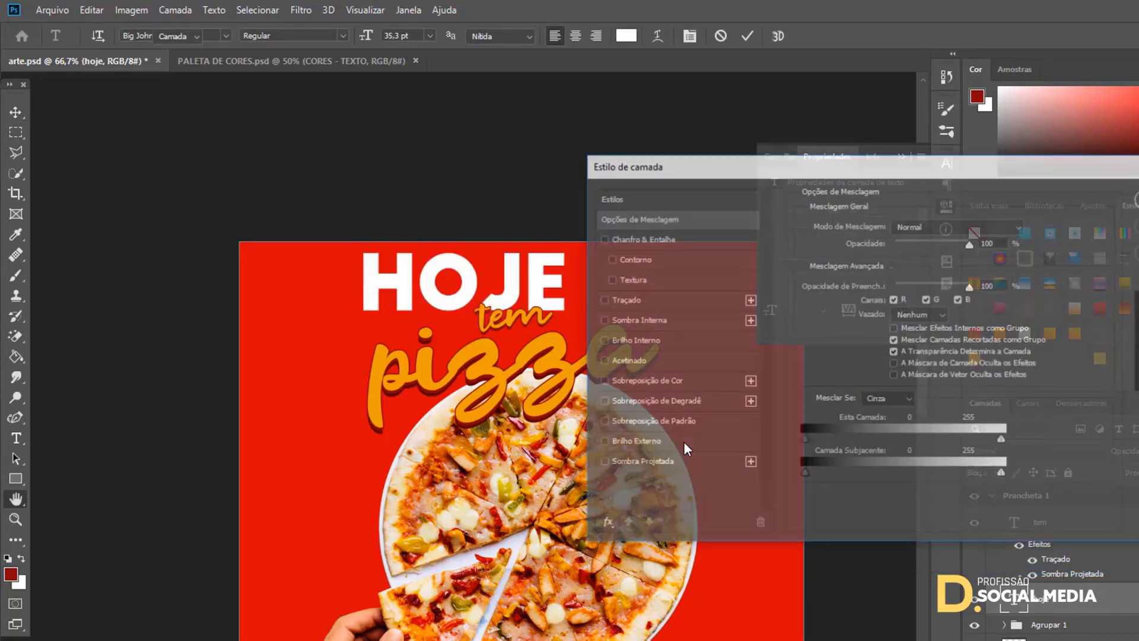
click(644, 463)
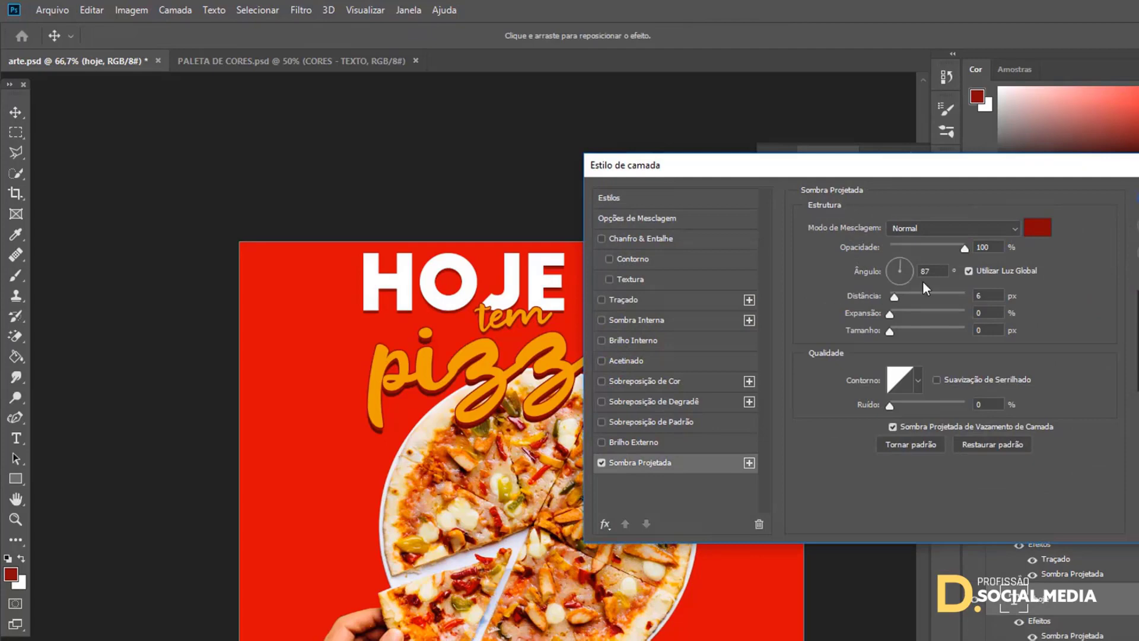
click(1038, 228)
key(ctrl+plus)
key(ctrl+plus)
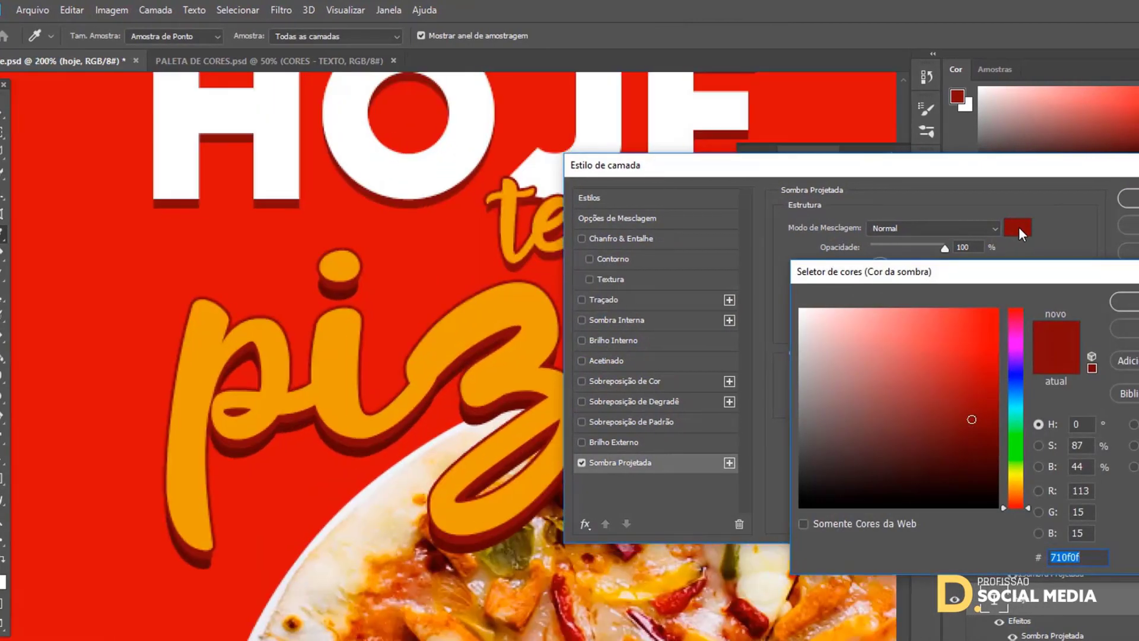
click(374, 446)
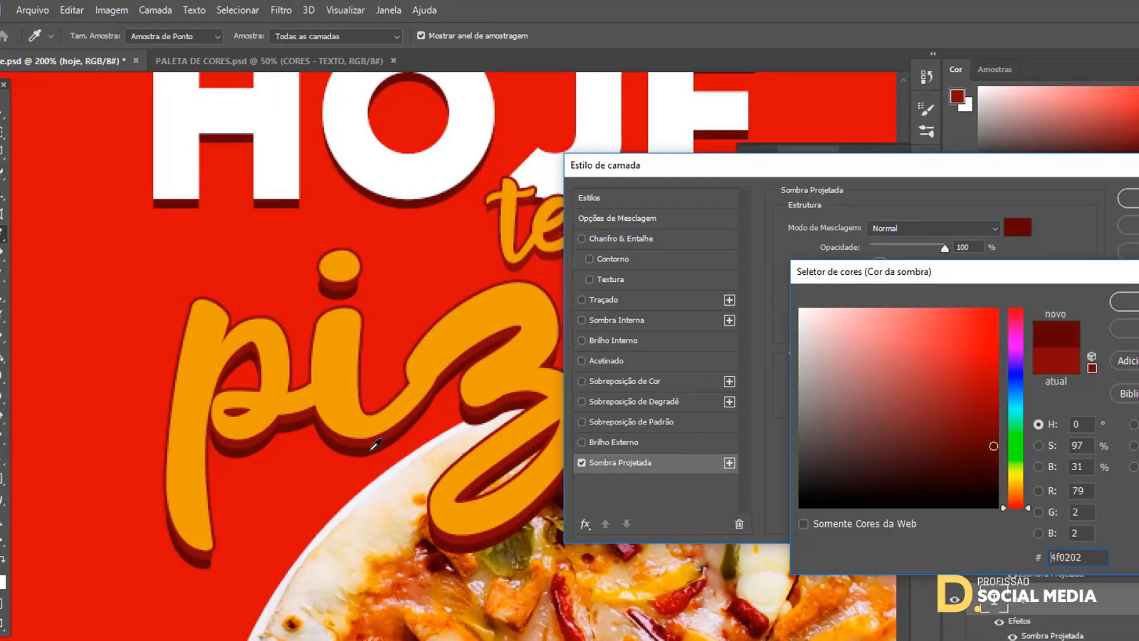
key(ctrl+minus)
key(Return)
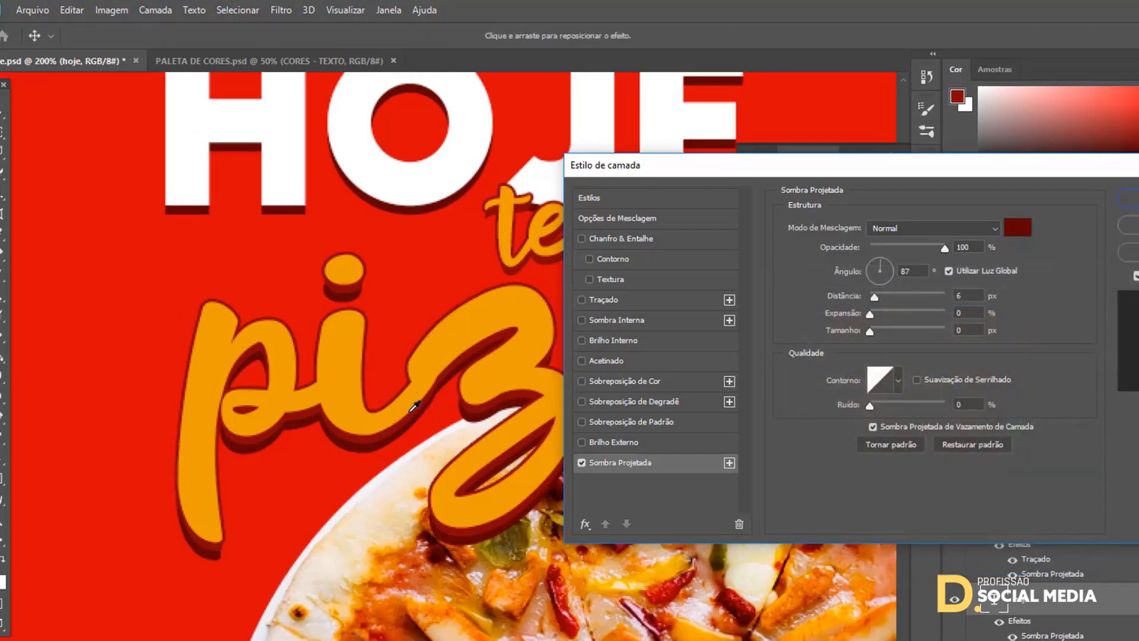
key(ctrl+minus)
key(Return)
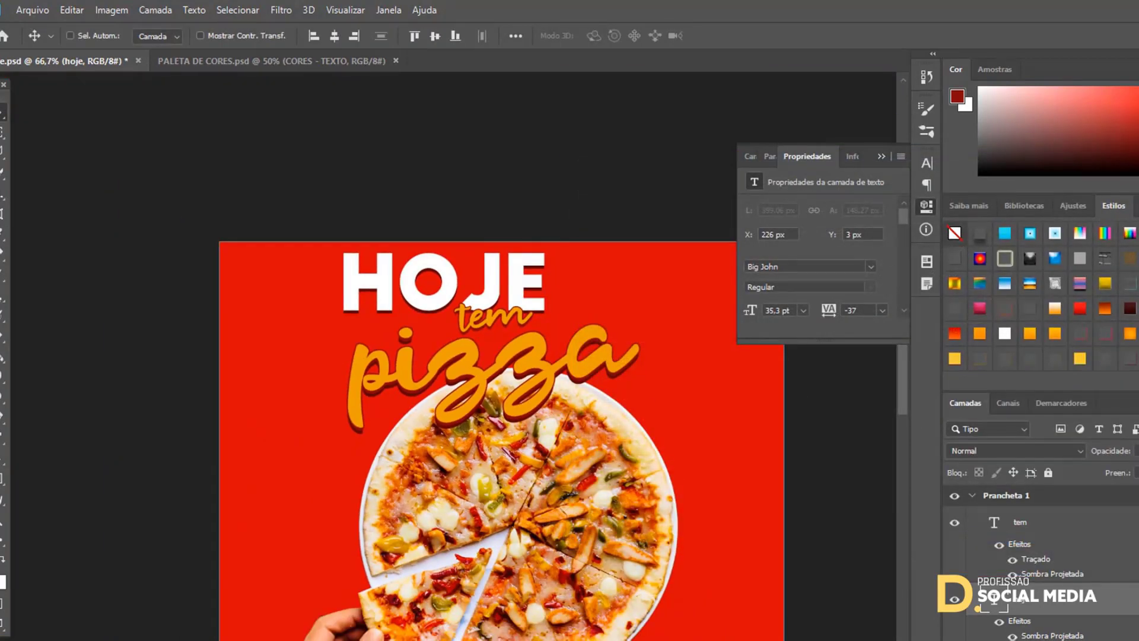
Step: Change the HOJE drop shadow colour to the red 760b0b sampled from the shadow of the pizza lettering
double_click(1095, 595)
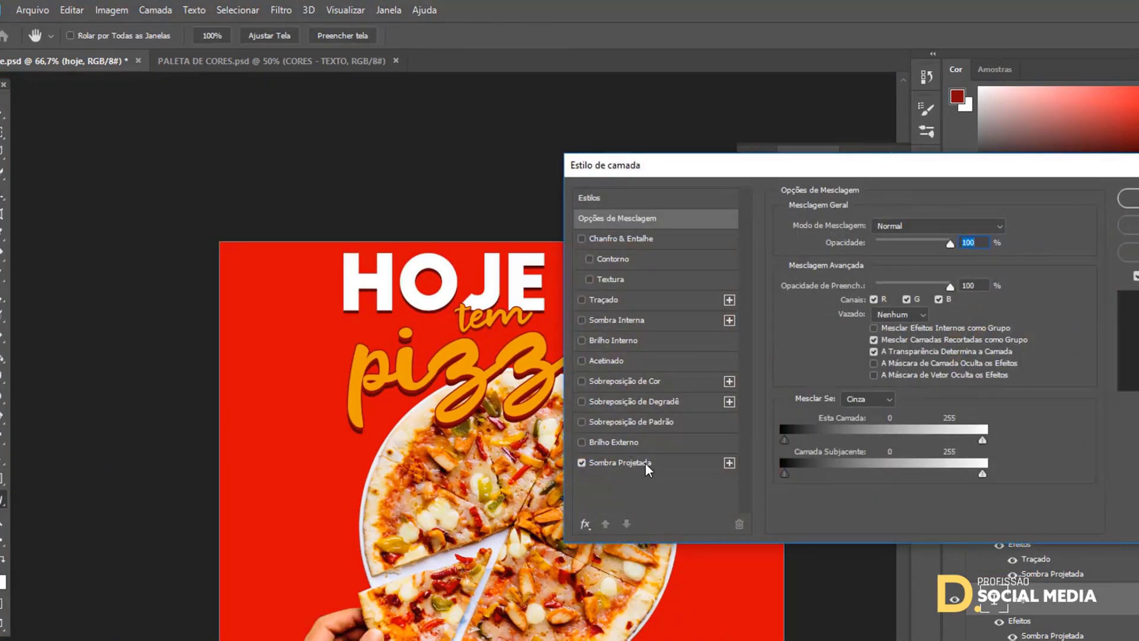
click(646, 462)
click(1018, 228)
key(ctrl+plus)
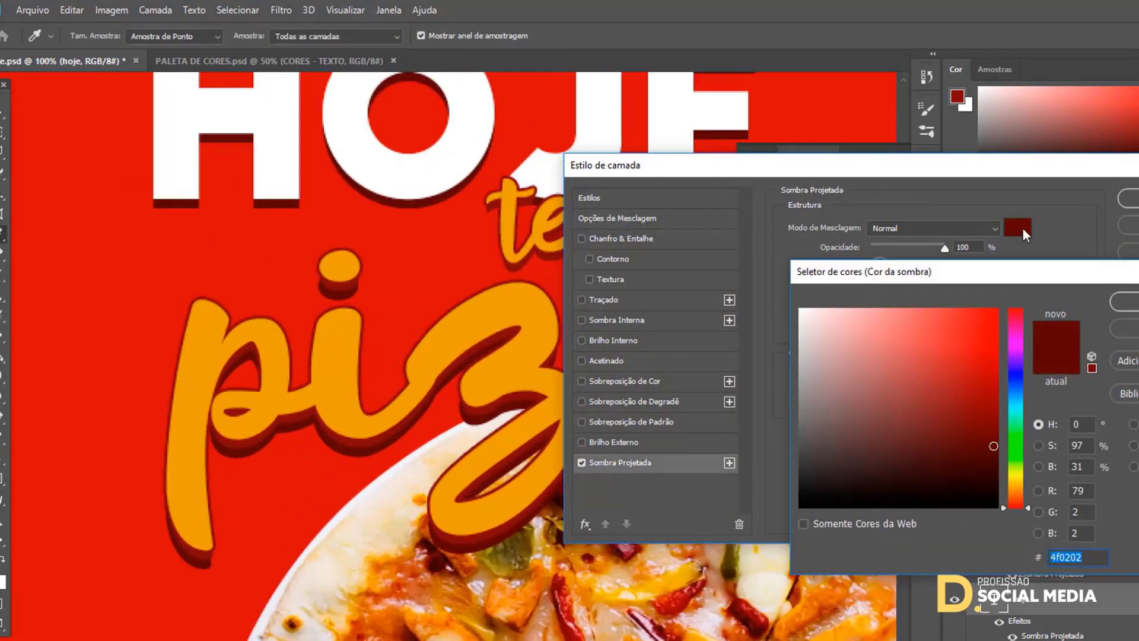
click(504, 332)
key(Return)
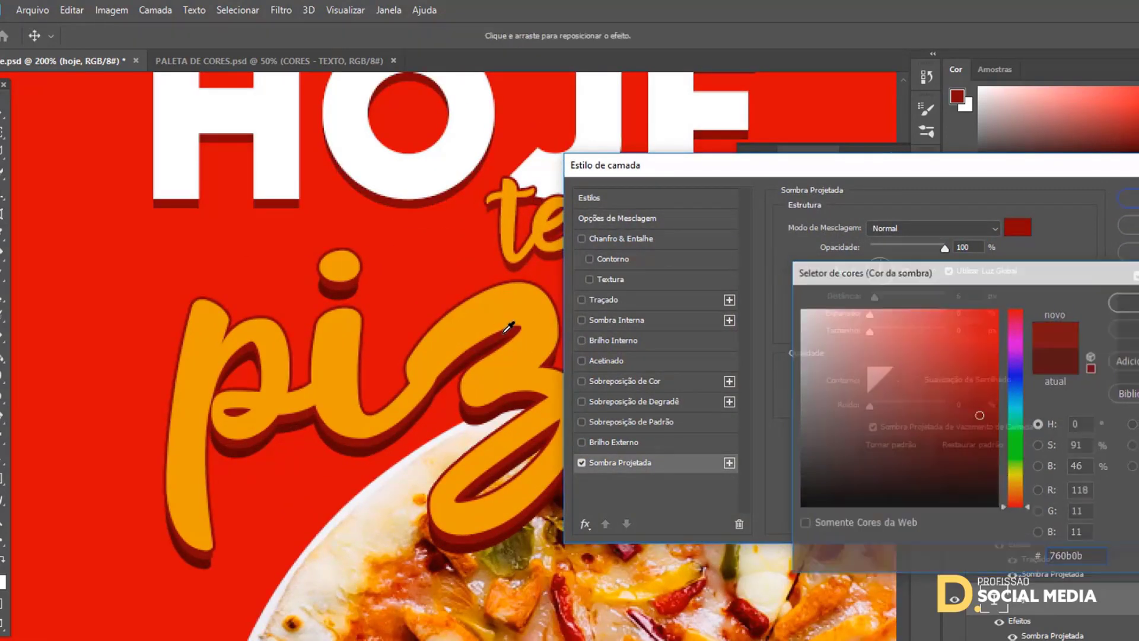
key(ctrl+minus)
key(ctrl+minus)
key(Return)
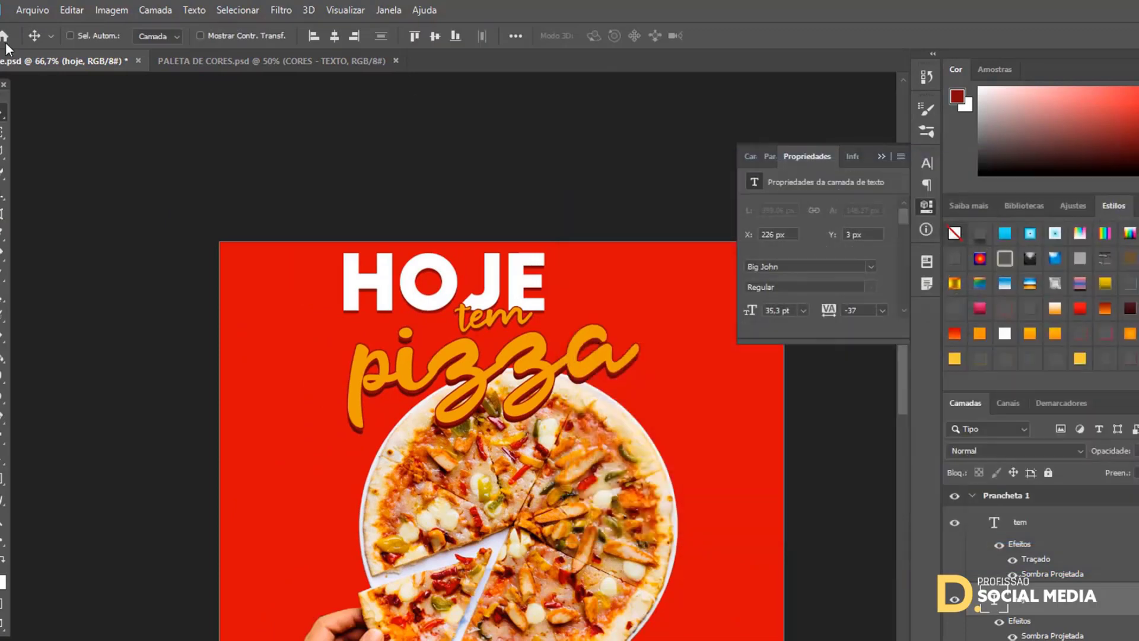
Step: Rotate the HOJE text to about -6.15°, scale it to about 100.44%, and shift it slightly right above the pizza lettering
key(ctrl+t)
drag(537, 281, 561, 222)
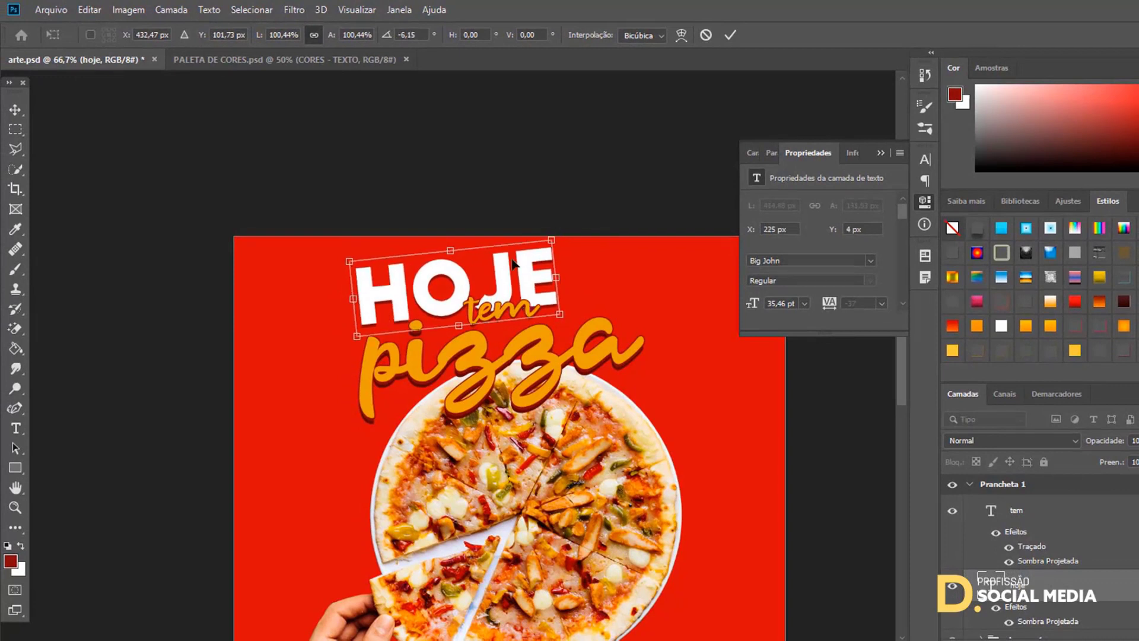
drag(514, 264, 523, 263)
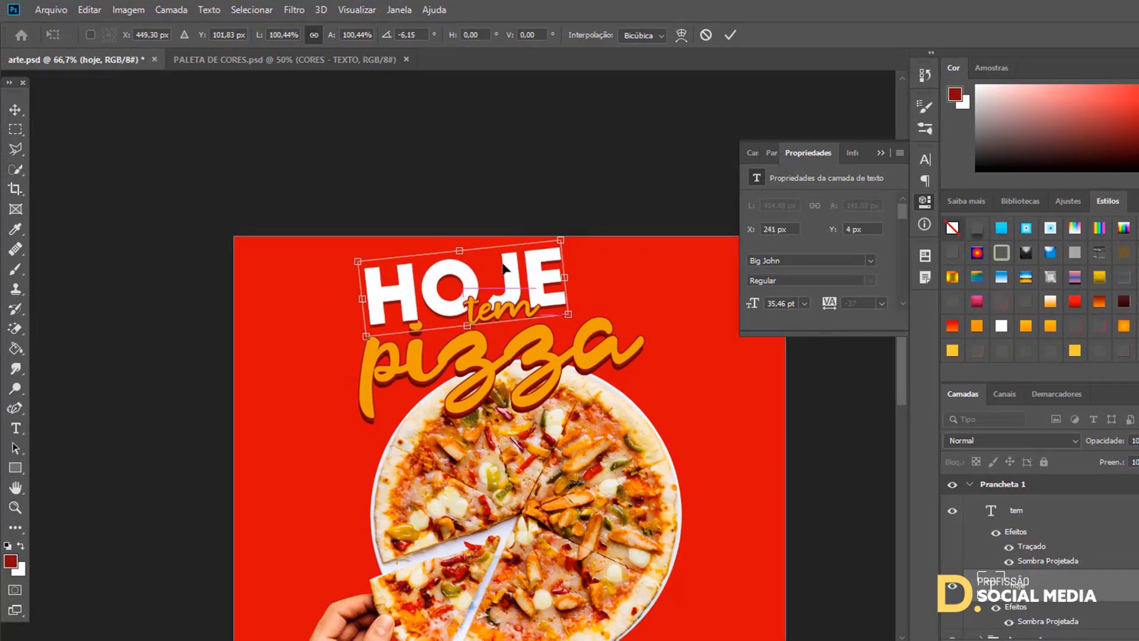
key(Return)
Step: Place the hoje layer below the Agrupar 1 group and nudge the text to X 252 px, Y 7 px
drag(1019, 580, 1065, 575)
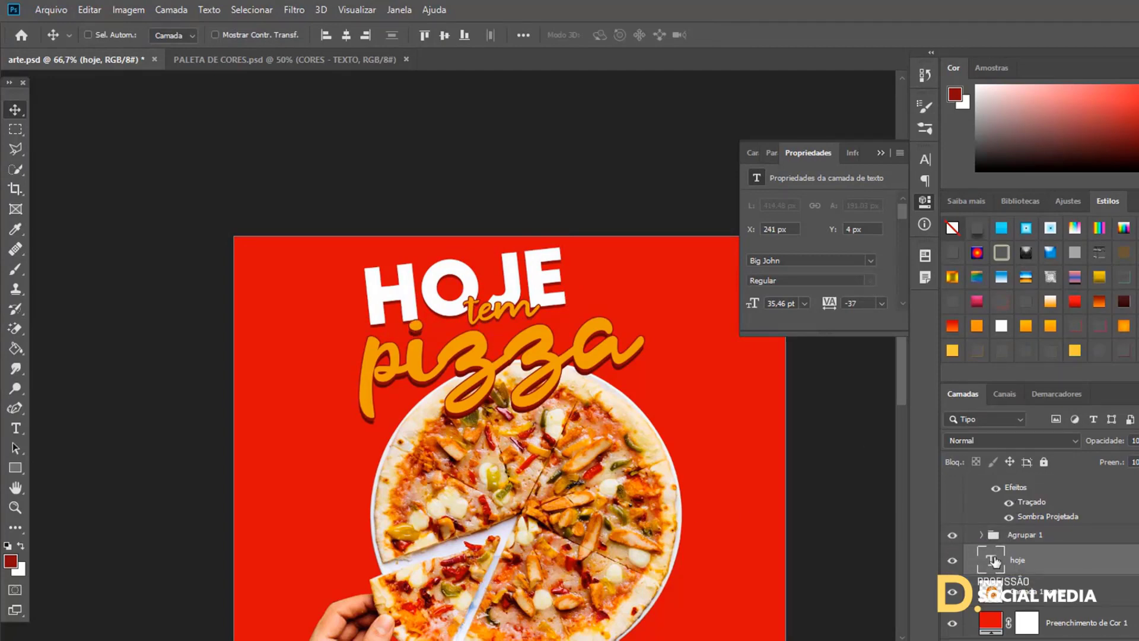
key(ctrl+1)
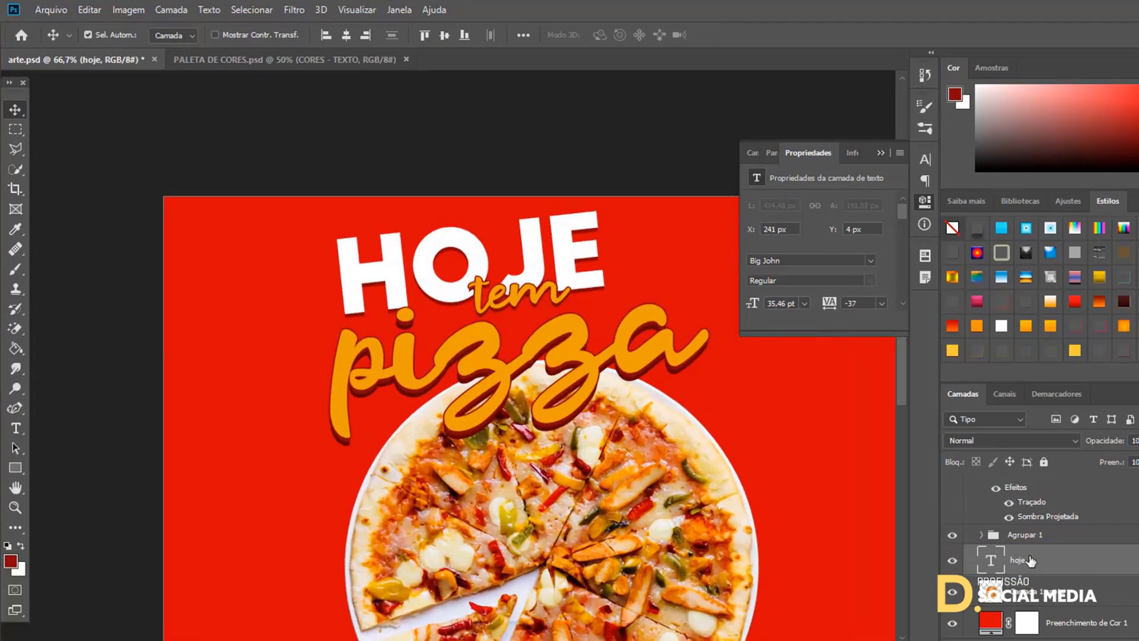
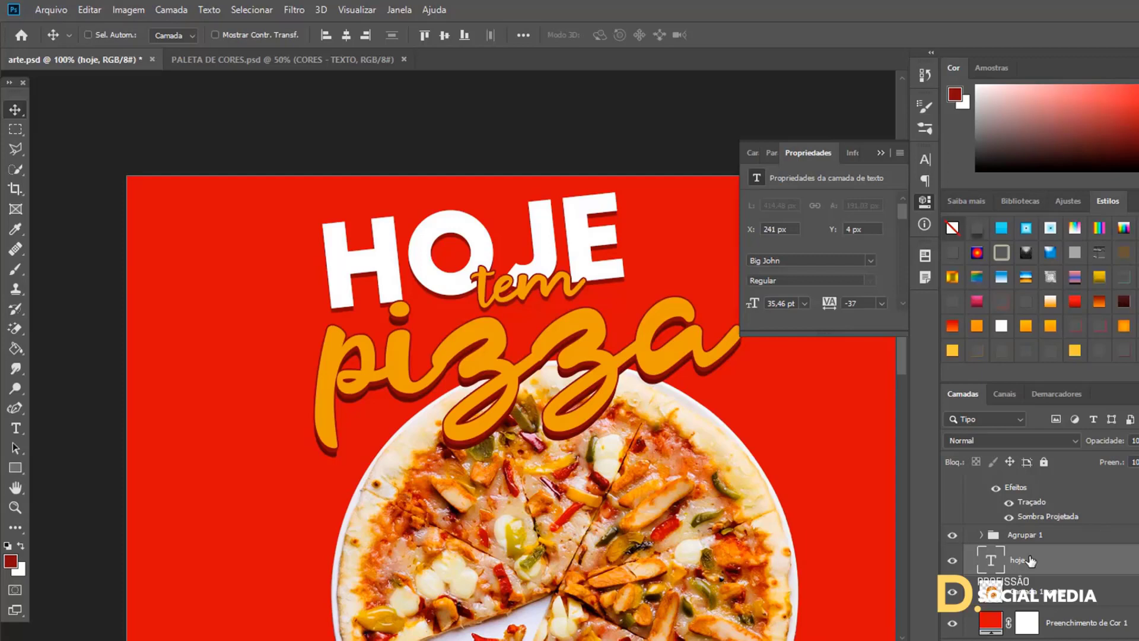
key(Right)
key(Right)
key(Right)
key(Right)
key(Right)
key(Right)
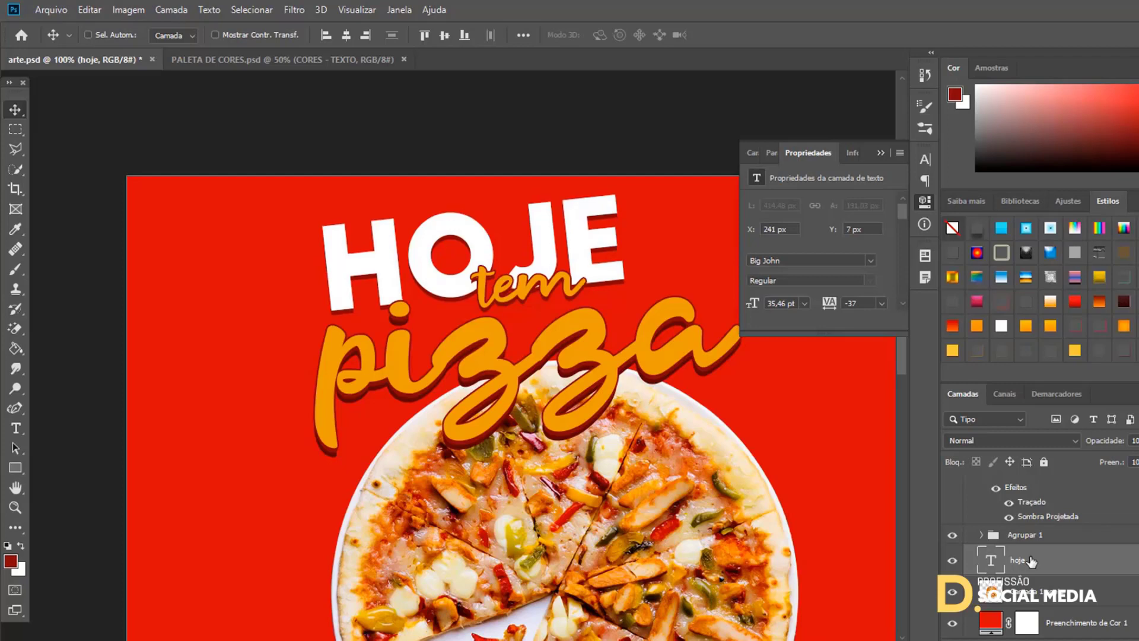
key(Down)
key(Down)
key(Down)
key(Right)
key(Right)
key(Right)
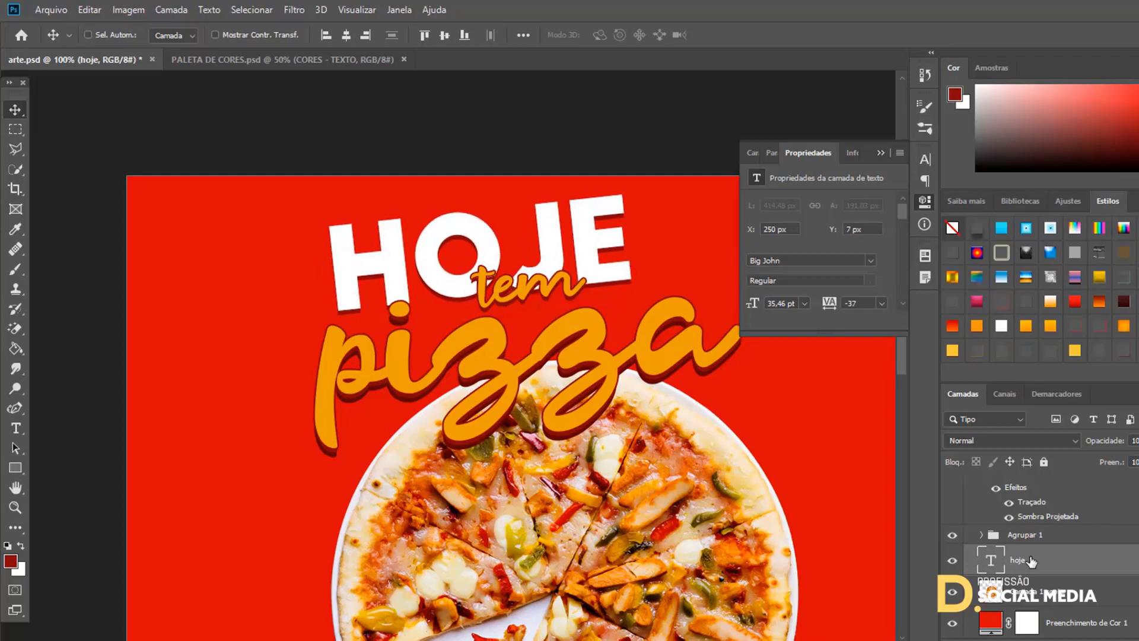
key(Right)
key(Right)
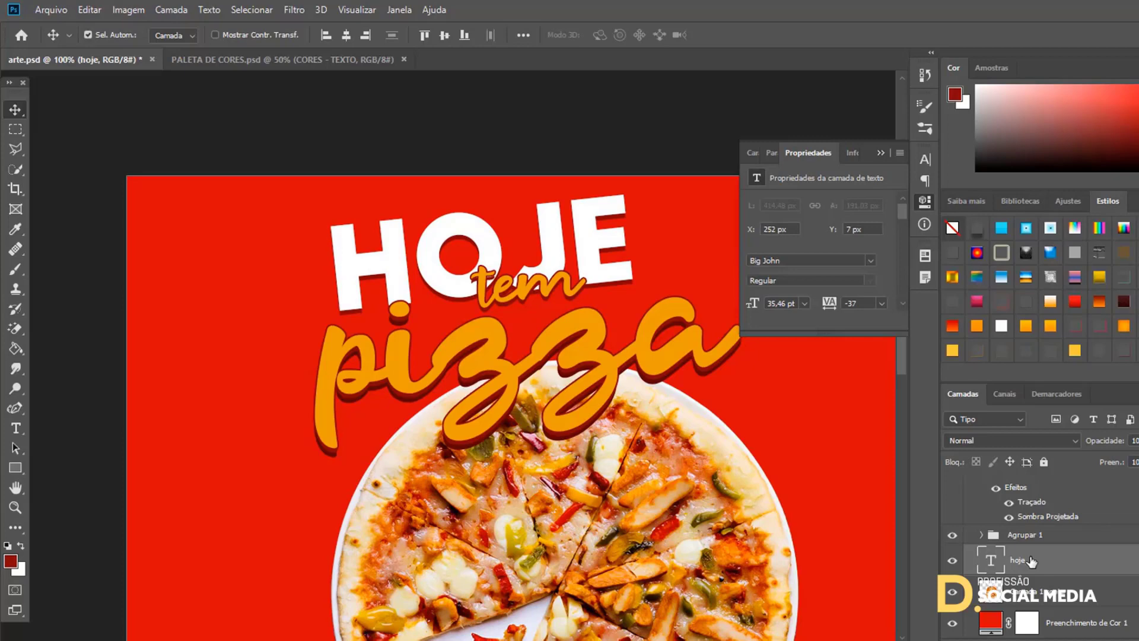
key(ctrl+plus)
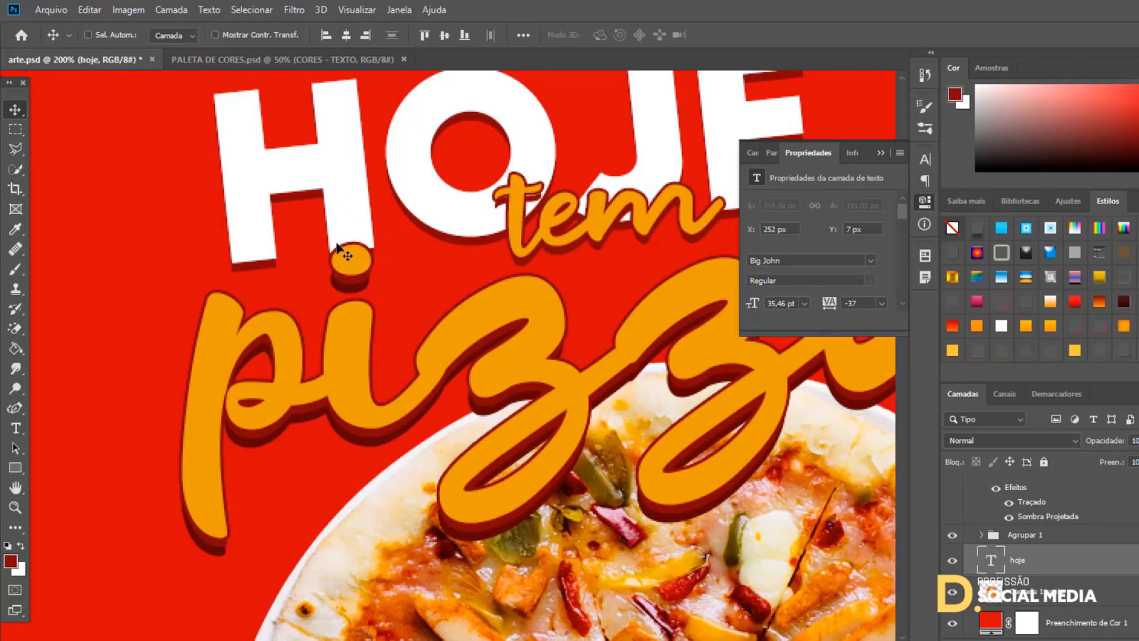
key(ctrl+minus)
key(ctrl+minus)
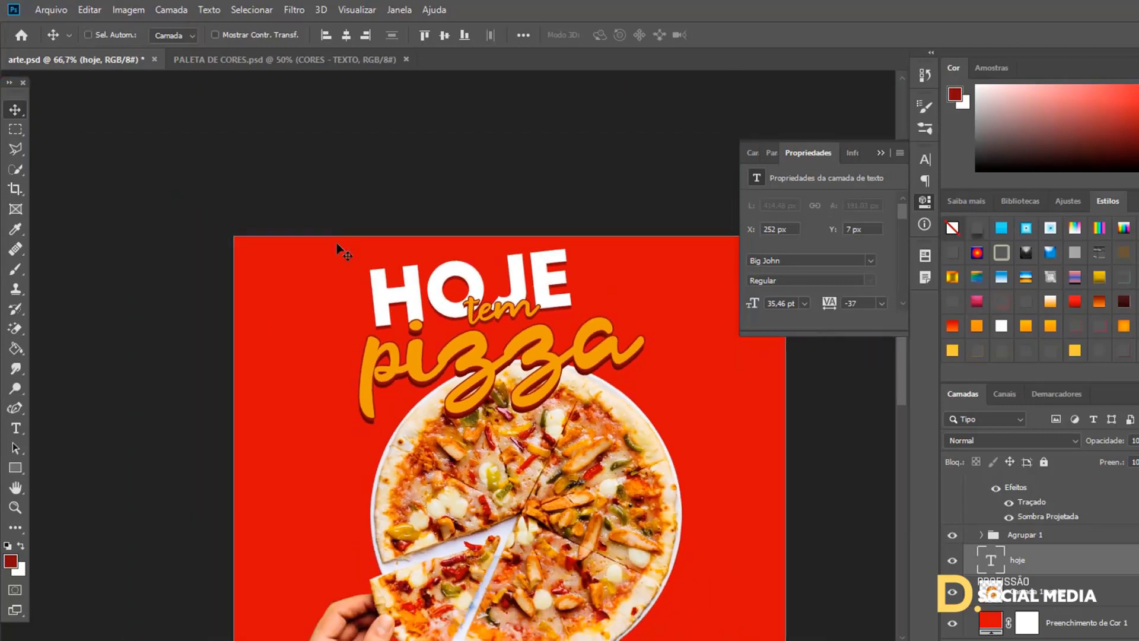
Step: Add a white exclamation mark as separate text right of the pizza lettering and enlarge it to about 52.51 pt
click(15, 429)
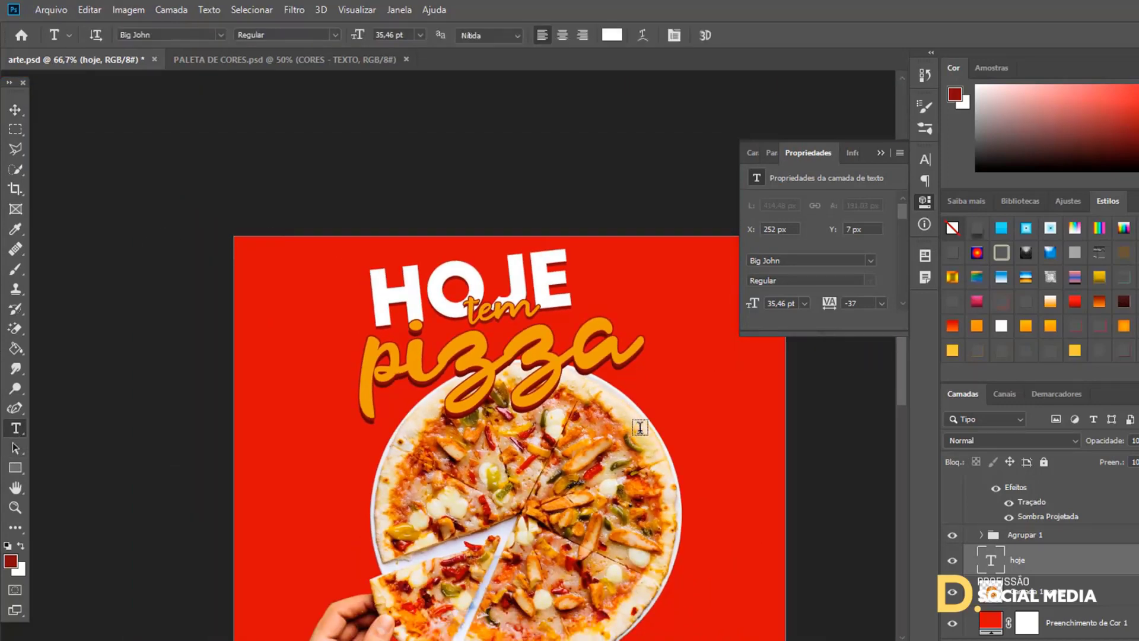
key(ctrl+t)
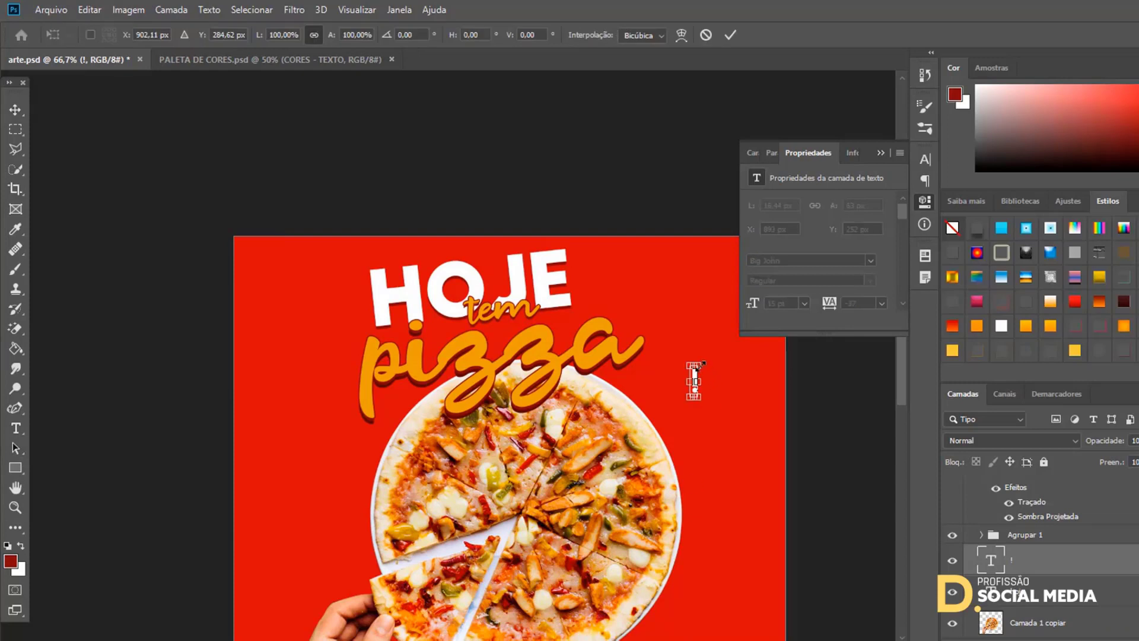
drag(700, 362, 722, 273)
key(ctrl+z)
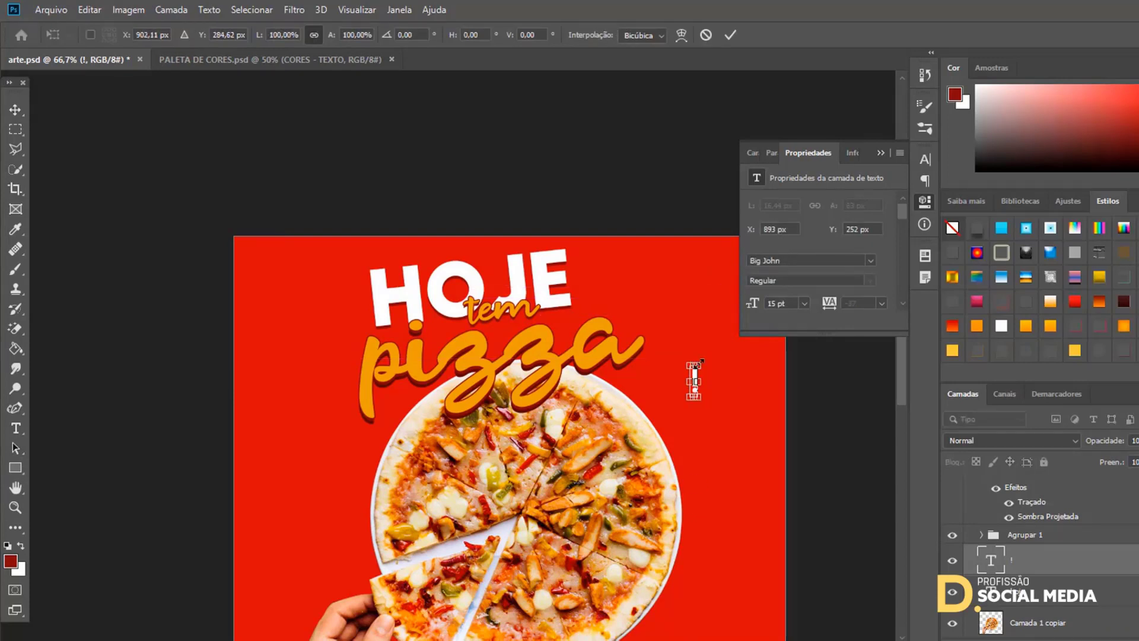
drag(700, 360, 721, 279)
key(Return)
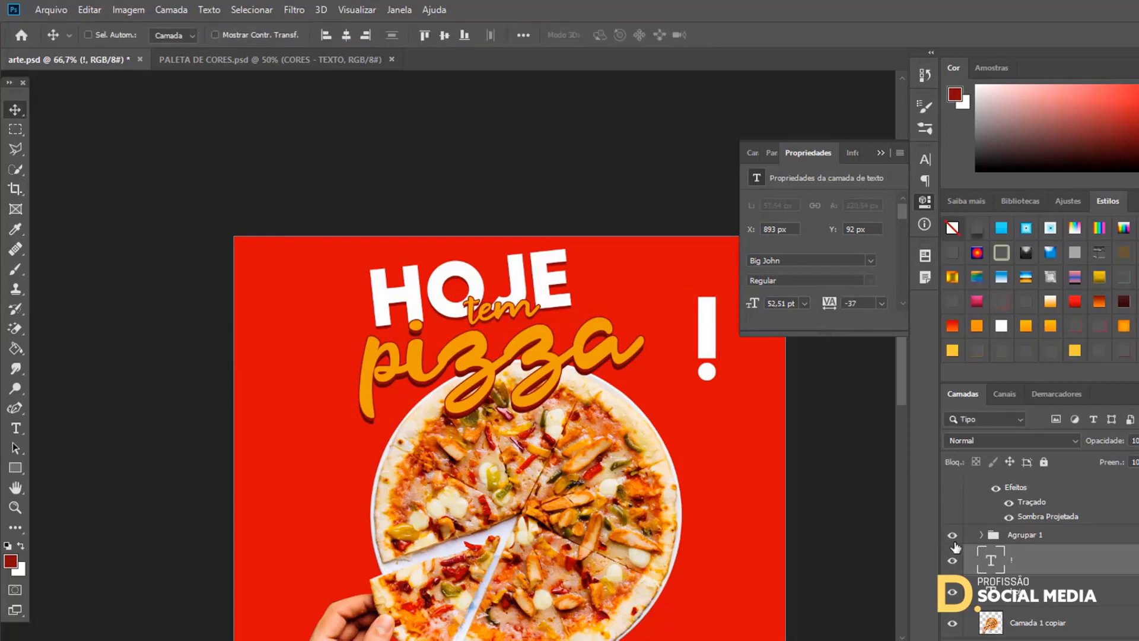
Step: Select the exclamation mark text for editing and browse the available fonts
double_click(981, 552)
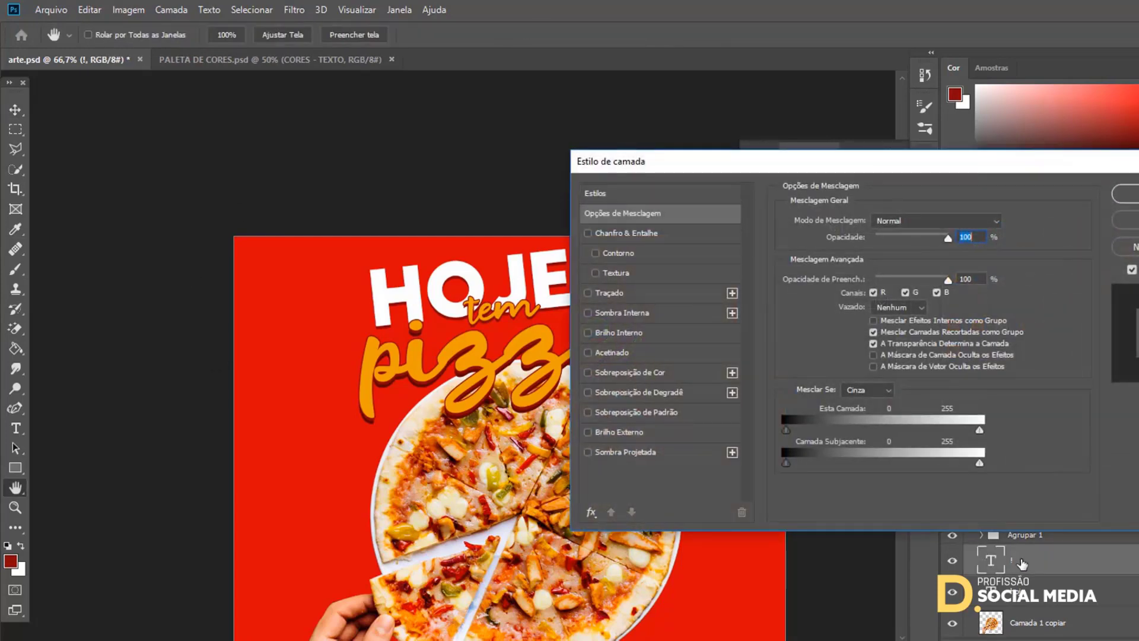
key(Escape)
double_click(989, 560)
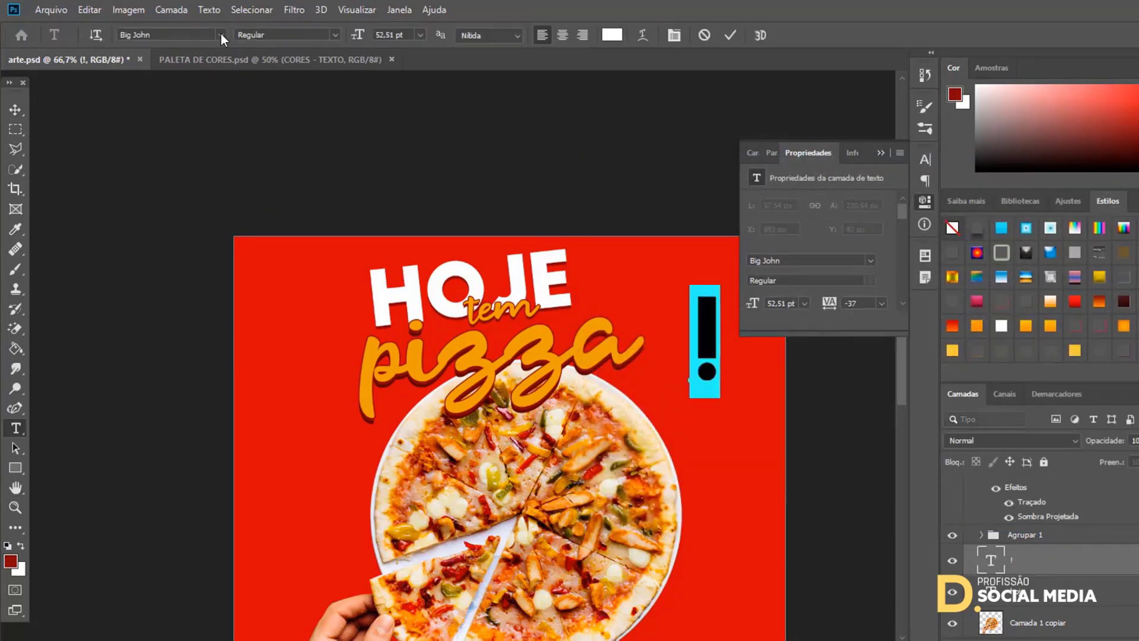
click(220, 35)
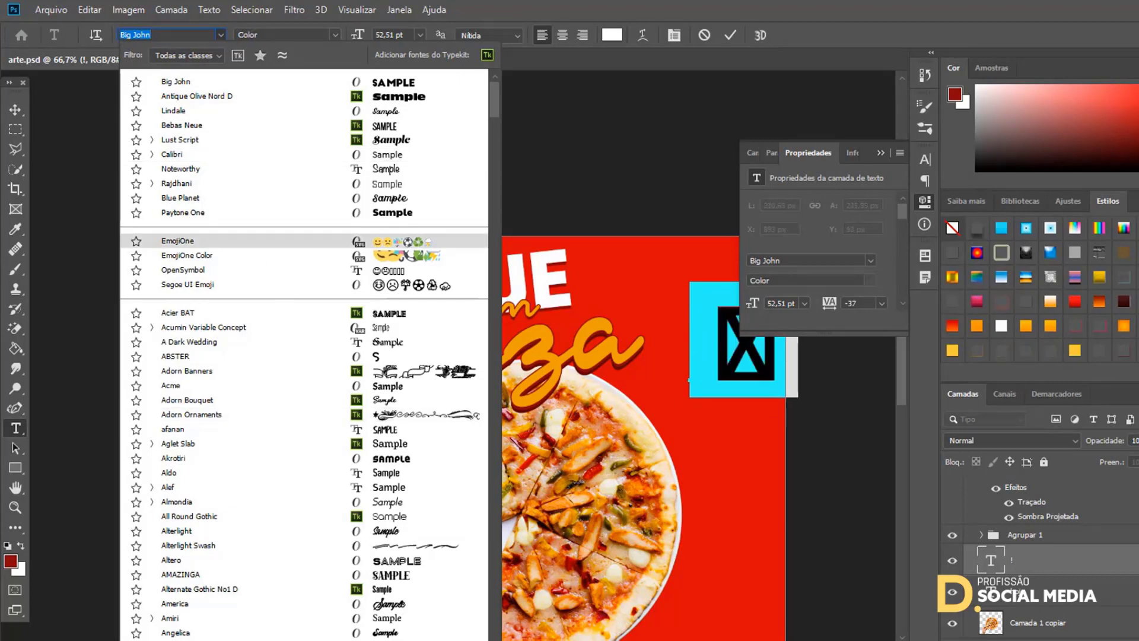
Step: Look through the ARTE 01 project folder in File Explorer and return to Photoshop
key(alt+Tab)
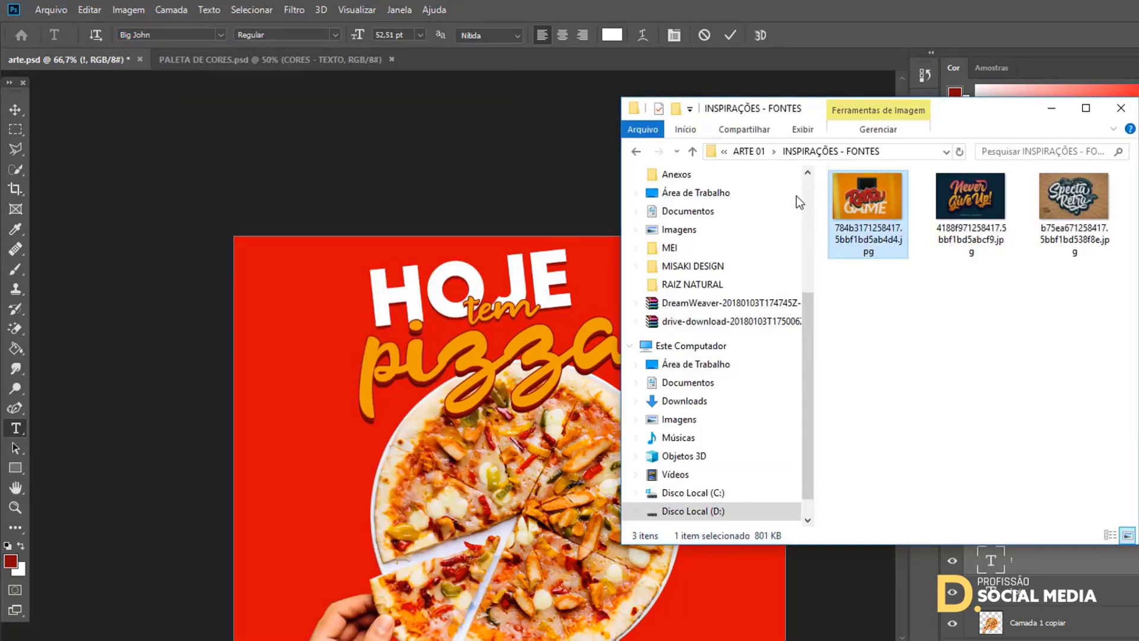
click(772, 151)
click(760, 153)
double_click(987, 259)
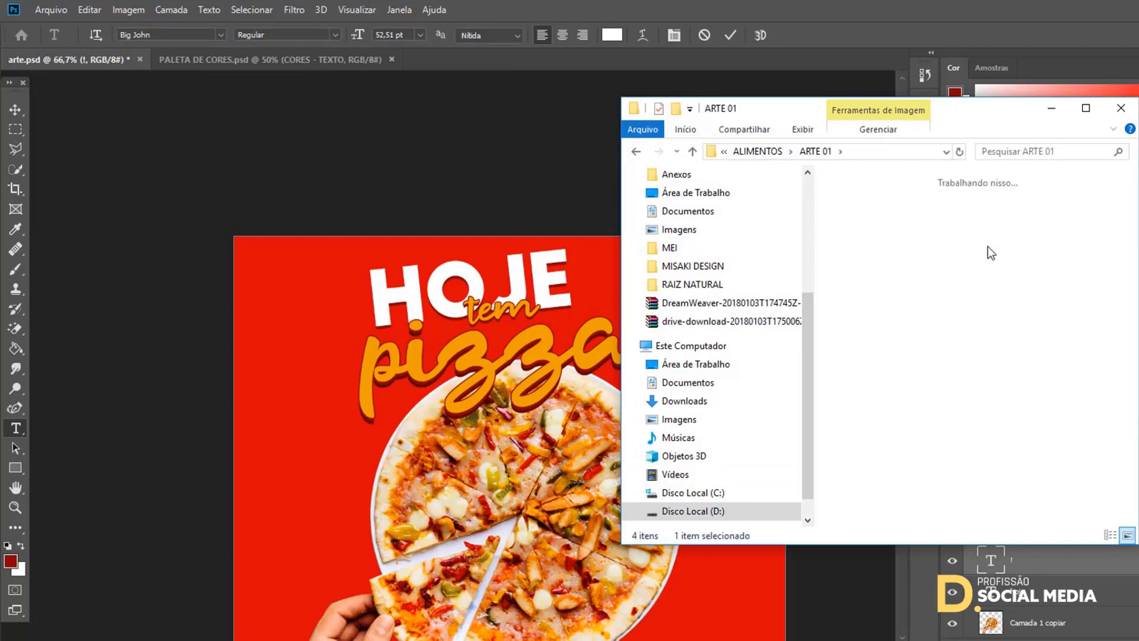
key(alt+Tab)
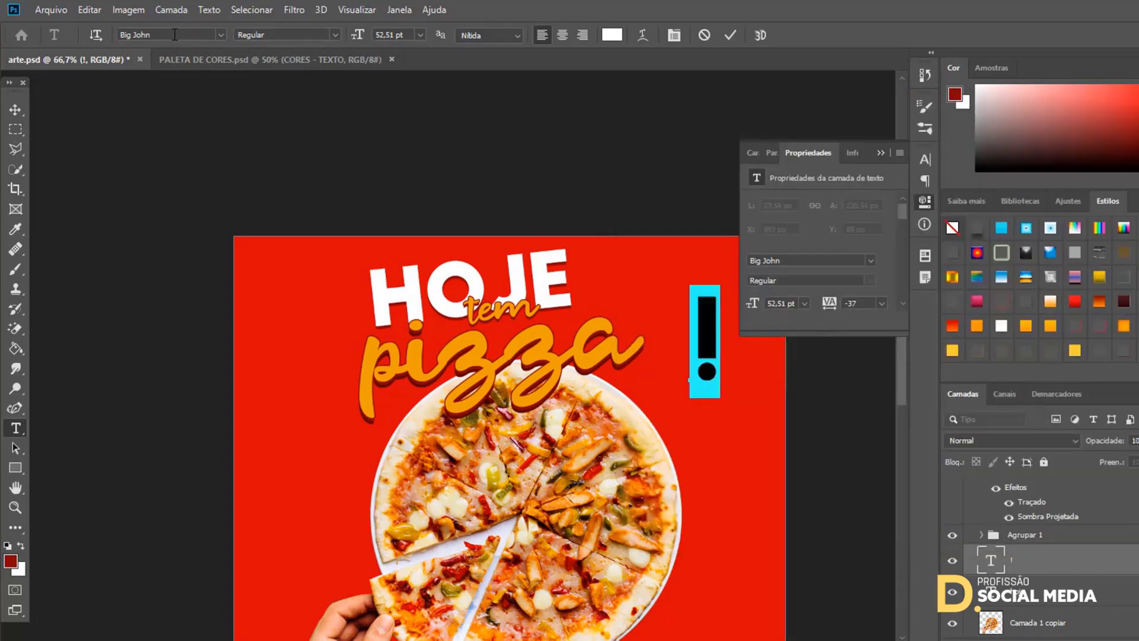
Step: Change the exclamation mark's font to Razan Script Regular and place it beside the pizza lettering at X 800 px, Y 93 px
click(175, 34)
text(razan)
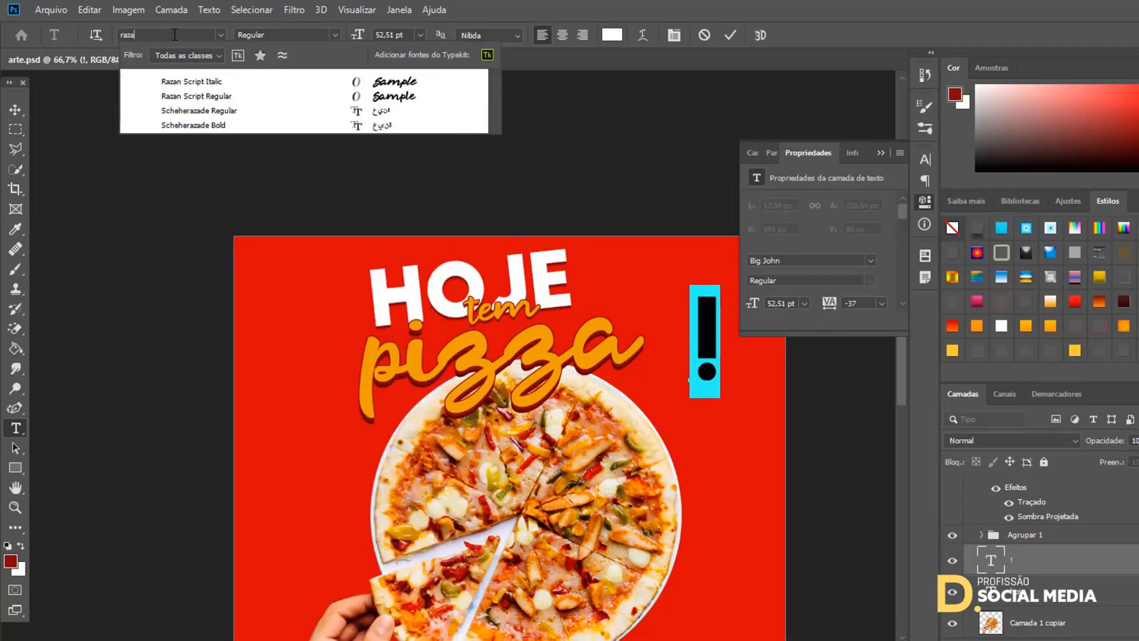
click(280, 77)
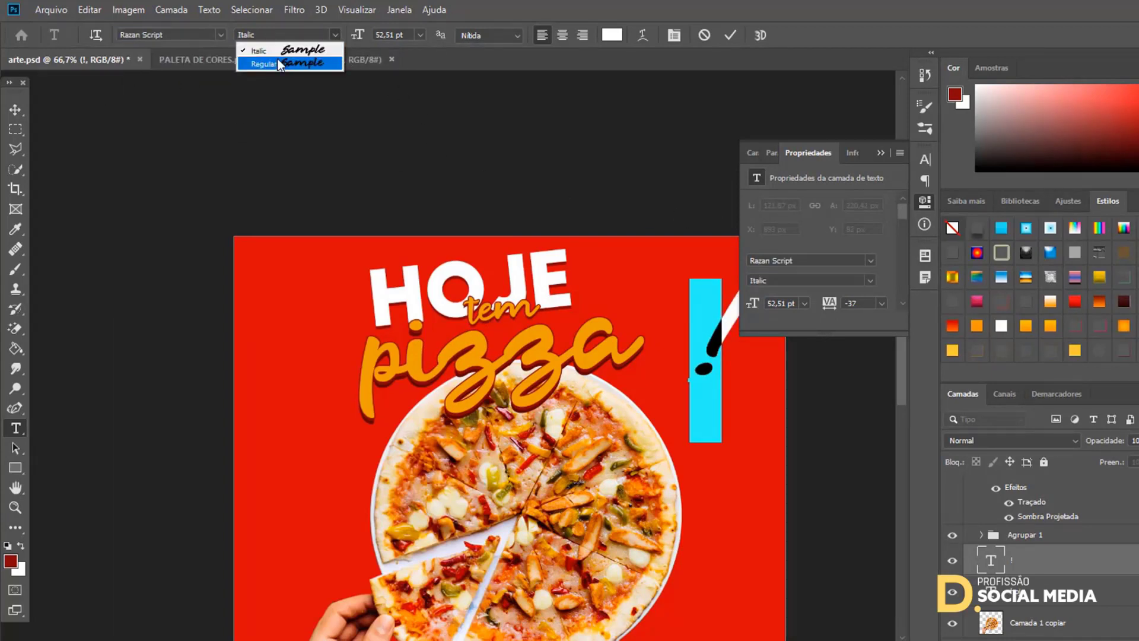
click(278, 62)
key(ctrl+Return)
key(v)
drag(701, 331, 662, 336)
Step: Give the exclamation mark a dark red drop shadow with 6 px distance, and nudge it to X 801 px, Y 91 px
double_click(1101, 564)
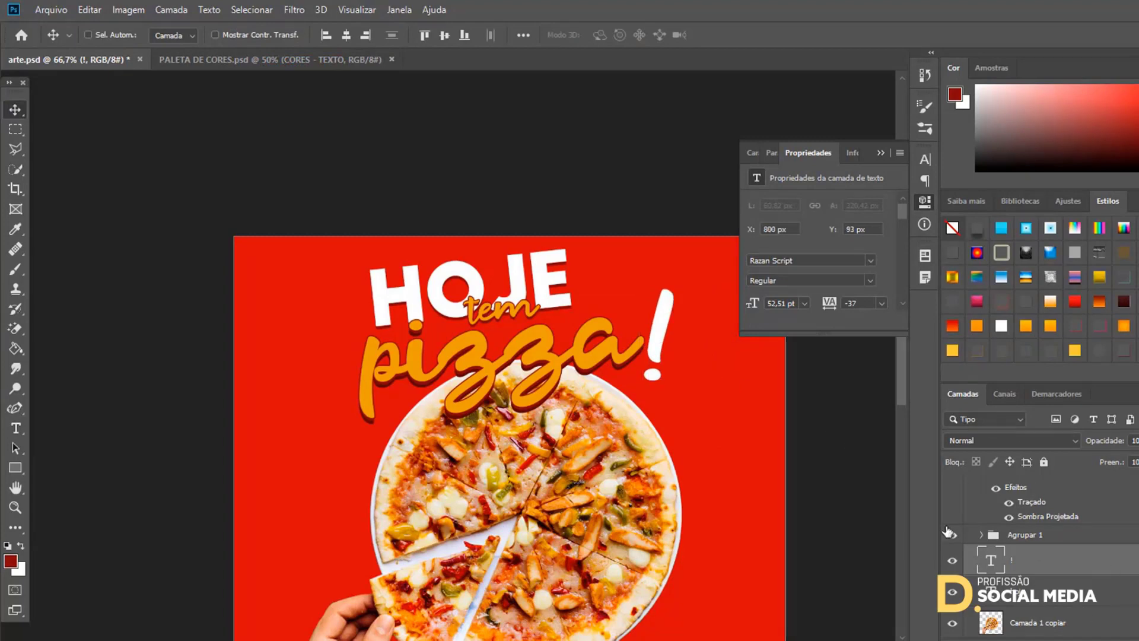
click(644, 451)
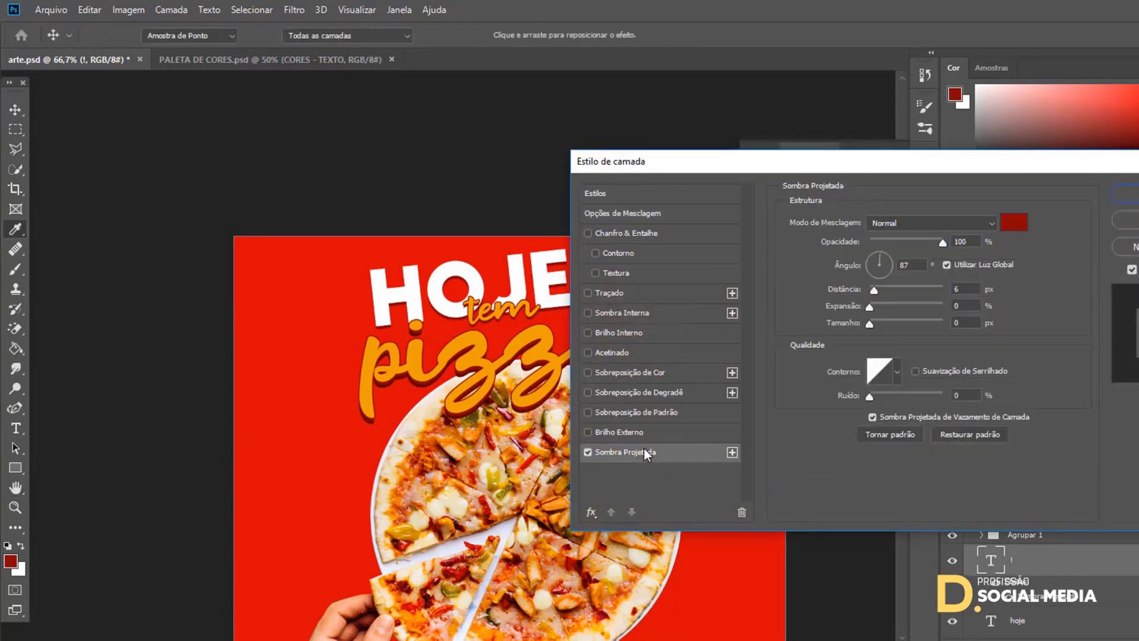
key(Return)
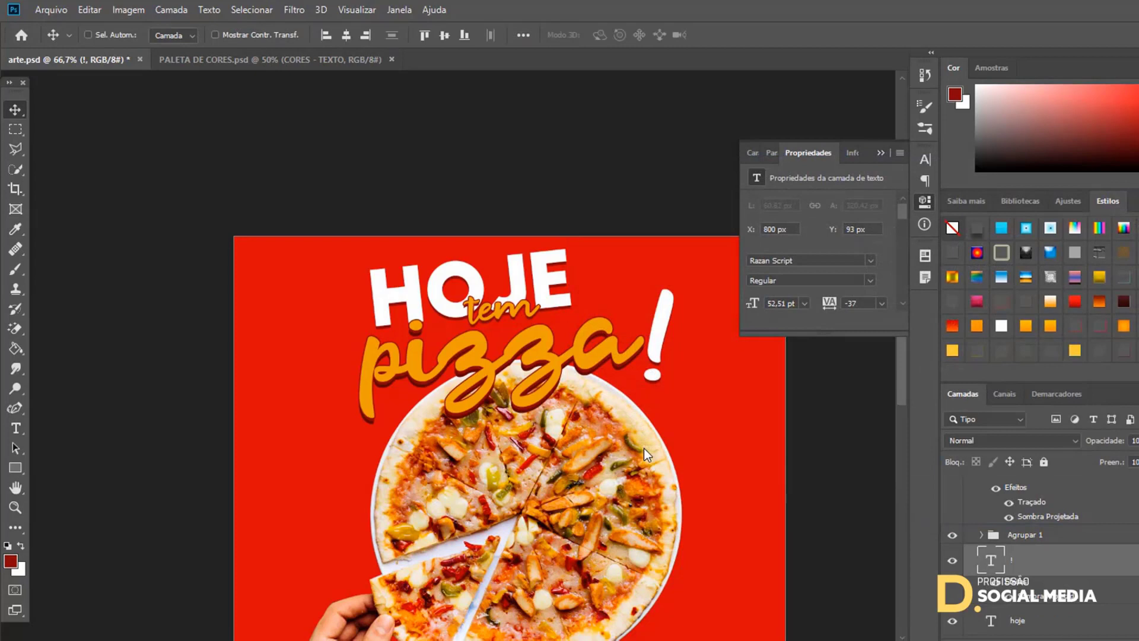
key(Right)
key(Up)
key(Up)
key(ctrl+minus)
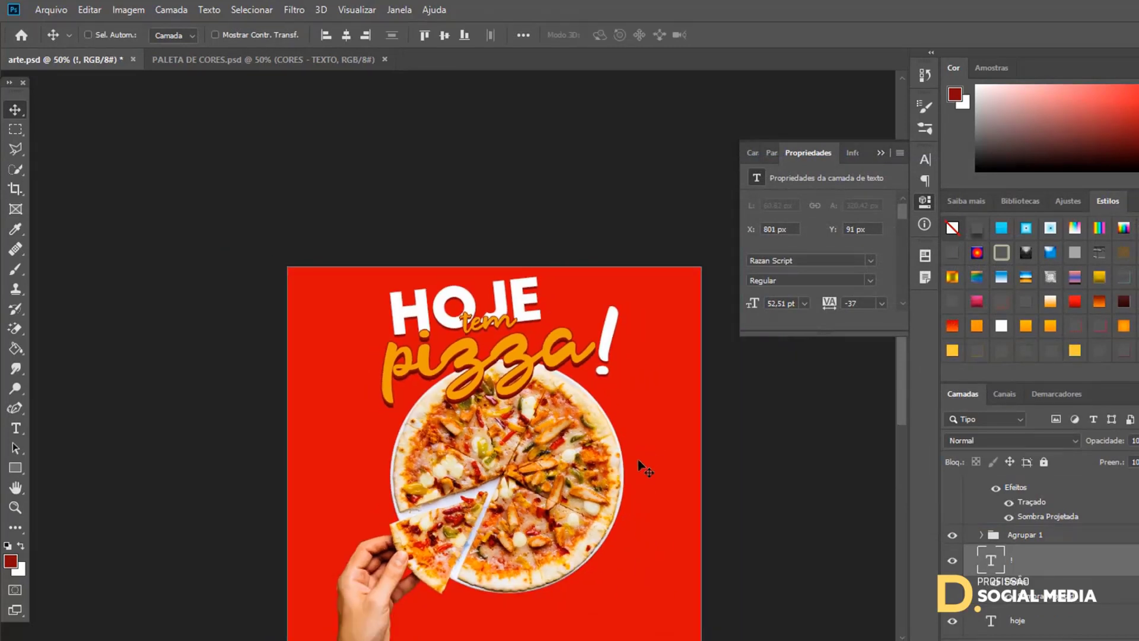
Step: Select all lettering layers together with the pizza photo and move the whole composition slightly down and right on the artboard
scroll(1025, 569, up, 1)
click(1022, 510)
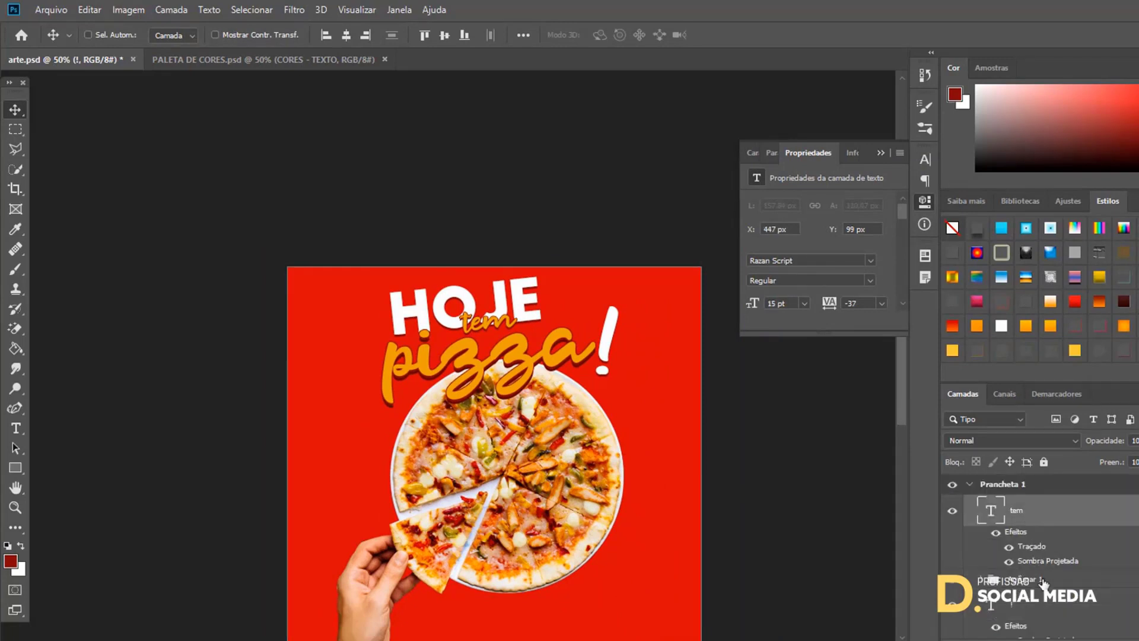
scroll(1023, 517, down, 2)
shift+click(1038, 616)
key(ctrl+minus)
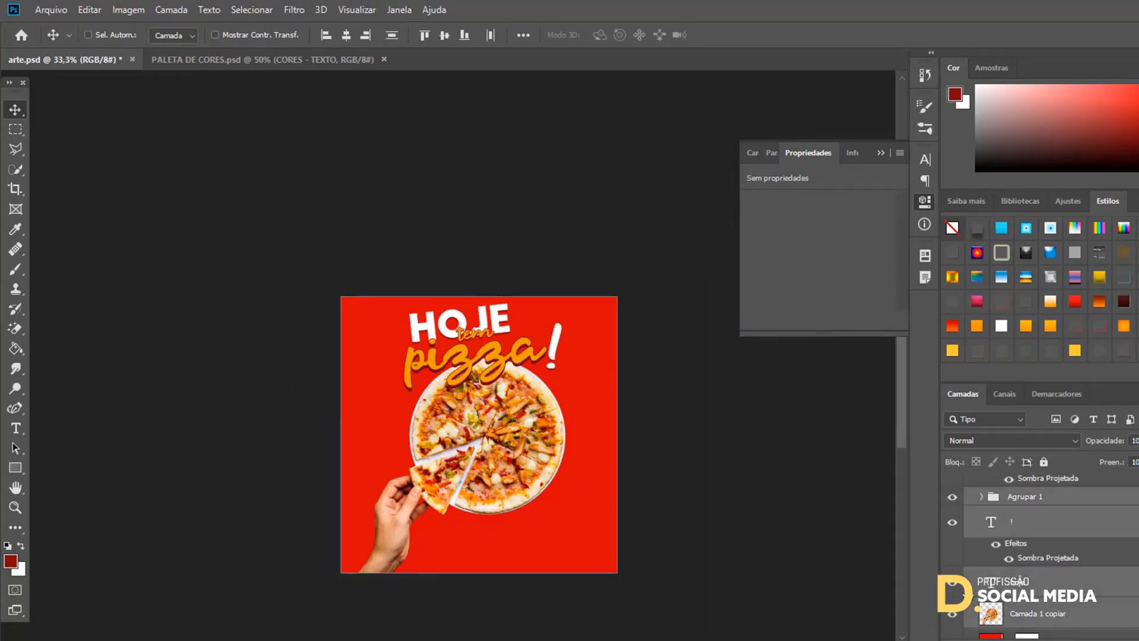
drag(500, 350, 504, 363)
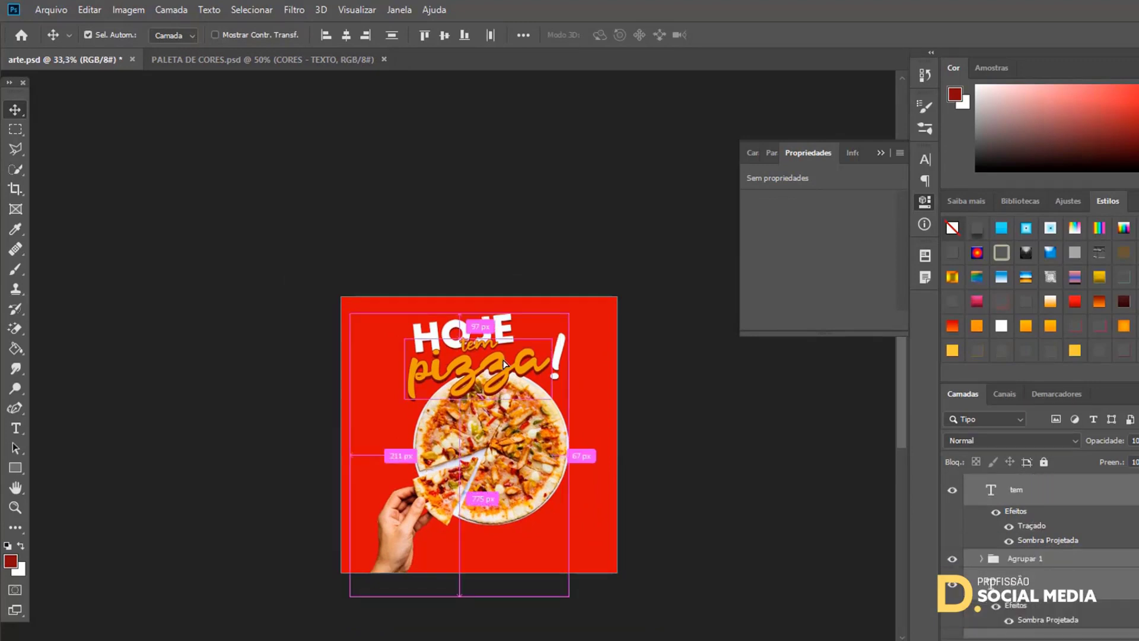
key(ctrl+plus)
key(ctrl+minus)
key(ctrl+plus)
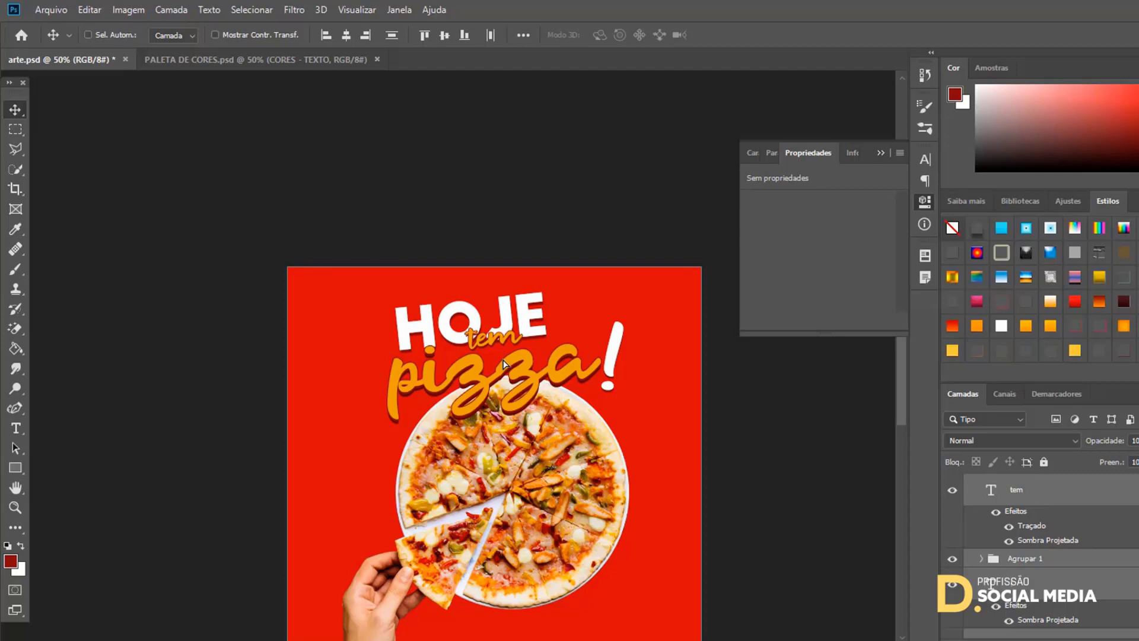
key(ctrl+minus)
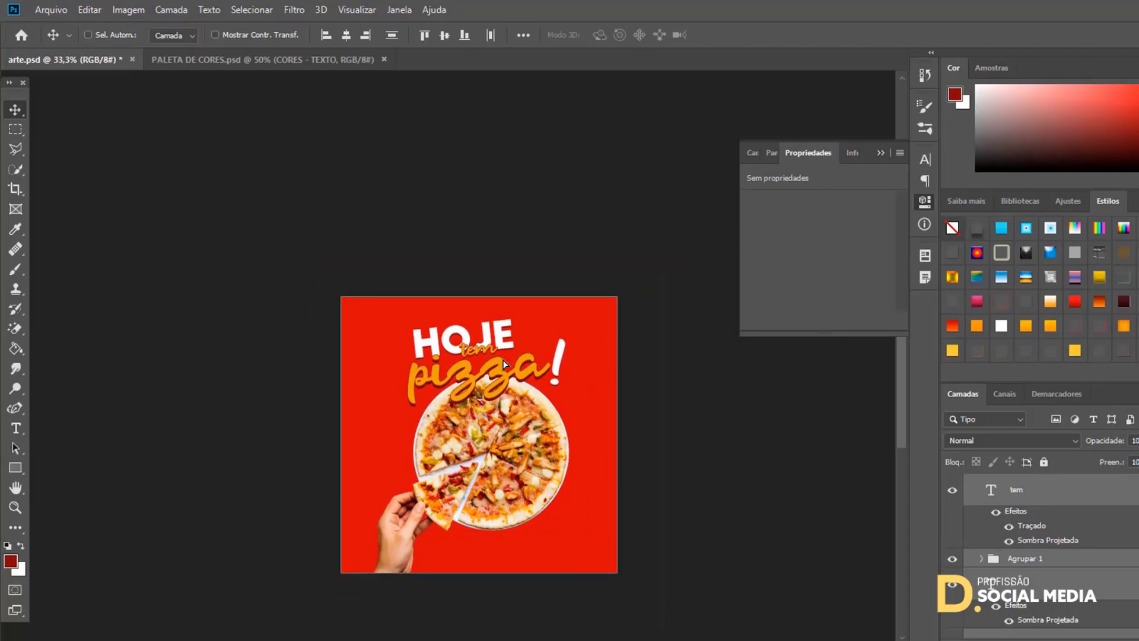
Step: Scale the pizza photo layer down to about 2.57 × 2.68 in and place it at X 92 px, Y 302 px
click(1045, 597)
scroll(1044, 597, down, 2)
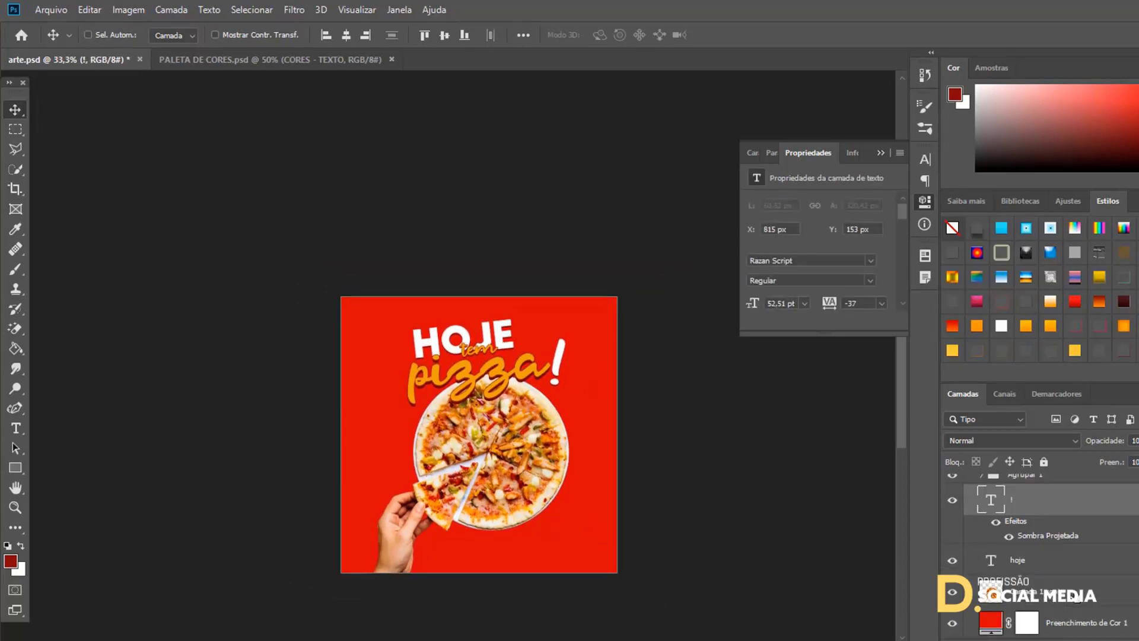
click(1045, 594)
key(ctrl+t)
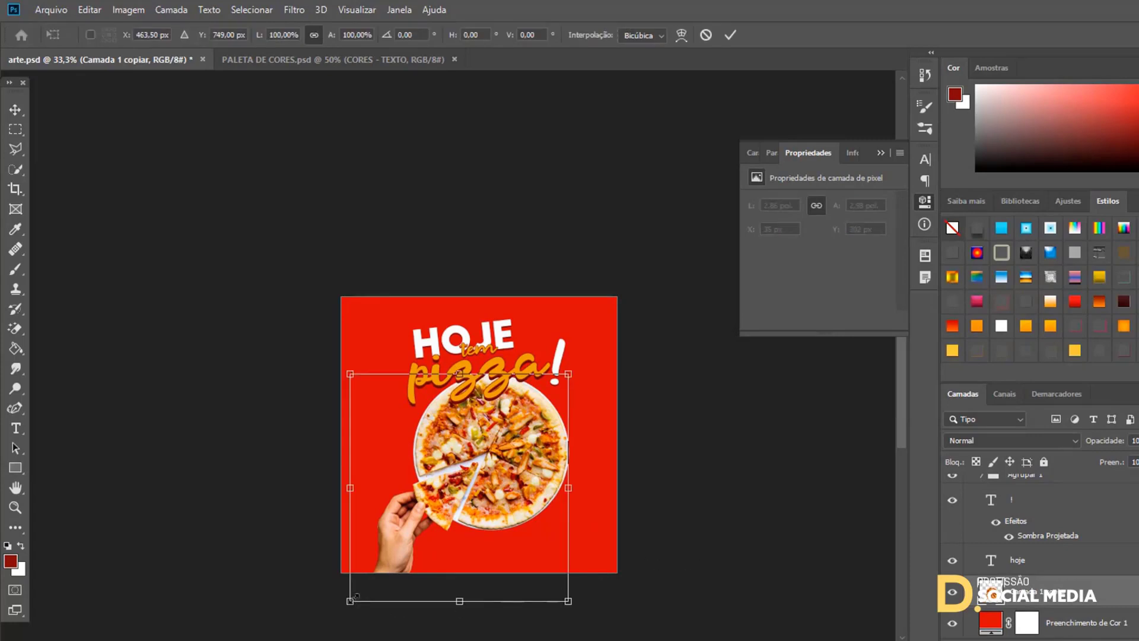
drag(350, 601, 373, 577)
key(ctrl+z)
key(Return)
drag(512, 496, 503, 487)
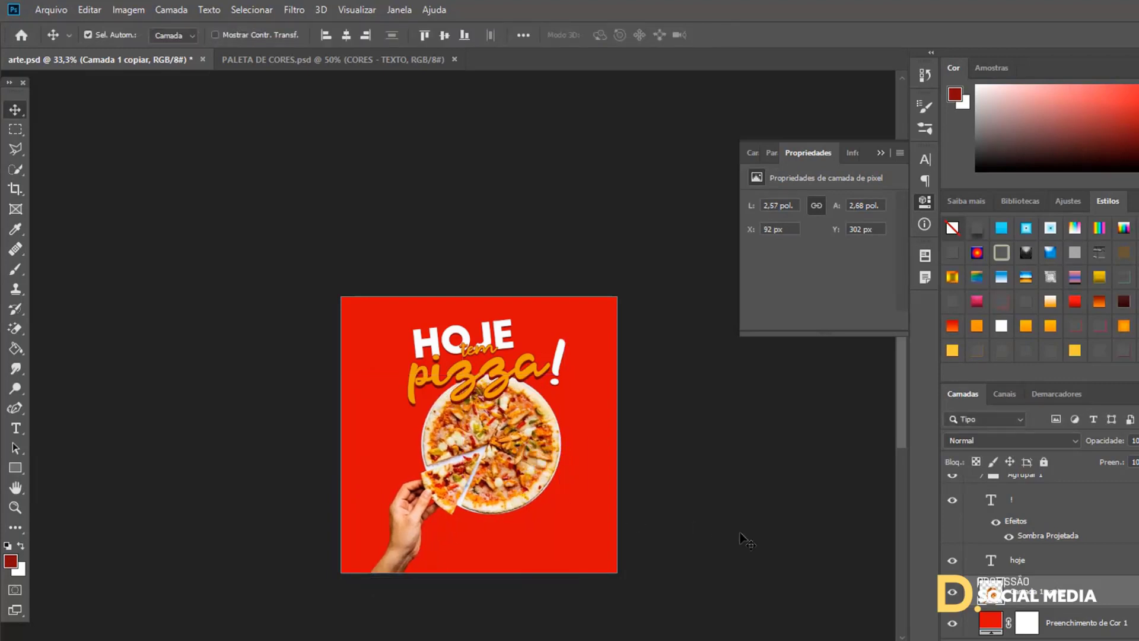
Step: Nudge all the title lettering layers together slightly down toward the pizza and save the document
key(ctrl+plus)
click(1120, 567)
scroll(1061, 551, up, 2)
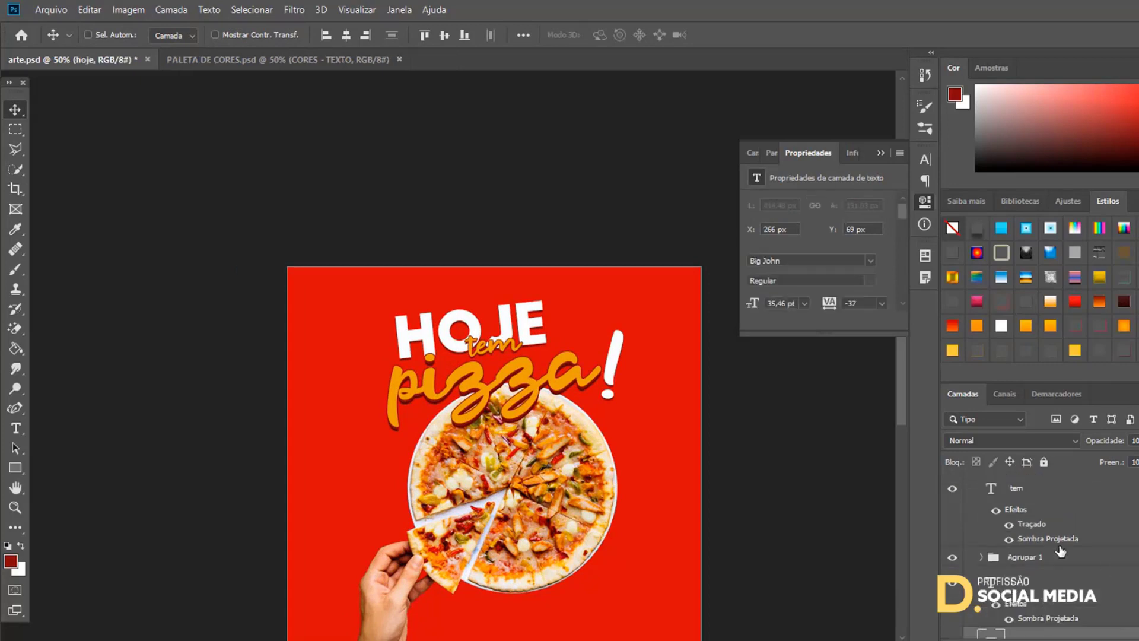
scroll(1051, 525, up, 1)
shift+click(1050, 522)
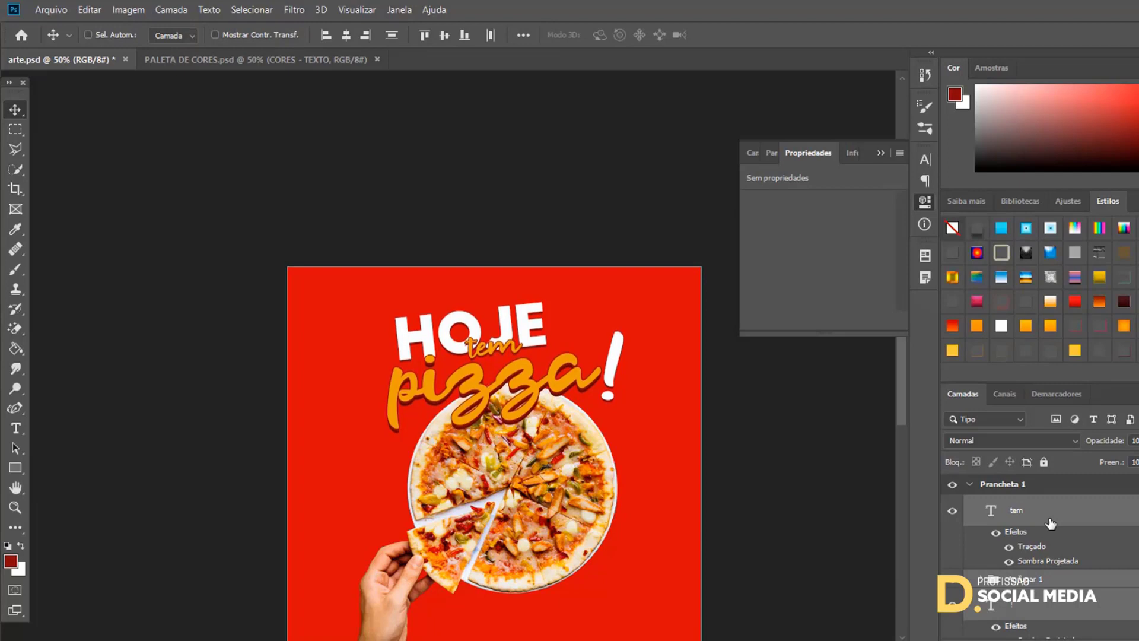
key(ctrl+minus)
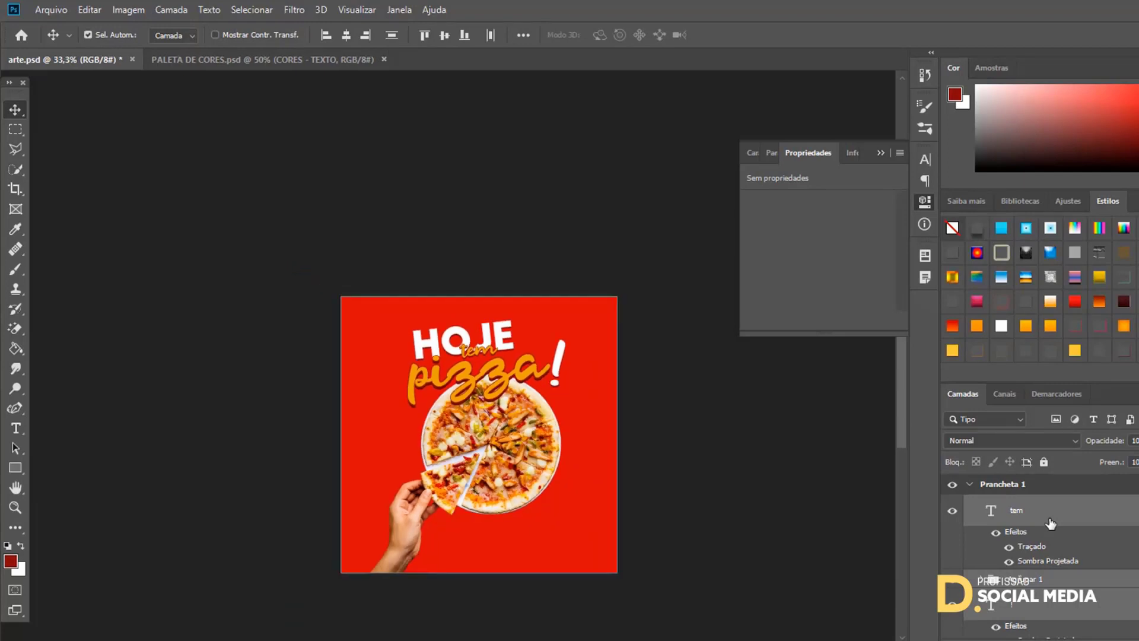
key(ctrl+s)
Step: Nudge the tem text down to Y 175 px between HOJE and pizza, and save the document
key(ctrl+plus)
key(ctrl+plus)
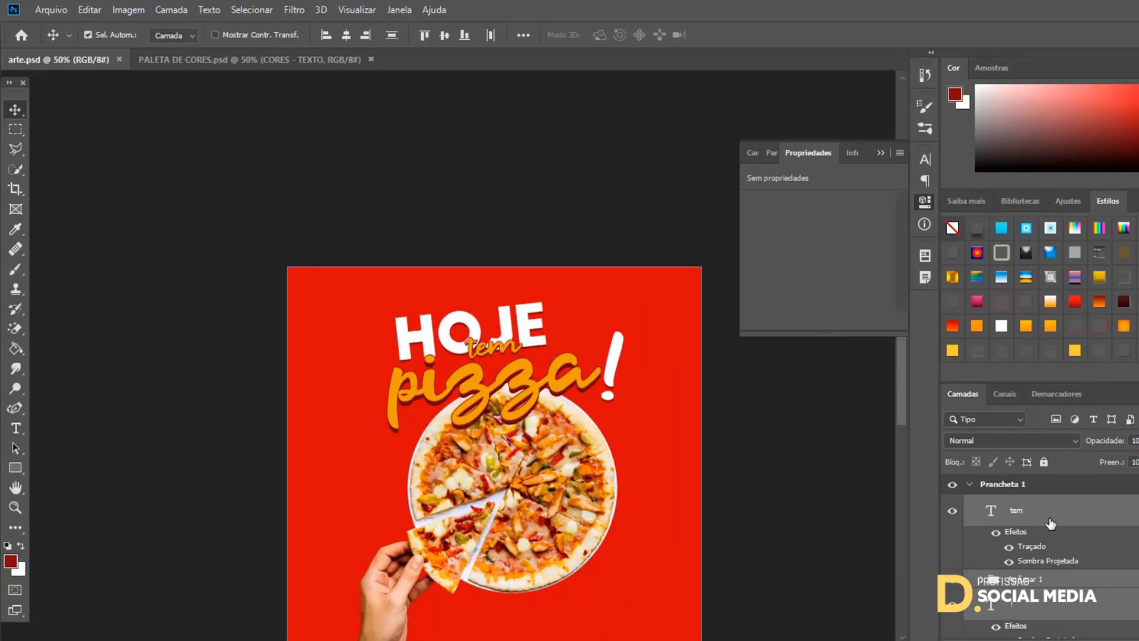
click(1015, 523)
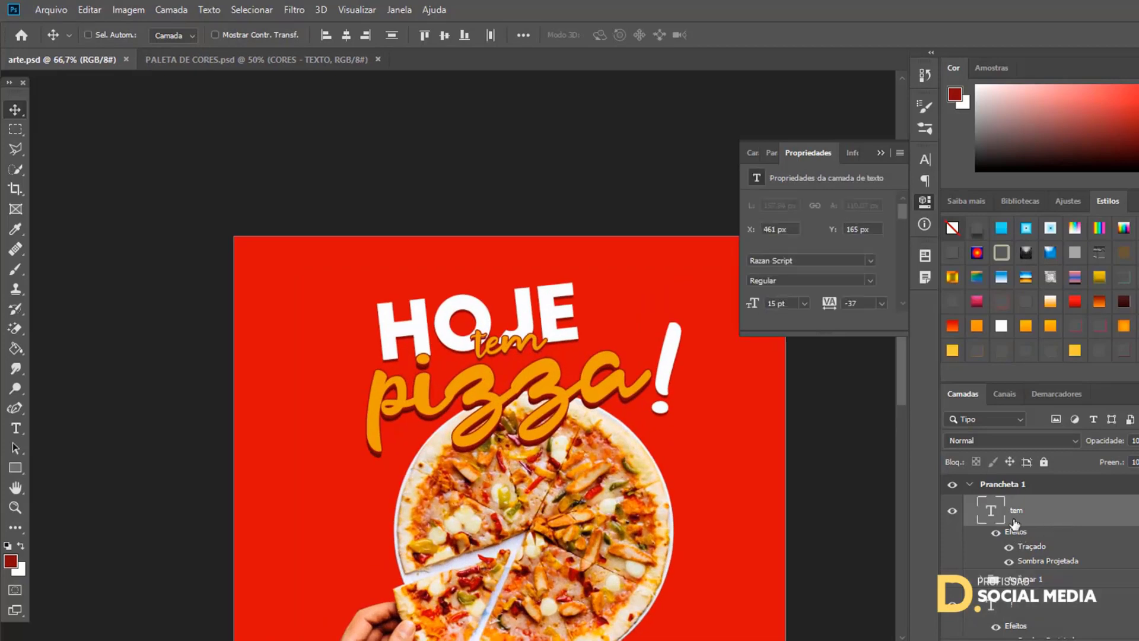
key(Down)
key(Down)
key(Down)
key(Down)
key(Down)
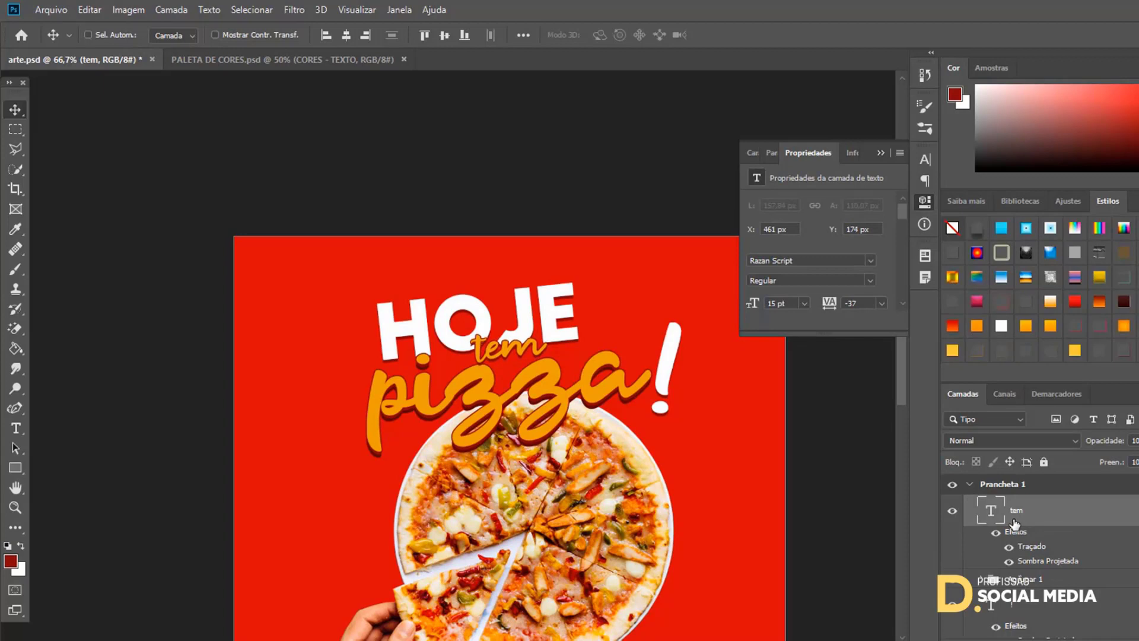
key(ctrl+s)
key(ctrl+minus)
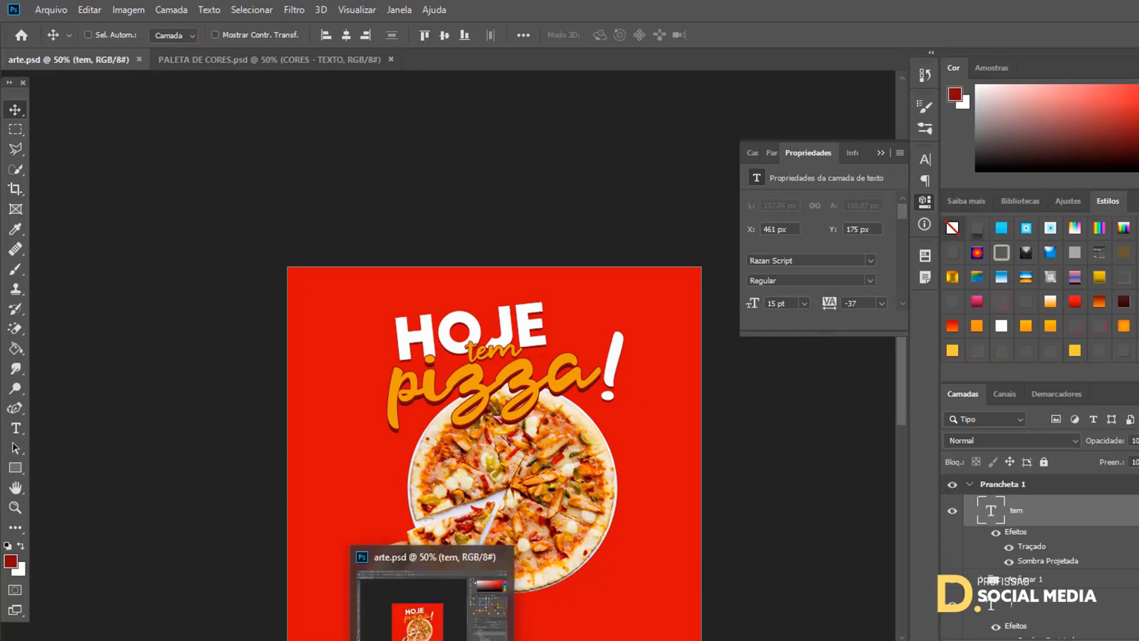
Step: Switch to ENFEITES.ai in Illustrator and release the clipping mask of the large ELEMENTOS artwork
click(432, 639)
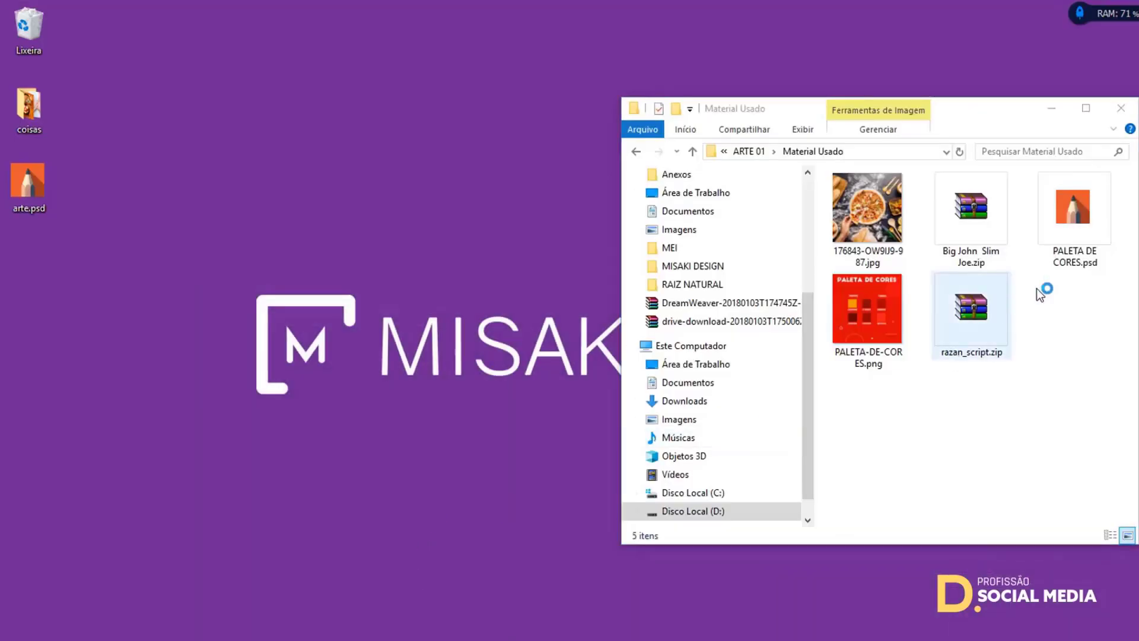
click(1055, 112)
click(1055, 112)
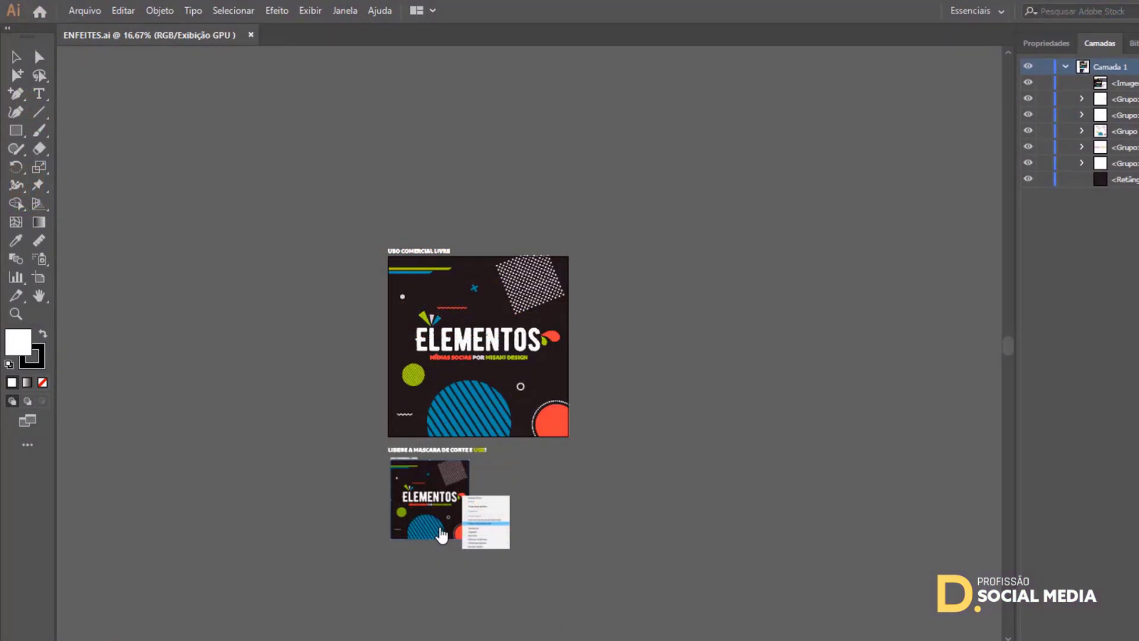
key(ctrl+plus)
key(ctrl+plus)
click(478, 430)
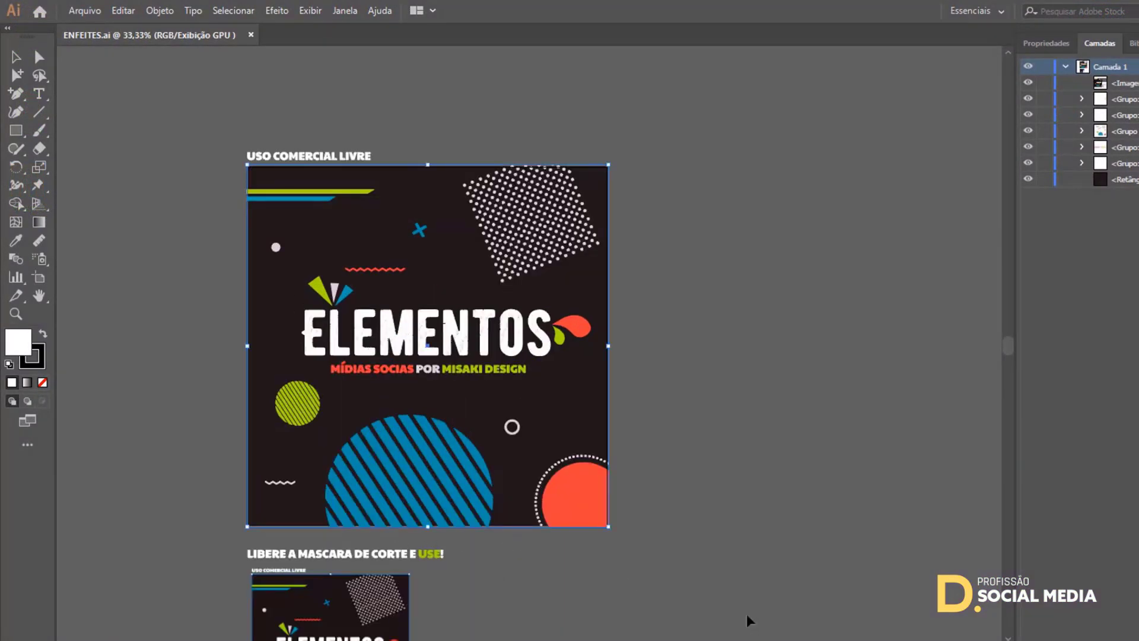
right_click(489, 235)
click(593, 365)
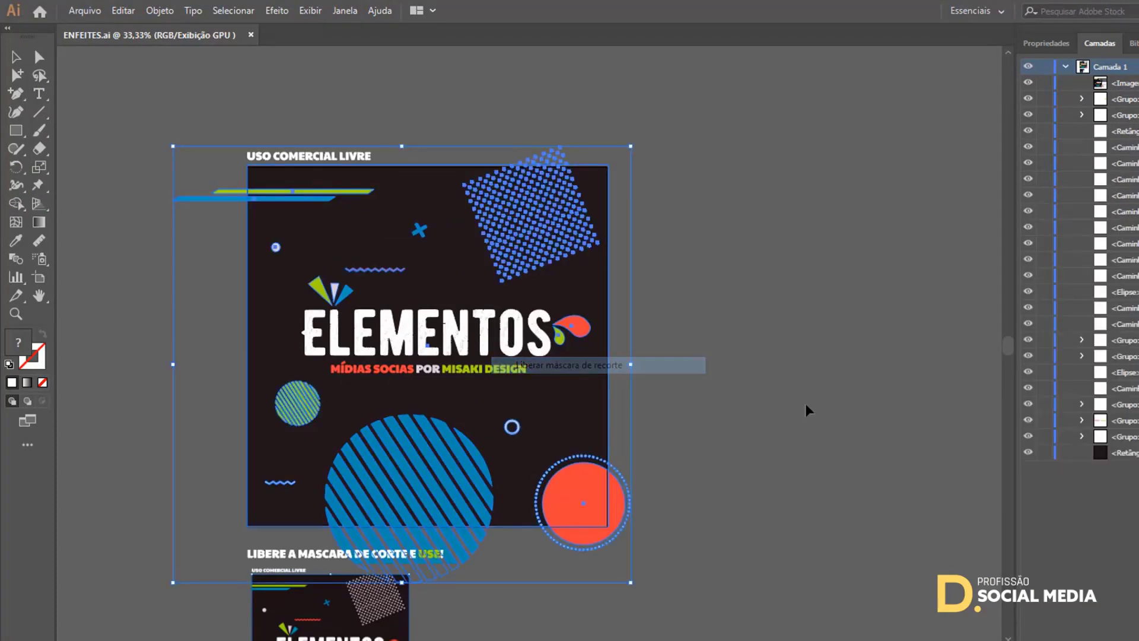
Step: Copy the blue striped circle into arte.psd in Photoshop as a smart object, scaled to about 24.5% over the artboard's upper-right corner
click(364, 536)
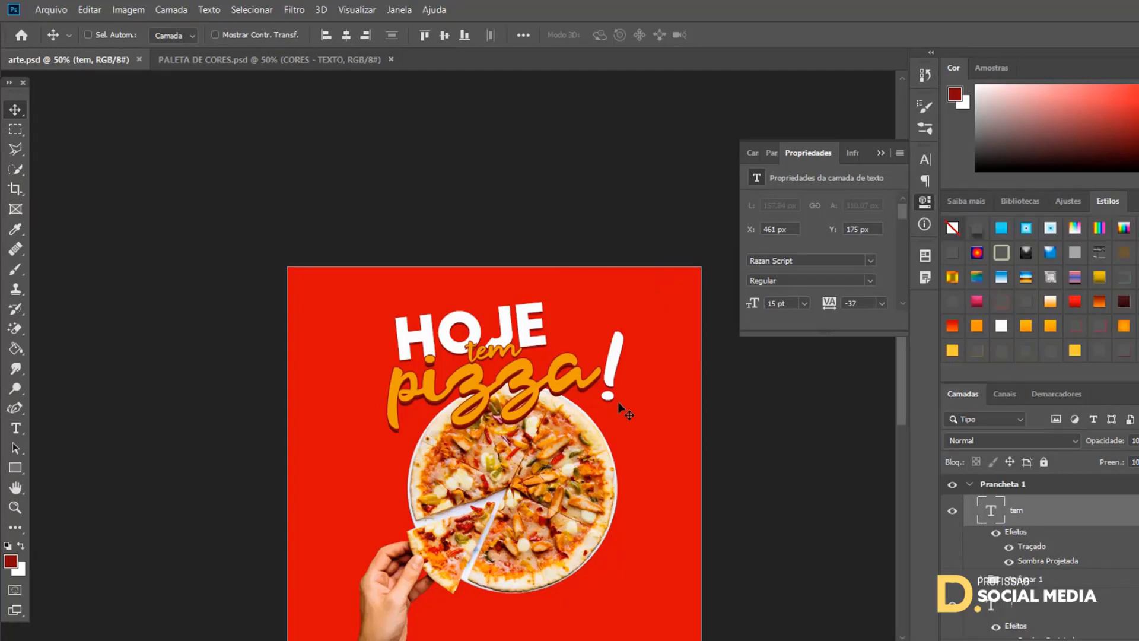
key(ctrl+v)
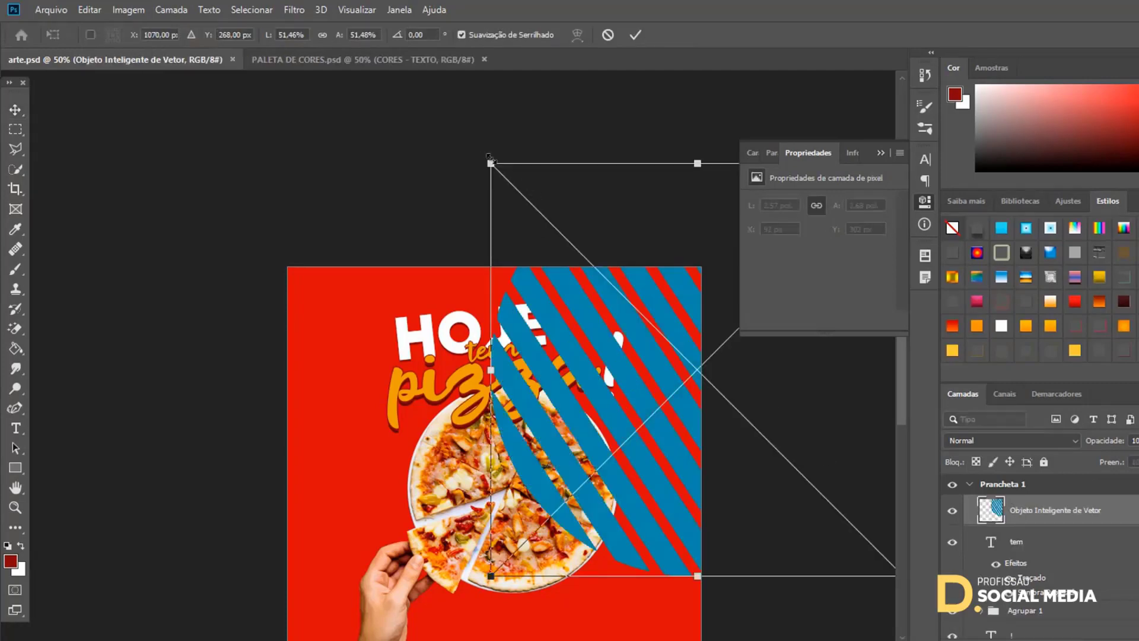
drag(488, 157, 739, 344)
drag(780, 417, 656, 226)
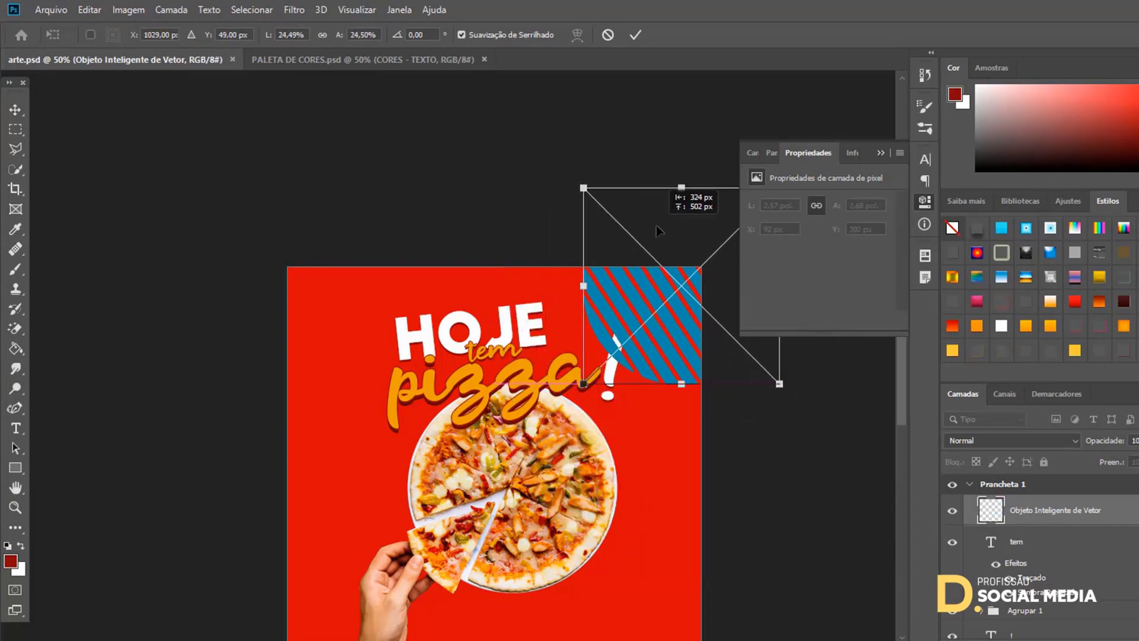
key(Return)
Step: Move the striped circle layer below the pizza photo, directly above the Preenchimento de Cor 1 layer
scroll(1038, 546, down, 3)
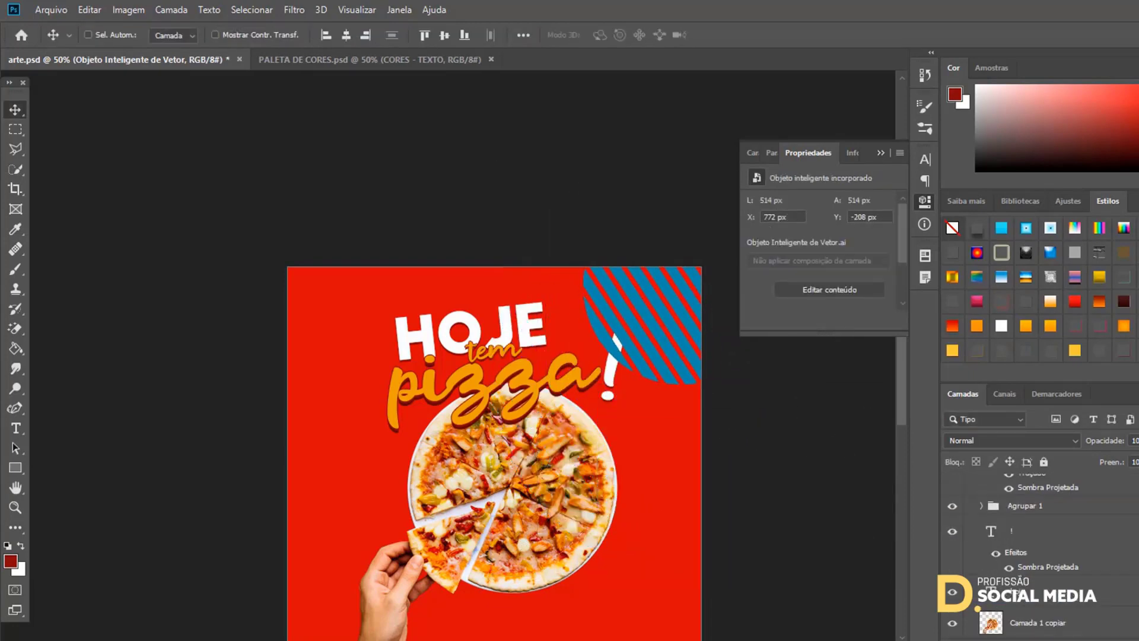
scroll(1038, 546, down, 2)
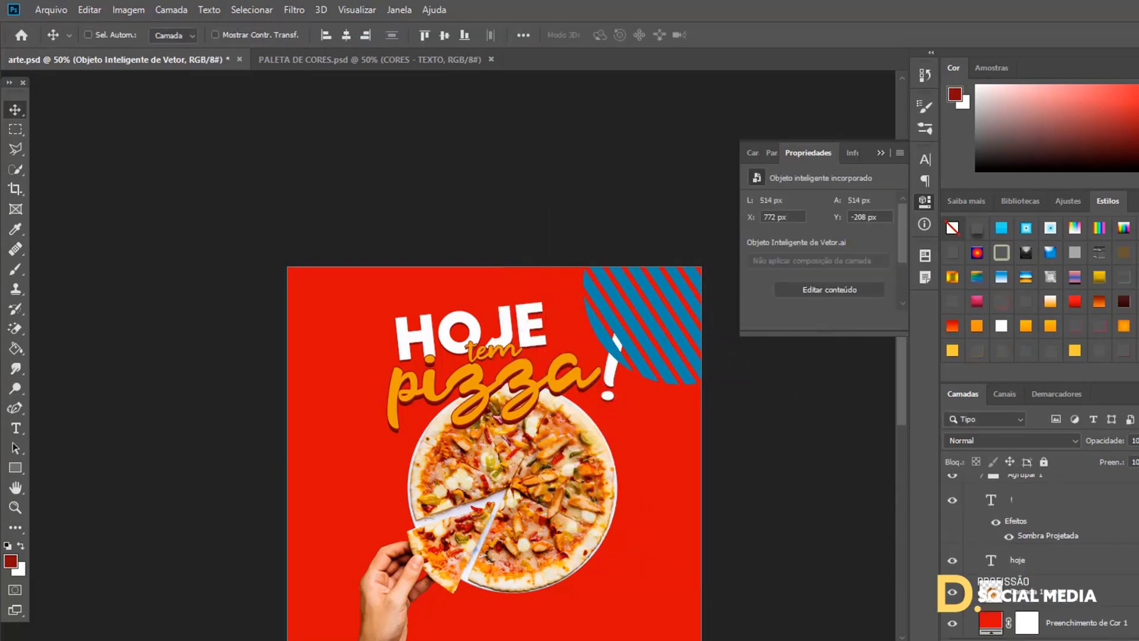
Step: Sample the light red #D72222 background swatch from PALETA DE CORES.psd as the foreground color and return to arte.psd
click(363, 57)
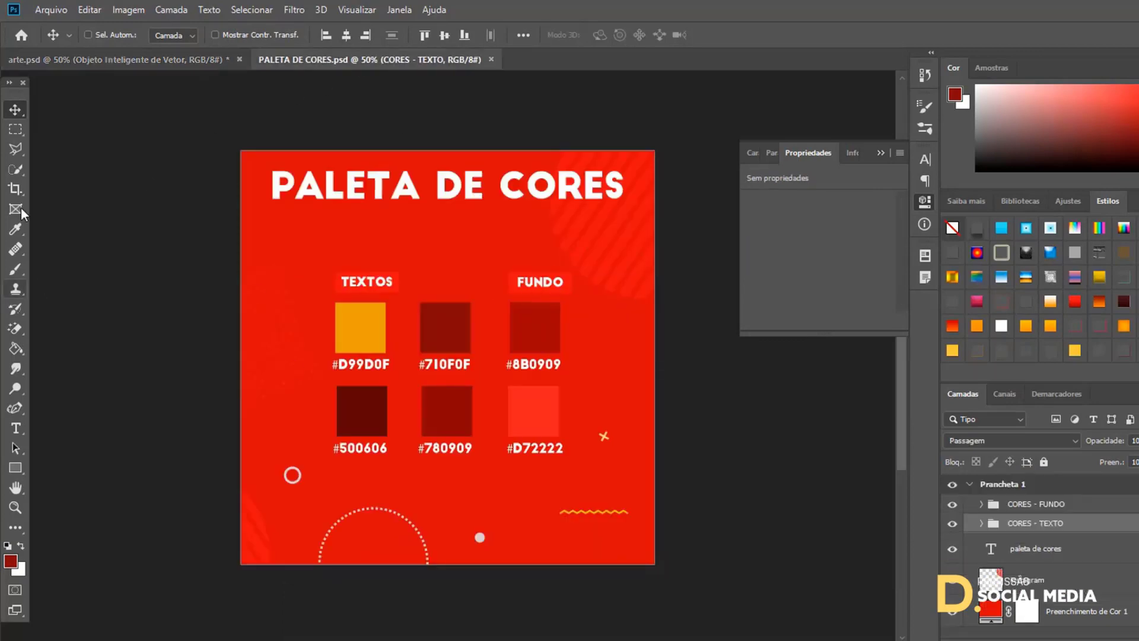
click(15, 229)
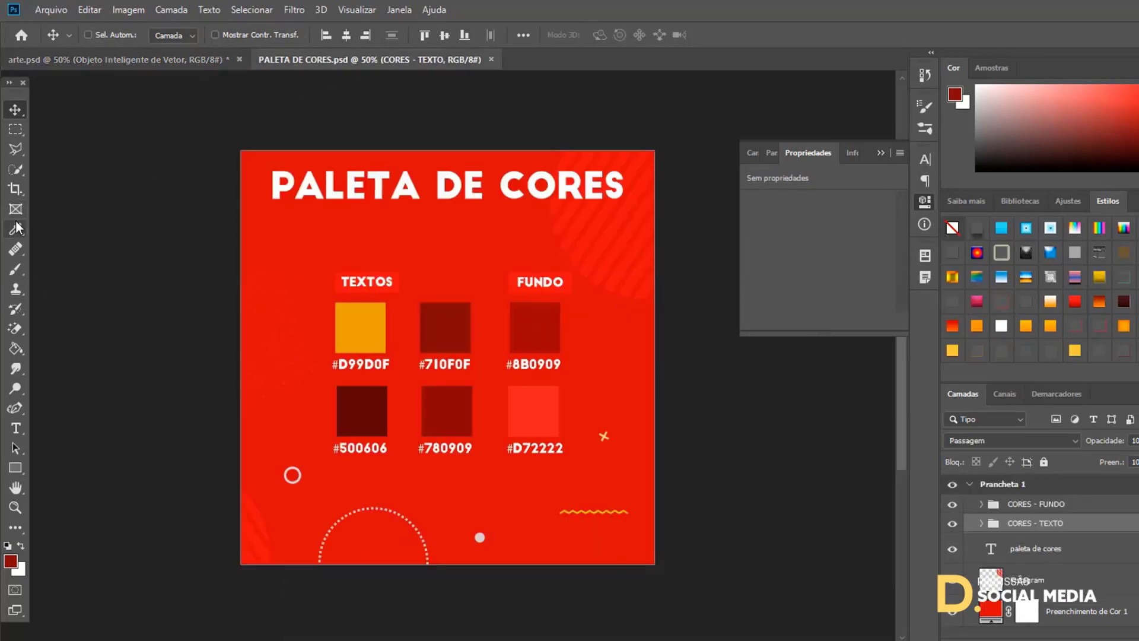
click(545, 399)
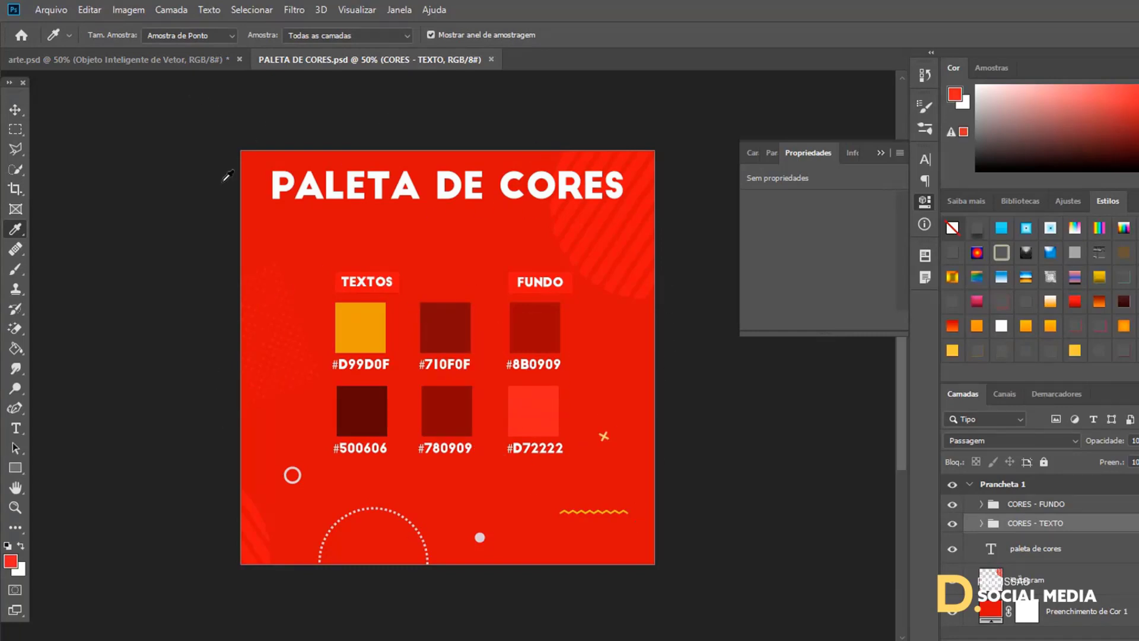
click(163, 61)
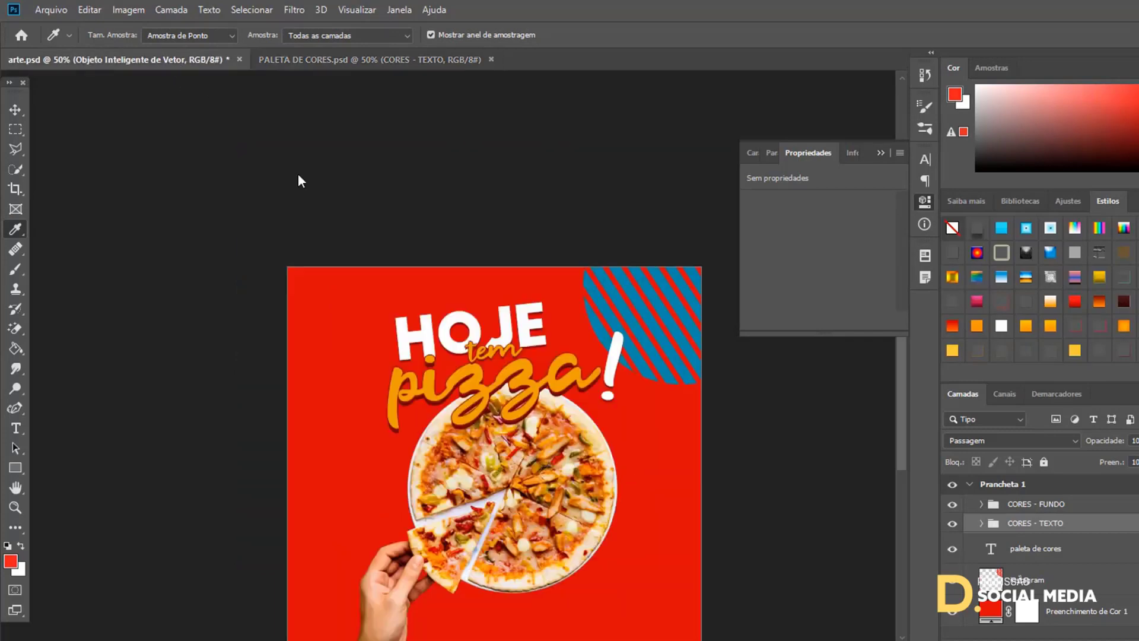
Step: Add a Color Overlay to the striped circle layer using the light red #D72222 foreground color
double_click(1124, 623)
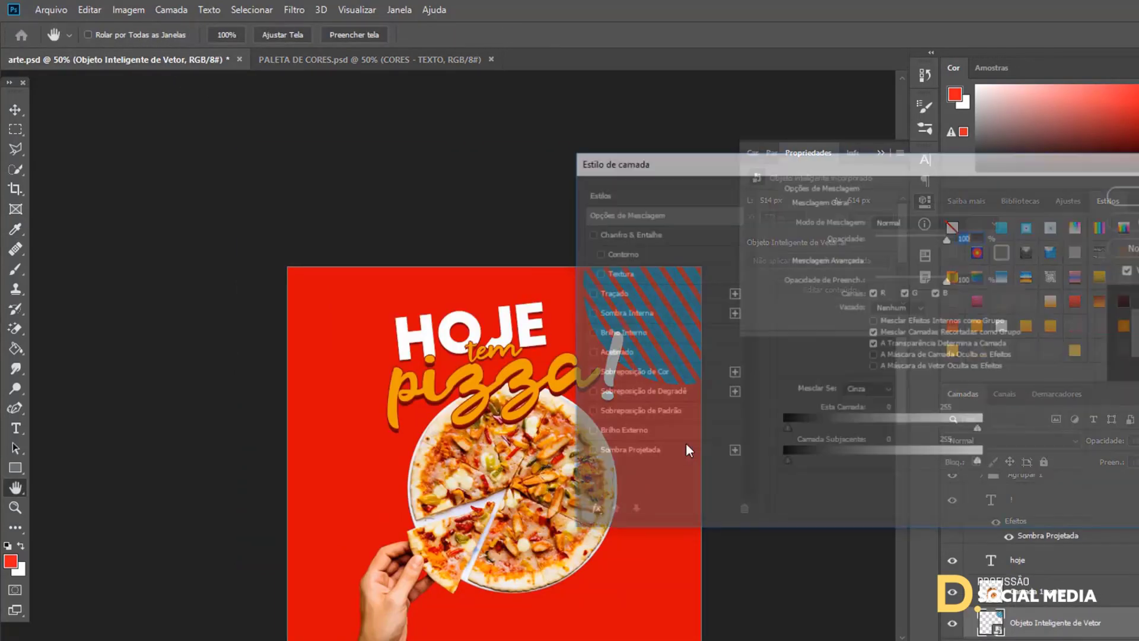
click(651, 374)
click(1014, 222)
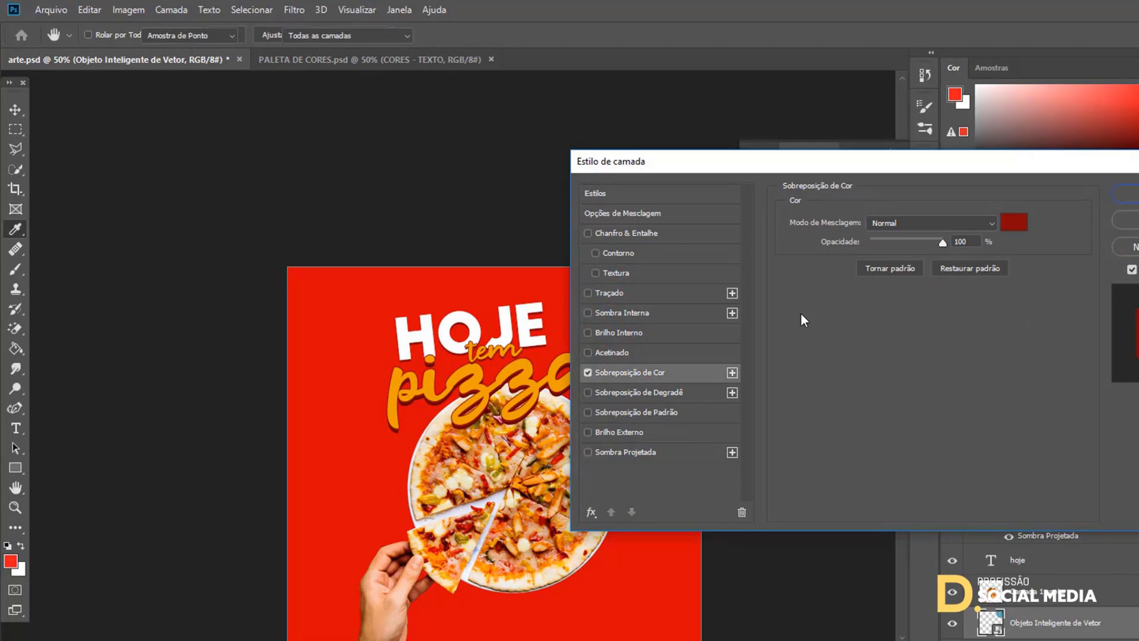
click(13, 557)
key(Return)
key(Return)
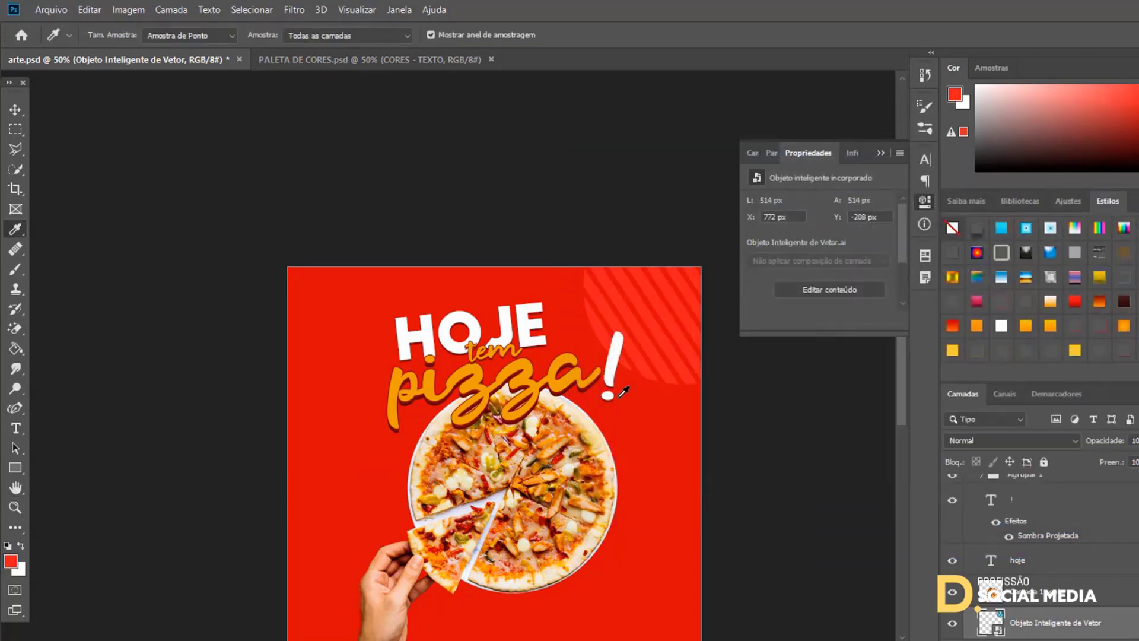
Step: Rotate the striped circle about 51° and reposition it over the artboard's upper-right corner at about X 771 px, Y -224 px
click(15, 112)
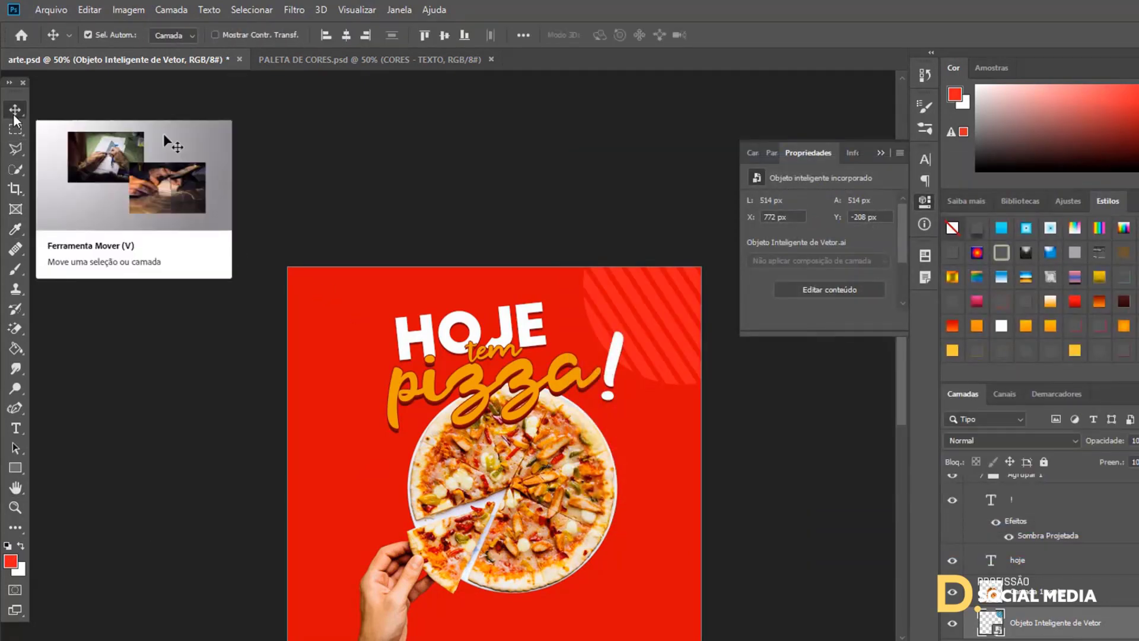
key(ctrl+minus)
key(ctrl+t)
drag(720, 387, 613, 425)
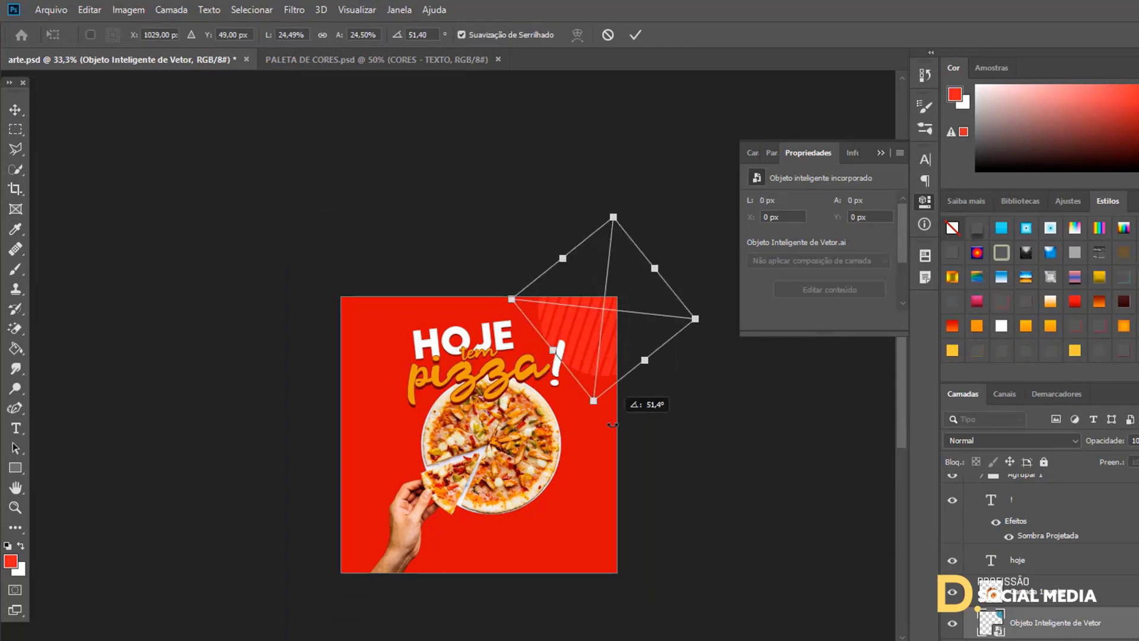
key(Return)
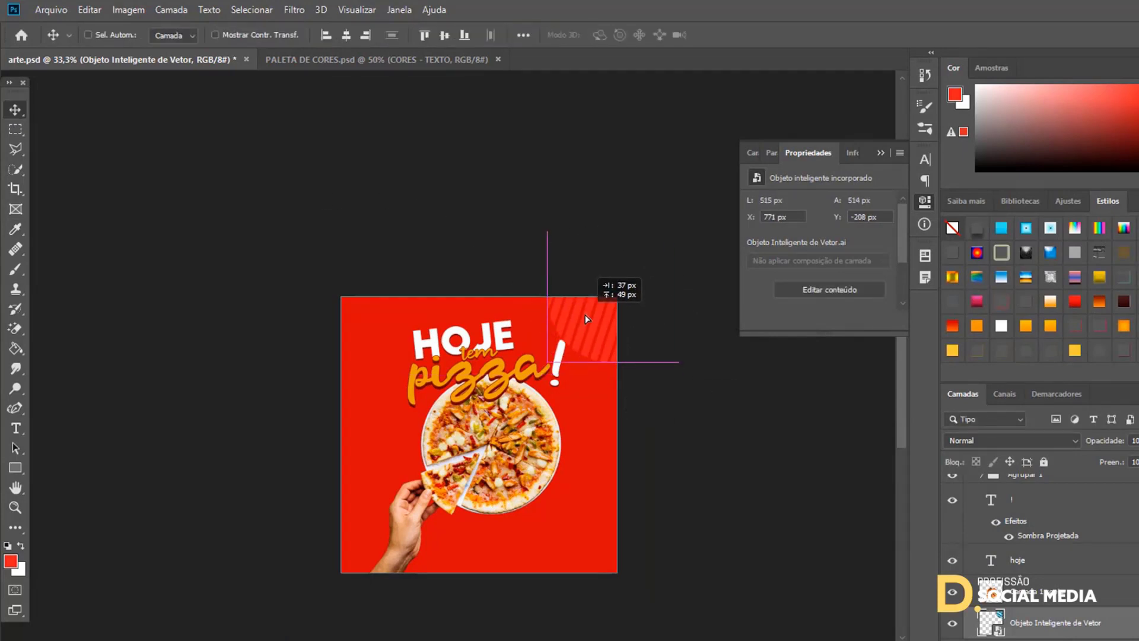
drag(579, 323, 579, 323)
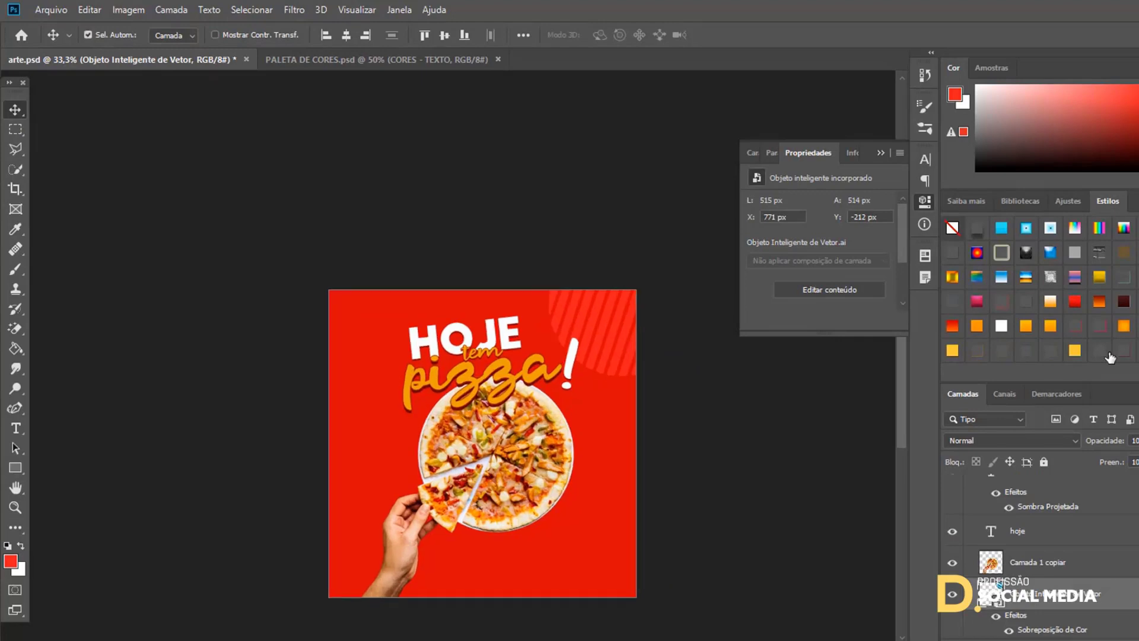
key(ctrl+plus)
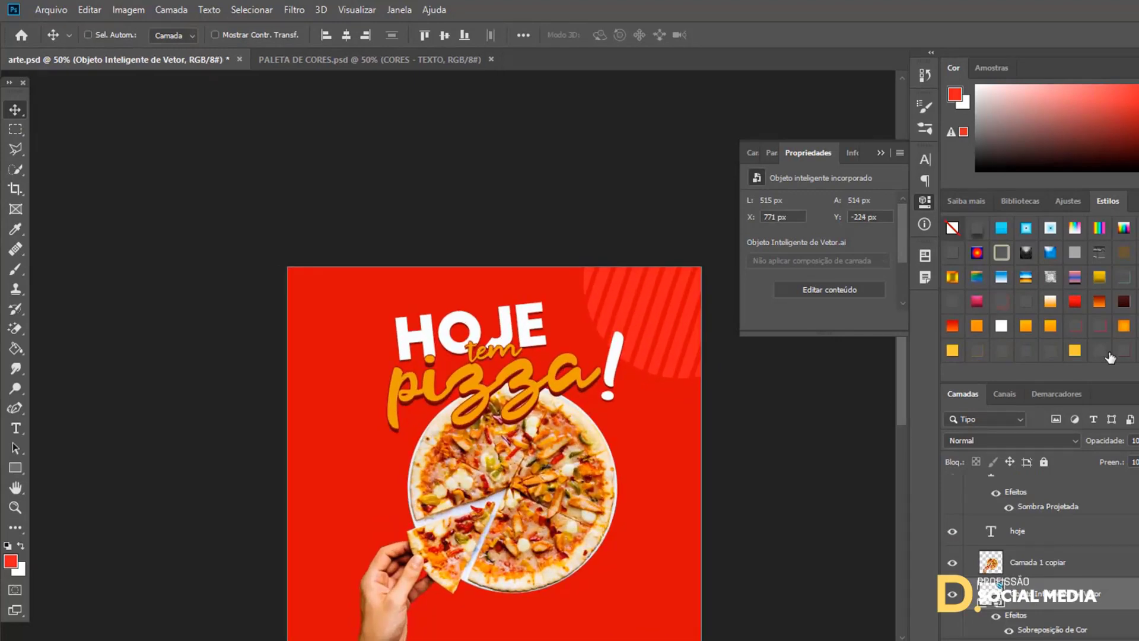
key(ctrl+minus)
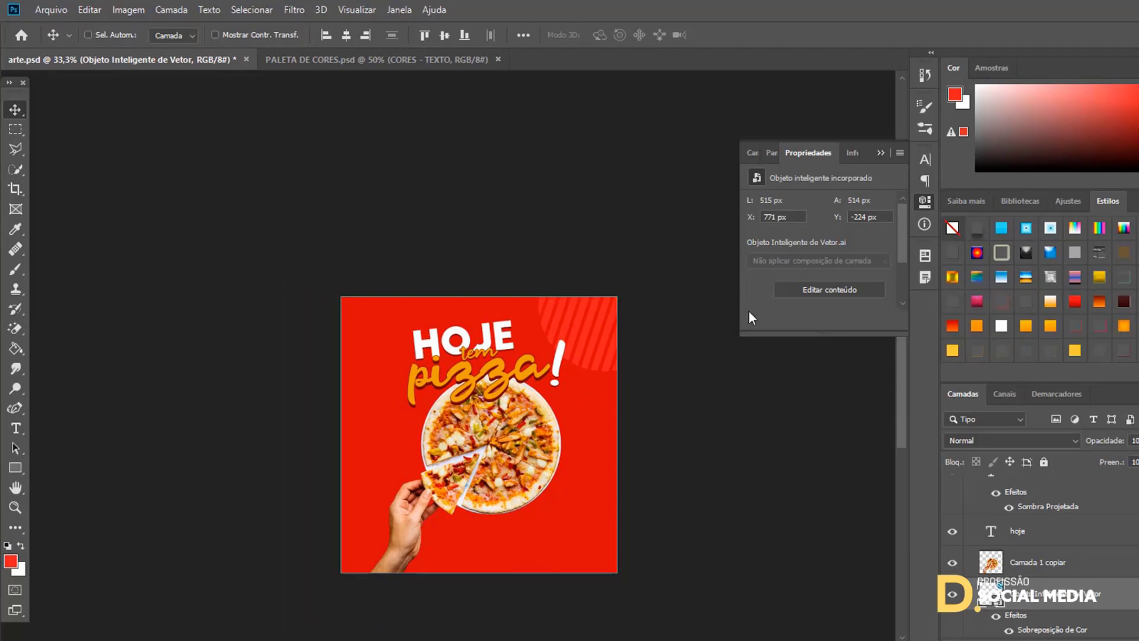
Step: Duplicate the striped circle into the artboard's lower-left corner and rotate it, placing it at about X -339 px, Y 848 px
drag(605, 325, 321, 602)
mouse_move(362, 541)
mouse_down()
mouse_move(358, 549)
mouse_move(368, 537)
mouse_up()
key(ctrl+t)
drag(374, 437, 429, 515)
key(Return)
drag(376, 551, 369, 544)
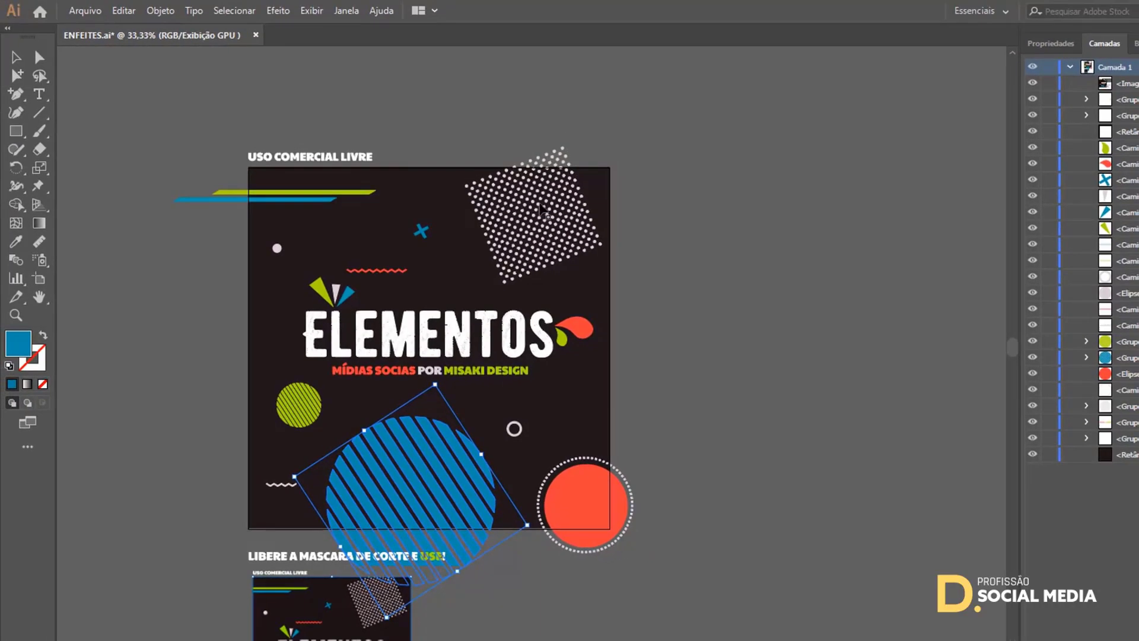
Step: Copy the white dotted square from ENFEITES.ai in Illustrator into arte.psd in Photoshop, scaled to about 26.4% across the artboard's left edge
click(545, 227)
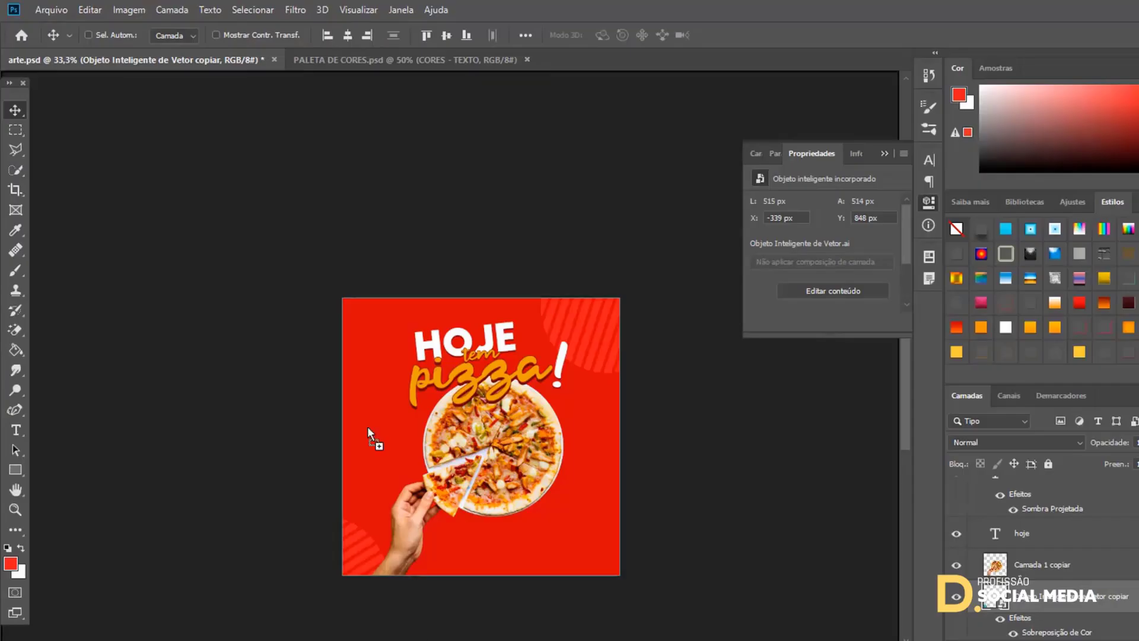
key(ctrl+v)
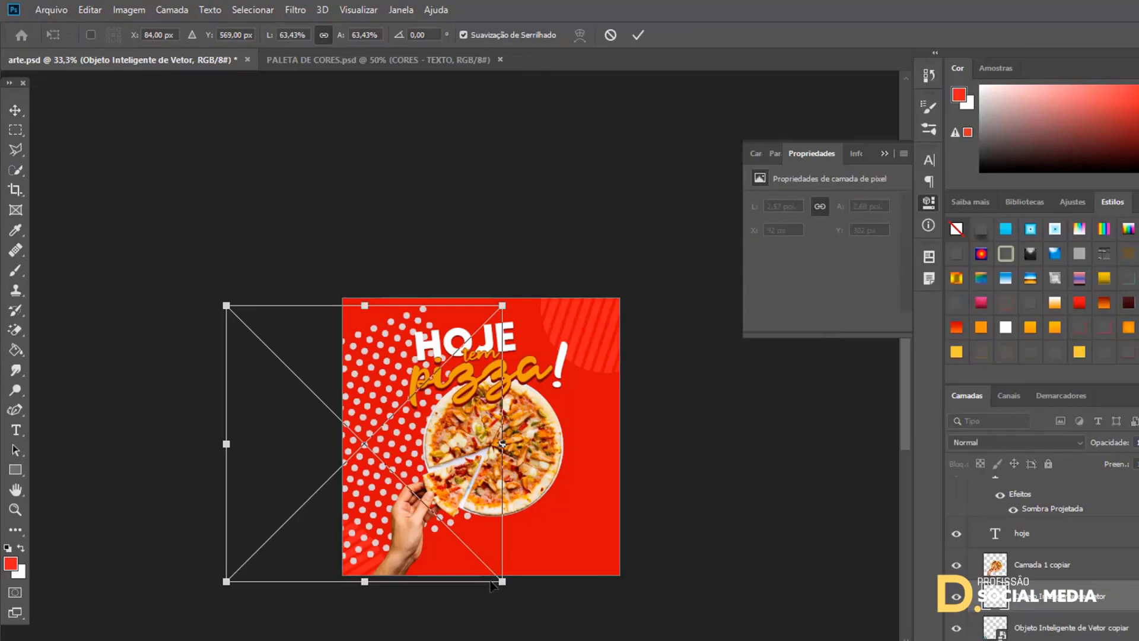
drag(501, 586, 338, 418)
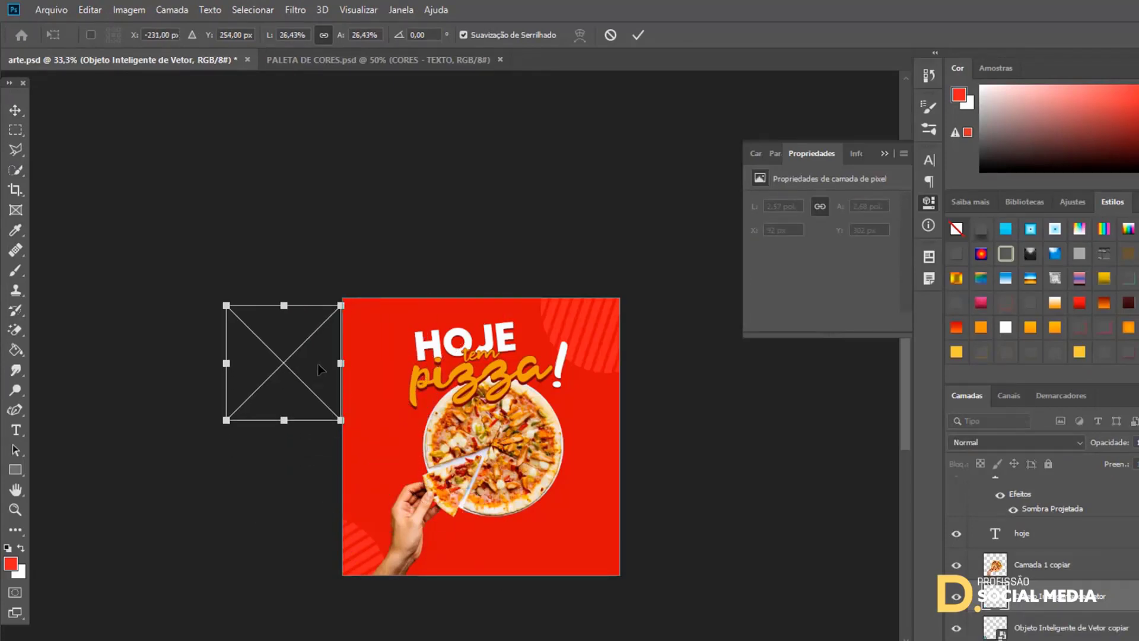
drag(326, 364, 364, 420)
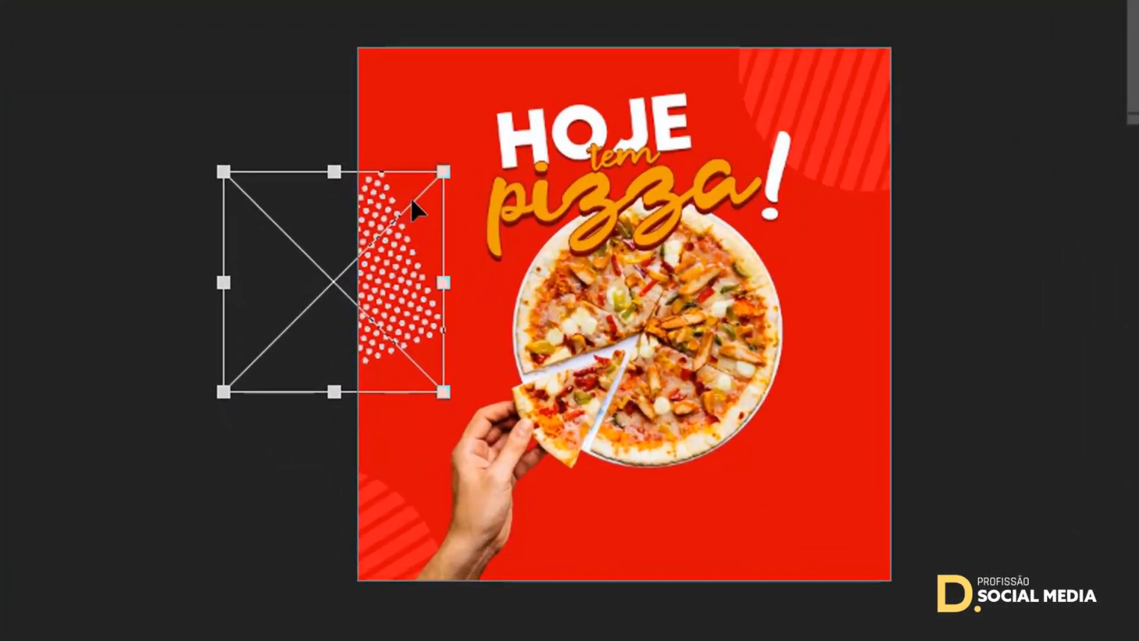
drag(458, 148, 462, 185)
key(Return)
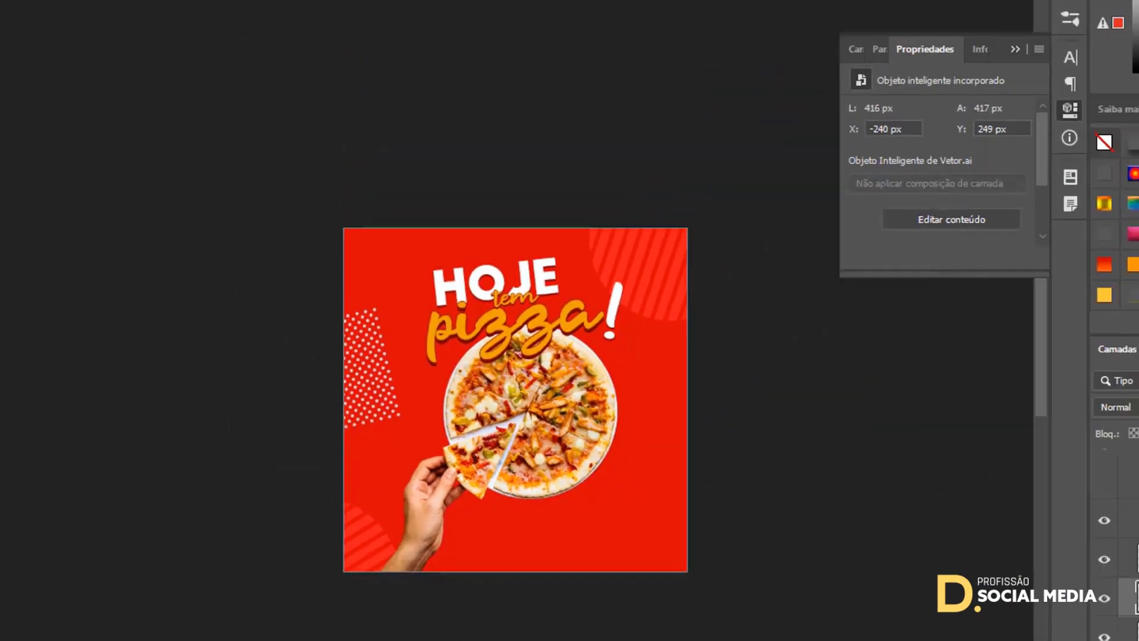
Step: Add a light red #D72222 Color Overlay to the dotted square layer
double_click(1109, 589)
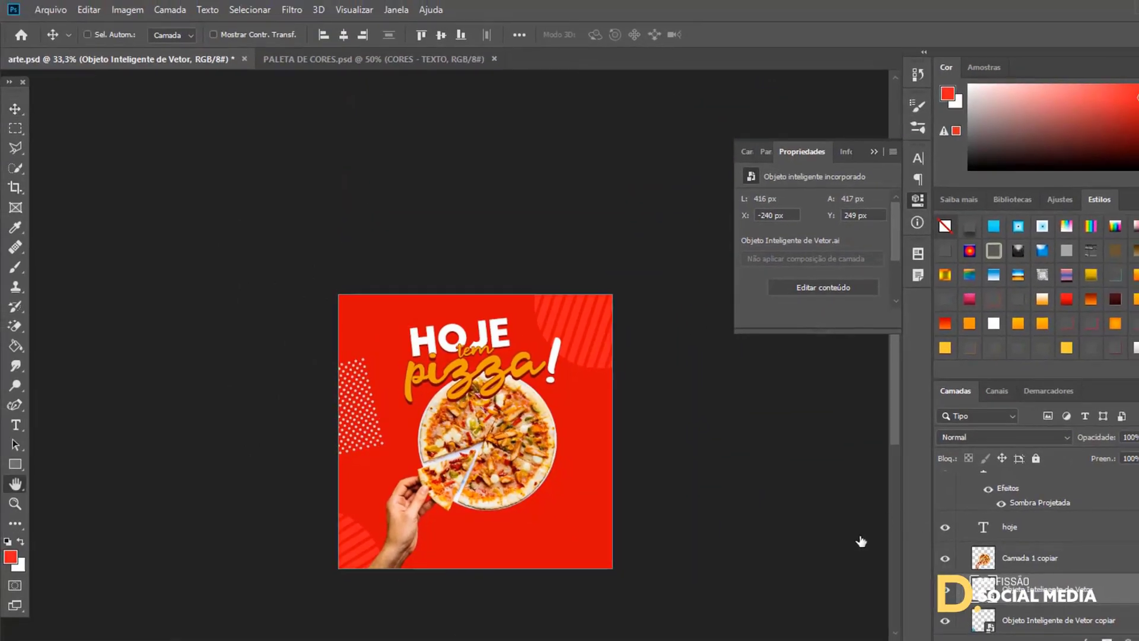
click(640, 369)
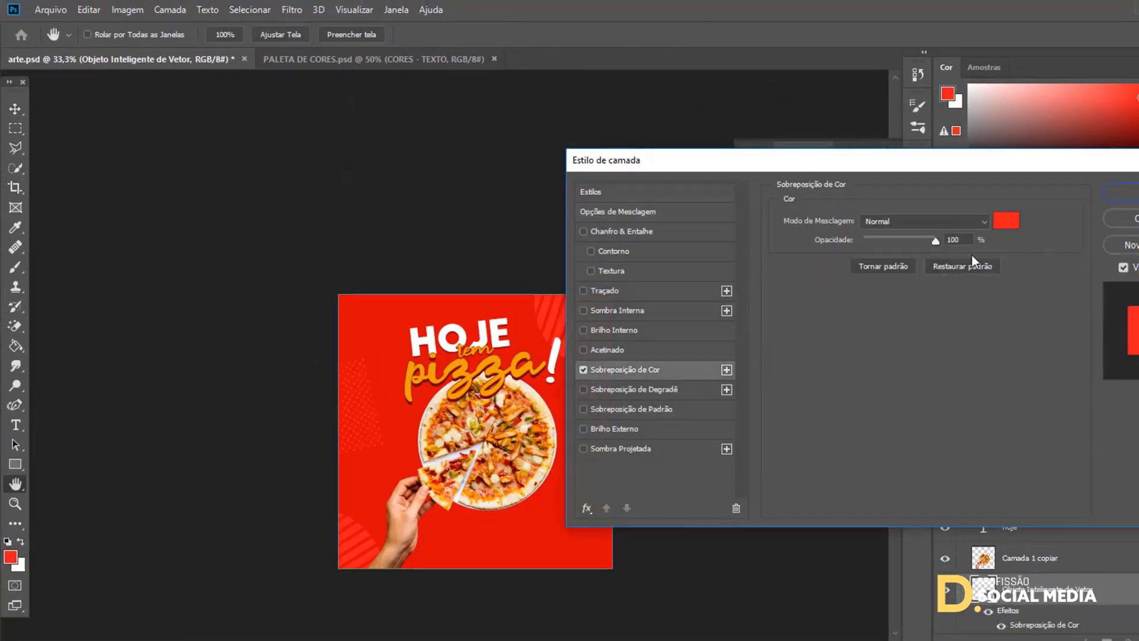
key(Return)
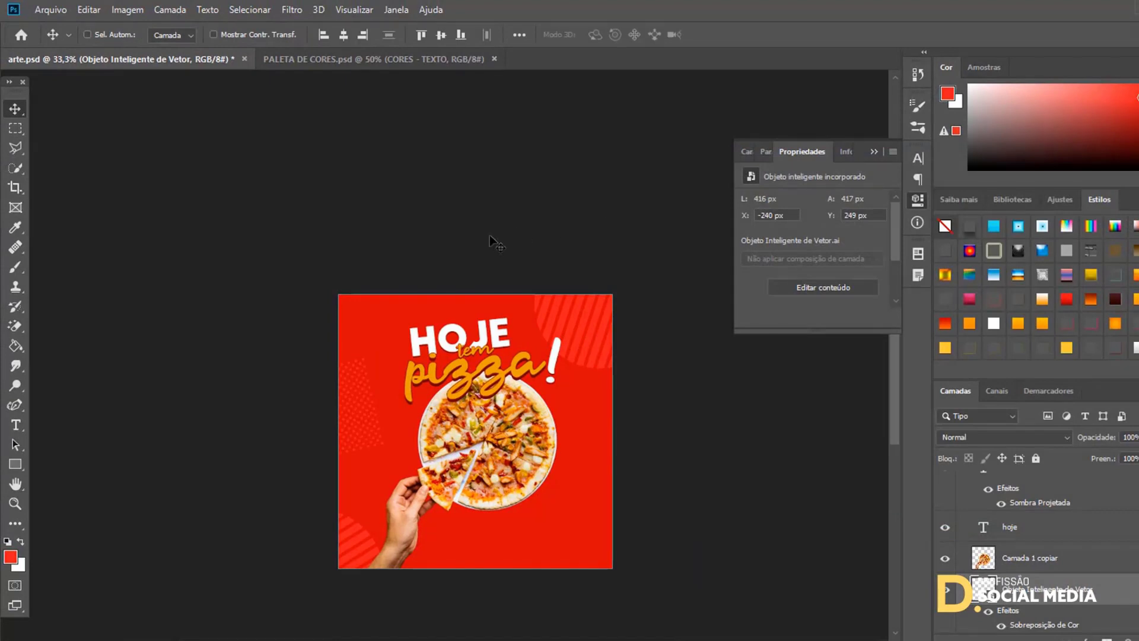
Step: Change the dotted square's Color Overlay to #CF1313, starting from the sampled background red
double_click(1133, 595)
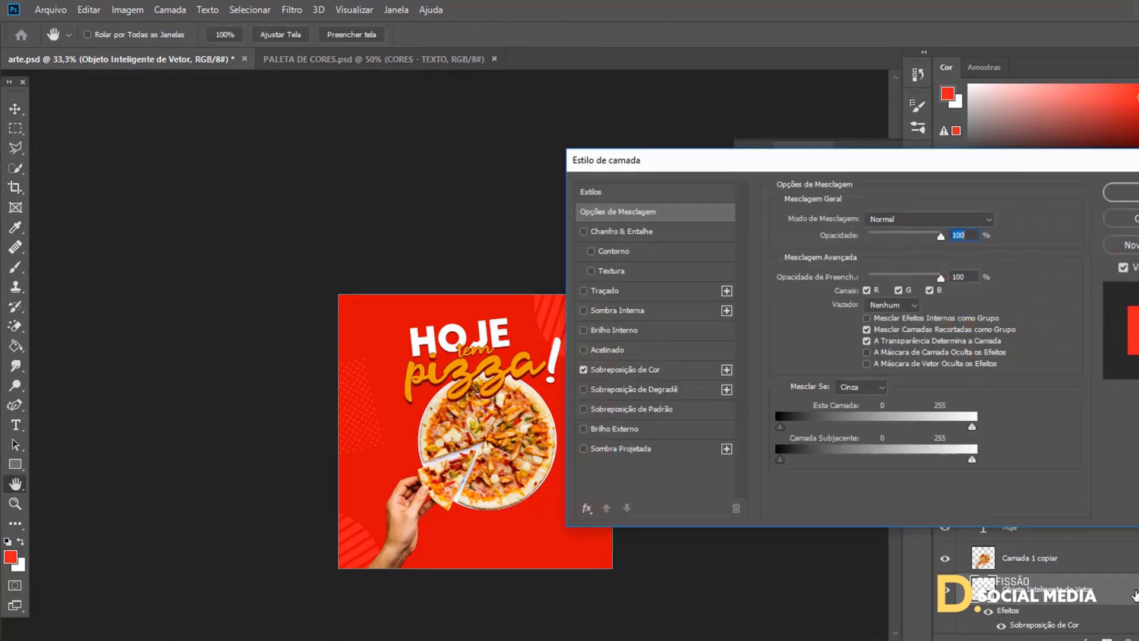
click(629, 370)
click(1006, 221)
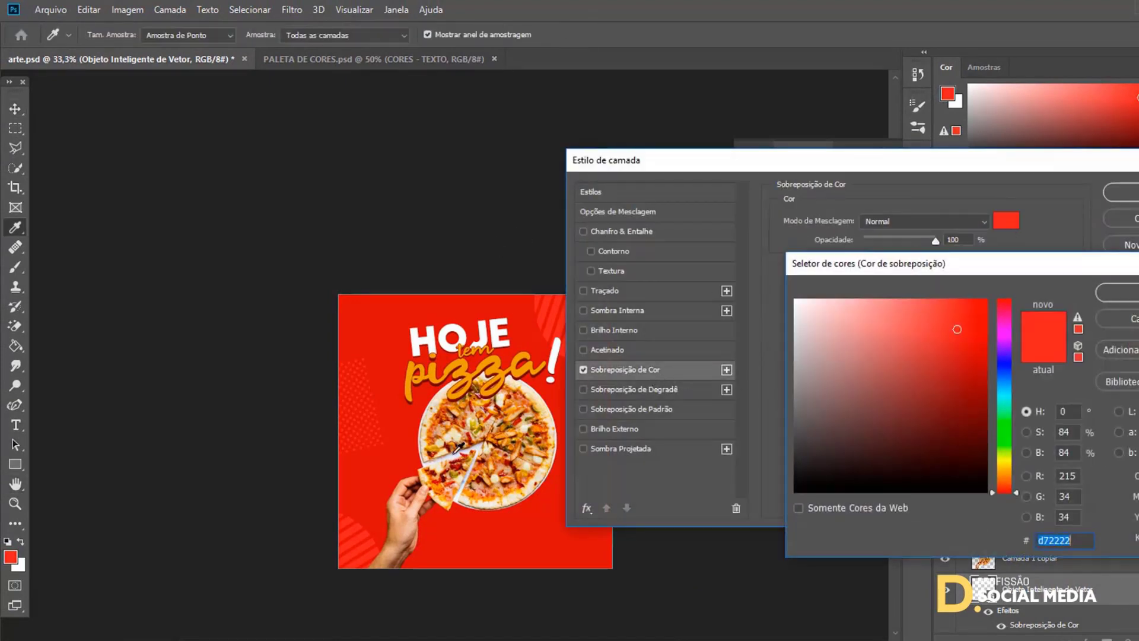
click(380, 333)
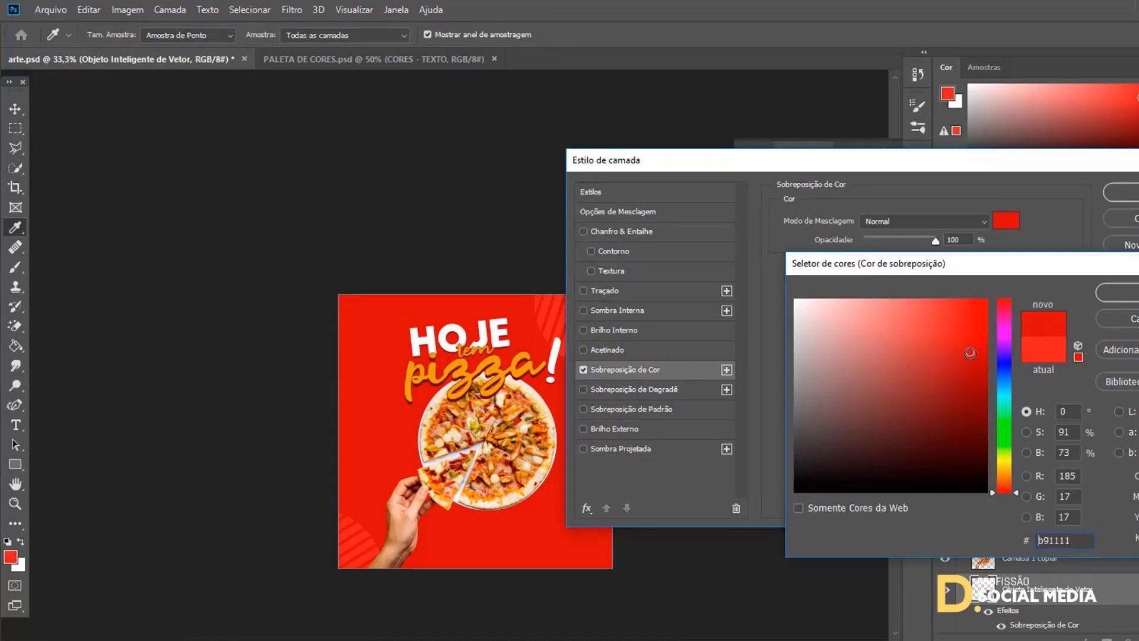
drag(971, 353, 970, 336)
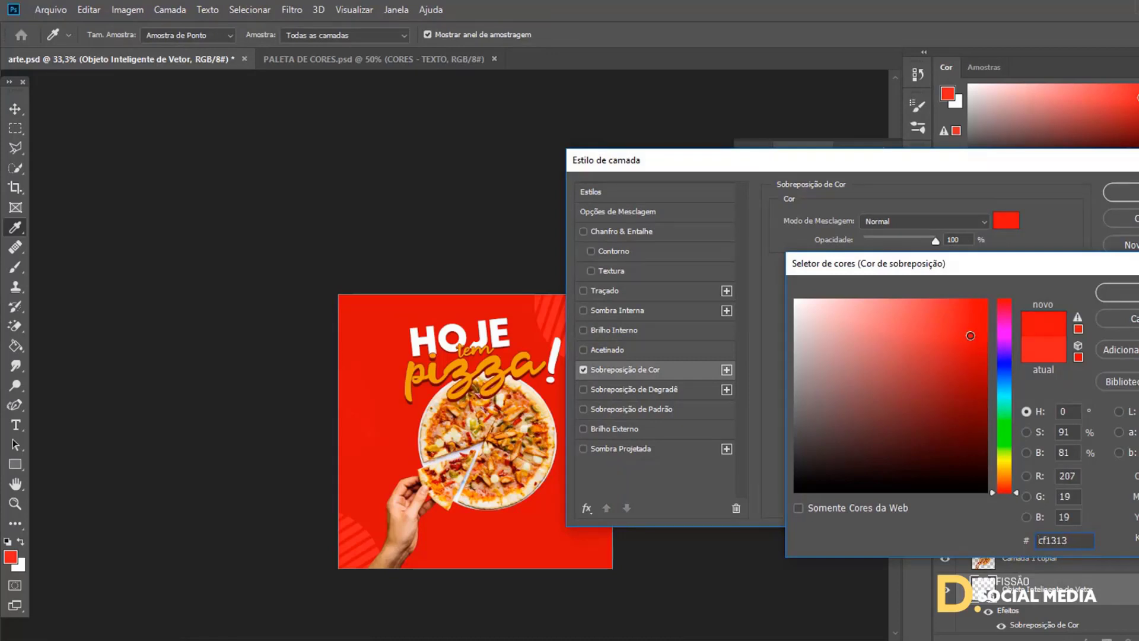
key(Return)
key(Return)
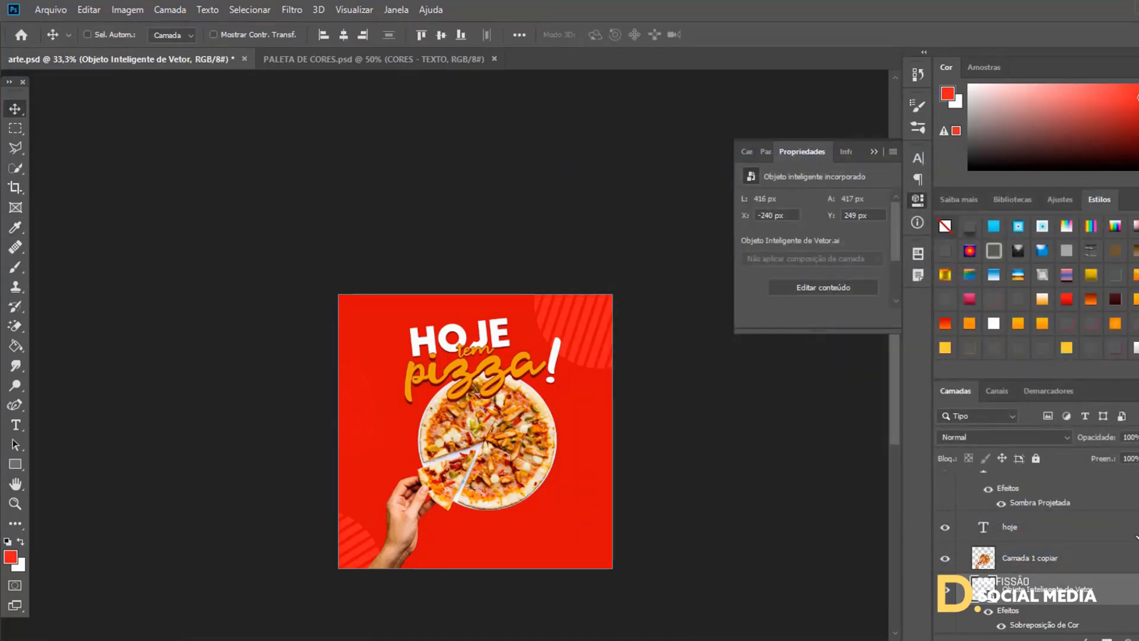
Step: Fine-tune the dotted square's Color Overlay to a red only subtly brighter than the background
double_click(1111, 601)
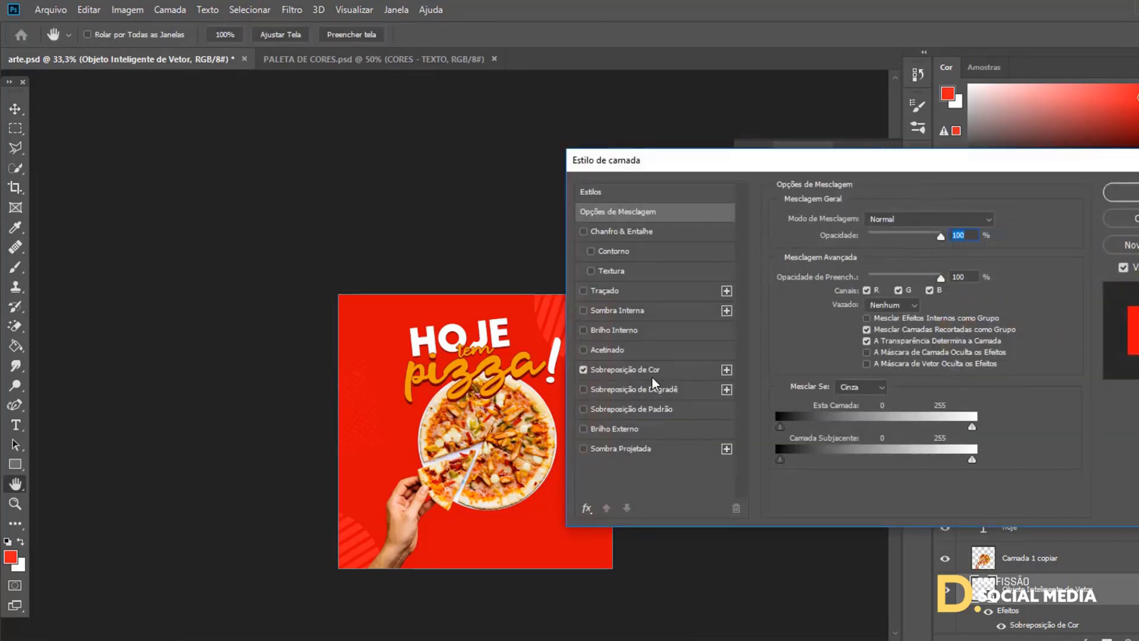
click(1007, 221)
drag(969, 334, 968, 325)
key(Return)
key(Return)
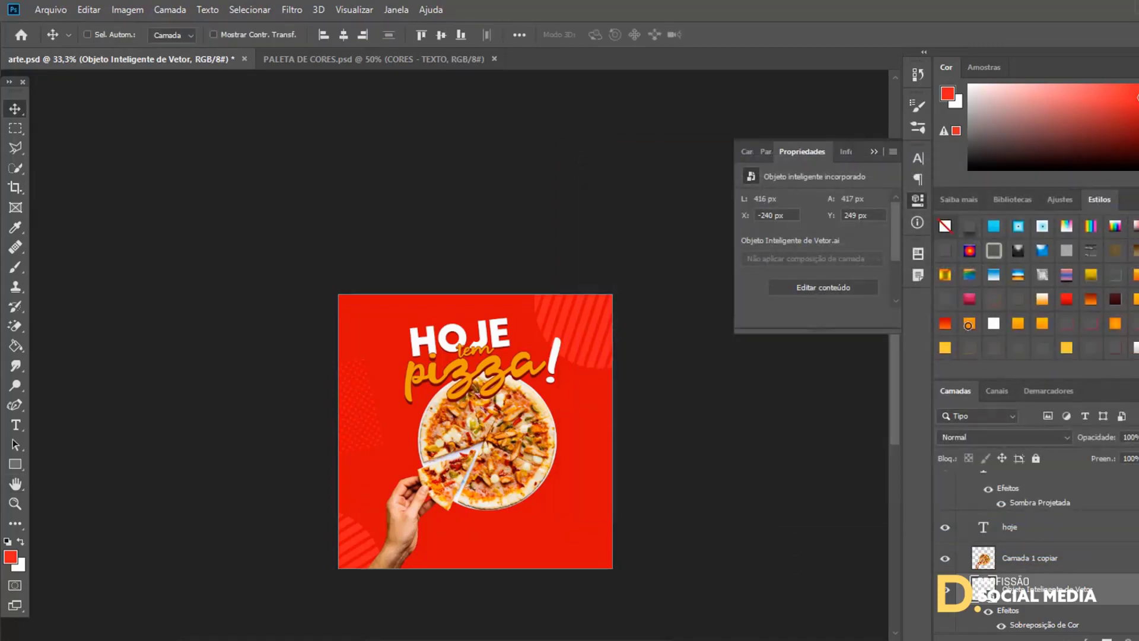
Step: Match the lower-left striped circle's Color Overlay to the red sampled from the dotted square
key(ctrl+j)
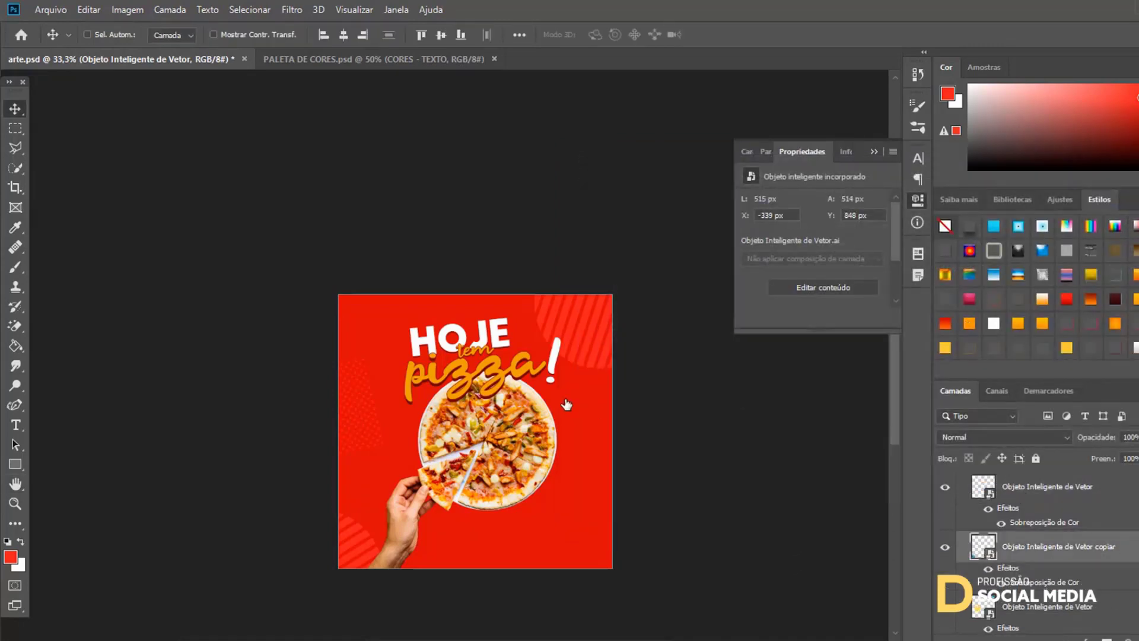
key(h)
double_click(1124, 549)
click(651, 370)
click(1003, 220)
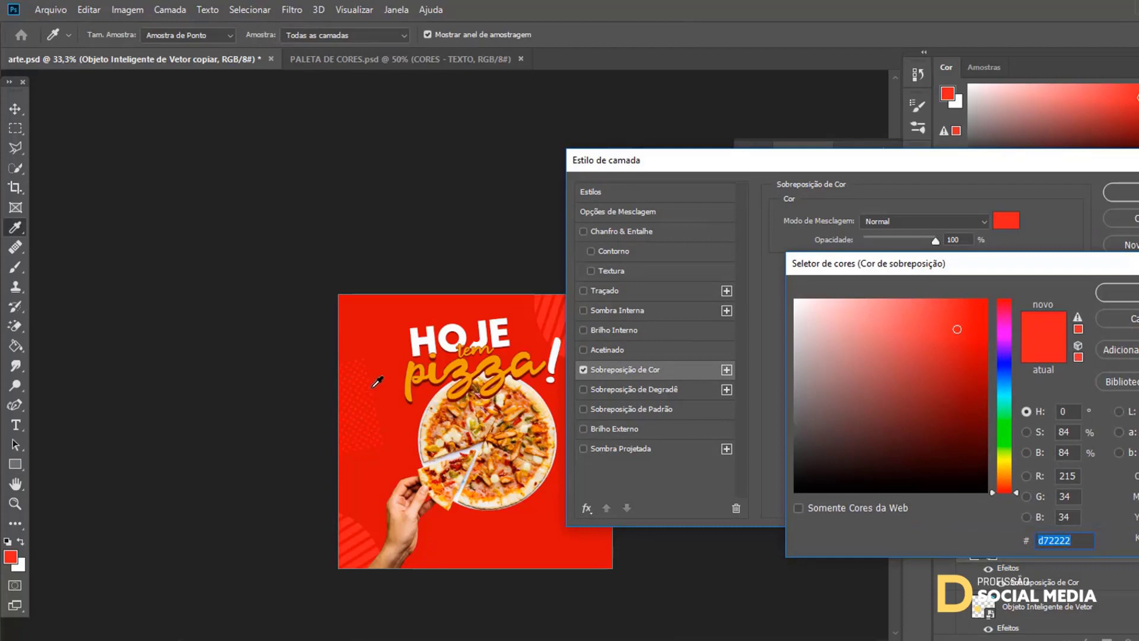
key(ctrl+plus)
key(ctrl+plus)
key(ctrl+plus)
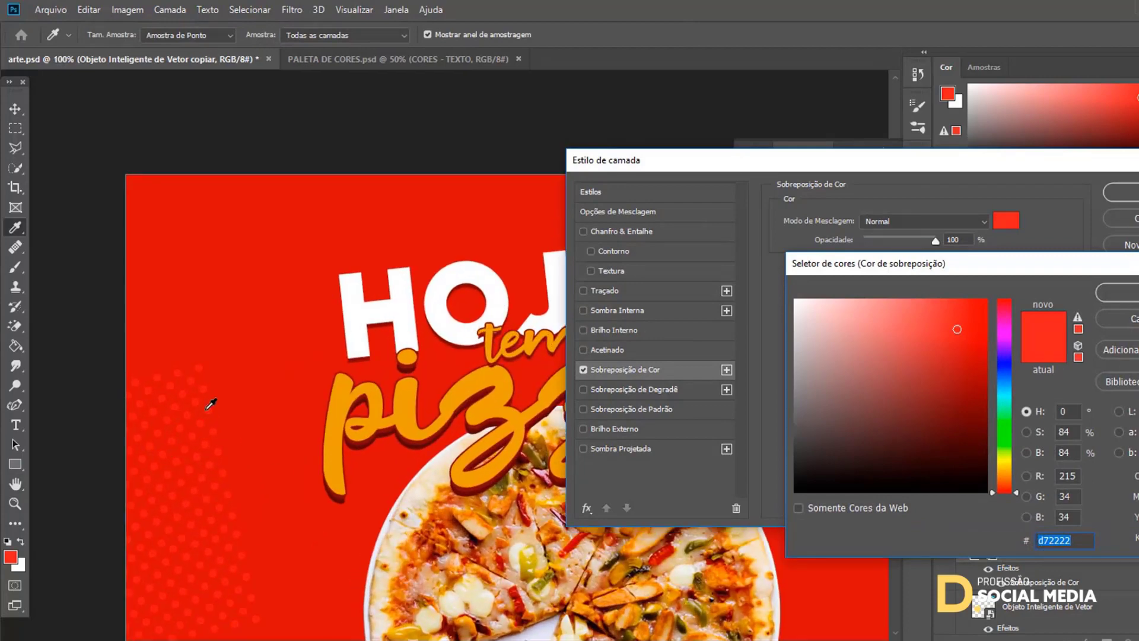
key(Return)
key(ctrl+minus)
key(ctrl+minus)
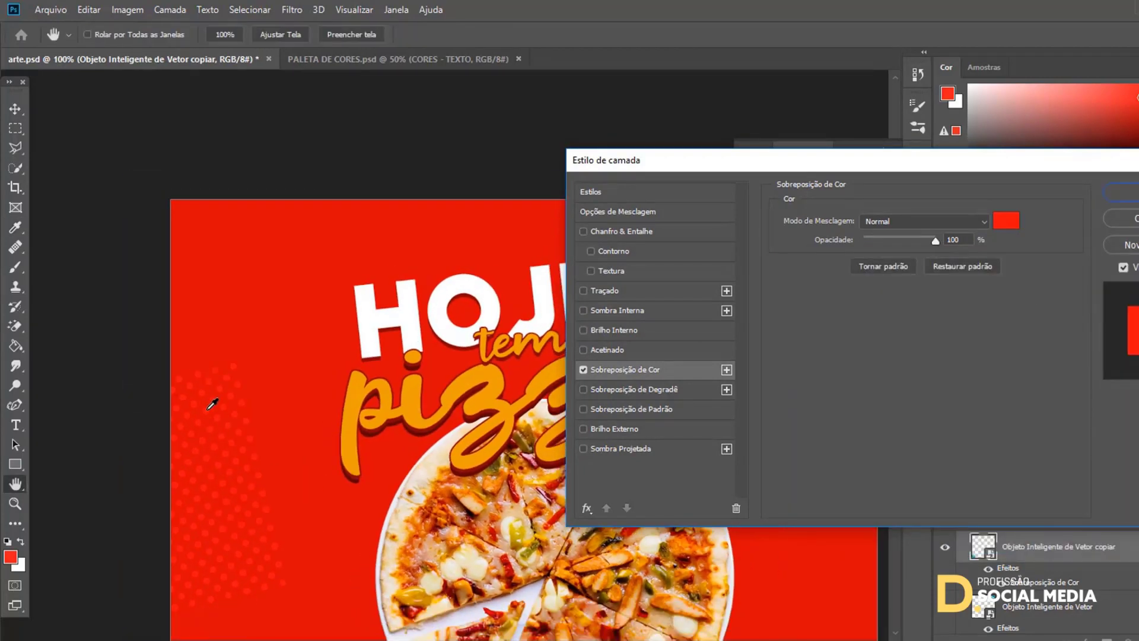
key(Return)
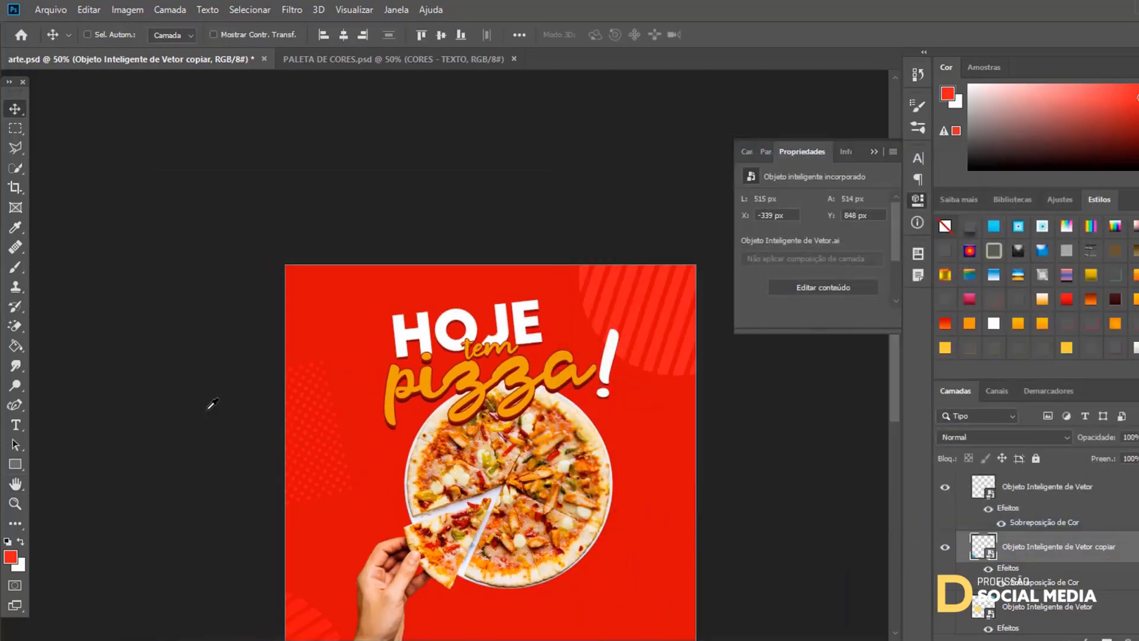
key(ctrl+minus)
Step: Match the upper striped circle's Color Overlay to the red sampled from the lower-left striped circle, and save arte.psd
scroll(1113, 620, down, 1)
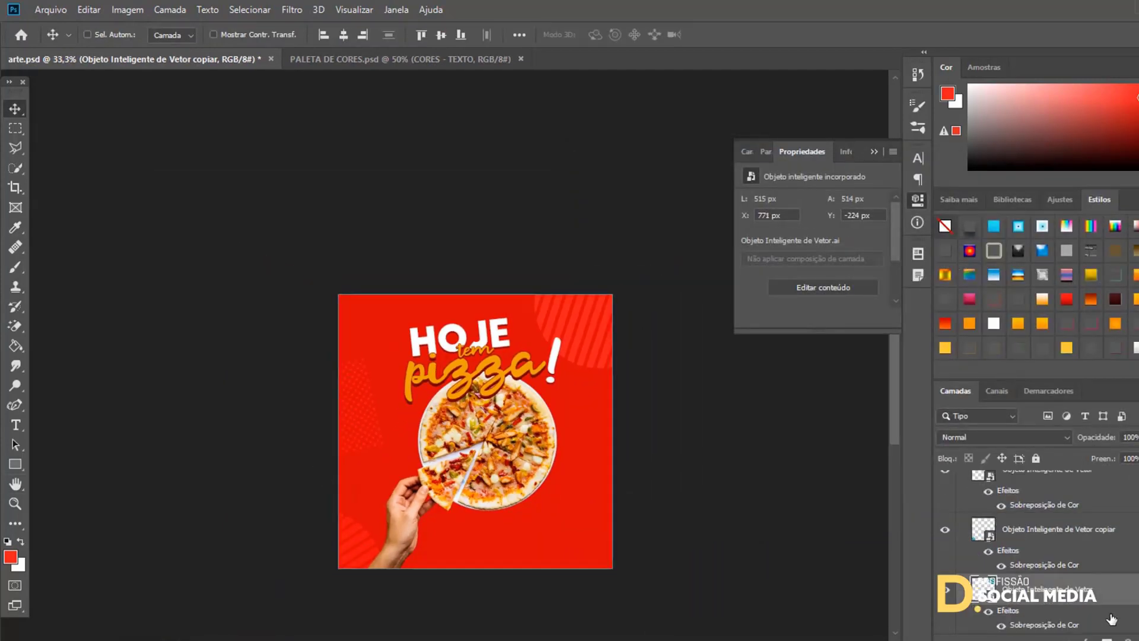
double_click(1109, 604)
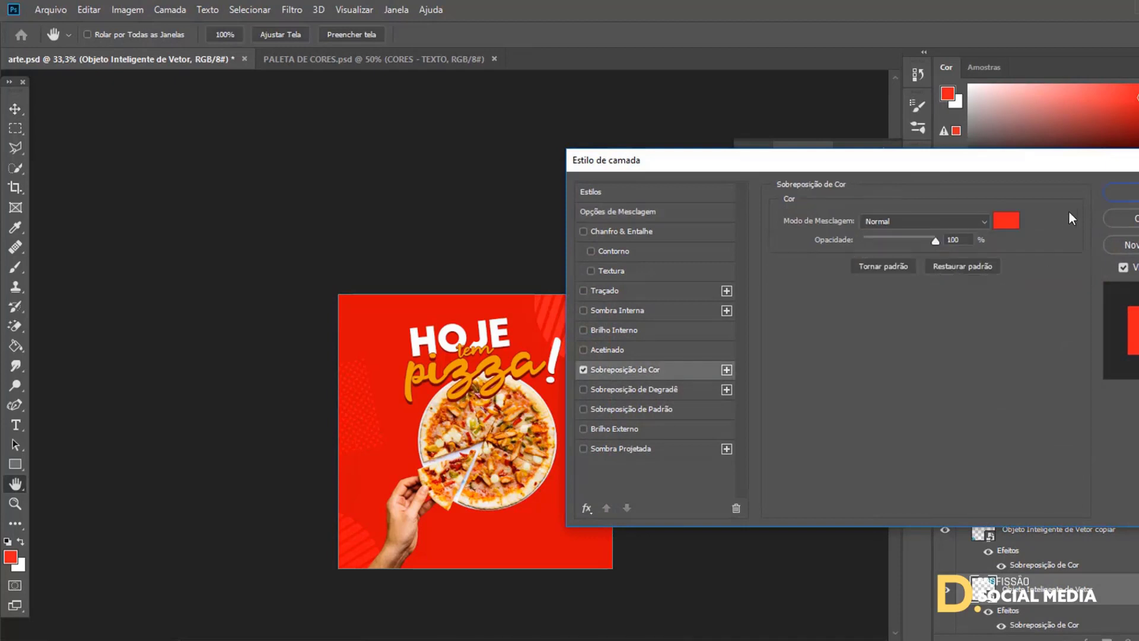
click(1006, 220)
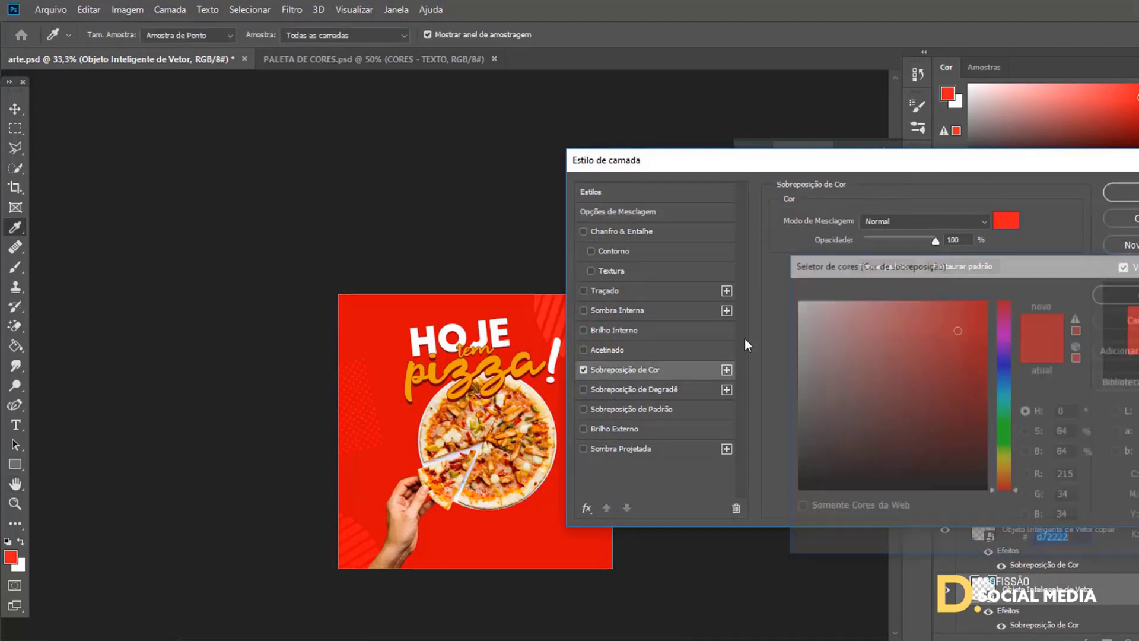
click(364, 529)
click(365, 528)
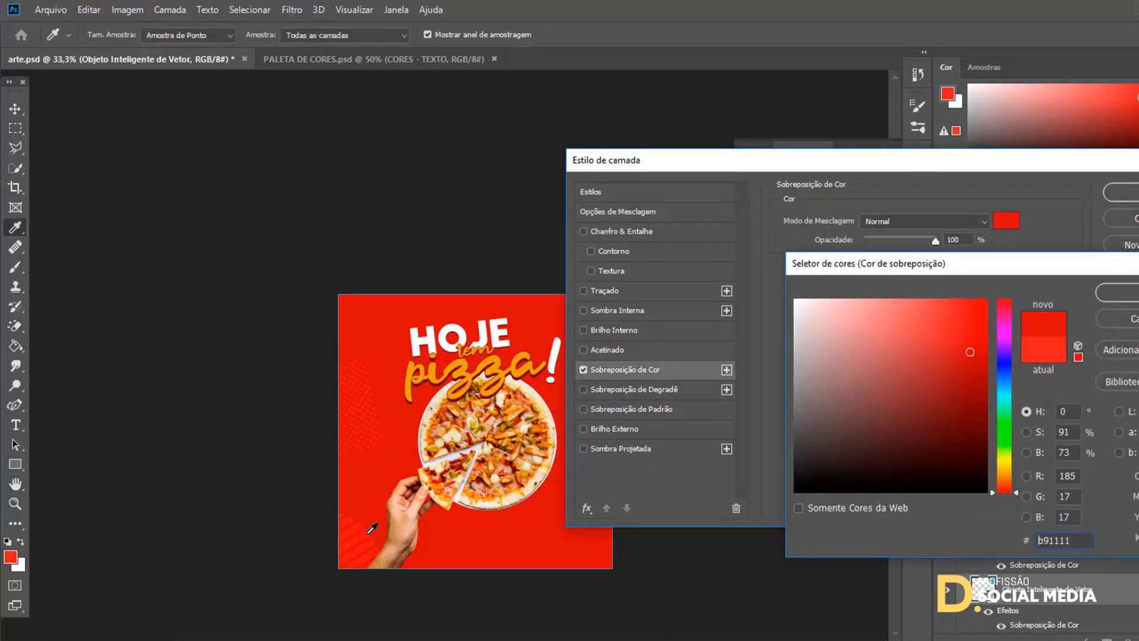
click(367, 534)
key(Return)
key(ctrl+minus)
key(ctrl+plus)
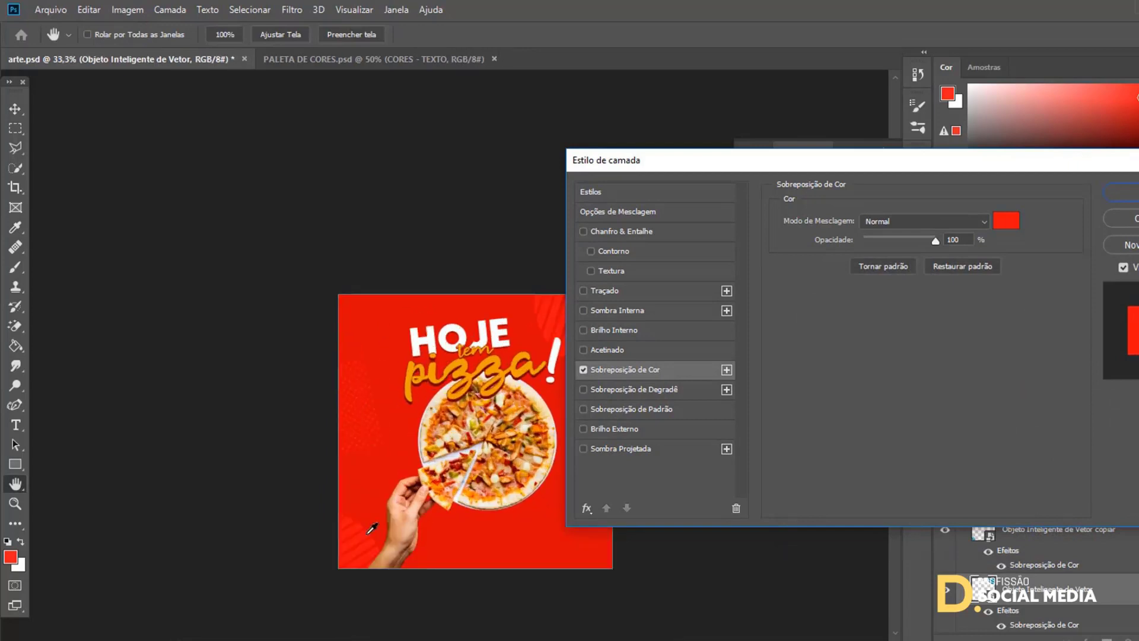
key(Return)
key(ctrl+plus)
key(ctrl+s)
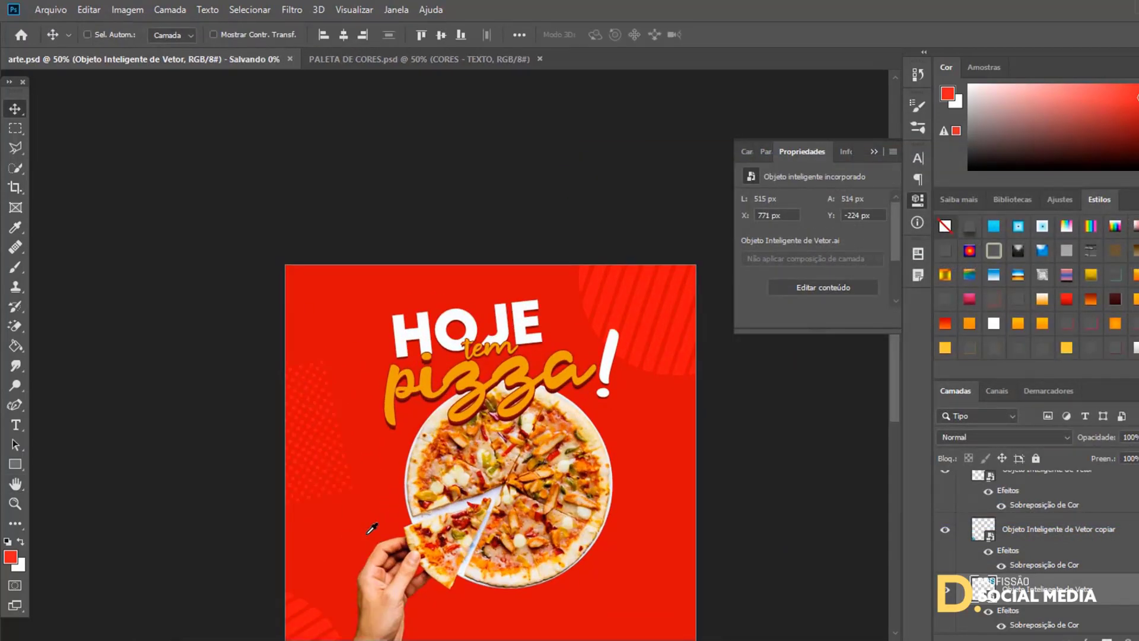
Step: Paste another dotted square, scale it to about 199 × 198 px, rotate it into a diamond and place it behind the H of HOJE
scroll(332, 513, down, 3)
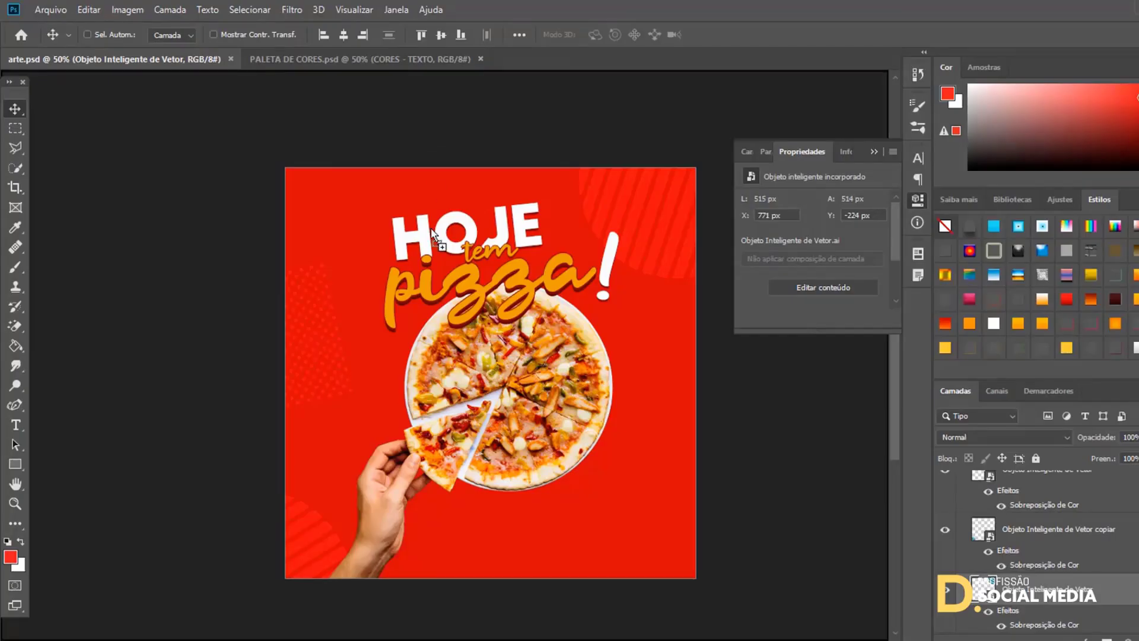
key(ctrl+v)
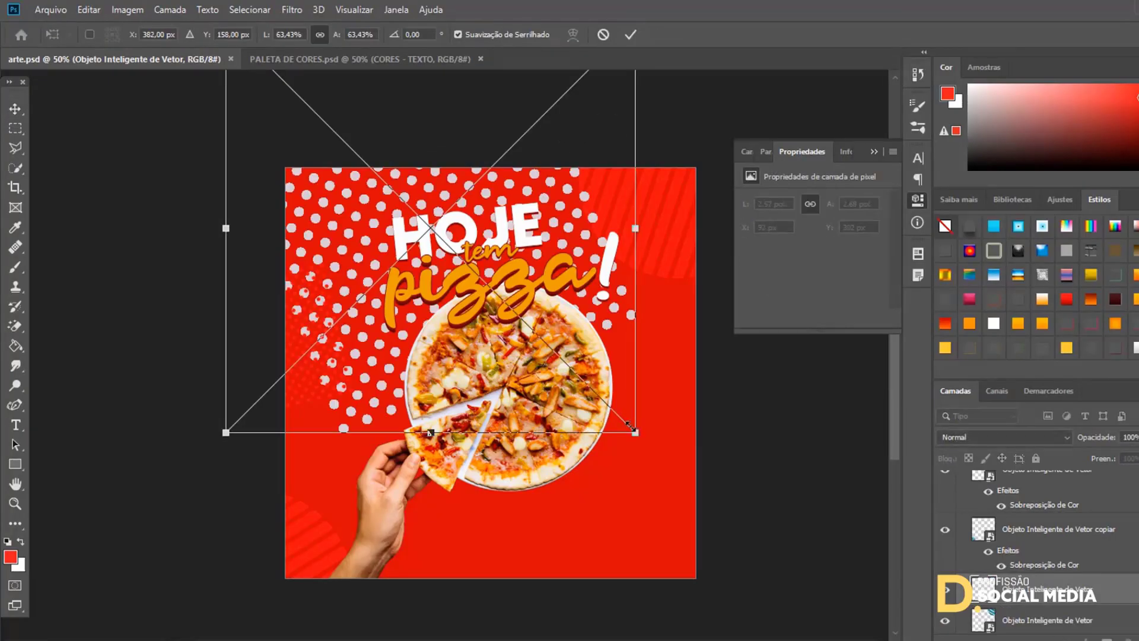
drag(638, 432, 601, 398)
drag(490, 302, 376, 173)
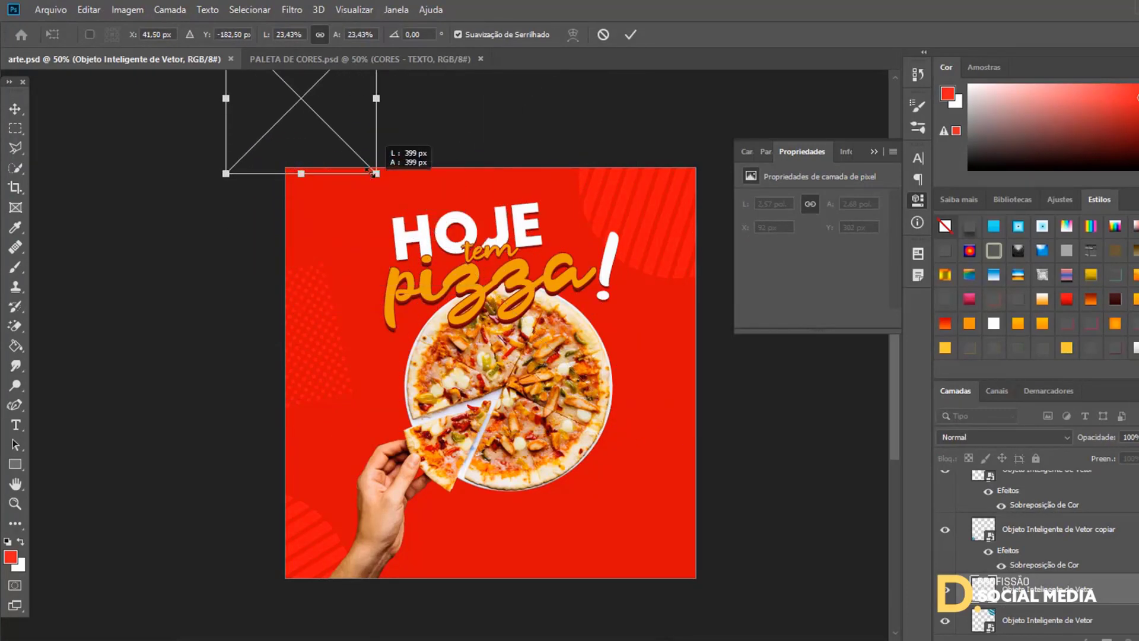
drag(343, 138, 428, 248)
drag(460, 133, 381, 178)
drag(345, 249, 394, 229)
key(Return)
scroll(1116, 617, down, 2)
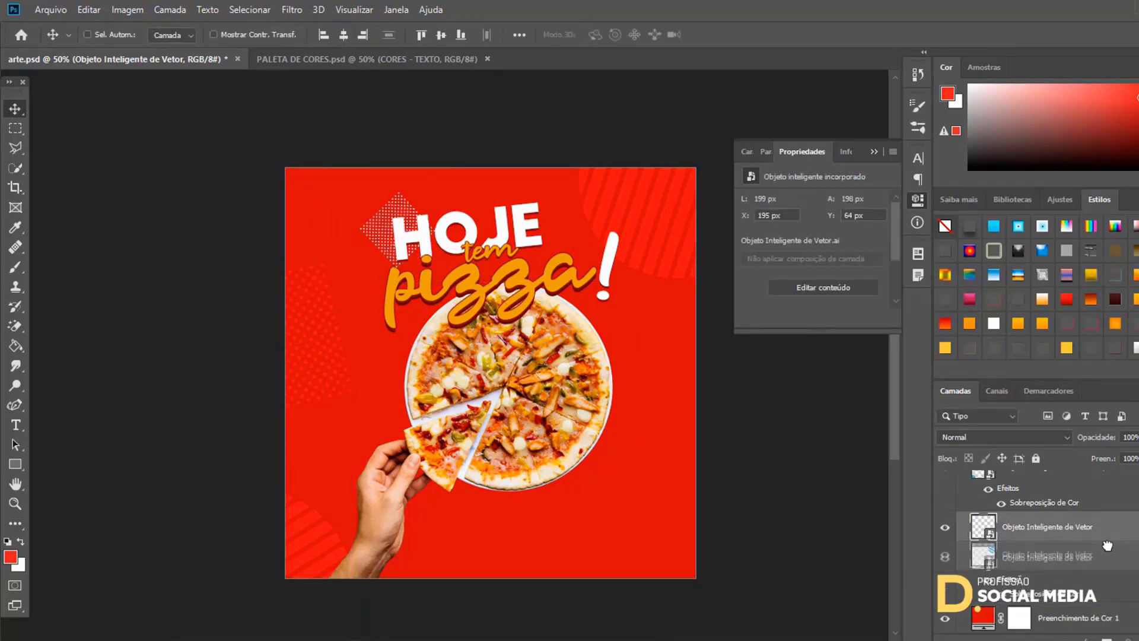
Step: Apply the bright red Color Overlay to the small dotted diamond and nudge it down to Y 80 px
double_click(1133, 528)
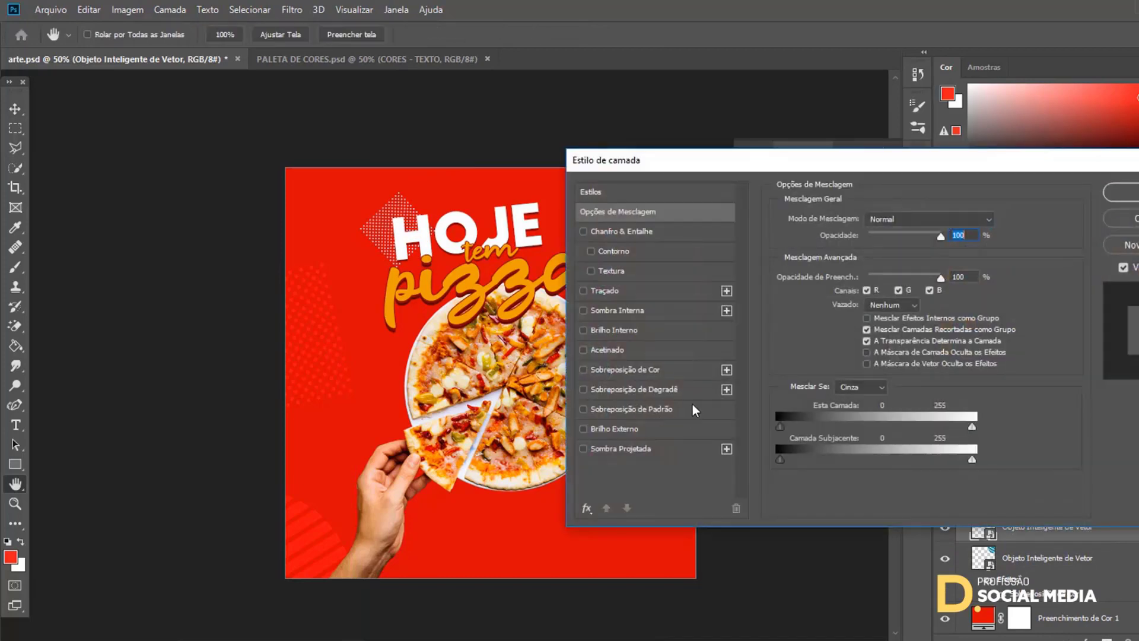
click(653, 371)
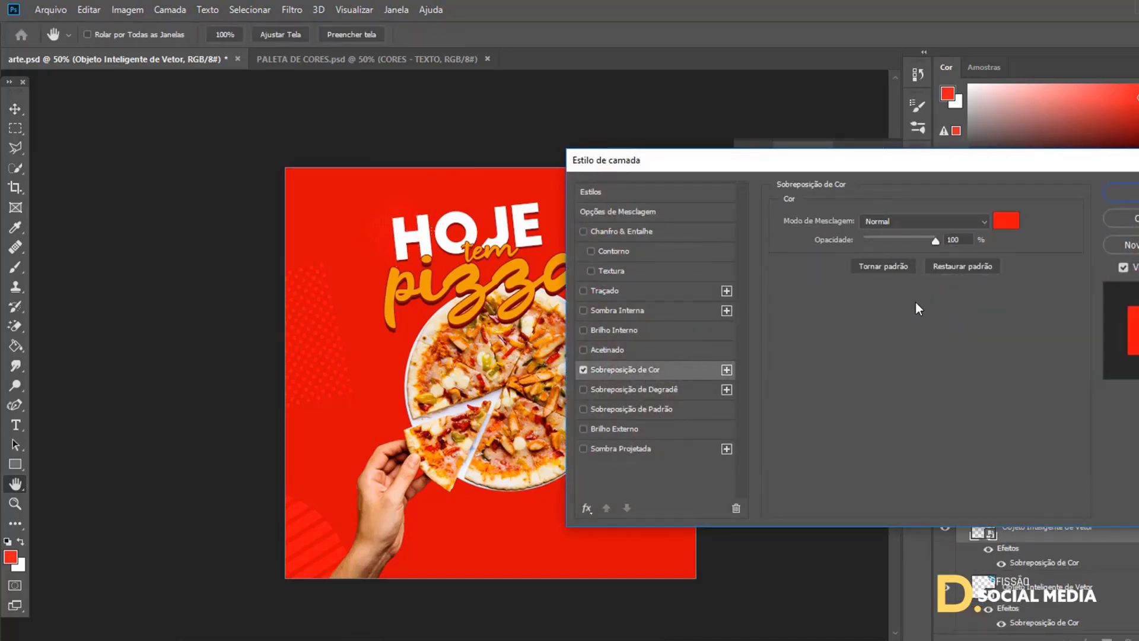
key(Return)
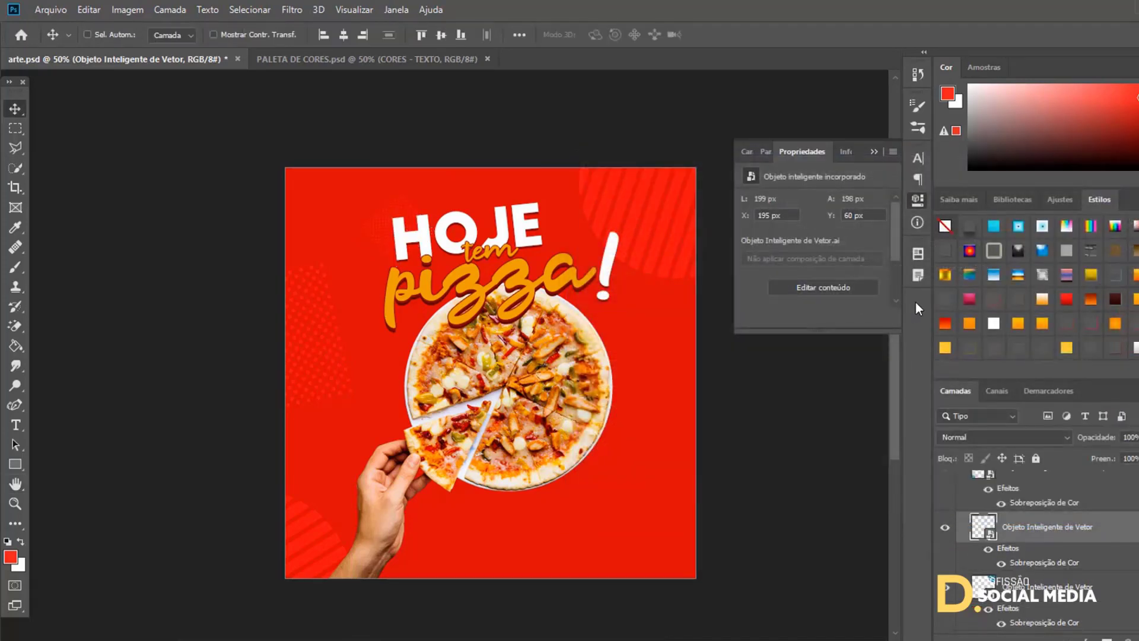
key(shift+Down)
key(shift+Down)
key(Down)
key(Down)
key(Down)
key(Down)
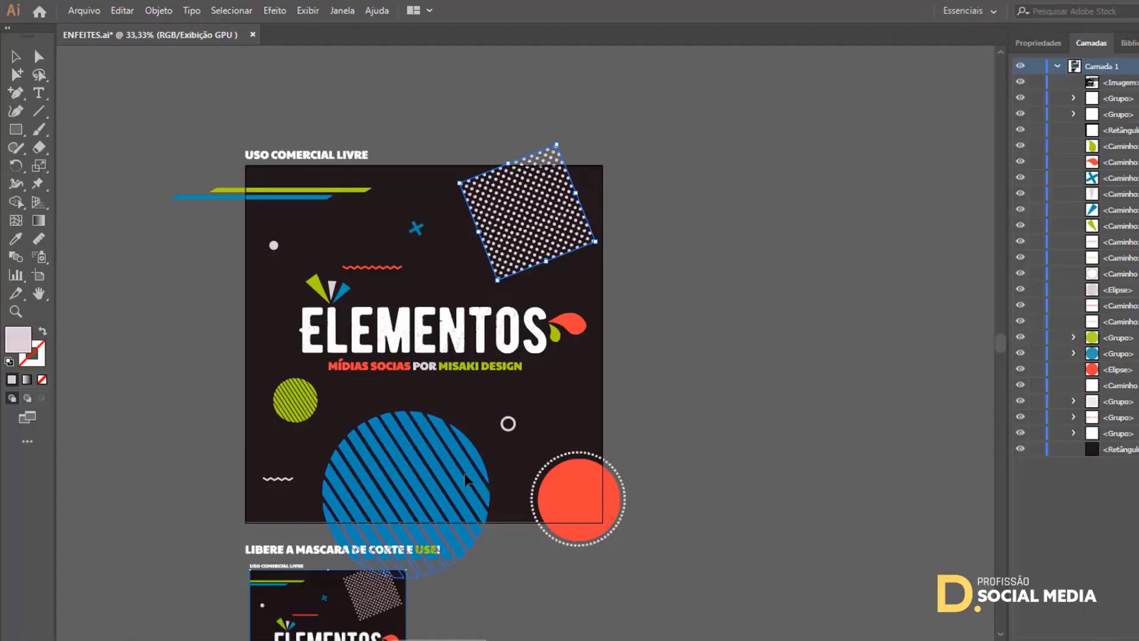
Step: Copy the blue striped circle from Illustrator into the Photoshop artwork, scaled to about 552 × 553 px and offset behind the pizza's lower-right edge
click(406, 469)
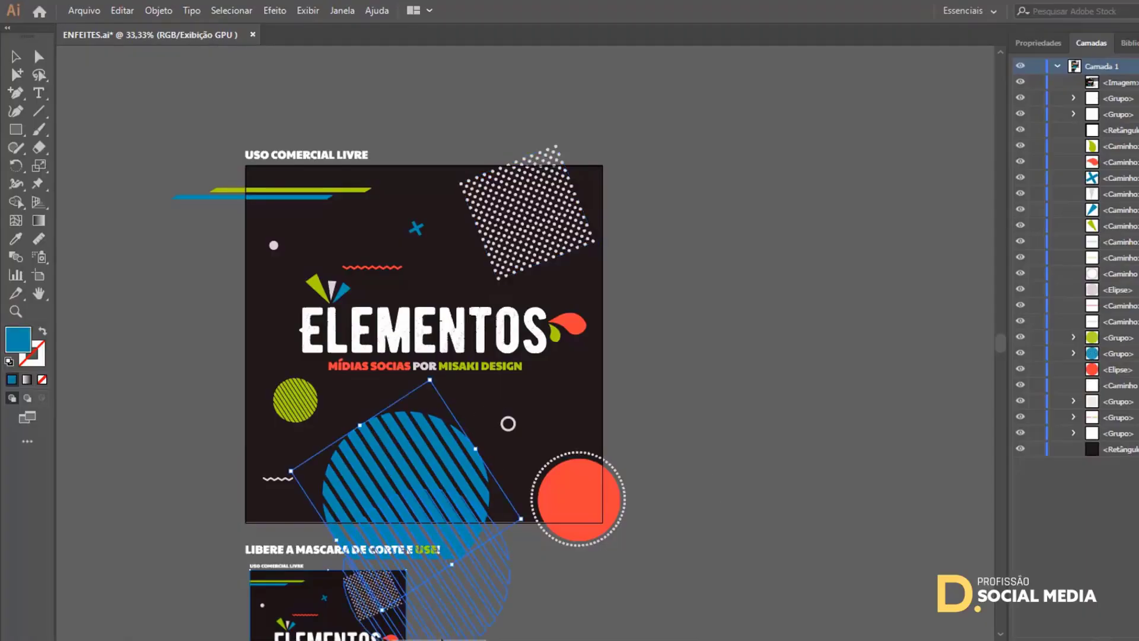
key(alt+Tab)
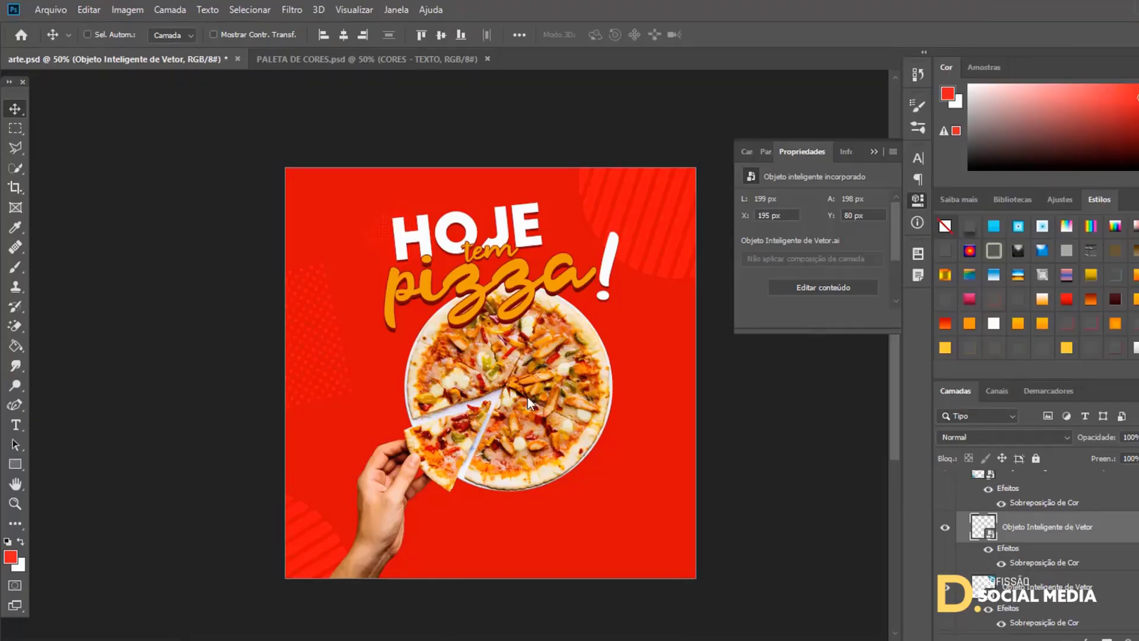
key(ctrl+v)
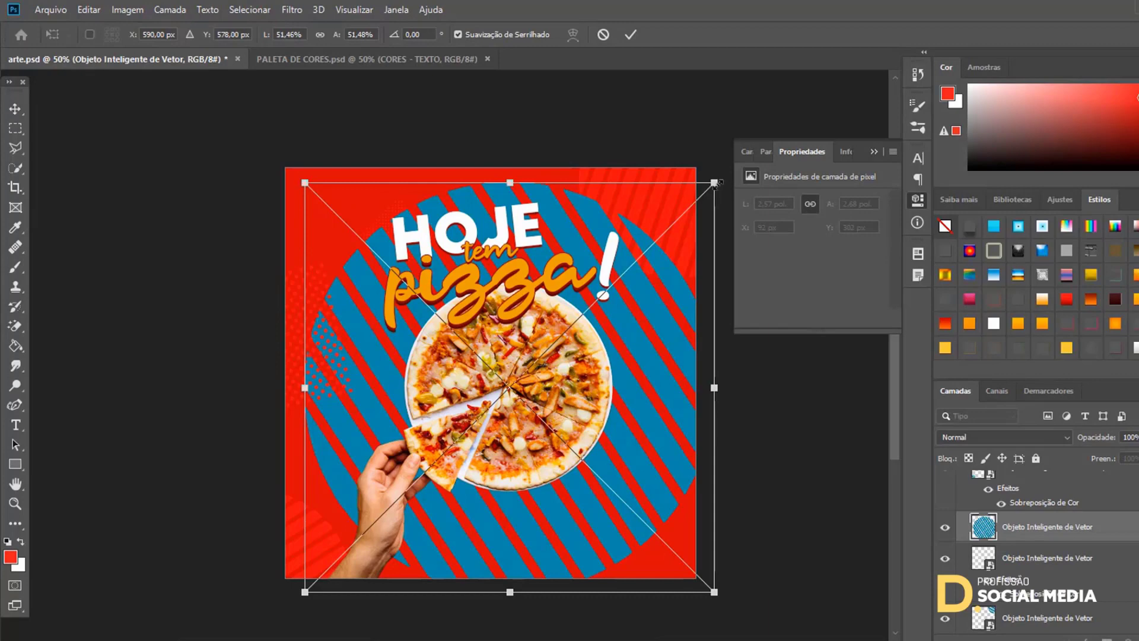
drag(718, 181, 514, 382)
drag(484, 490, 612, 404)
key(Return)
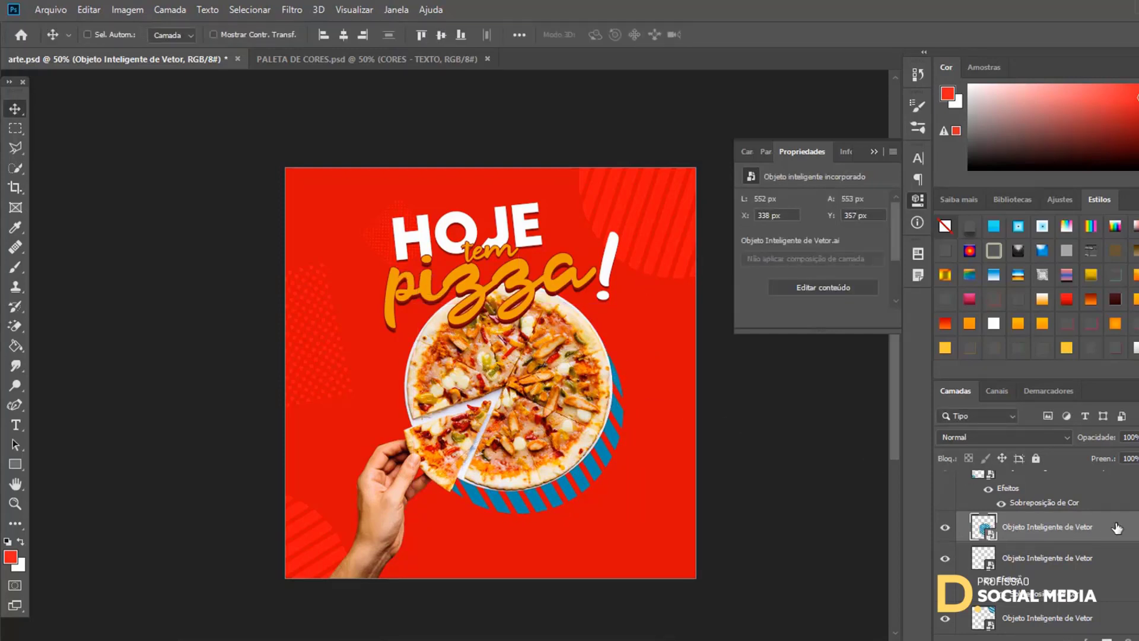
Step: Sample the dark red #8B0909 background swatch from PALETA DE CORES.psd as the foreground colour and return to arte.psd
double_click(1132, 534)
key(Escape)
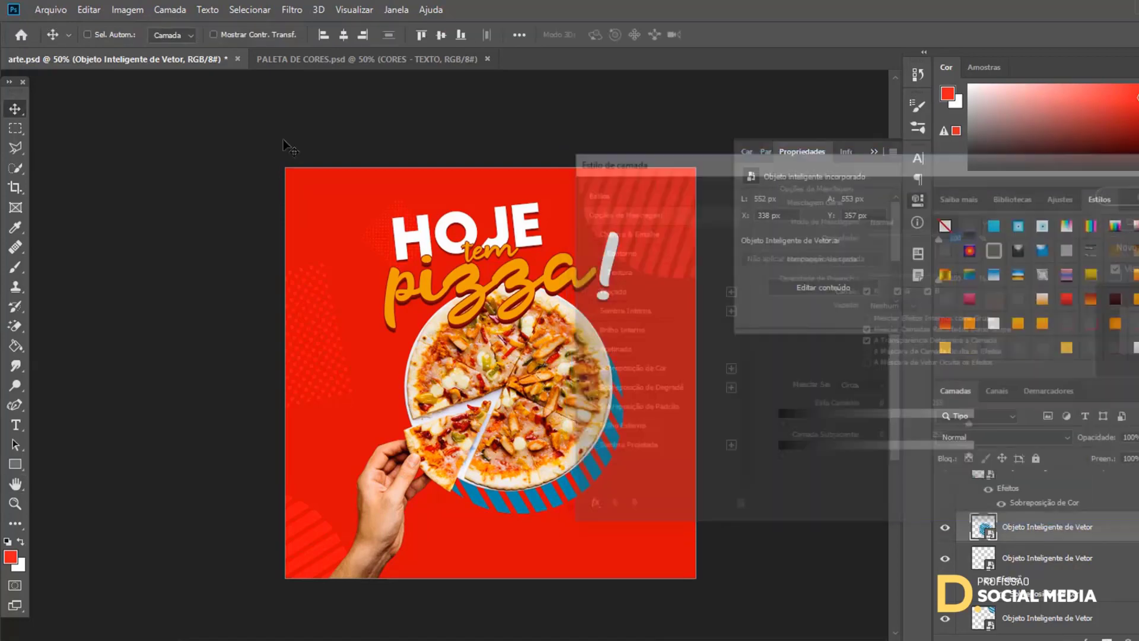
click(291, 59)
click(16, 228)
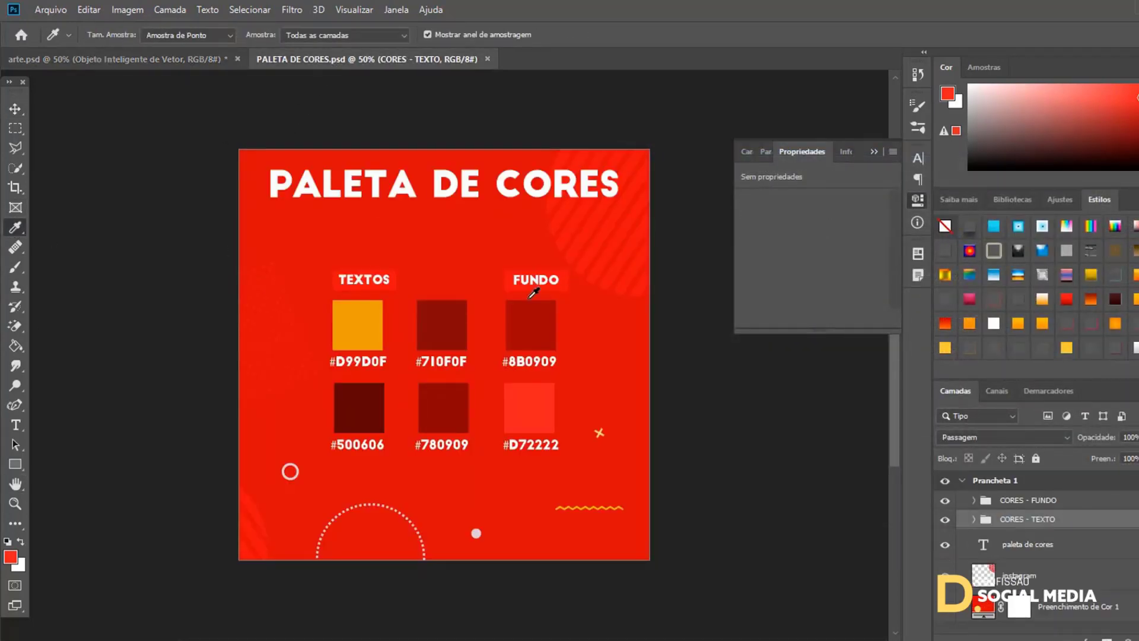
click(537, 327)
click(13, 553)
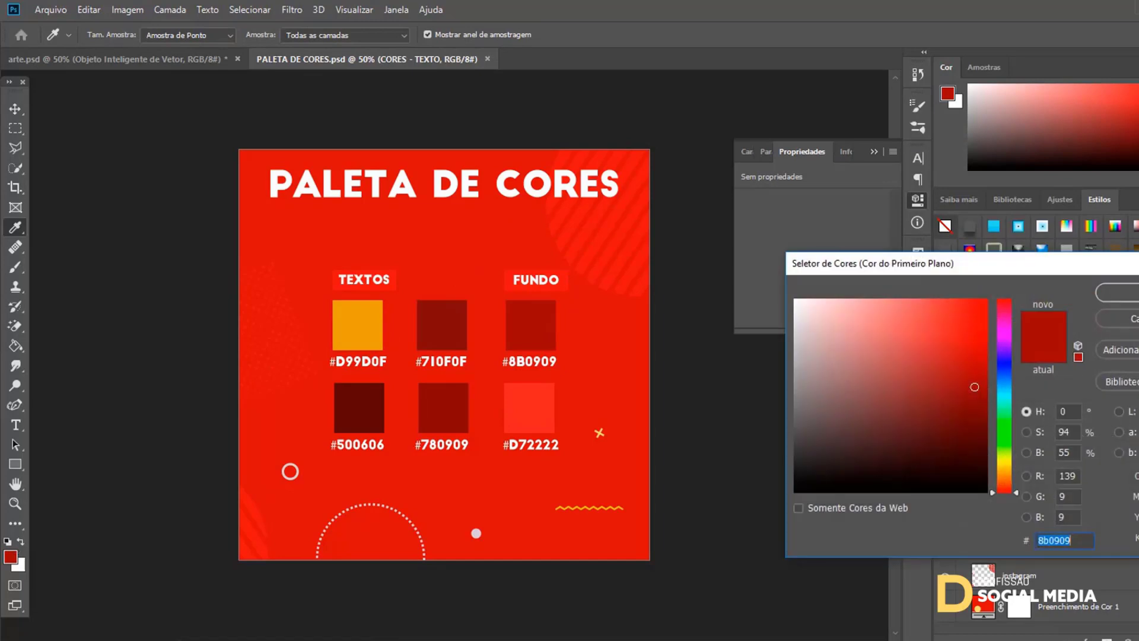
key(Escape)
click(180, 64)
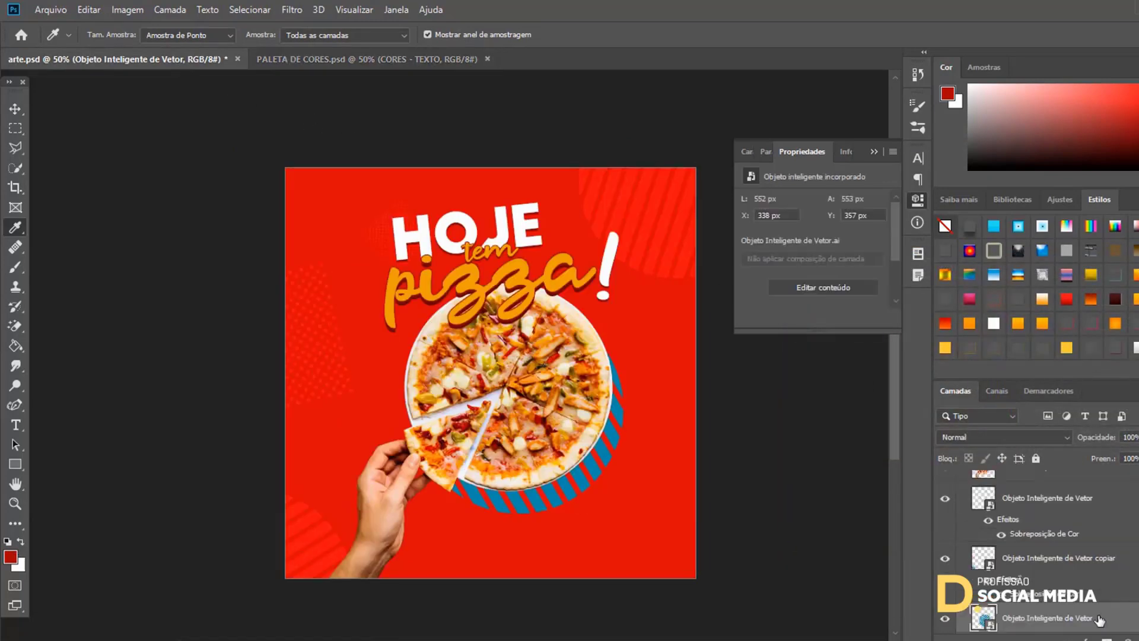
Step: Apply a Color Overlay in the foreground dark red to the striped circle behind the pizza, and save
key(h)
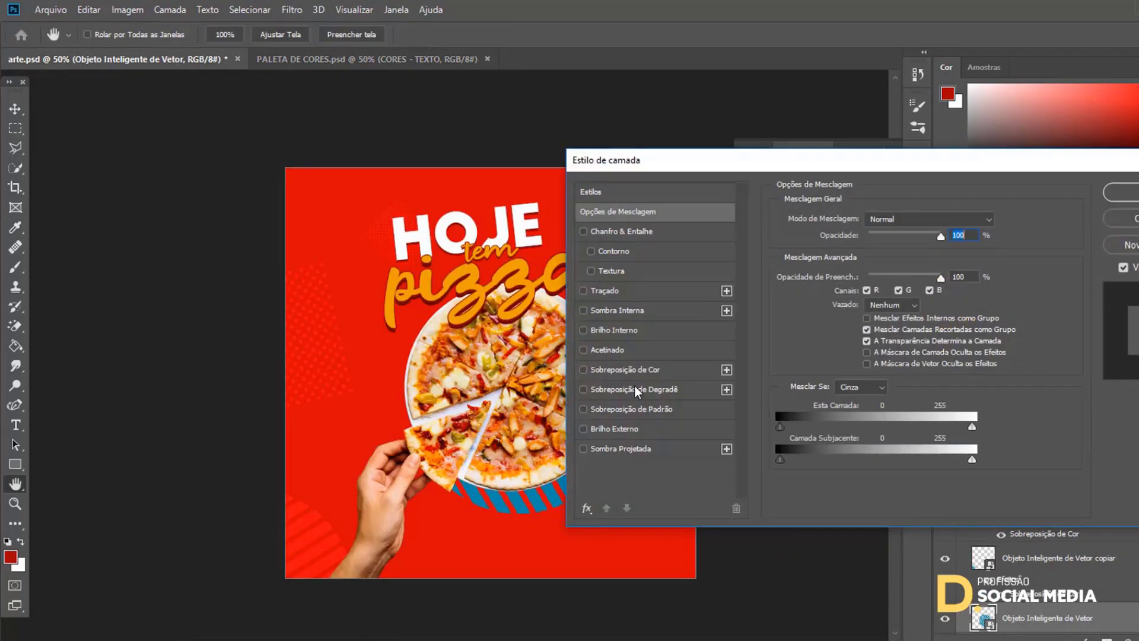
click(647, 371)
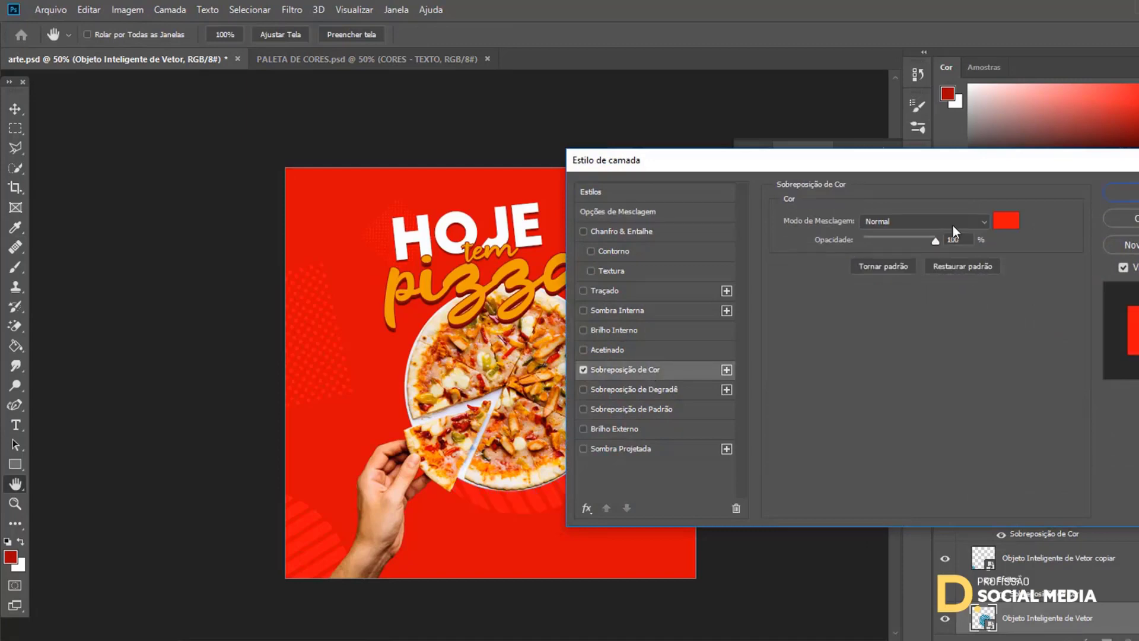
click(1004, 224)
click(12, 558)
key(Return)
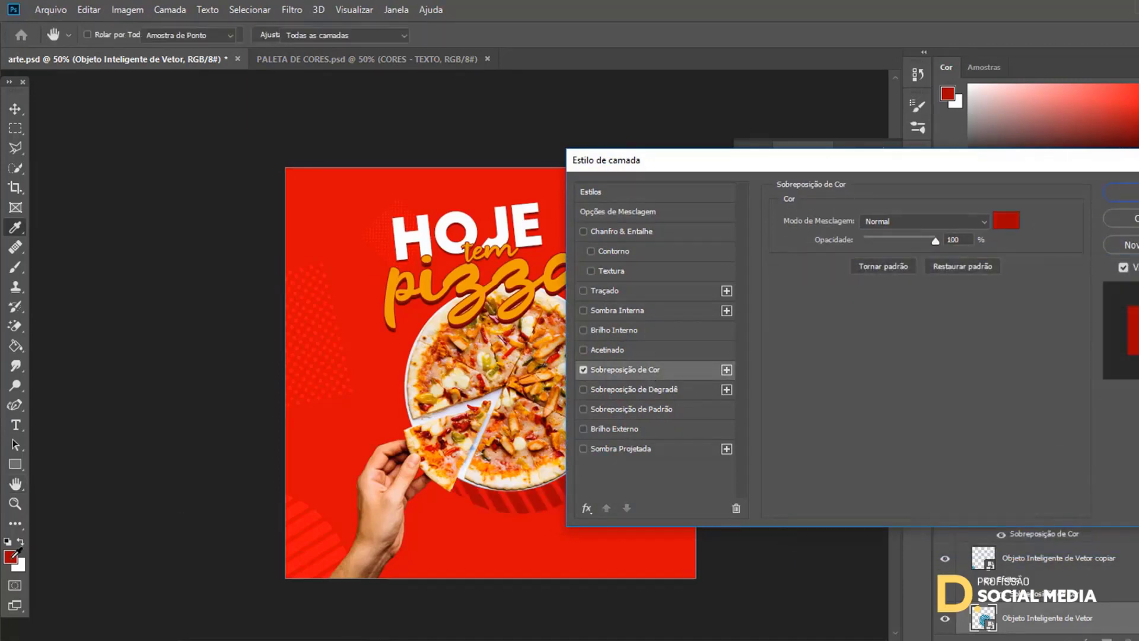
key(Return)
key(ctrl+s)
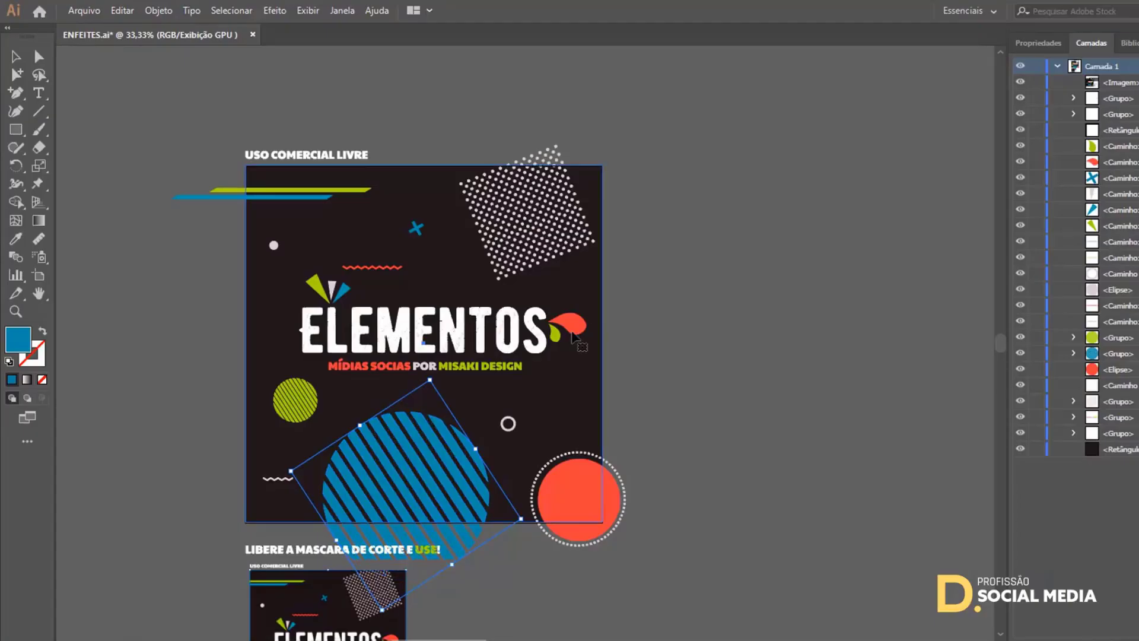
Step: Bring the red and green drops from ENFEITES.ai in Illustrator into arte.psd, scaled and rotated to about 116 × 75 px beside the pizza slice
click(574, 337)
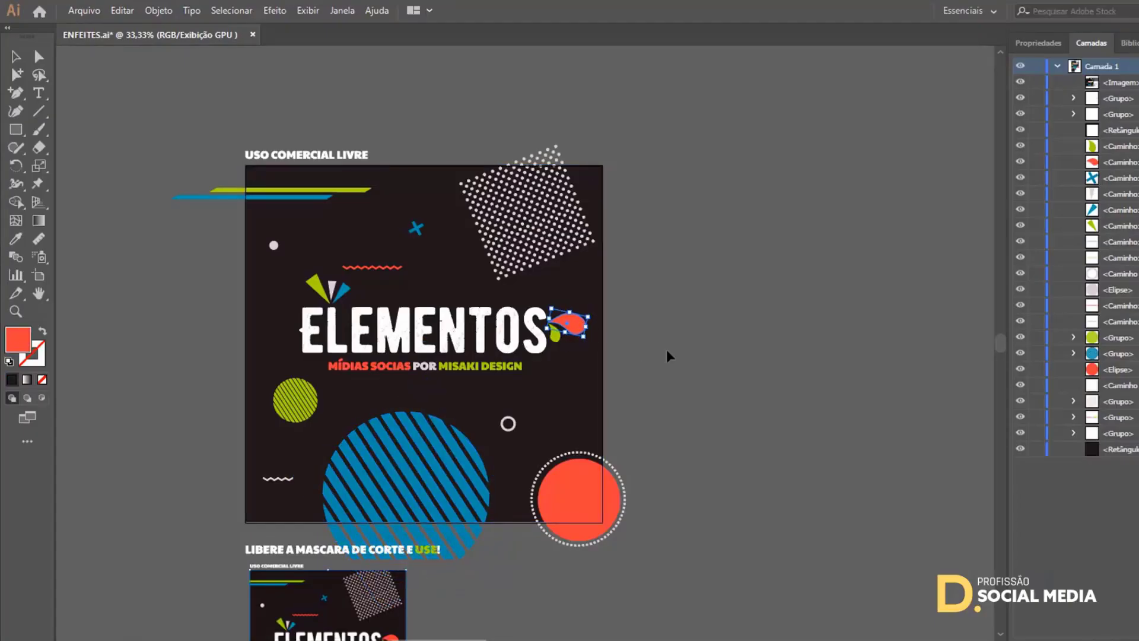
click(575, 366)
click(573, 335)
click(555, 334)
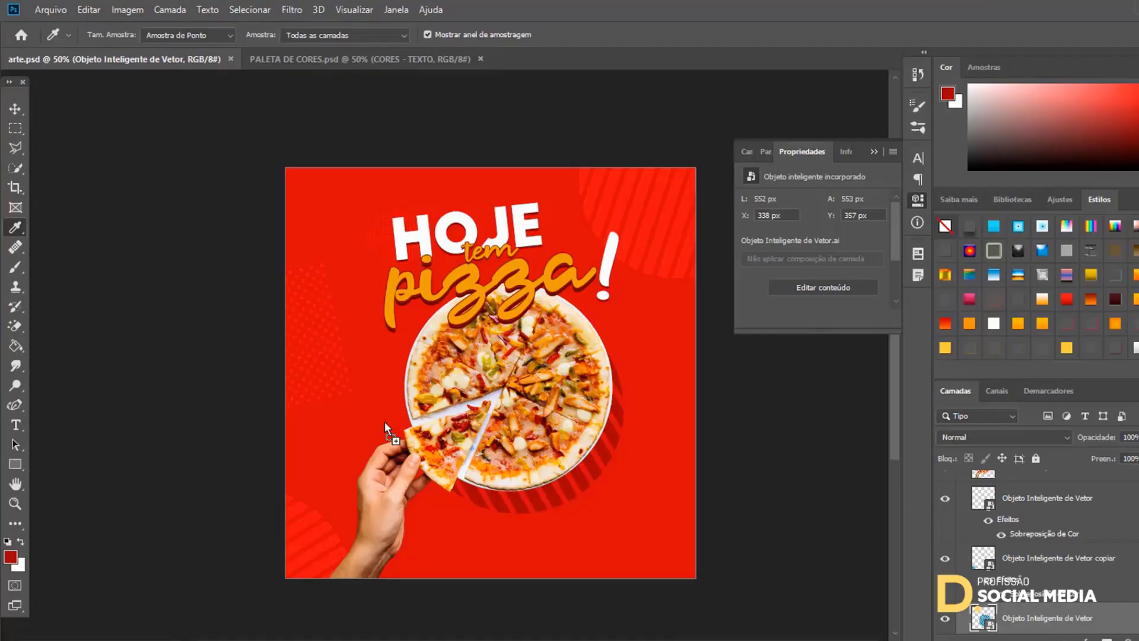
key(ctrl+v)
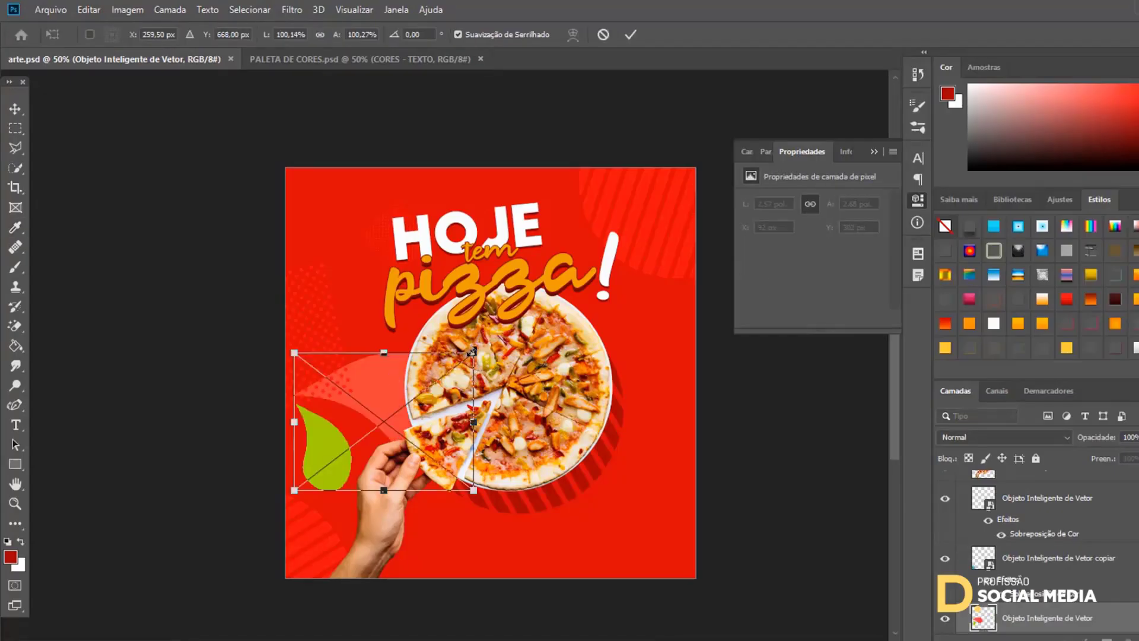
drag(473, 353, 281, 402)
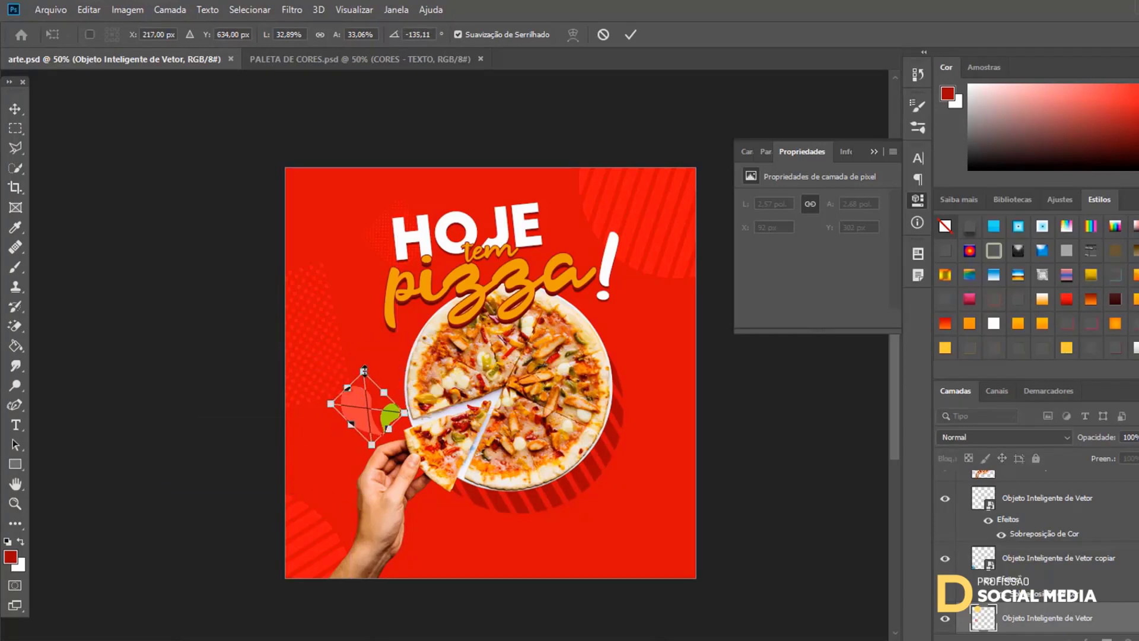
drag(365, 371, 357, 394)
key(Return)
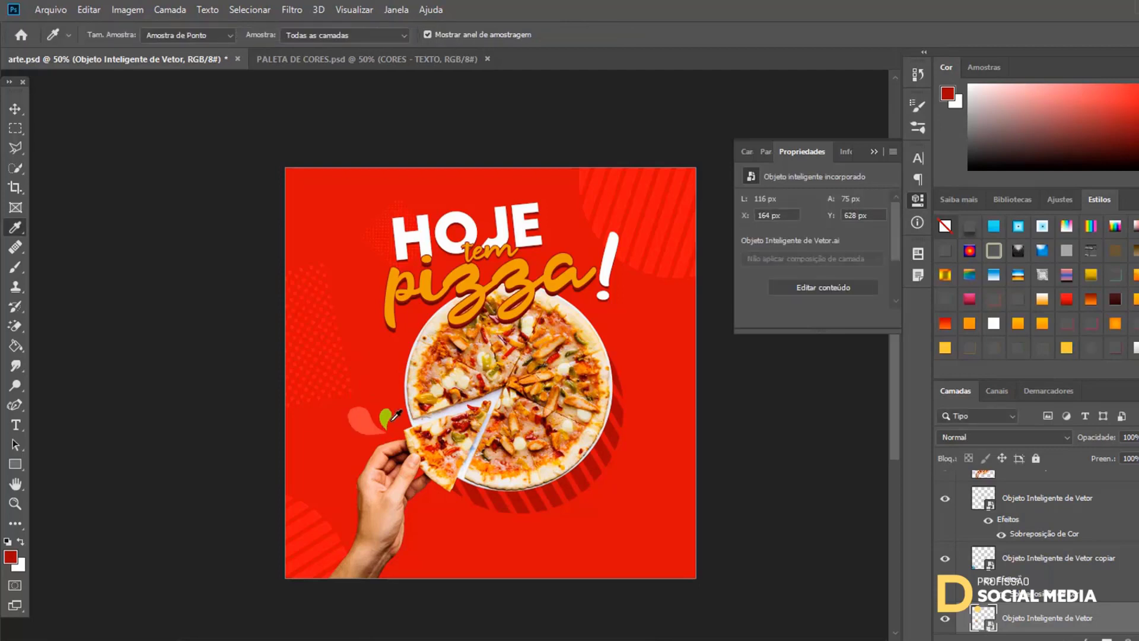
Step: Move the drop shapes closer to the pizza slice, rotate them a quarter turn and show the rulers
click(15, 113)
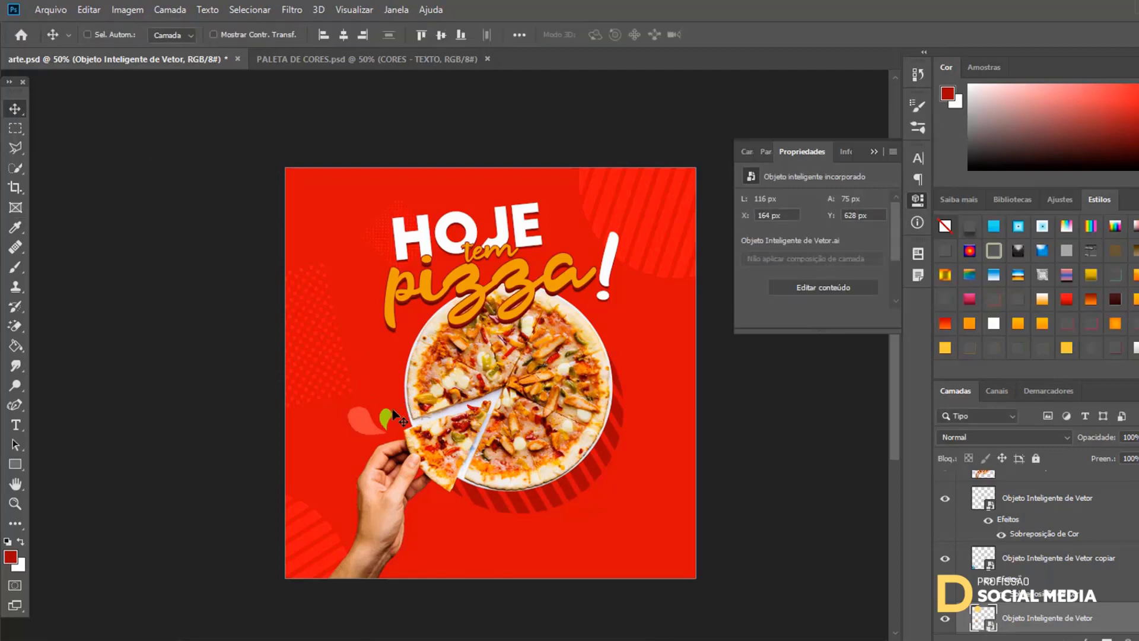
drag(393, 410, 403, 411)
key(ctrl)
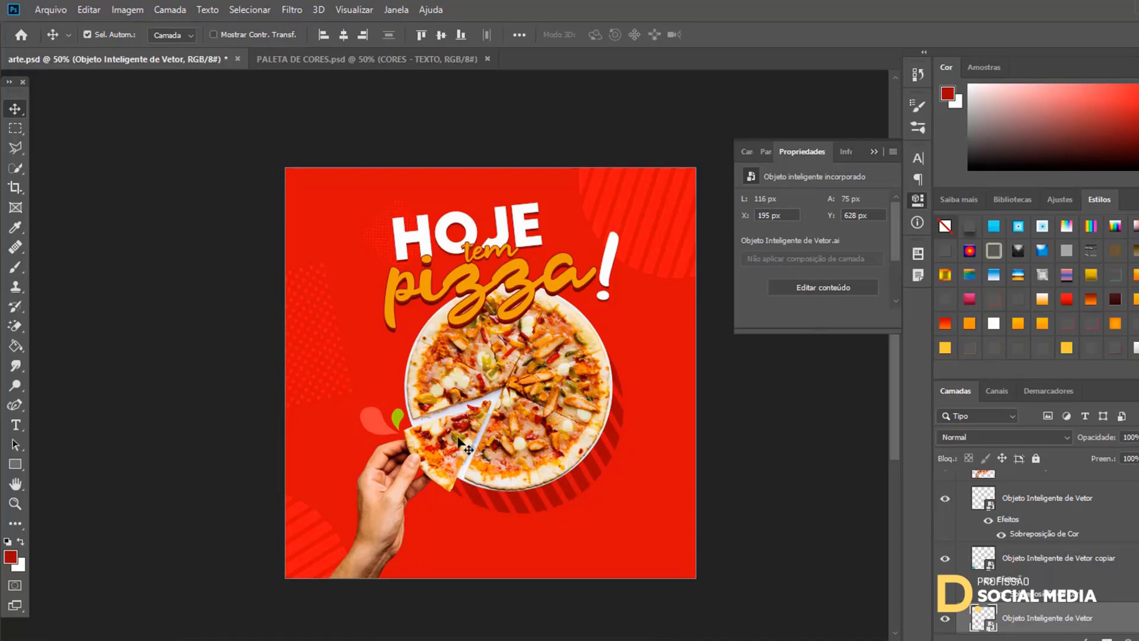
key(ctrl+t)
key(ctrl+r)
Step: Rasterize the drops layer, select the small green drop with the Polygonal Lasso and cut it onto its own layer
key(ctrl+plus)
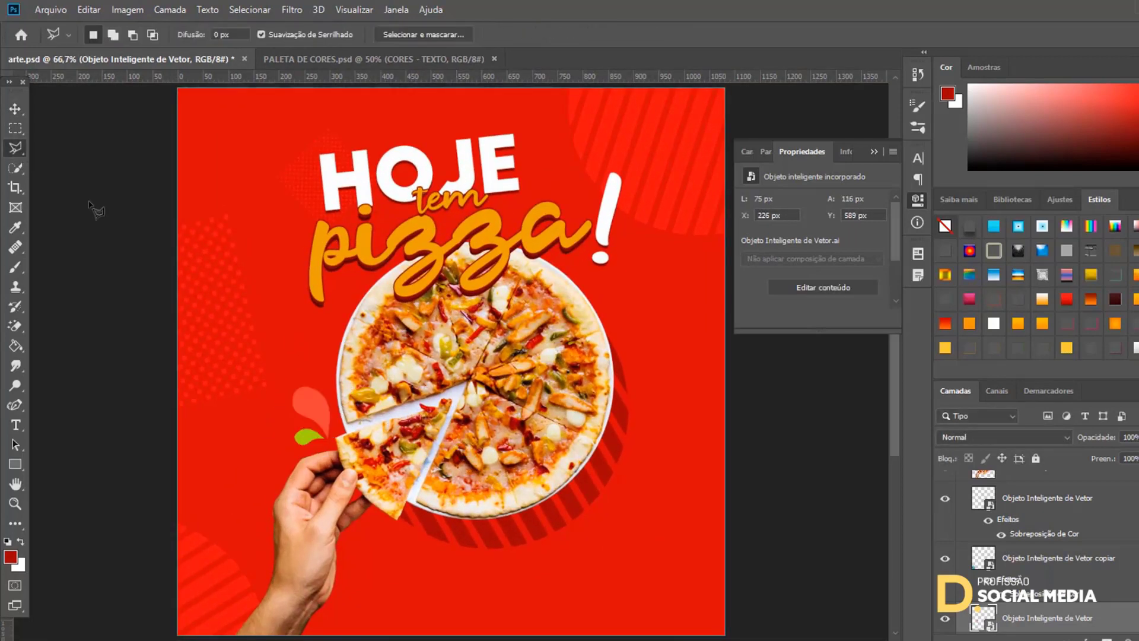
mouse_move(288, 427)
mouse_down()
mouse_move(319, 428)
mouse_move(331, 445)
mouse_move(295, 456)
mouse_up()
right_click(307, 435)
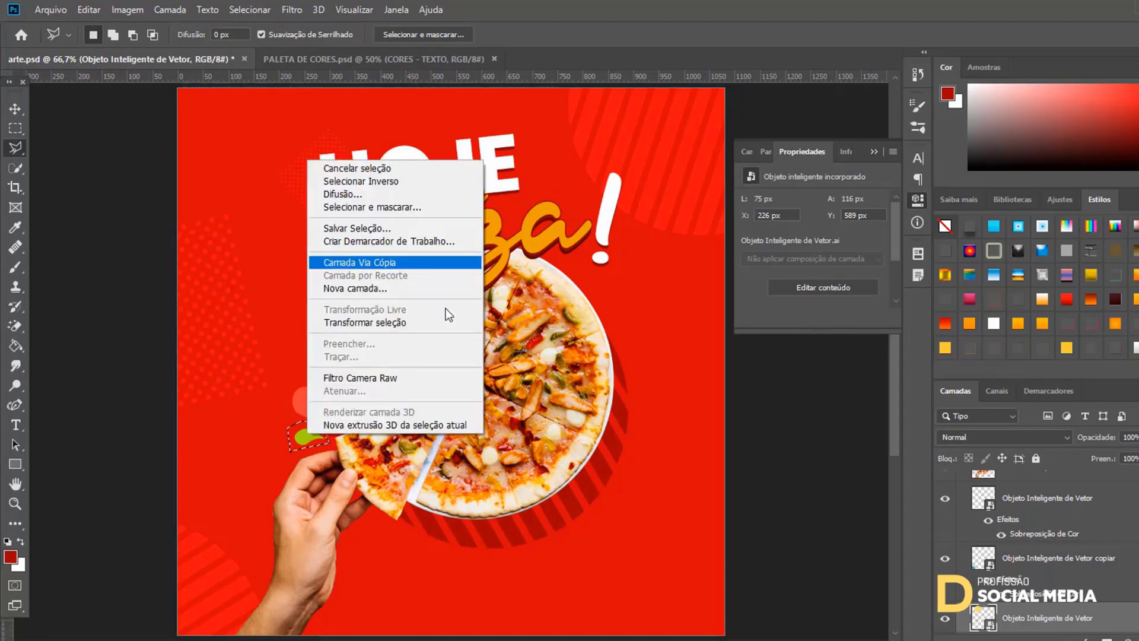
click(1050, 614)
right_click(1050, 614)
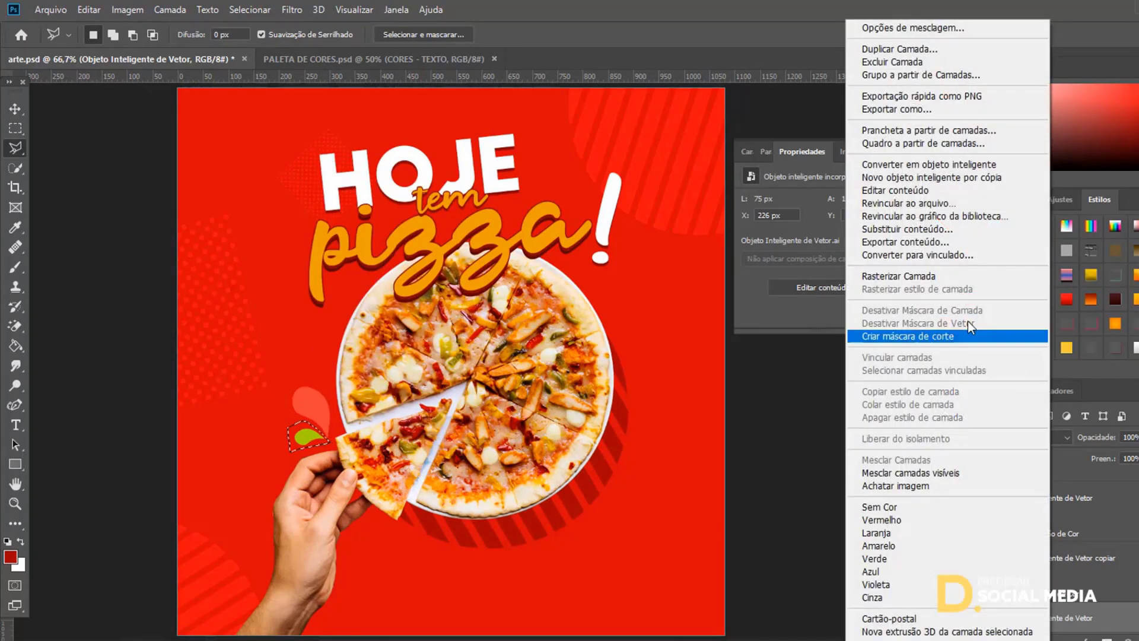
click(924, 276)
right_click(325, 430)
click(373, 273)
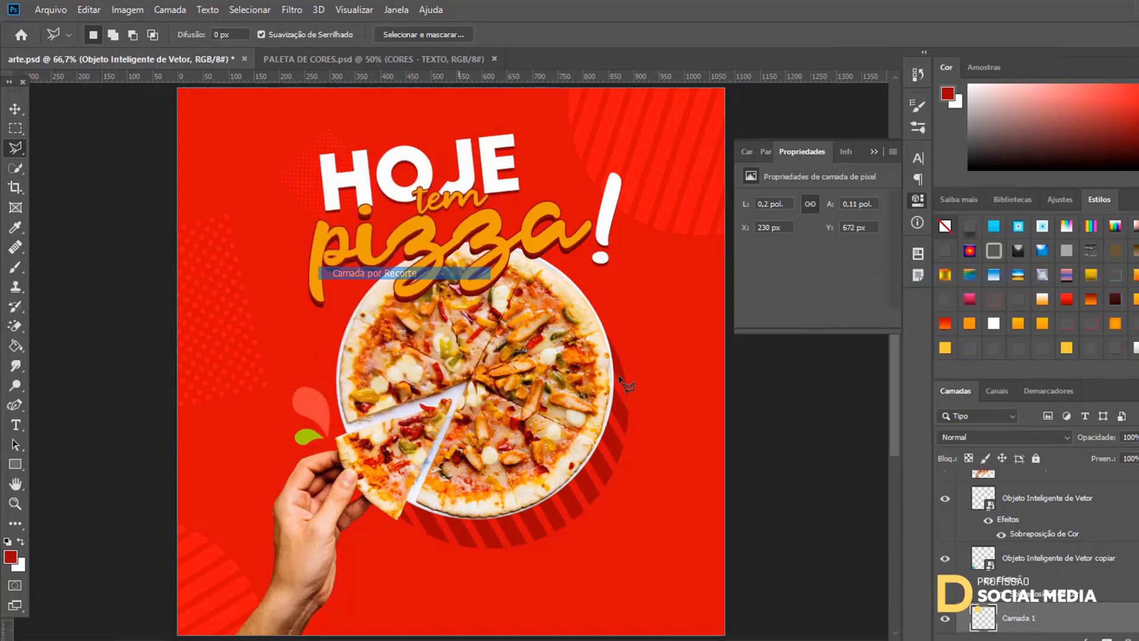
Step: Apply a white Color Overlay to the small drop on Camada 1
double_click(1136, 618)
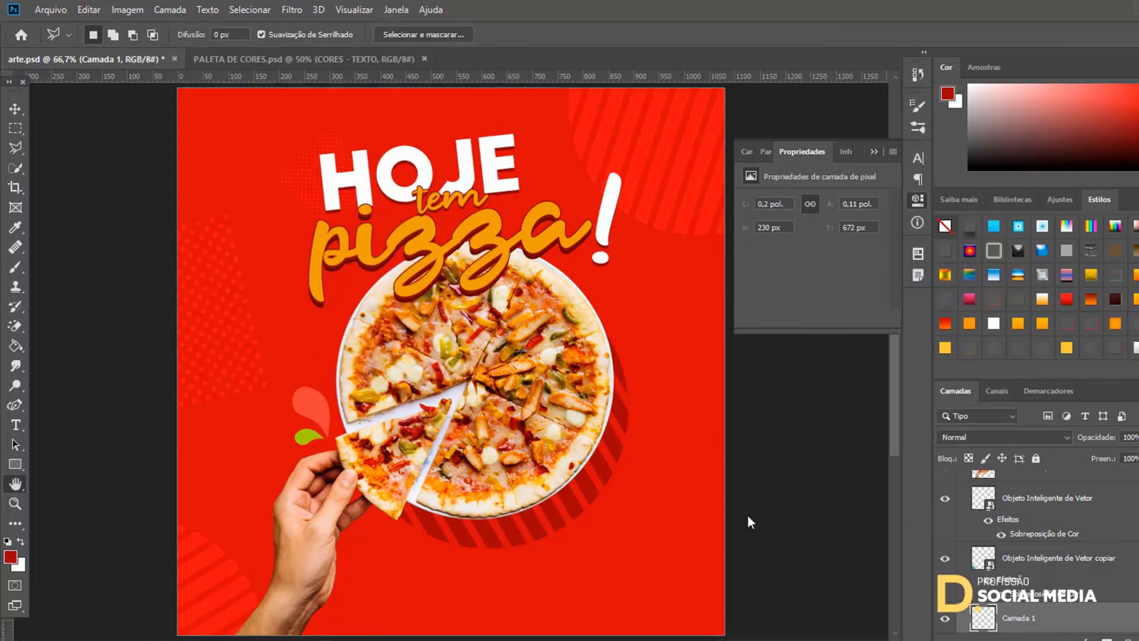
click(653, 373)
click(1006, 226)
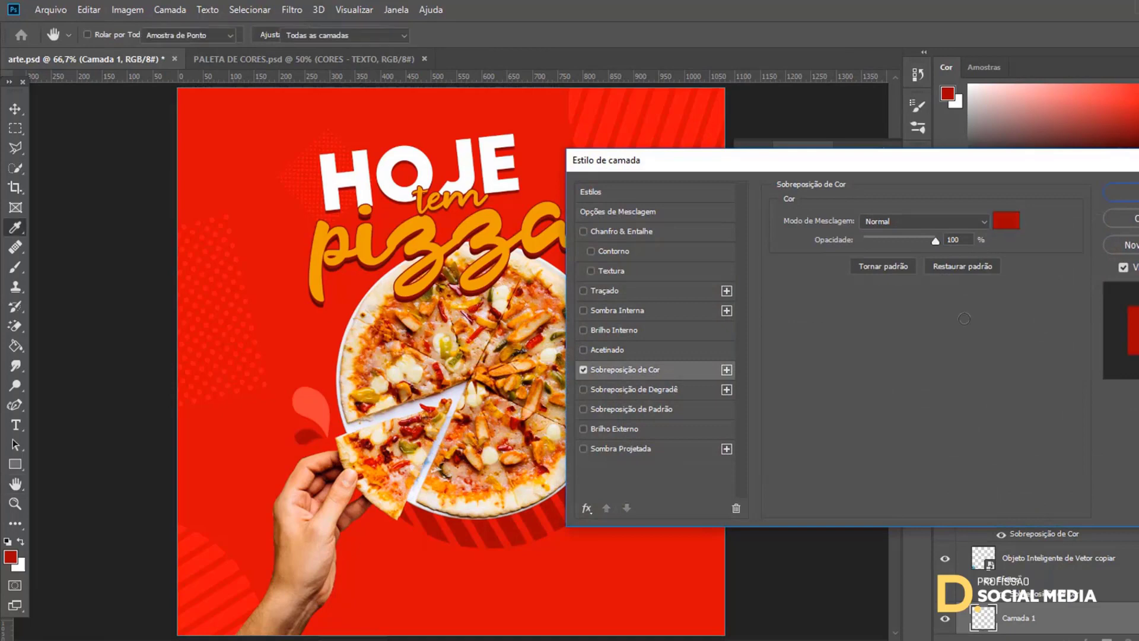
drag(925, 335, 704, 259)
key(Return)
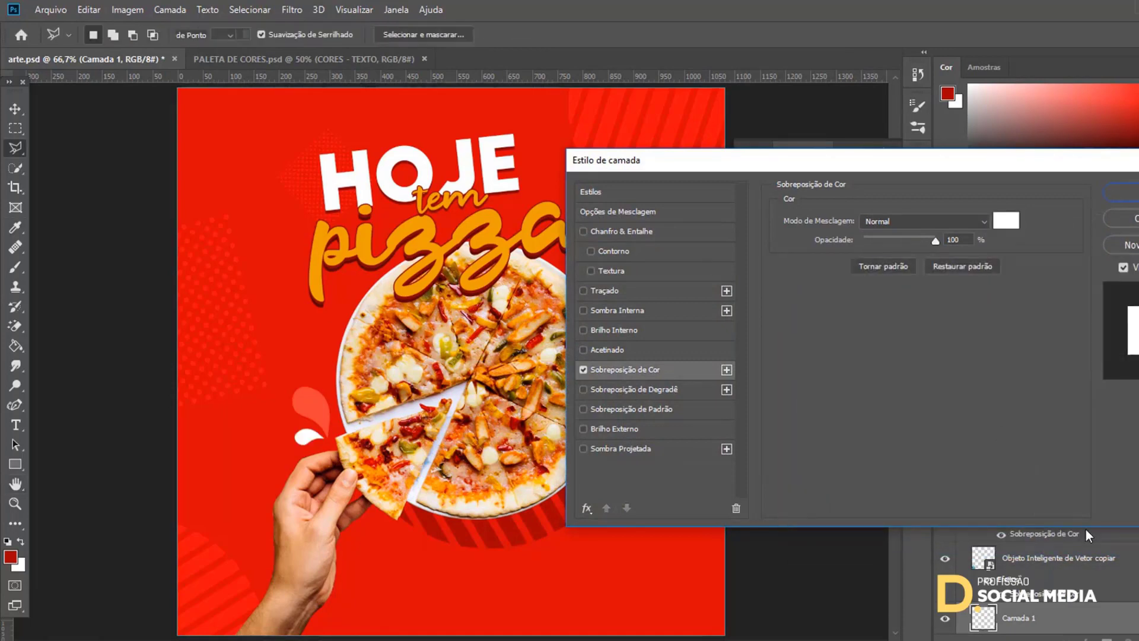
key(Return)
Step: Apply a Color Overlay to the large drop in the orange sampled from the "pizza" lettering
scroll(1065, 621, down, 2)
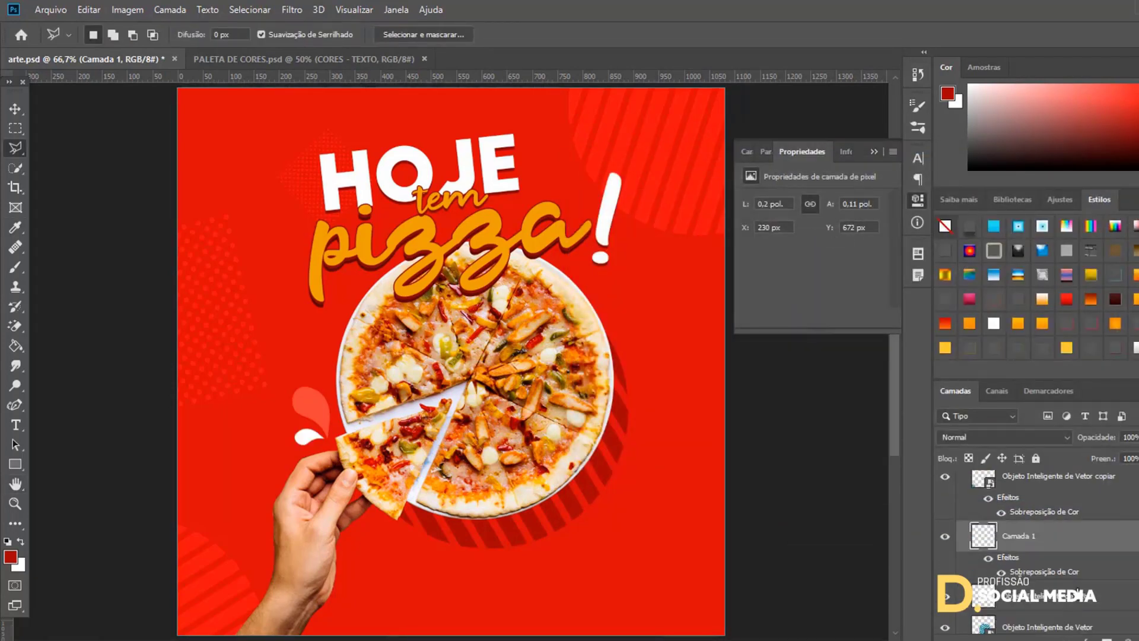
double_click(1127, 595)
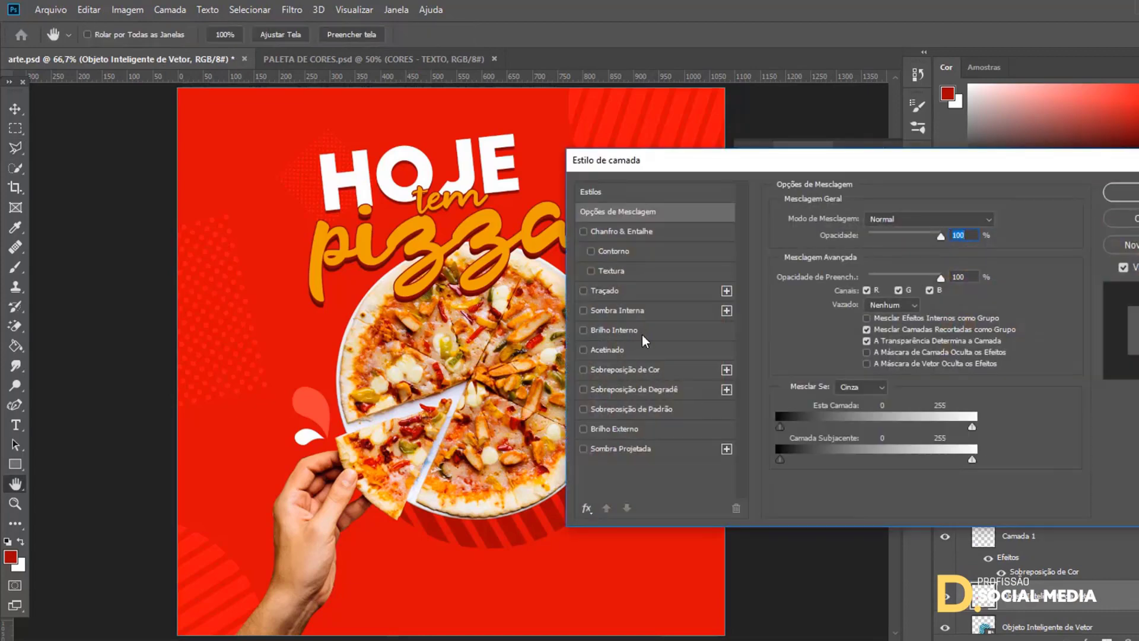
click(640, 369)
click(1003, 225)
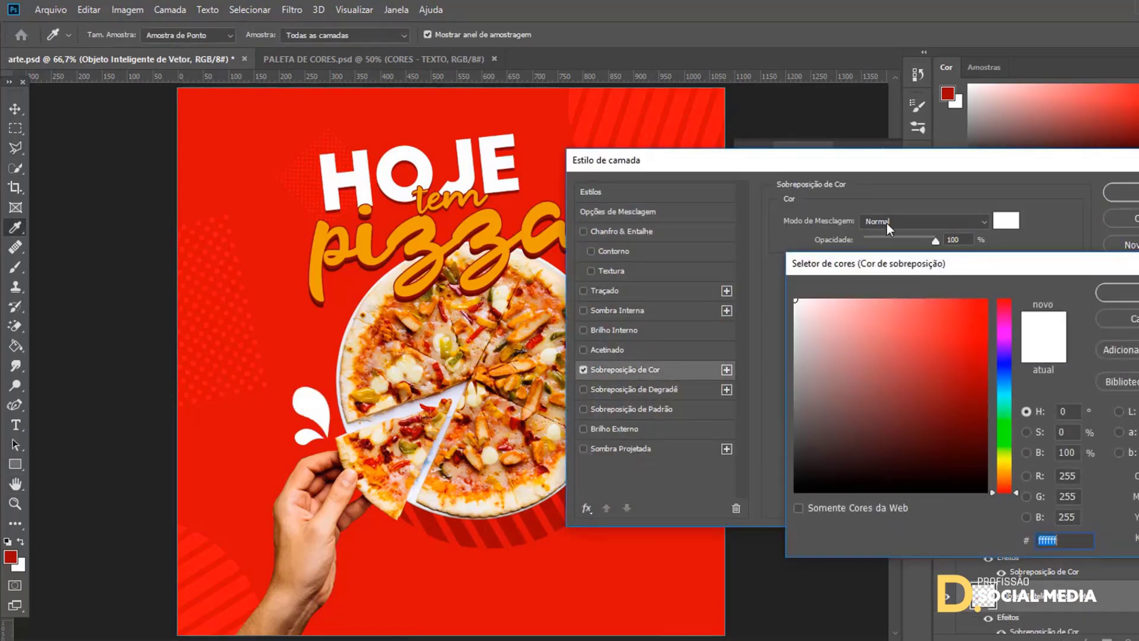
click(499, 213)
key(Return)
key(Return)
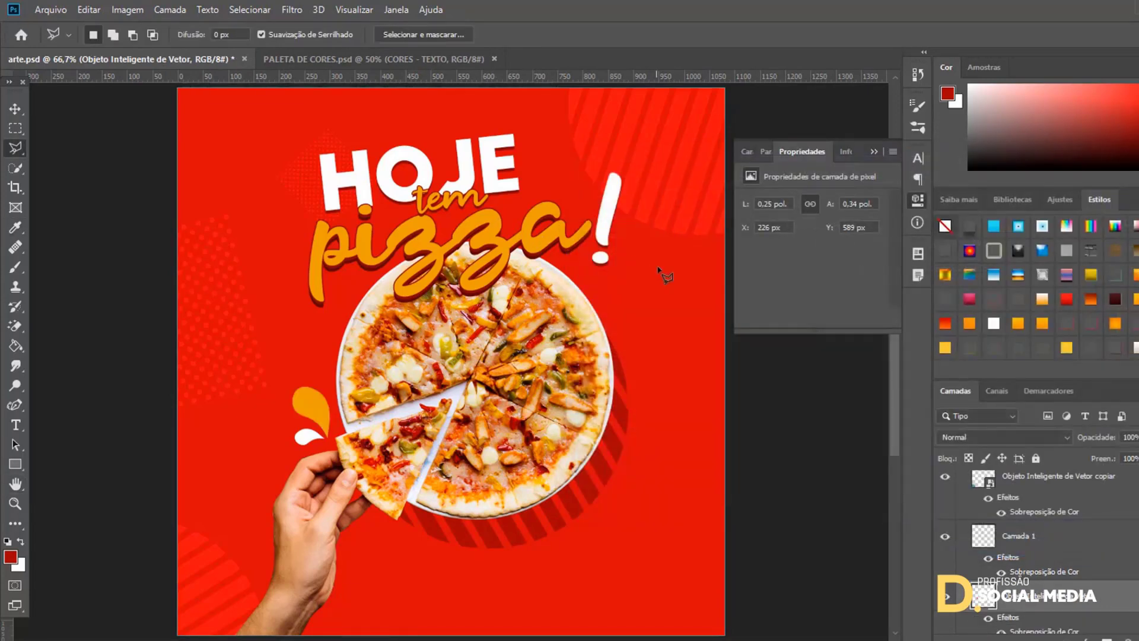
Step: Add a dark red Drop Shadow to both the small white drop and the large orange drop, and save
click(1077, 537)
double_click(1077, 538)
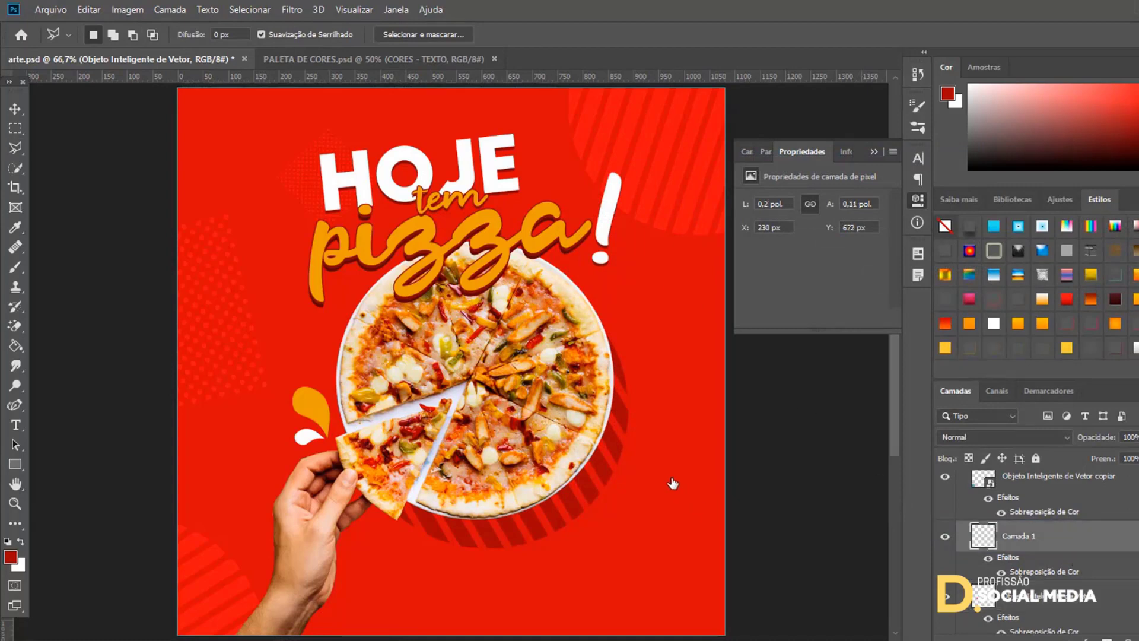
click(641, 451)
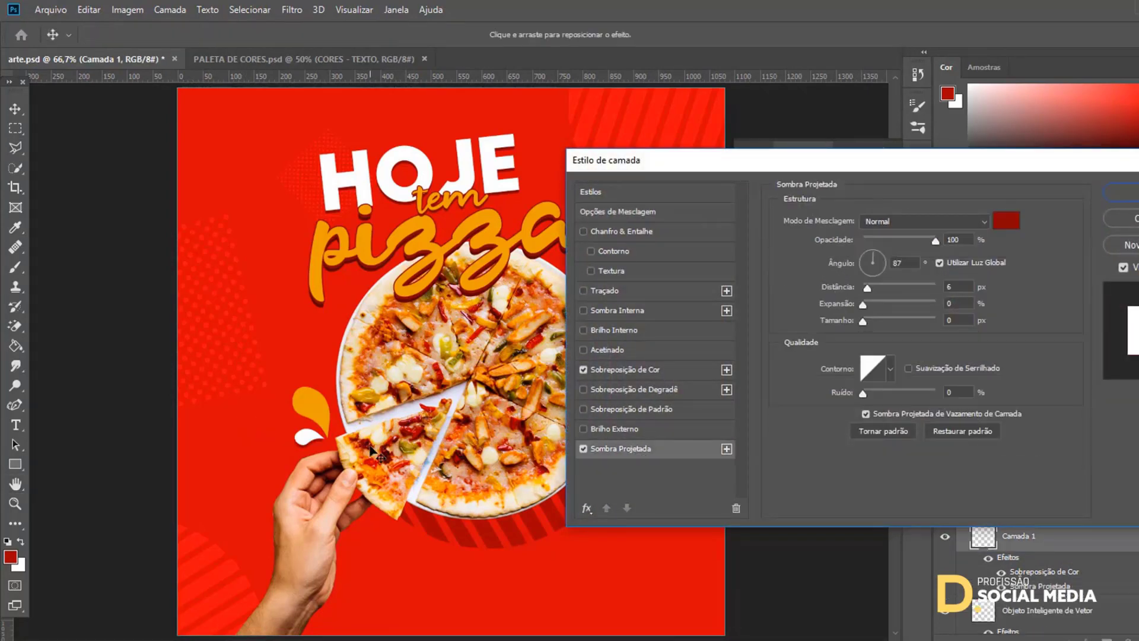
key(Return)
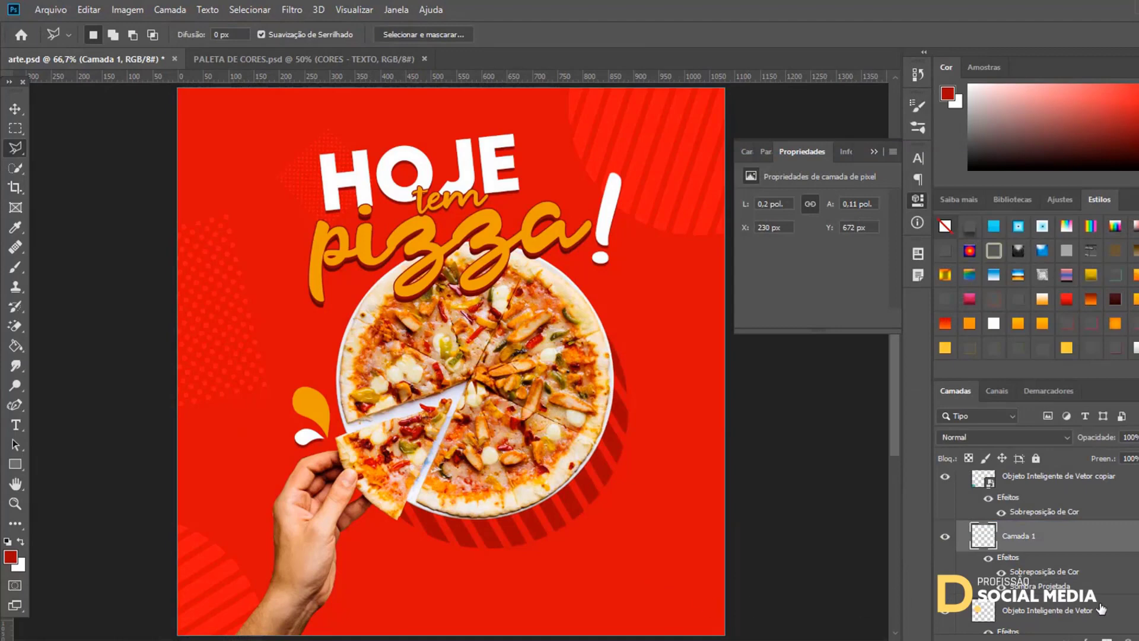
scroll(1135, 611, down, 1)
double_click(1135, 611)
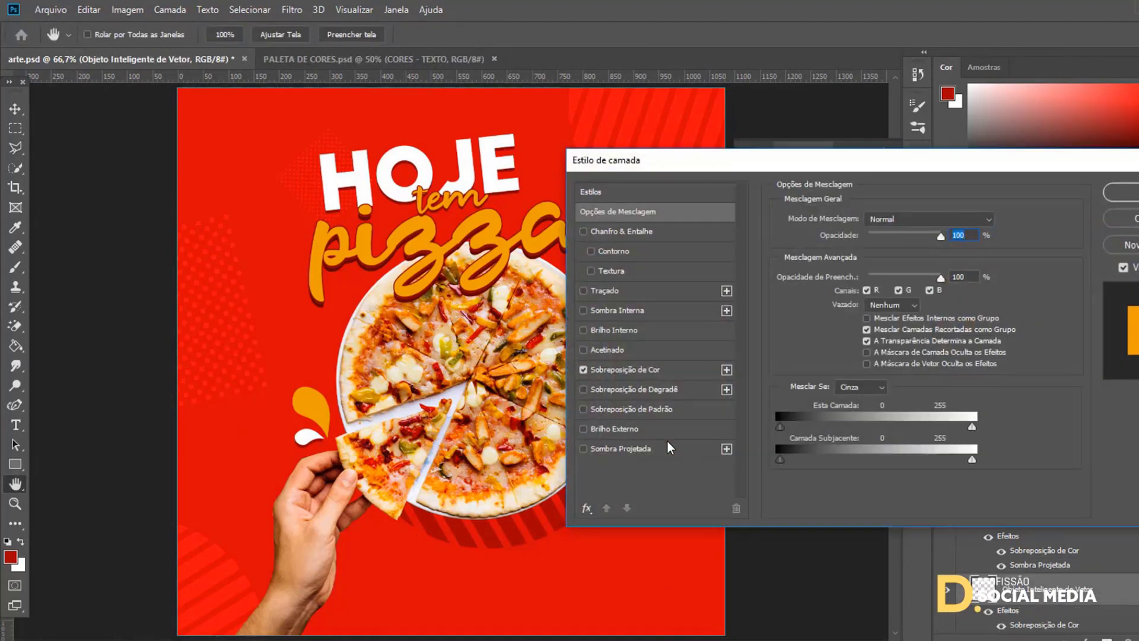
click(668, 445)
key(Return)
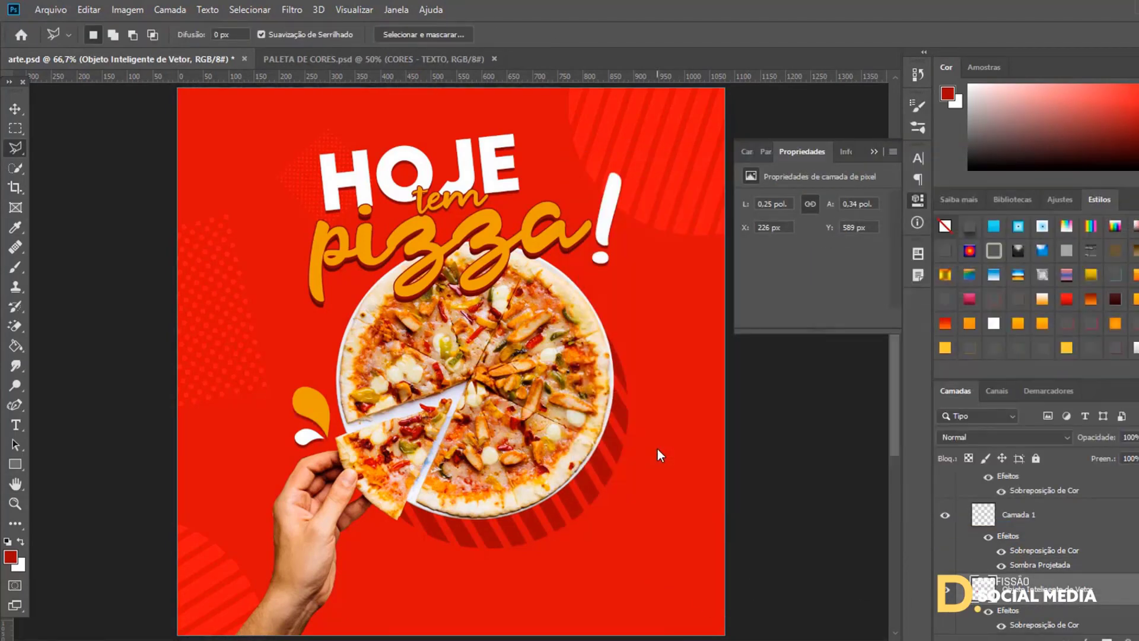
key(ctrl+s)
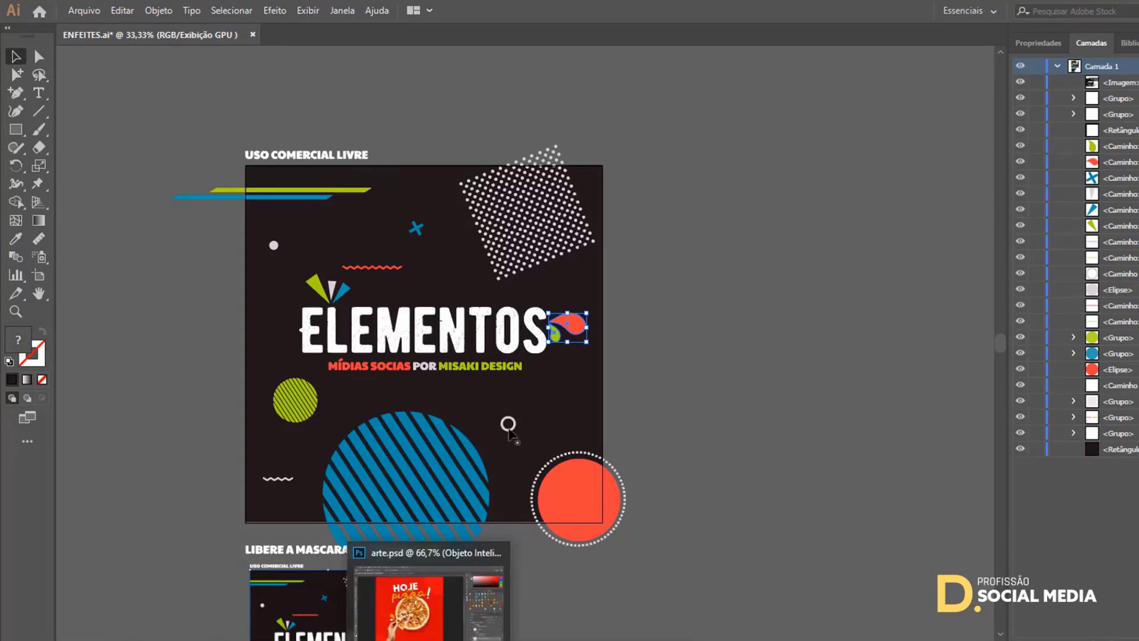
Step: Bring the small ring from ENFEITES.ai in Illustrator into arte.psd at about 29 × 29 px, beside the wrist
click(517, 417)
drag(517, 418, 250, 532)
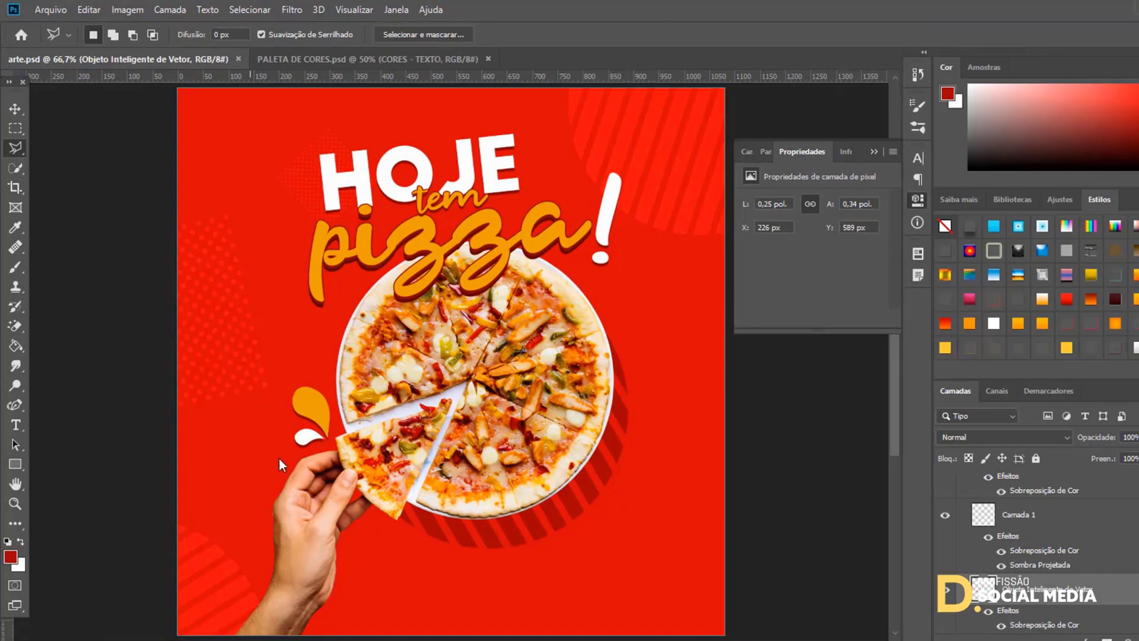
drag(297, 485, 219, 560)
key(Return)
key(l)
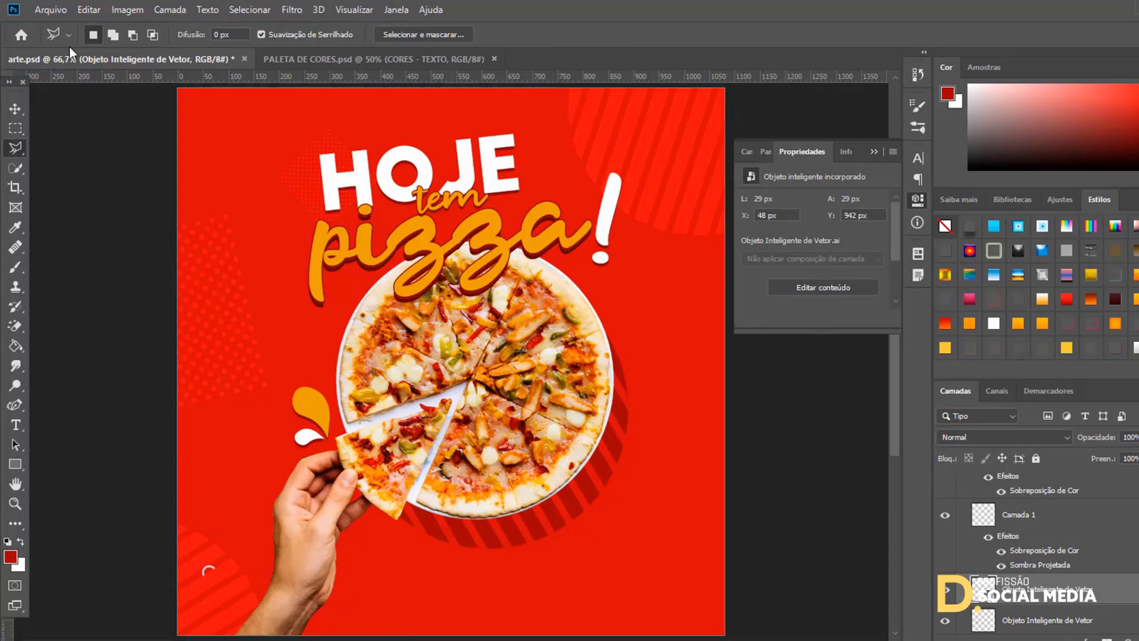
click(15, 109)
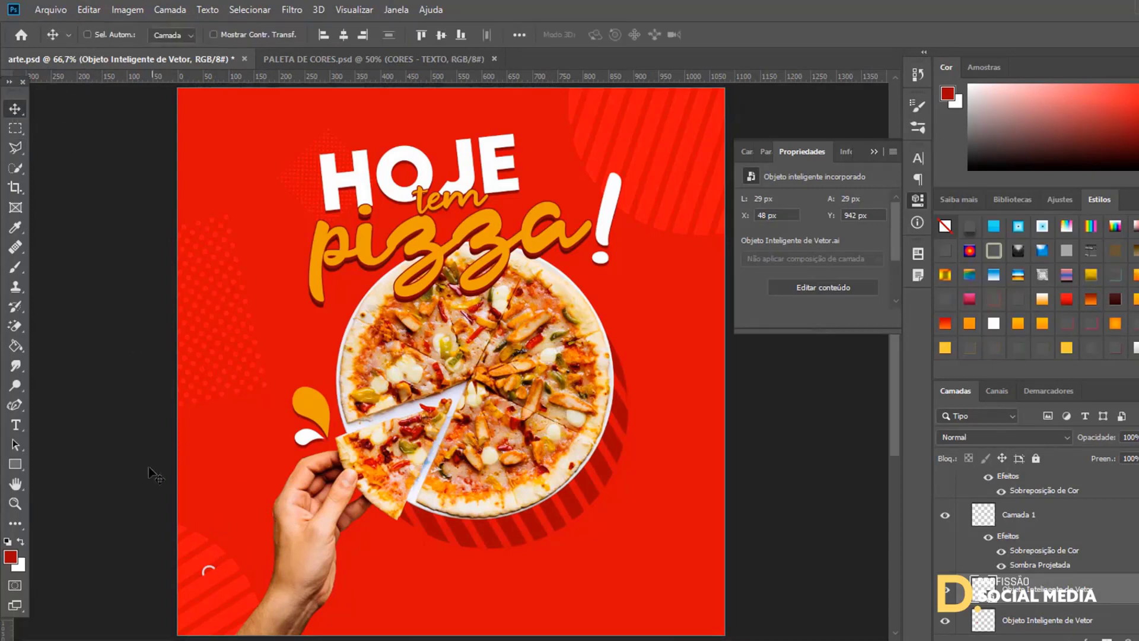
drag(212, 573, 246, 537)
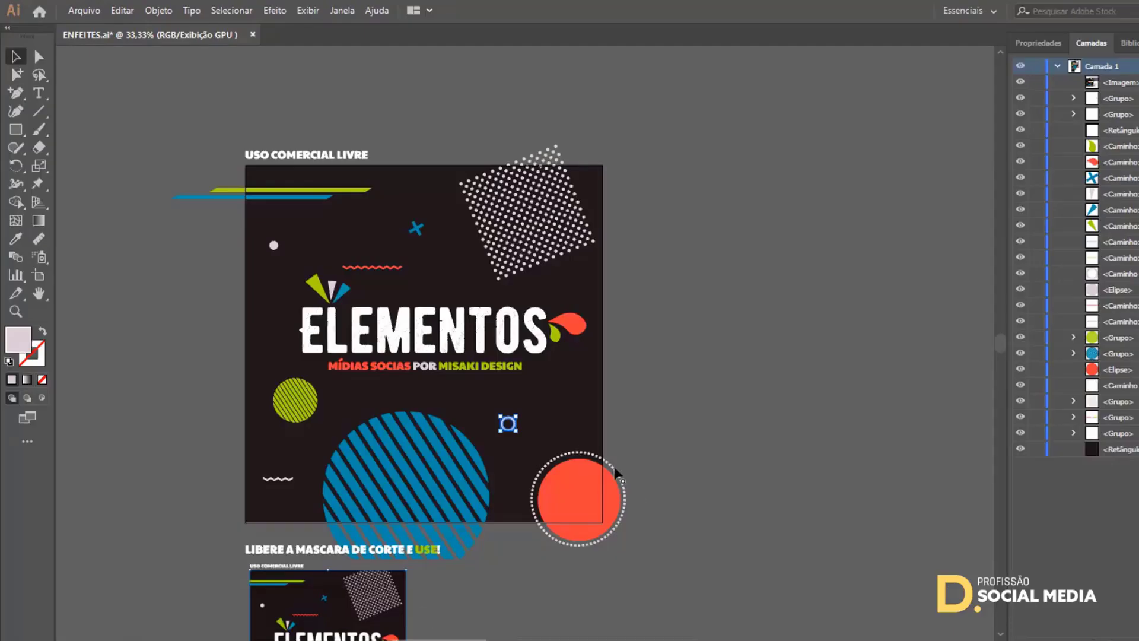
Step: Bring the dotted circle outline from ENFEITES.ai into arte.psd, scaled to about 224 × 225 px across the canvas's lower edge beside the hand
click(617, 473)
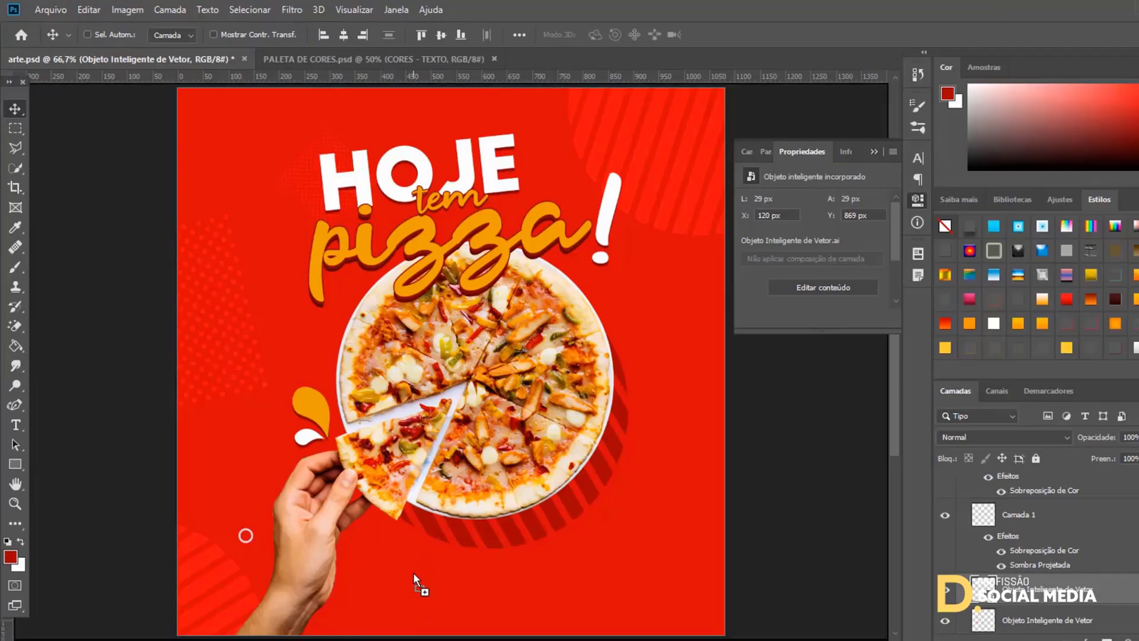
key(ctrl+v)
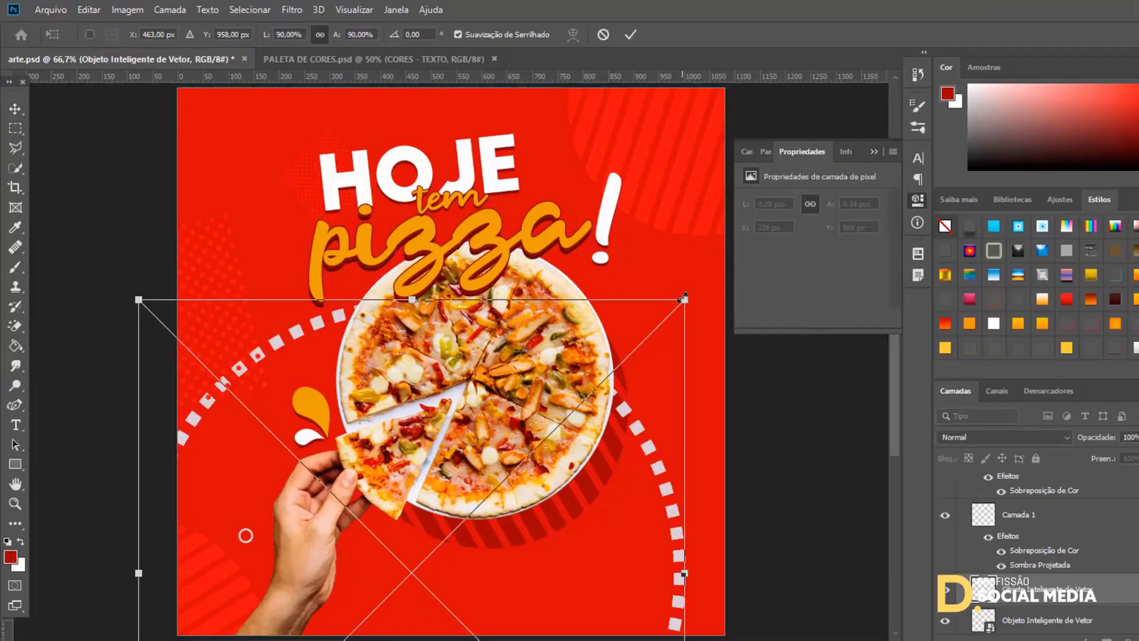
drag(683, 297, 387, 511)
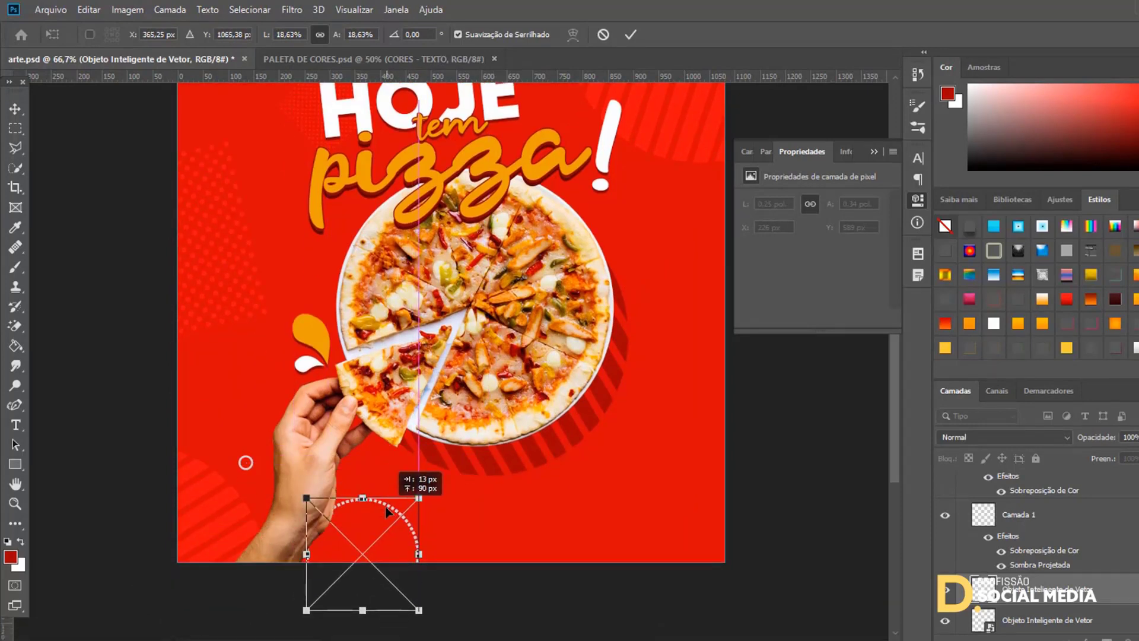
key(Return)
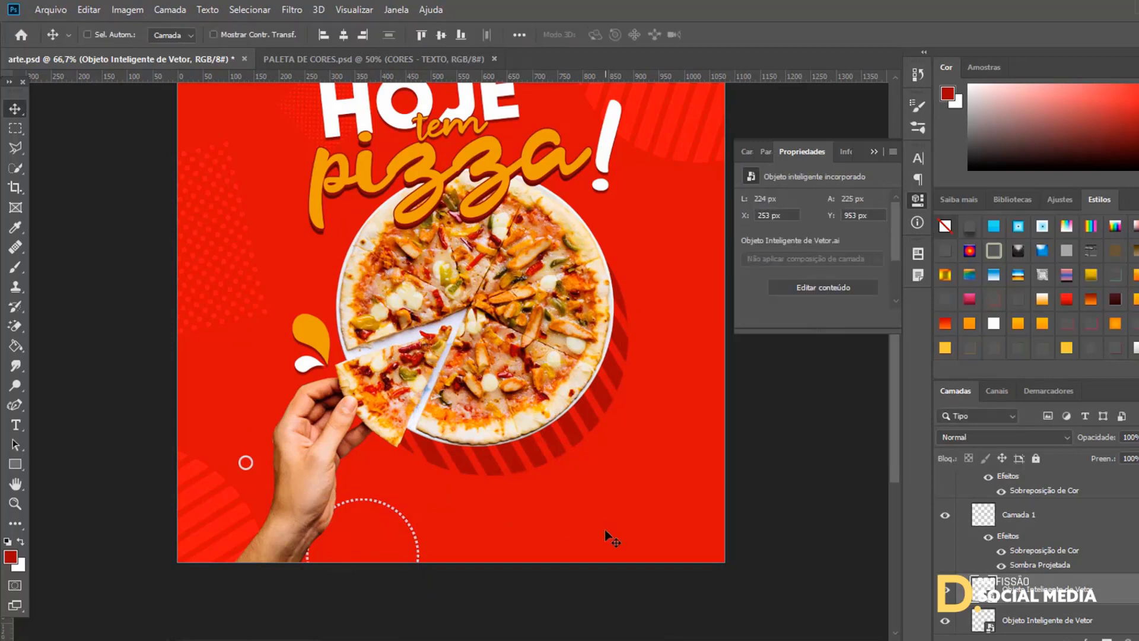
Step: Nudge the dotted circle outline 18 px to the left towards the arm, and save
key(Left)
key(Left)
key(Left)
key(Left)
key(Left)
key(Left)
key(Left)
key(Left)
key(Left)
key(Left)
key(Left)
key(Left)
key(Left)
key(Left)
key(Left)
key(Left)
key(Left)
key(Left)
scroll(604, 530, up, 2)
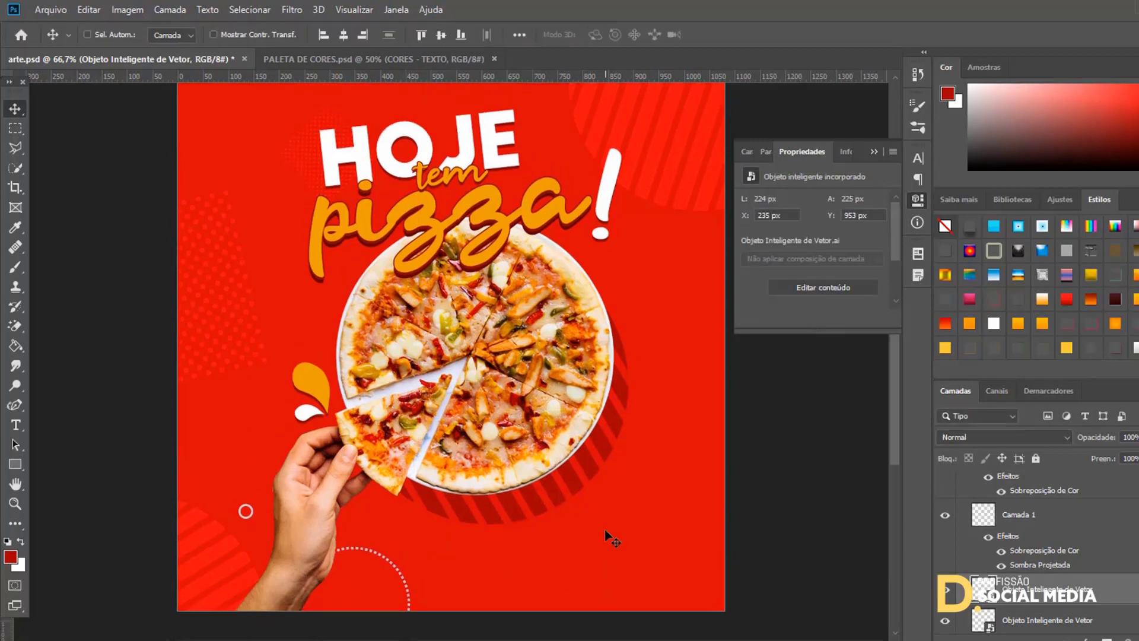
key(ctrl+s)
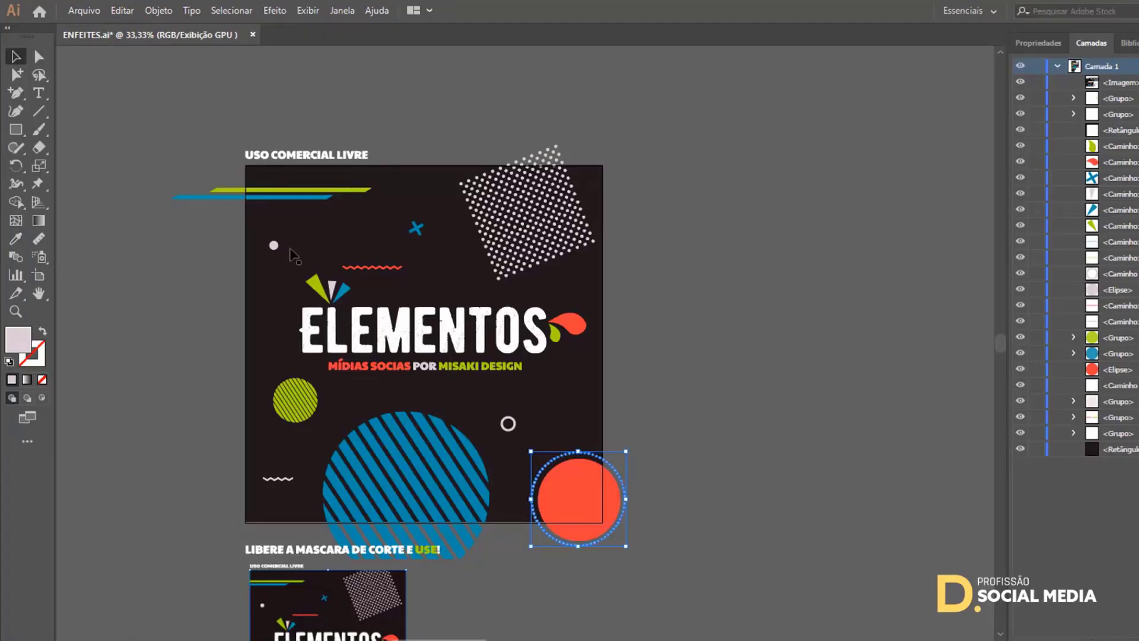
Step: Bring the small solid dot from ENFEITES.ai into arte.psd at about 21 × 21 px below the pizza, and save
click(267, 250)
click(273, 243)
drag(273, 245, 274, 118)
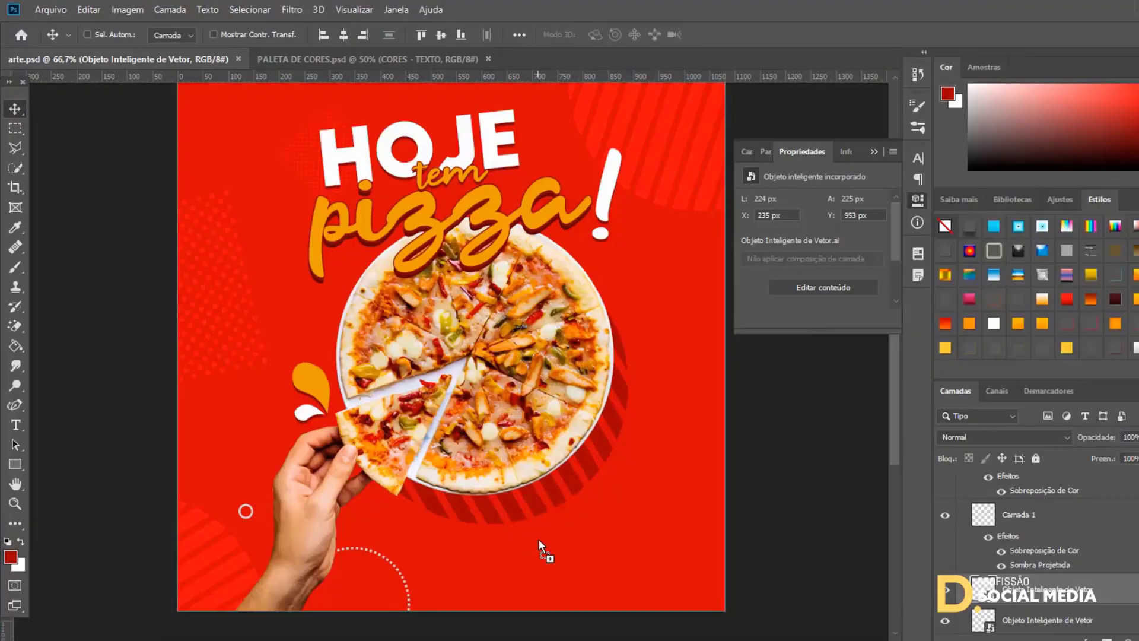
key(ctrl+v)
drag(565, 509, 508, 572)
key(Return)
key(ctrl+t)
key(Return)
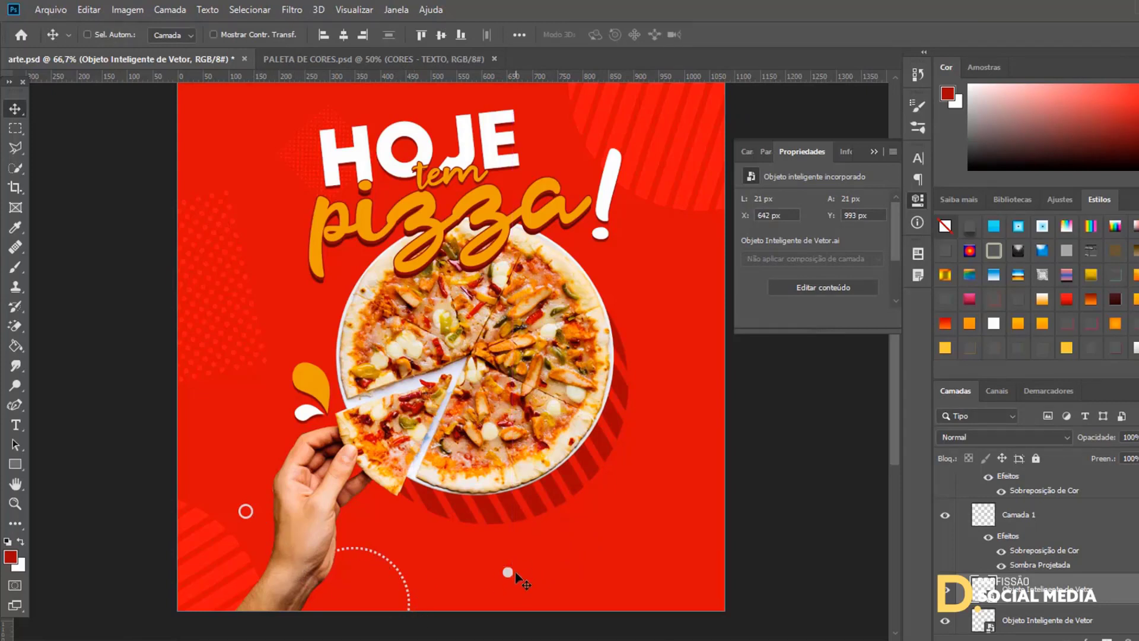
key(ctrl+s)
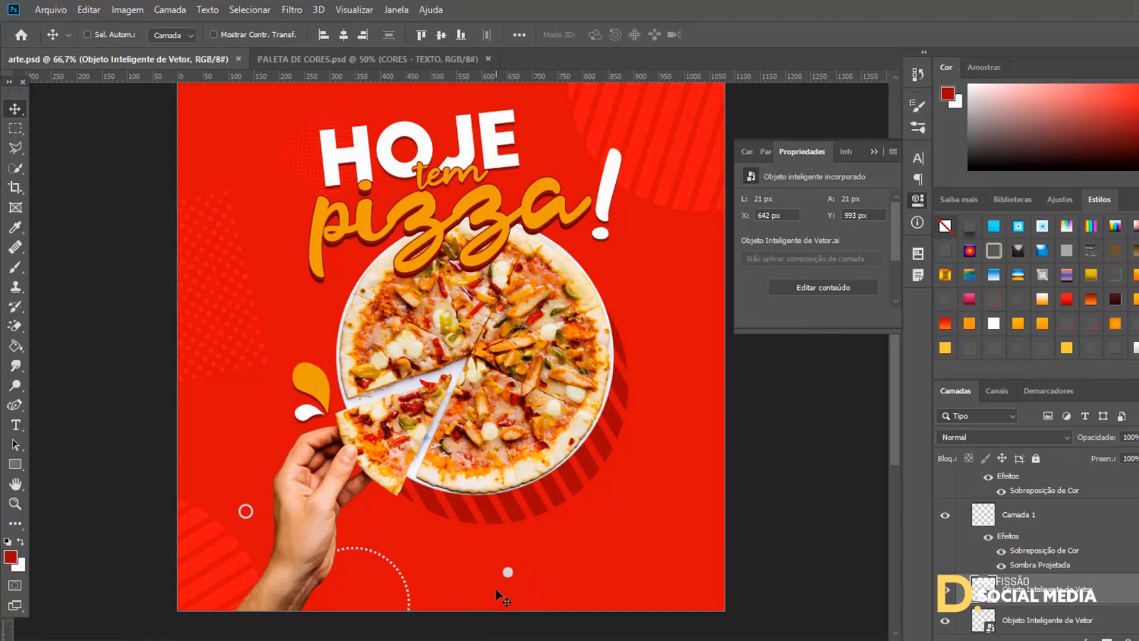
Step: Apply a Color Overlay to the small solid dot below the pizza, with the colour set to ffffff
scroll(1126, 583, down, 1)
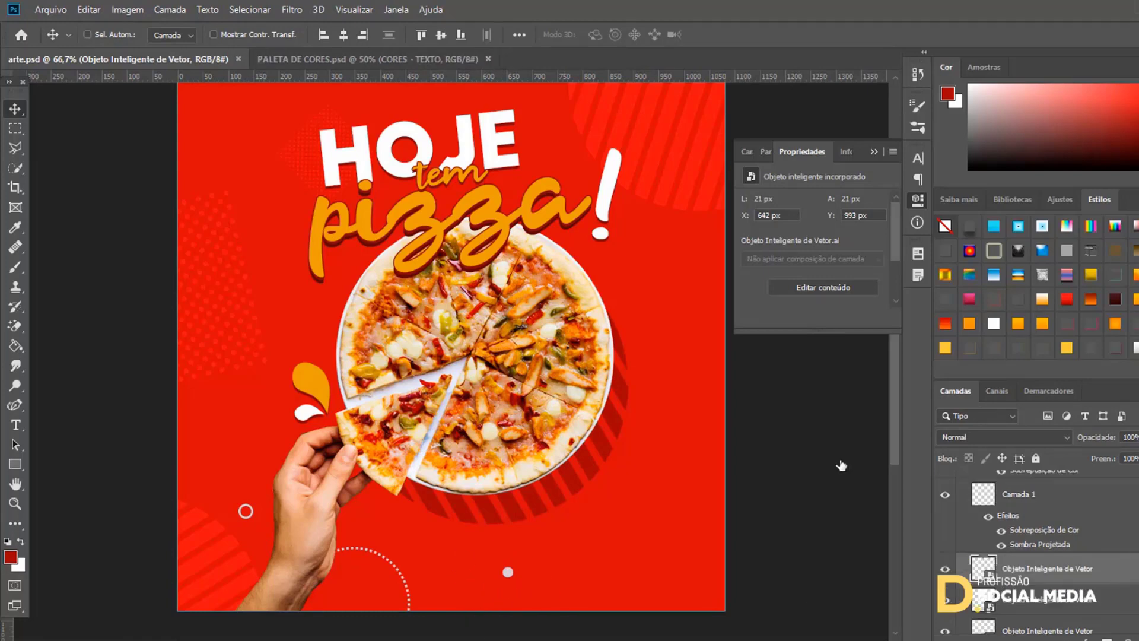
click(646, 369)
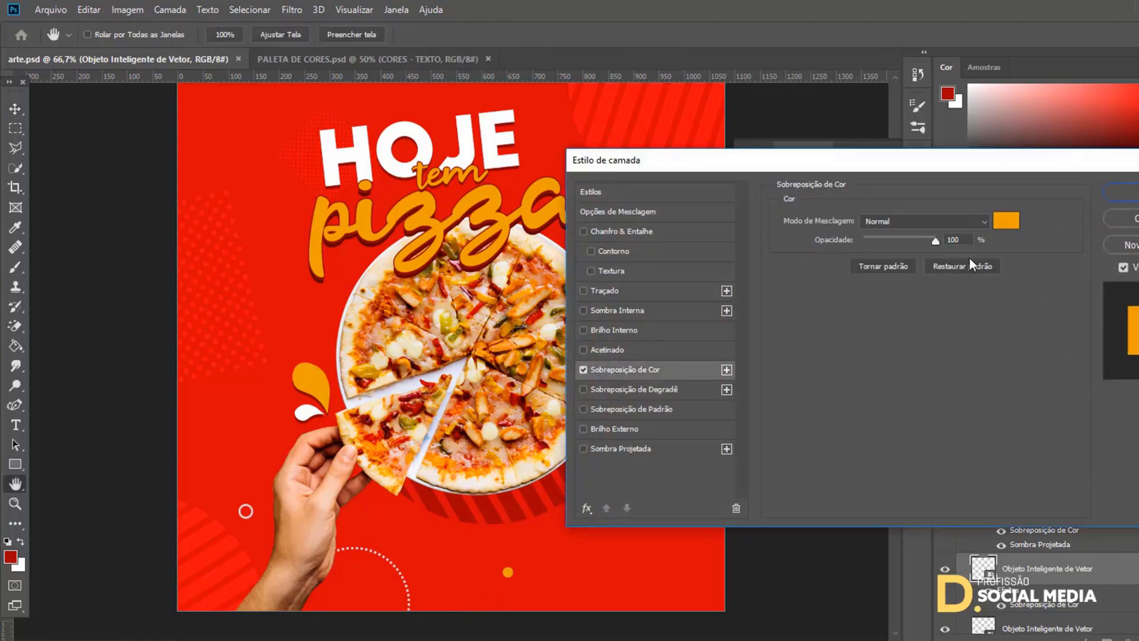
click(1006, 221)
text(ffffff)
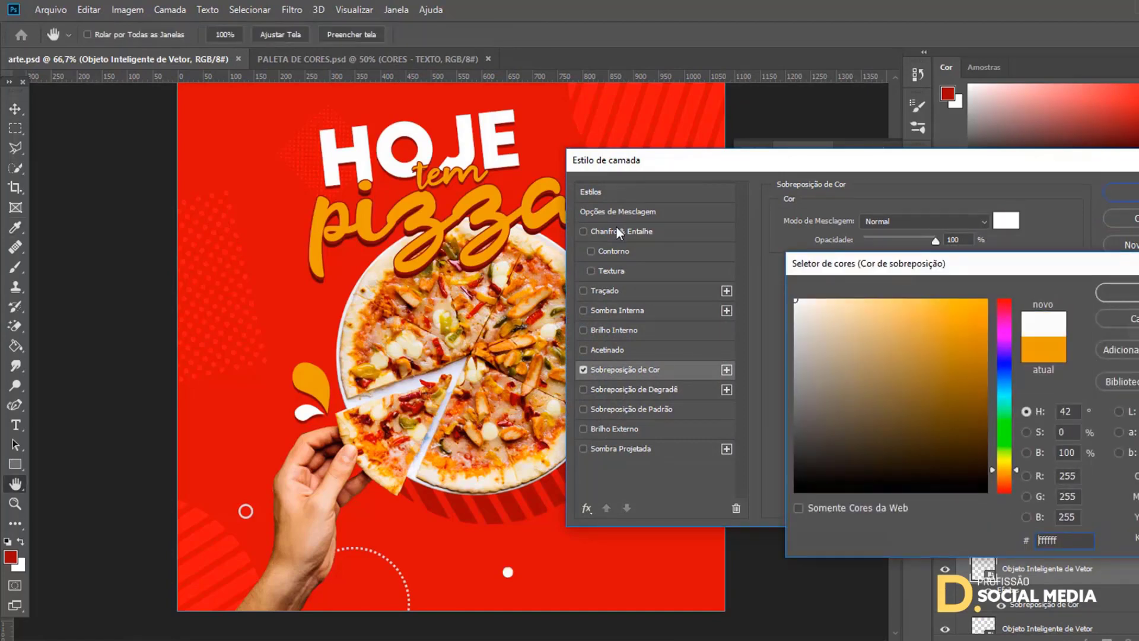
key(Return)
key(Return)
Step: Apply a white Color Overlay to the dotted circle outline beside the hand
scroll(1118, 604, down, 1)
double_click(1117, 604)
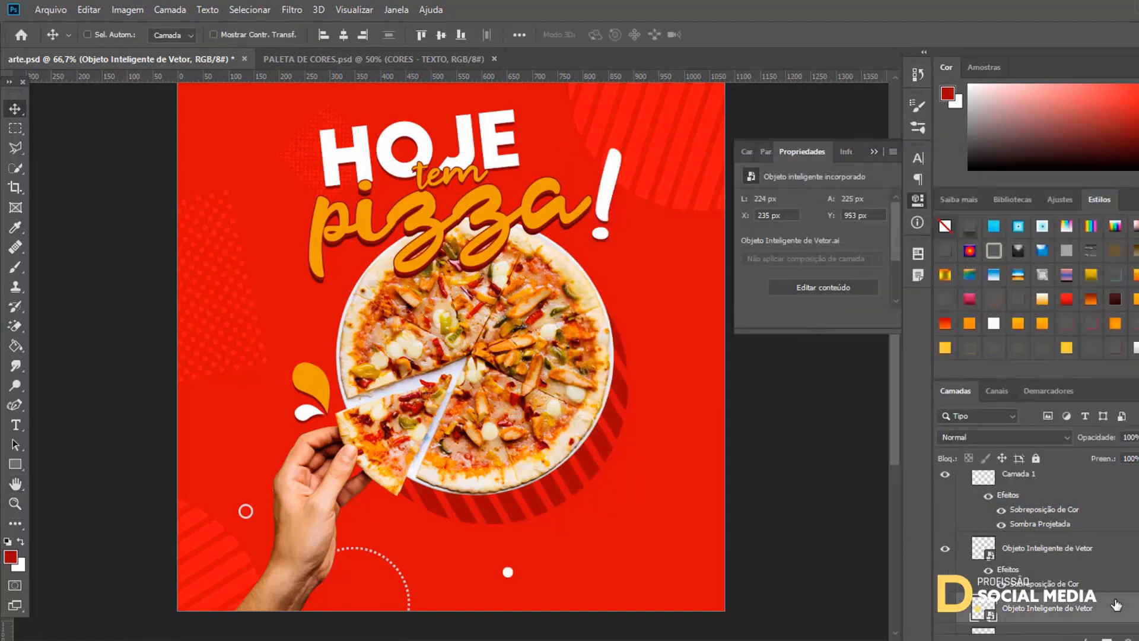
click(661, 366)
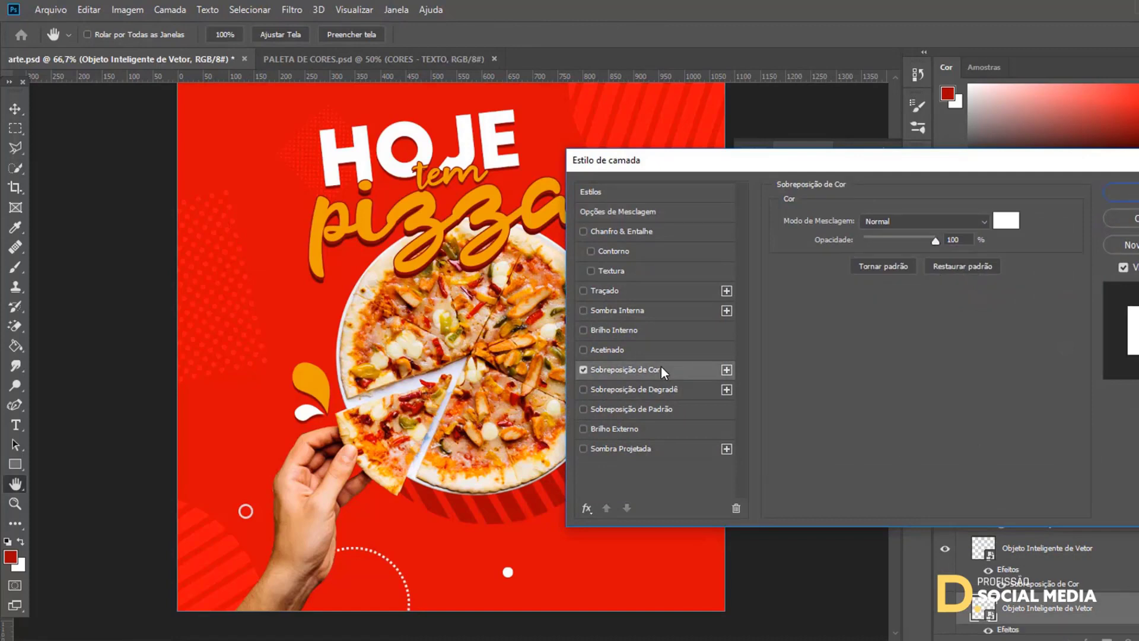
key(Return)
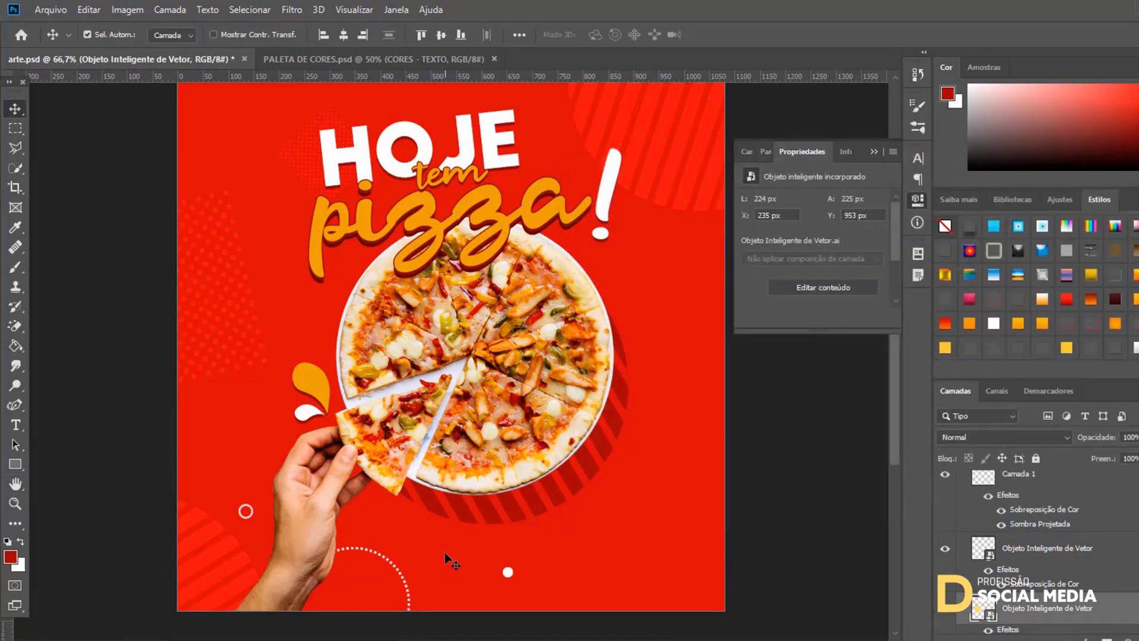
Step: Bring the red wavy line from ENFEITES.ai into arte.psd at about 182 × 12 px, near the canvas's lower-right corner
click(441, 633)
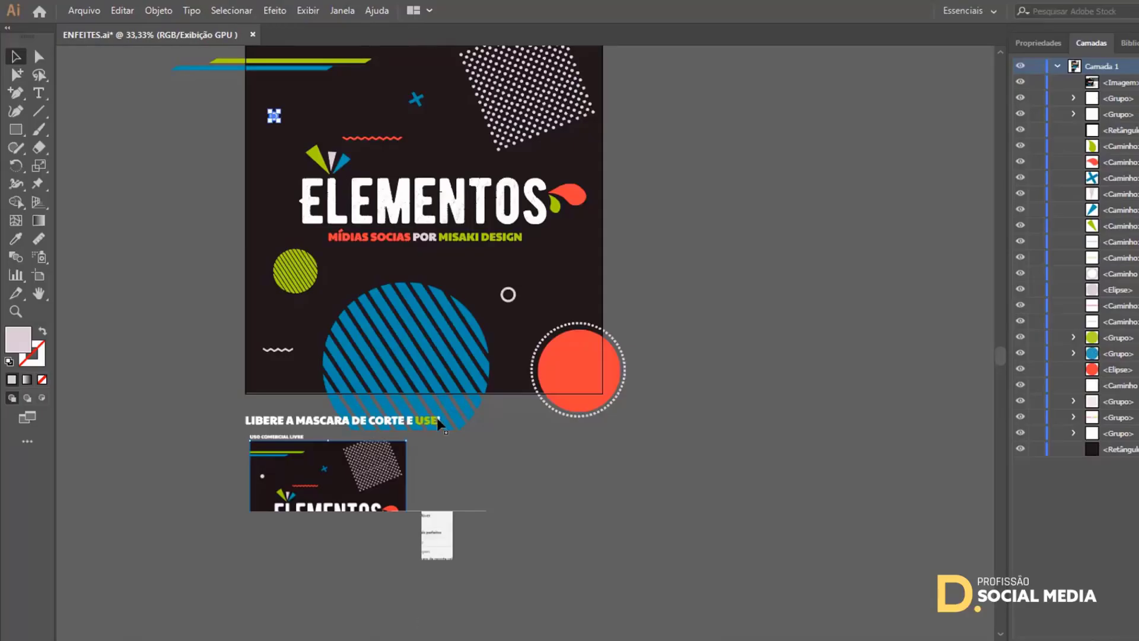
click(378, 150)
click(380, 140)
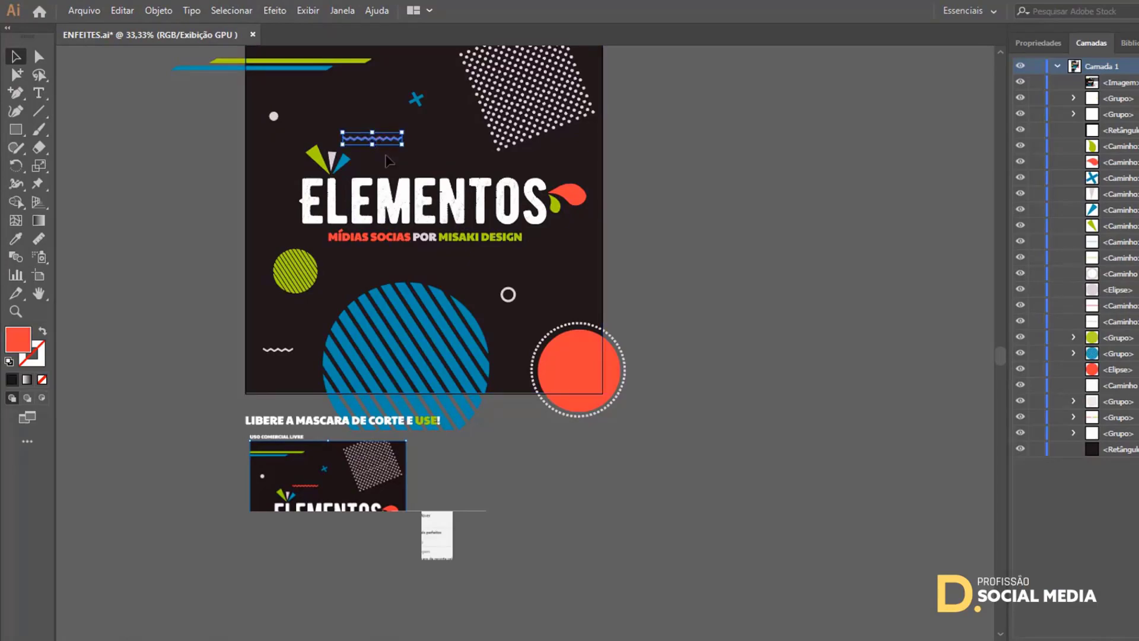
key(alt+Tab)
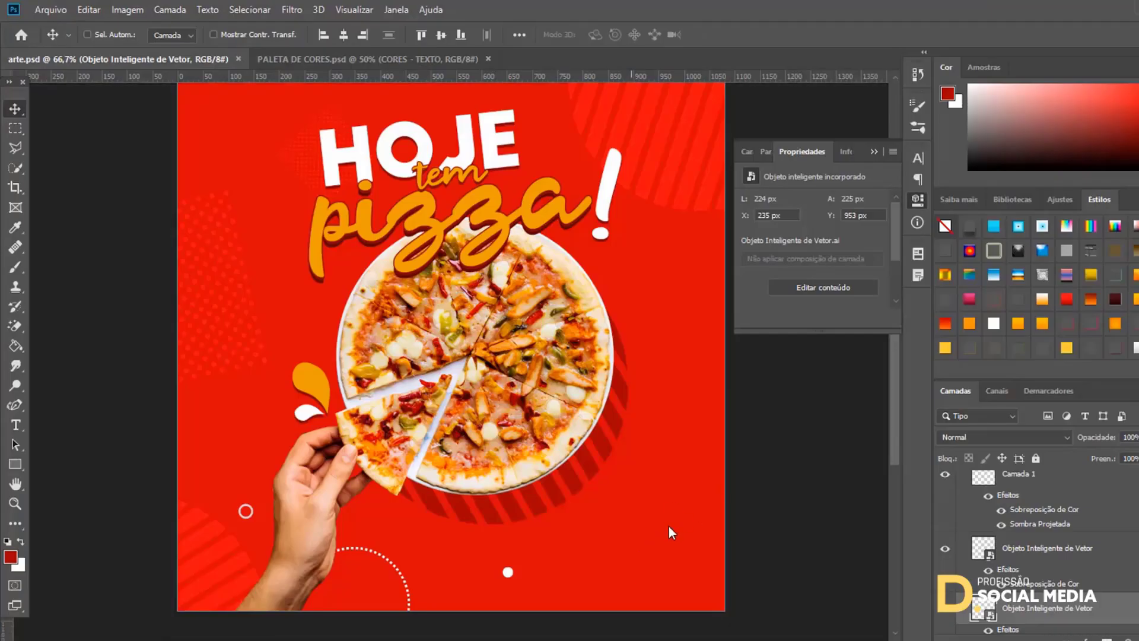
key(ctrl+v)
drag(821, 527, 640, 553)
key(Return)
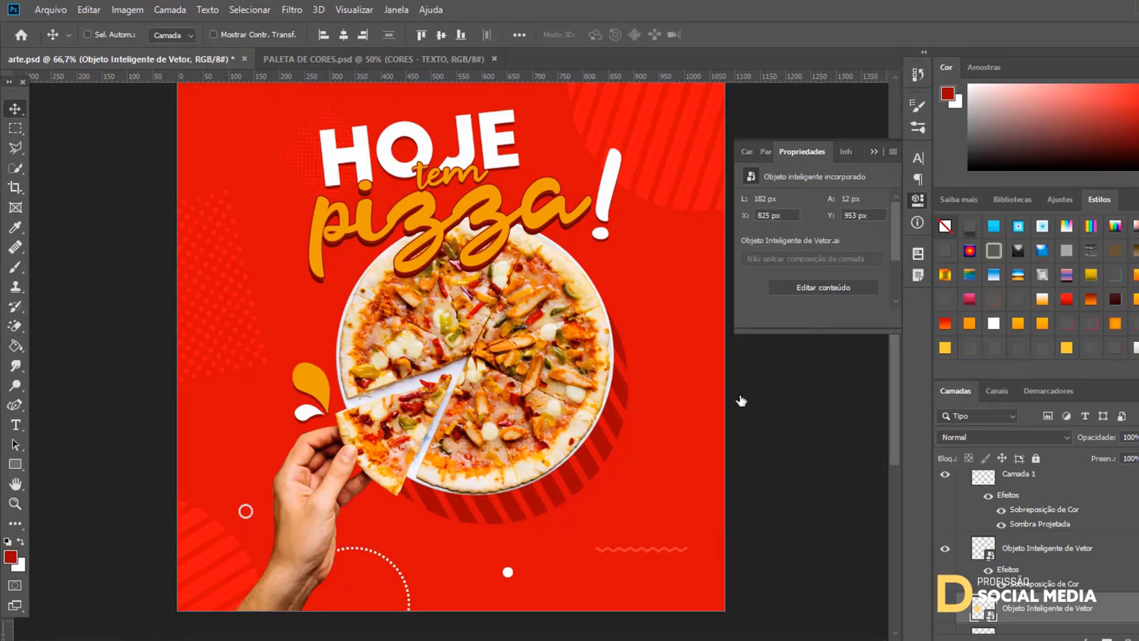
Step: Apply a Color Overlay to the wavy line, sampling the orange of the drop beside the hand
click(653, 371)
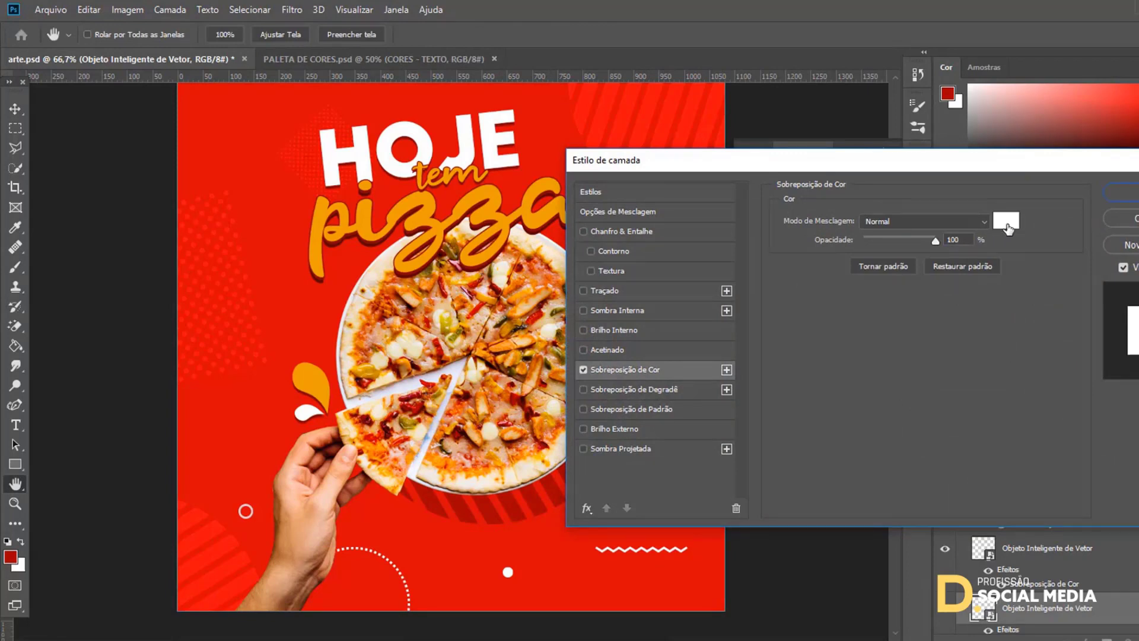
click(1006, 222)
click(317, 372)
key(Return)
key(Return)
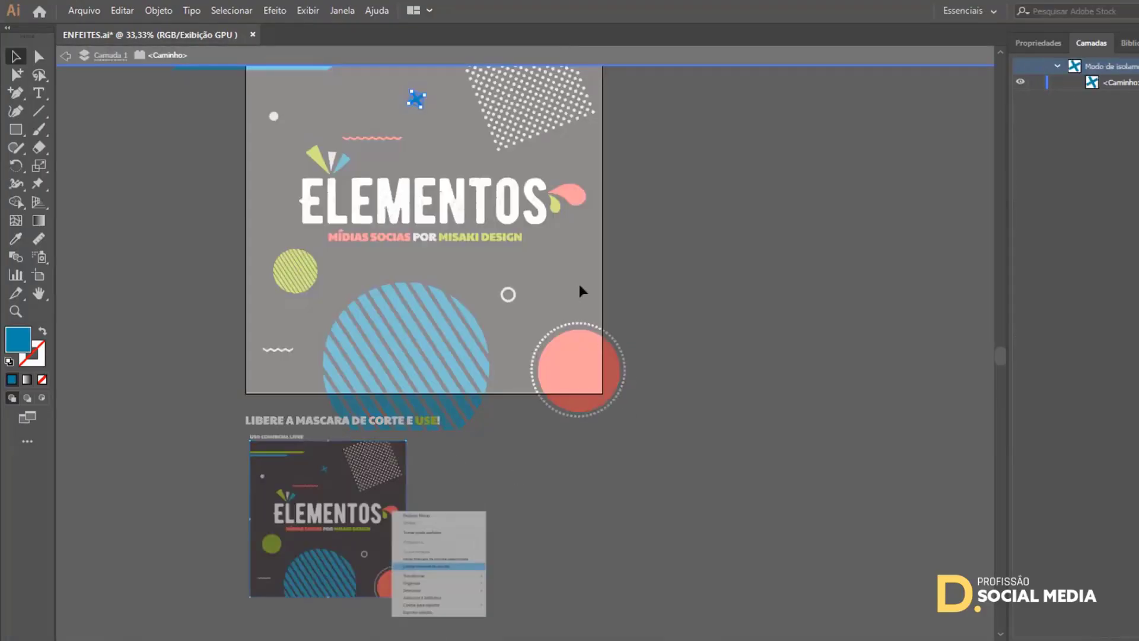
Step: Bring the blue X shape from ENFEITES.ai into arte.psd, scaled to about 26 × 26 px to the right of the pizza
double_click(679, 251)
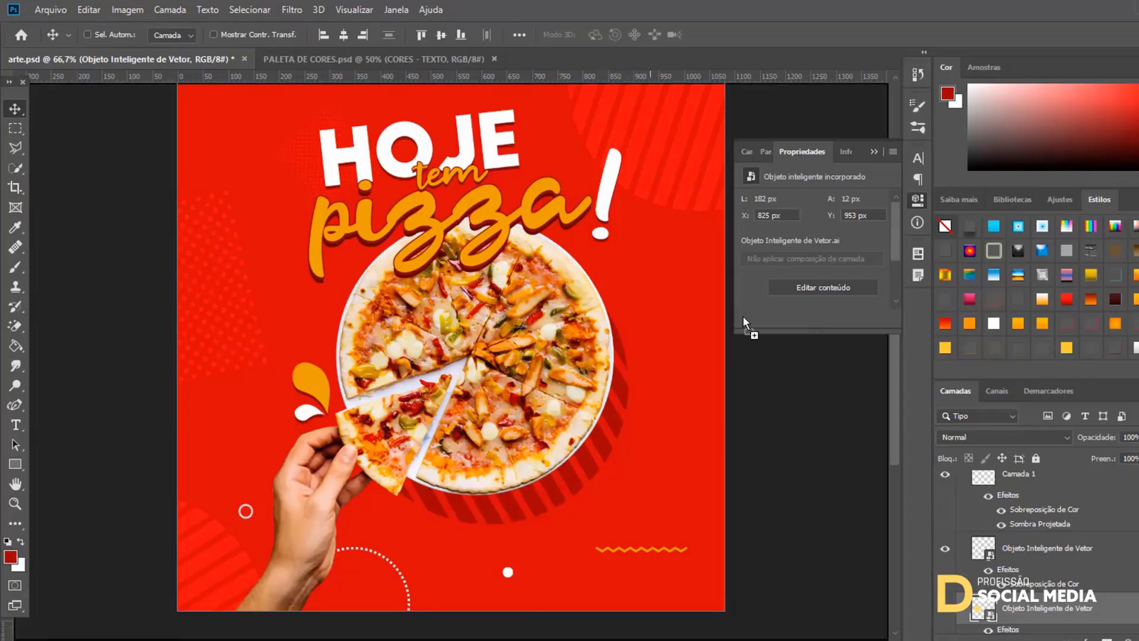
drag(705, 356, 706, 355)
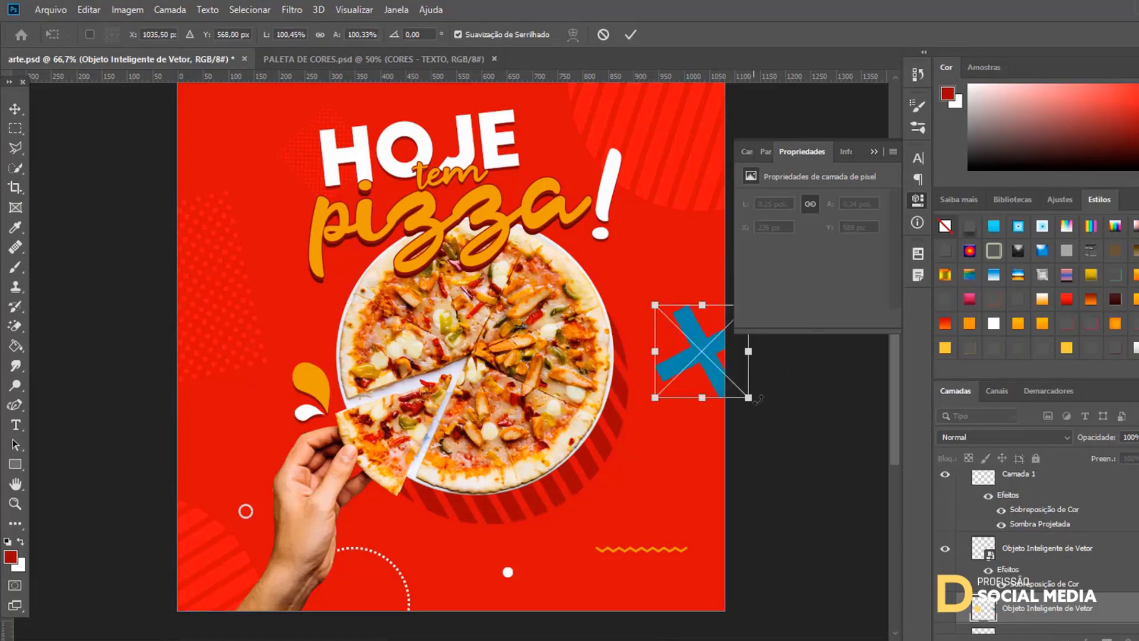
drag(748, 397, 675, 421)
key(Return)
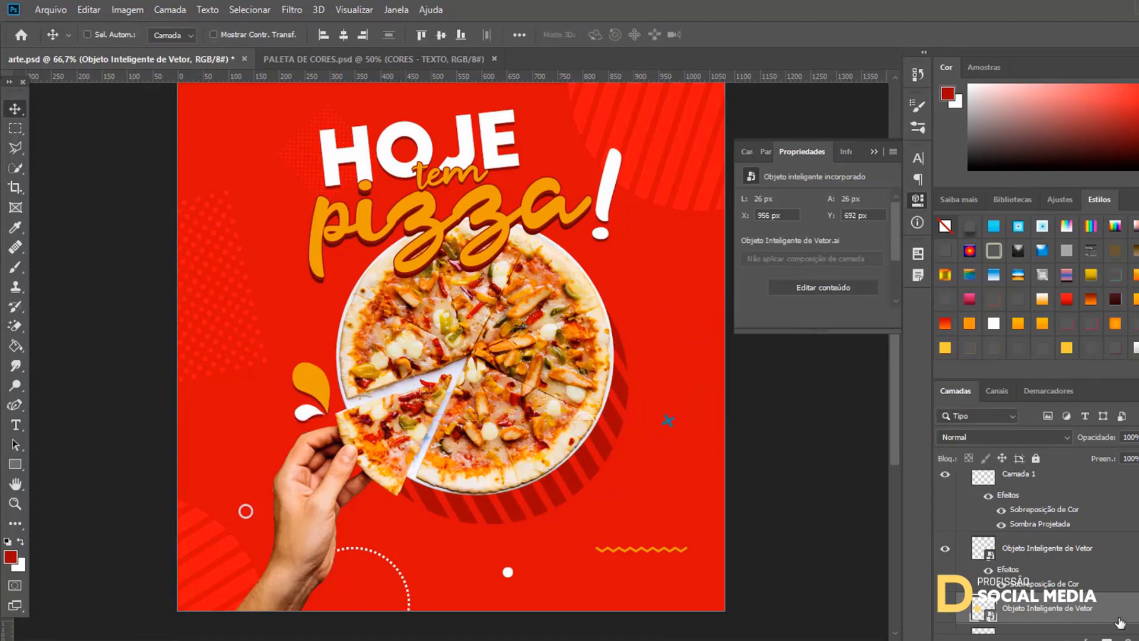
Step: Apply an orange Color Overlay to the small X shape beside the pizza
double_click(1135, 606)
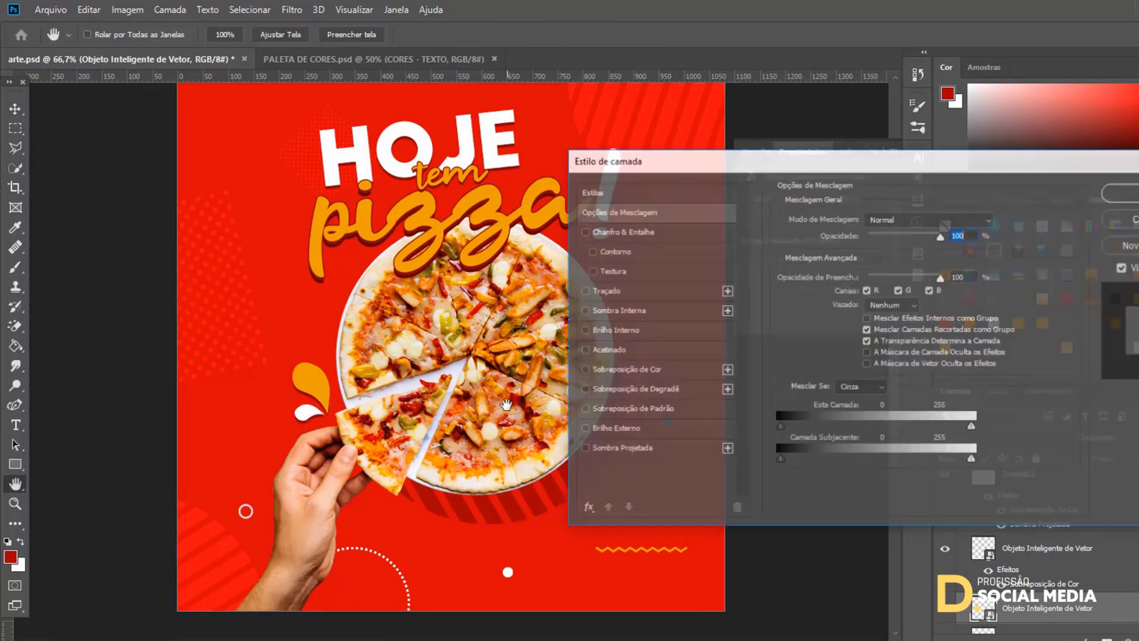
click(649, 364)
key(Return)
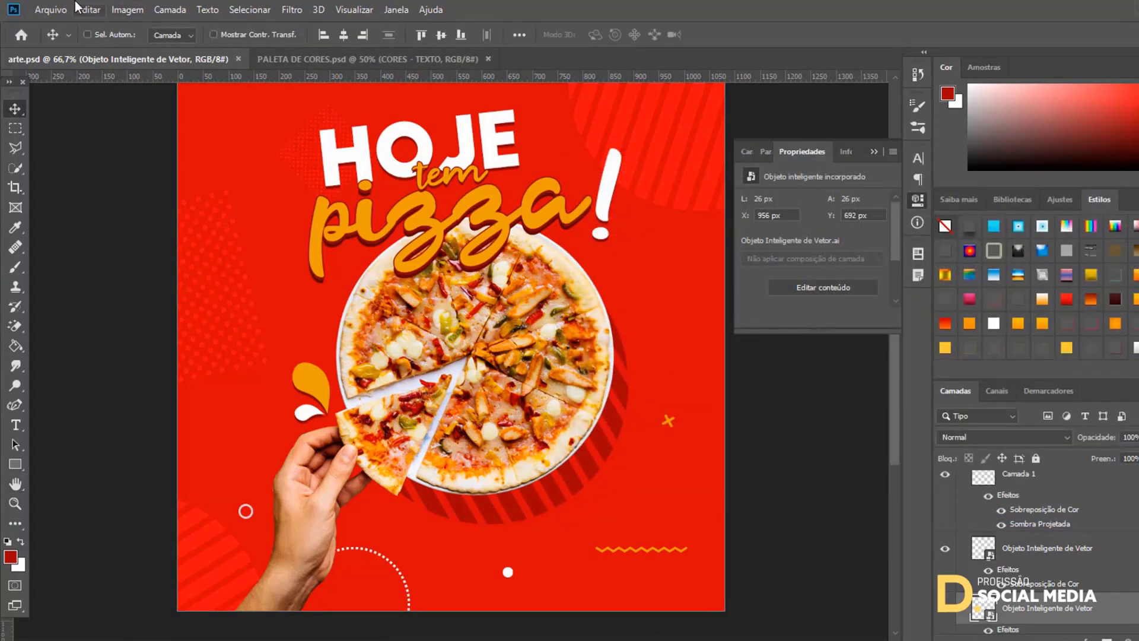
Step: Open LOGO_NOVA.ai from the NOVA IDENTIDADE folder inside MISAKI DESIGN on drive D
click(54, 9)
click(58, 40)
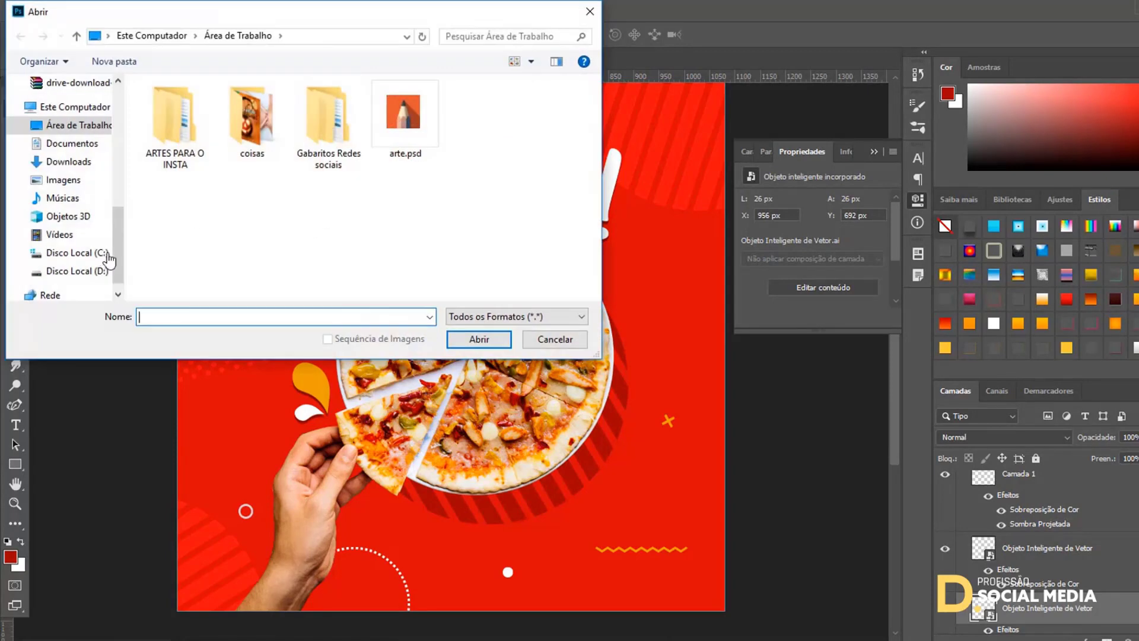
click(92, 275)
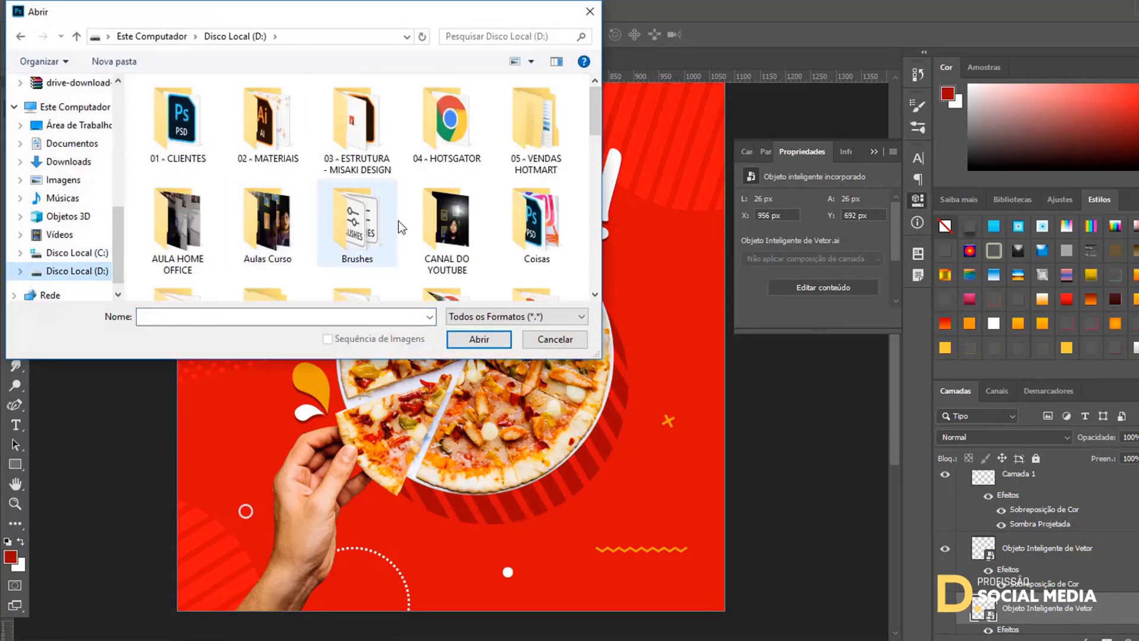
double_click(368, 143)
double_click(546, 156)
double_click(216, 109)
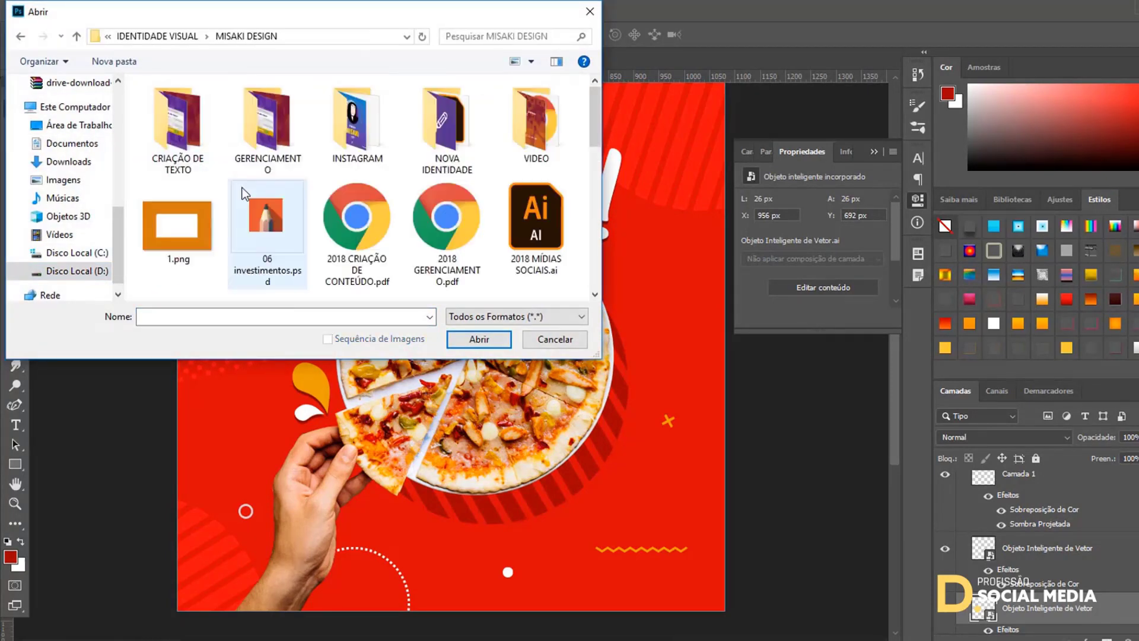
scroll(416, 264, down, 3)
scroll(415, 265, up, 3)
scroll(463, 261, down, 2)
scroll(445, 178, up, 2)
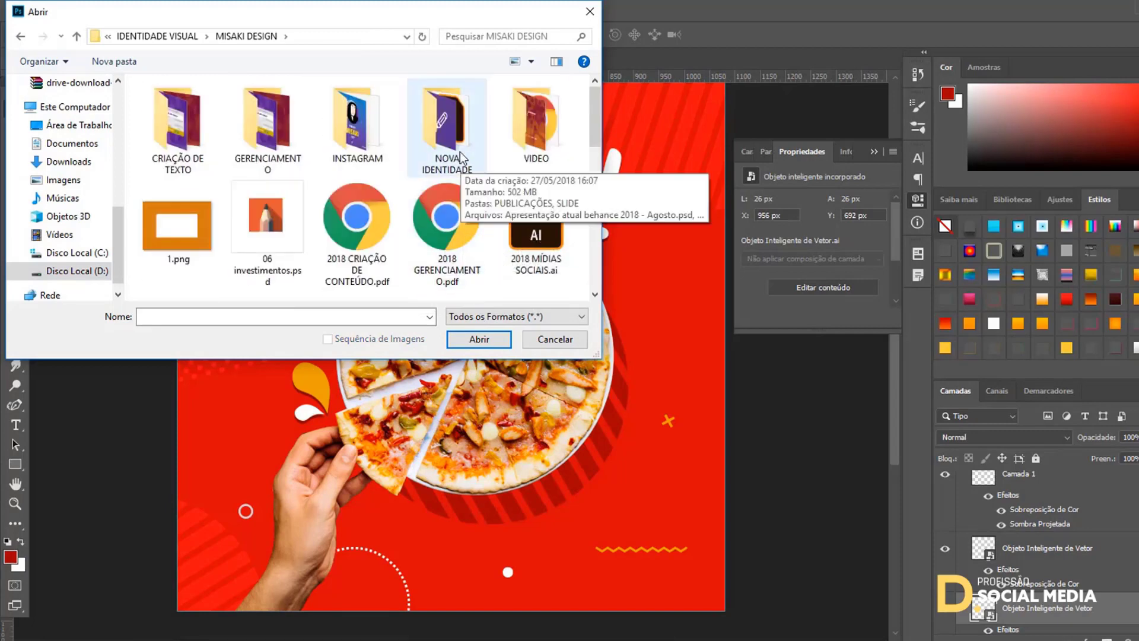
double_click(442, 140)
scroll(343, 227, down, 3)
double_click(511, 181)
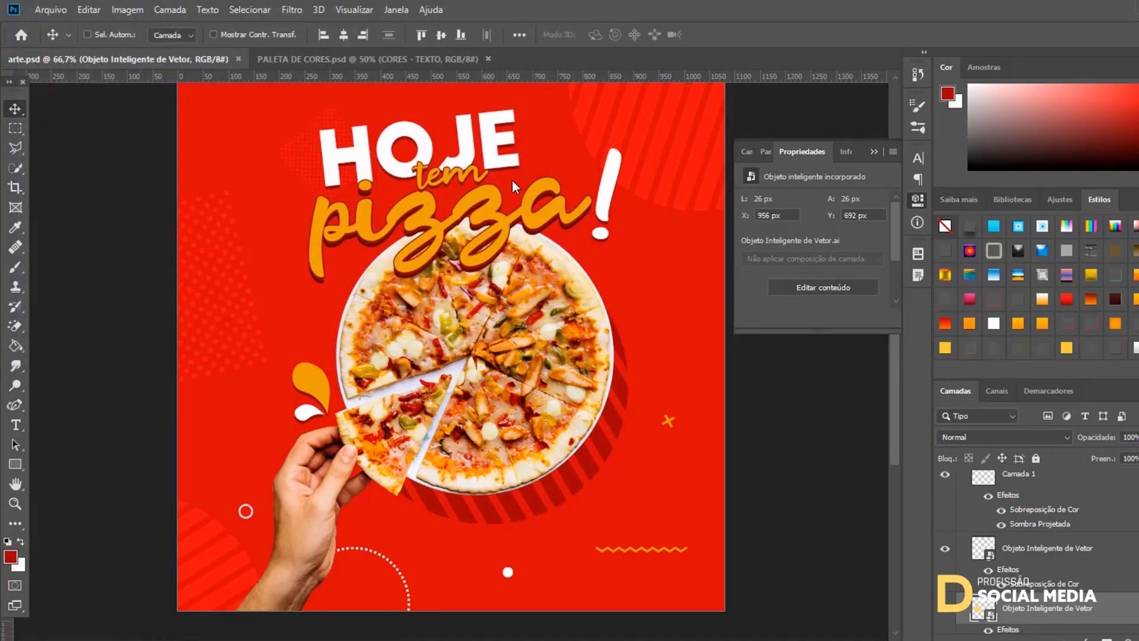
Step: Select the black horizontal MISAKIDESIGN logo with a rectangular marquee and move it into arte.psd
key(m)
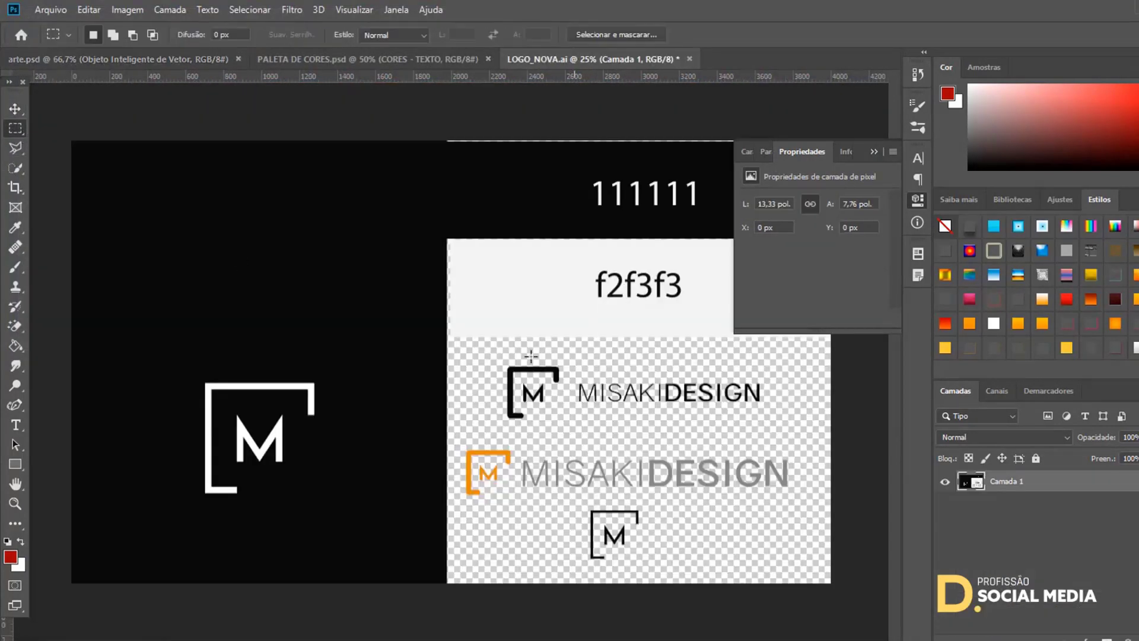
drag(485, 355, 794, 438)
key(v)
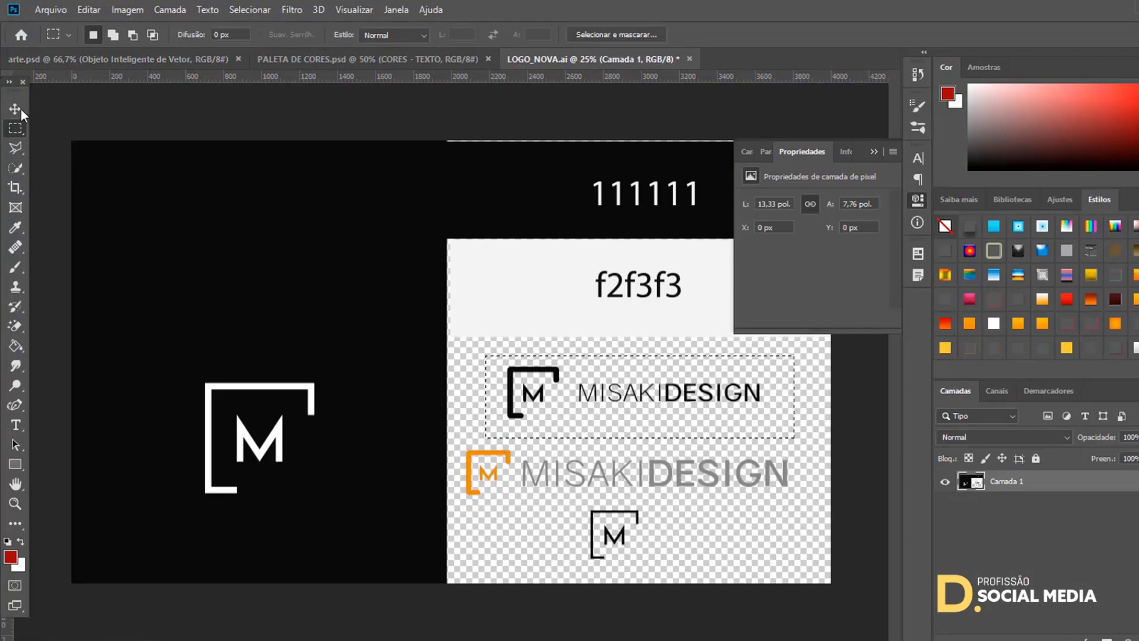
drag(556, 365, 597, 543)
Step: Scale the MISAKIDESIGN logo to about 0.91 × 0.19 in and place it in the canvas's lower-right corner, under the wavy line
key(ctrl+t)
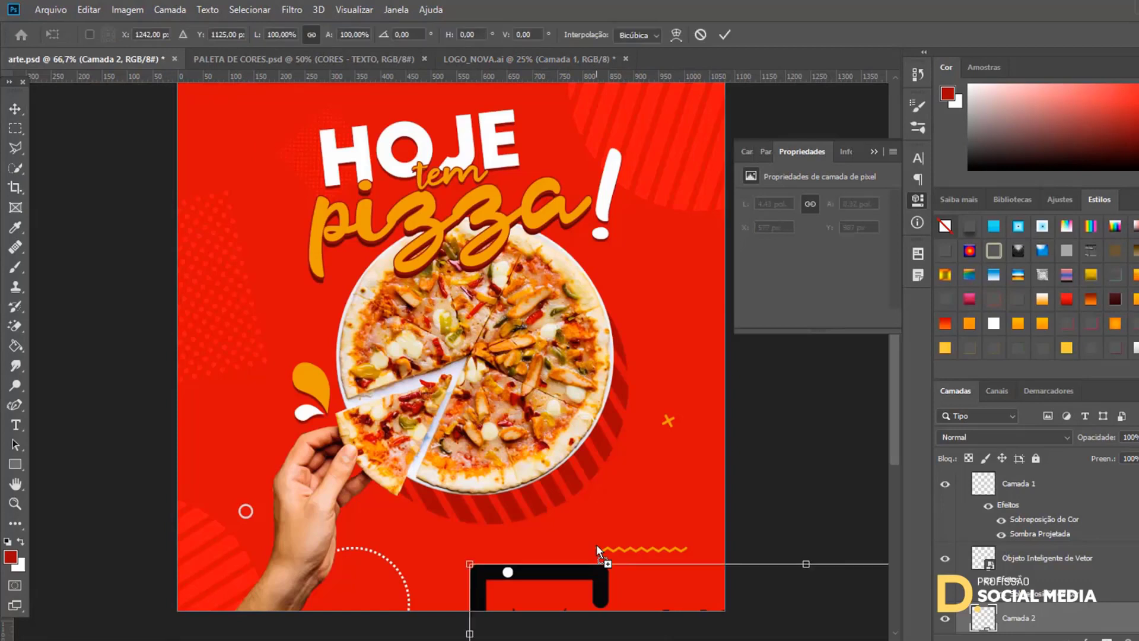
key(ctrl+minus)
drag(465, 513, 532, 506)
drag(737, 503, 615, 529)
key(Return)
Step: Apply a Color Overlay to the MISAKIDESIGN logo, sampling the white of the HOJE lettering
double_click(1070, 613)
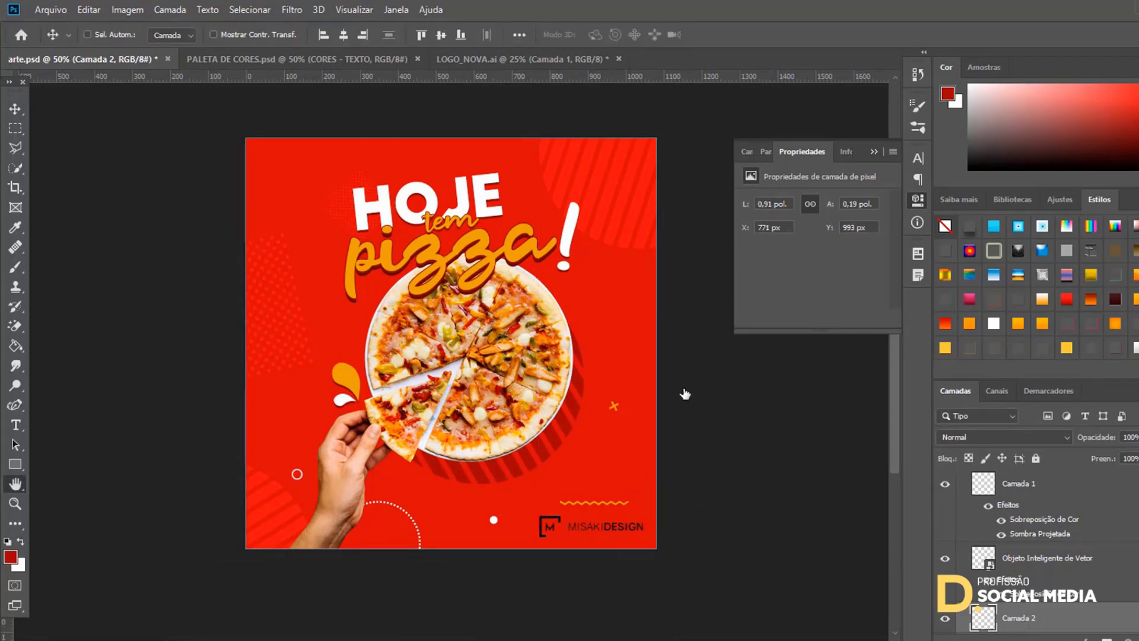
click(670, 371)
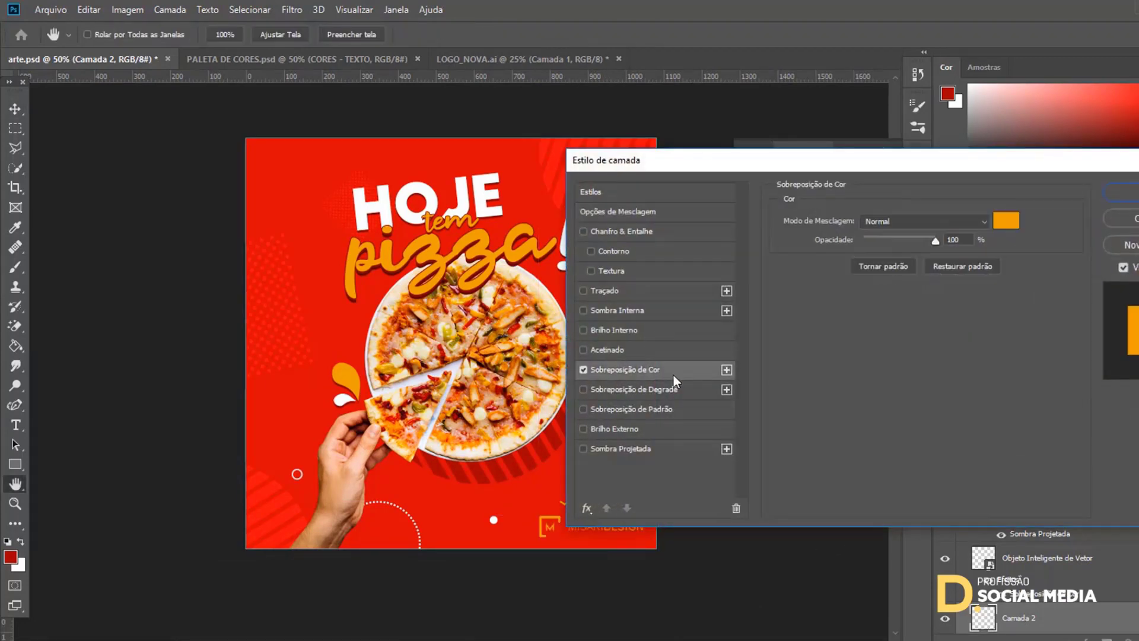
click(1001, 225)
click(496, 210)
key(Return)
key(Return)
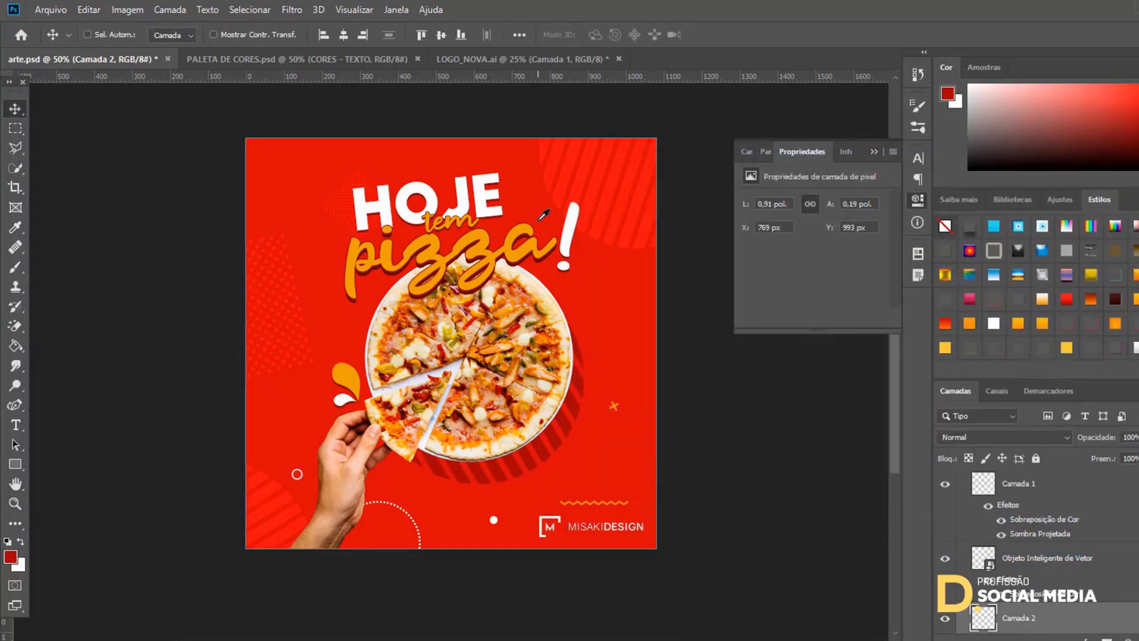
Step: Nudge the MISAKIDESIGN logo 4 px right and 8 px down to X 773 px, Y 1001 px
key(Right)
key(Right)
key(Right)
key(Right)
key(Down)
key(Down)
key(Down)
key(Down)
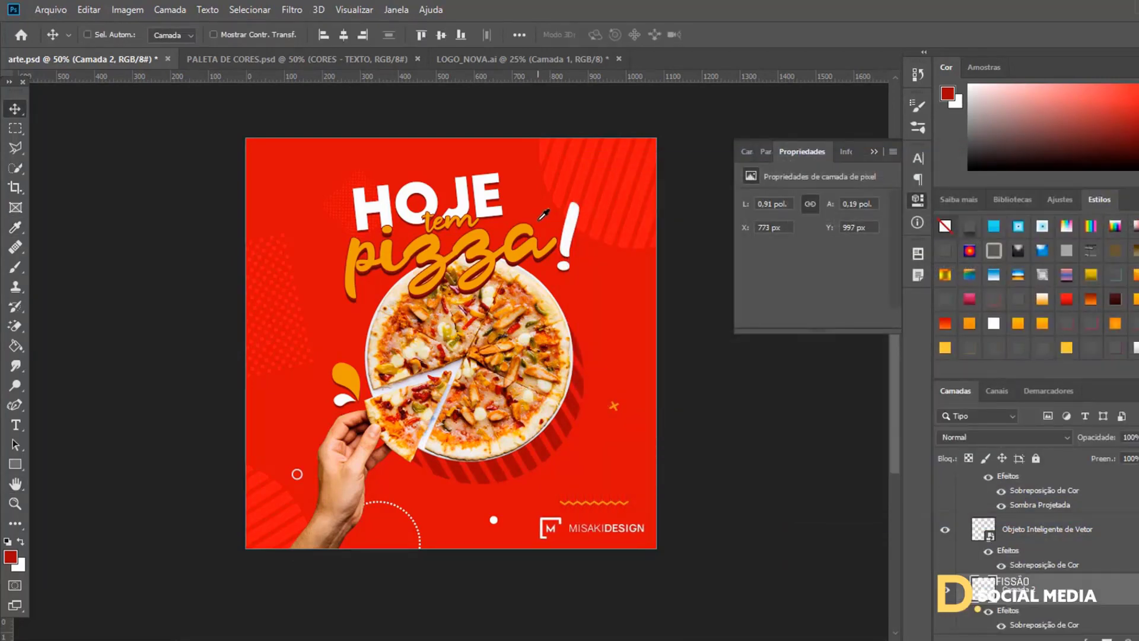
key(Down)
key(Down)
key(Down)
key(Down)
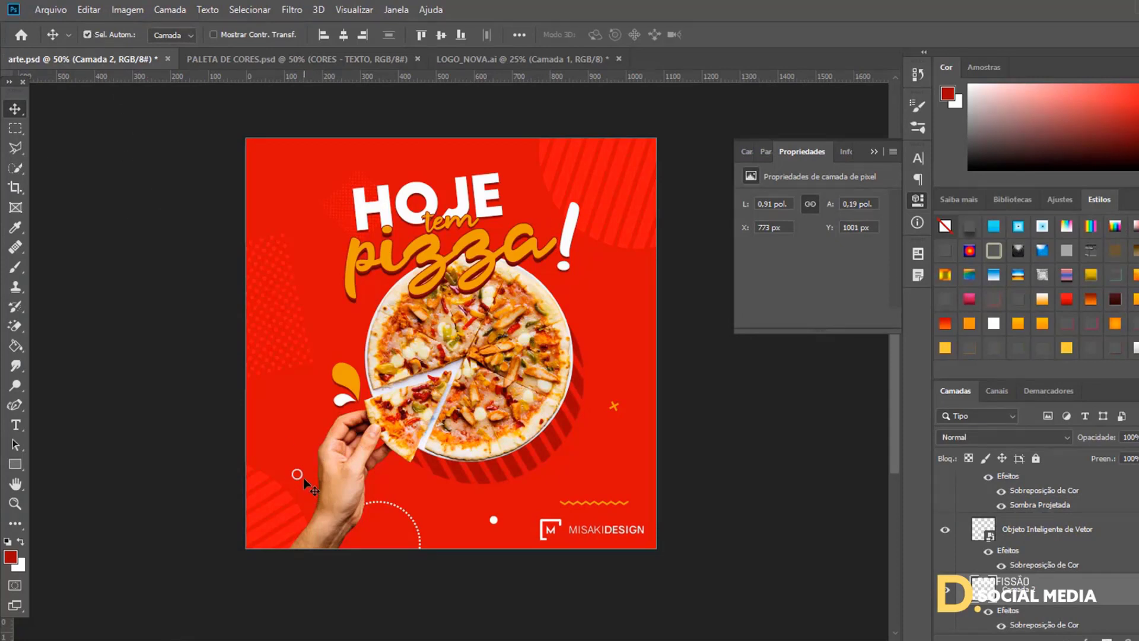
Step: Move the small ring outline beside the hand upward and to the left, to X 106 px, Y 834 px
key(ctrl+plus)
key(ctrl+plus)
drag(300, 478, 396, 395)
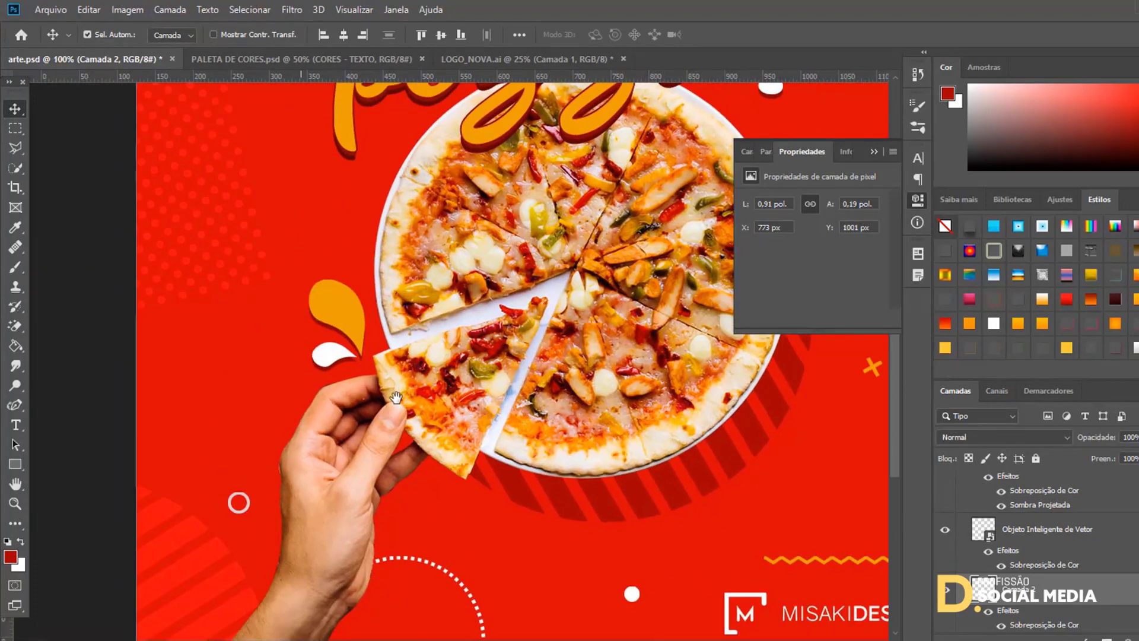
drag(249, 503, 250, 472)
key(ctrl+minus)
key(Left)
key(Left)
key(Left)
key(Left)
key(Left)
key(Left)
key(Left)
key(Left)
key(Left)
key(Left)
key(Left)
key(Left)
key(Left)
key(Left)
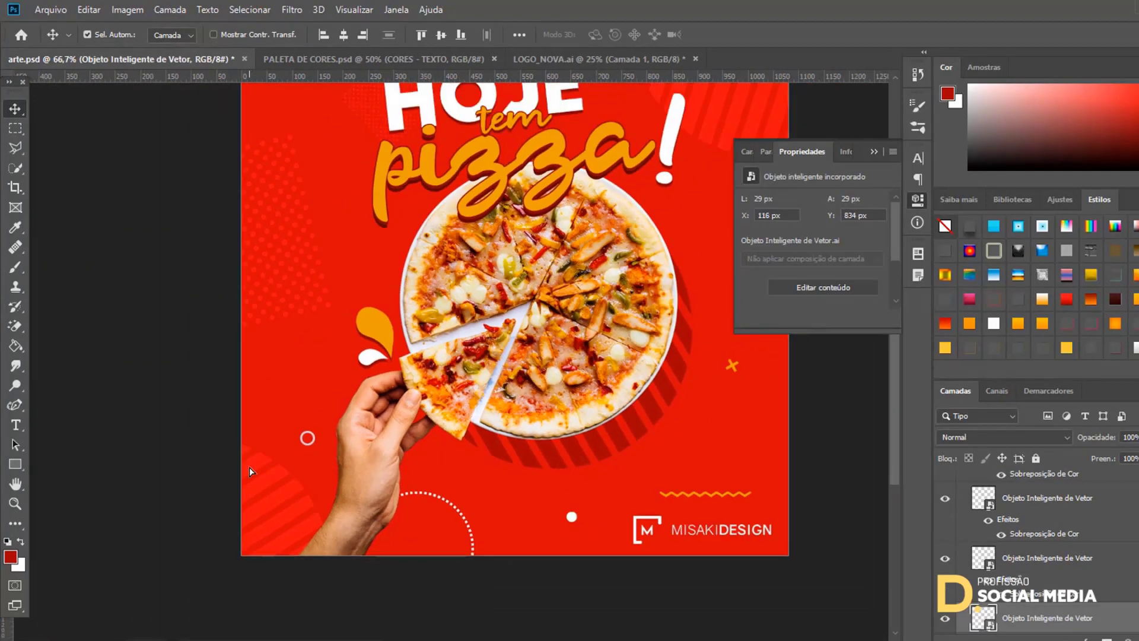
key(ctrl+minus)
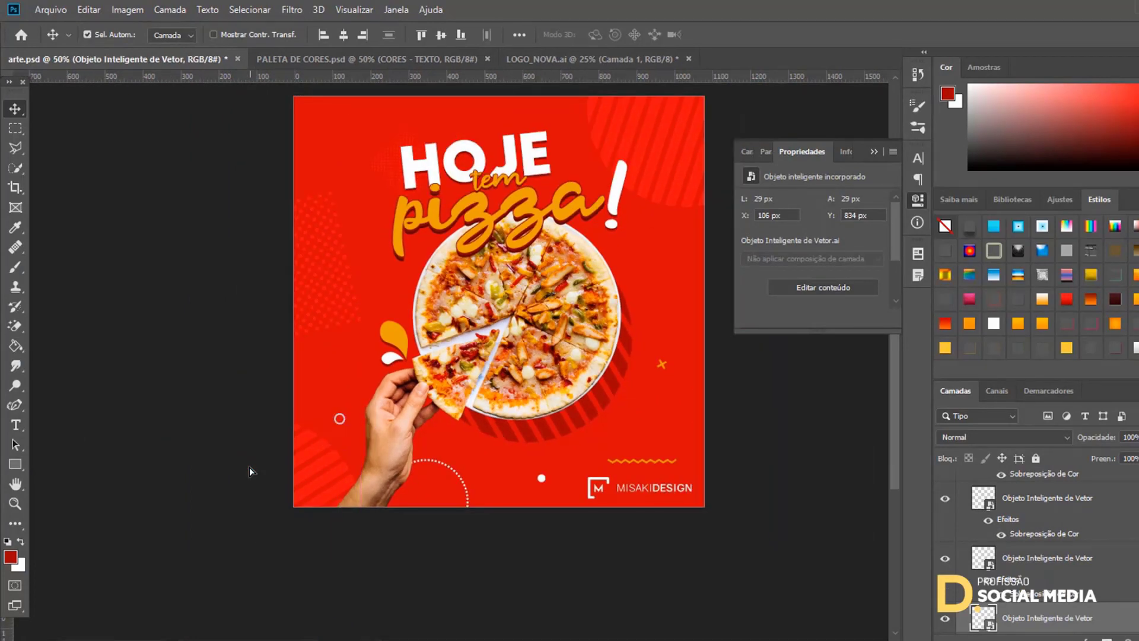
Step: Shift the small solid dot below the pizza left to X 630 px, and save arte.psd
click(542, 478)
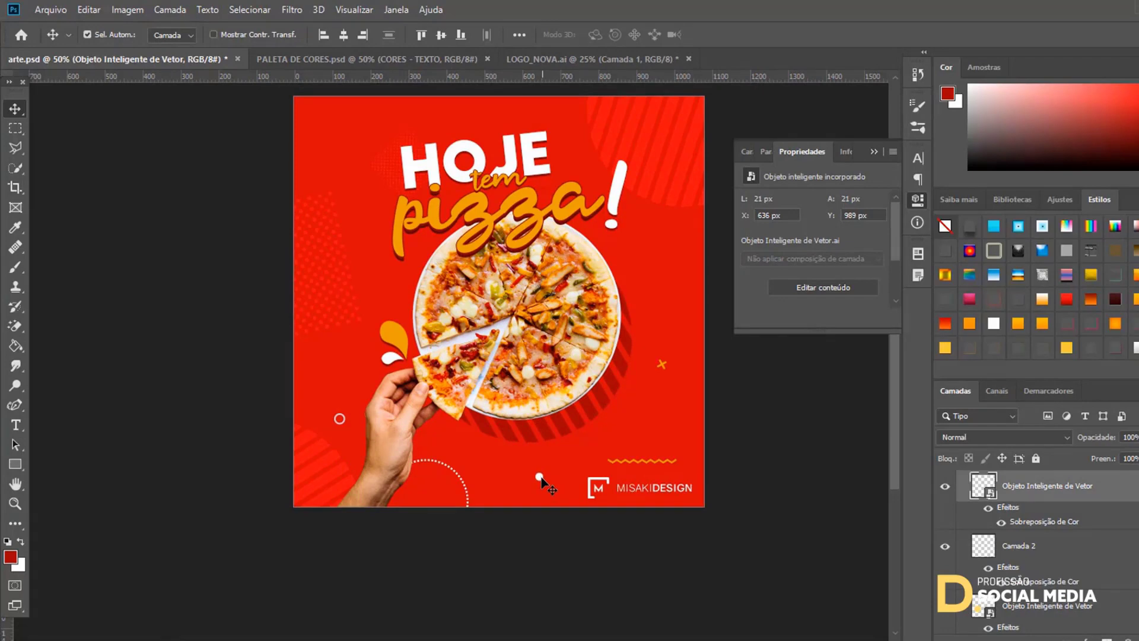
key(ctrl+minus)
key(ctrl+plus)
key(ctrl+s)
key(ctrl+minus)
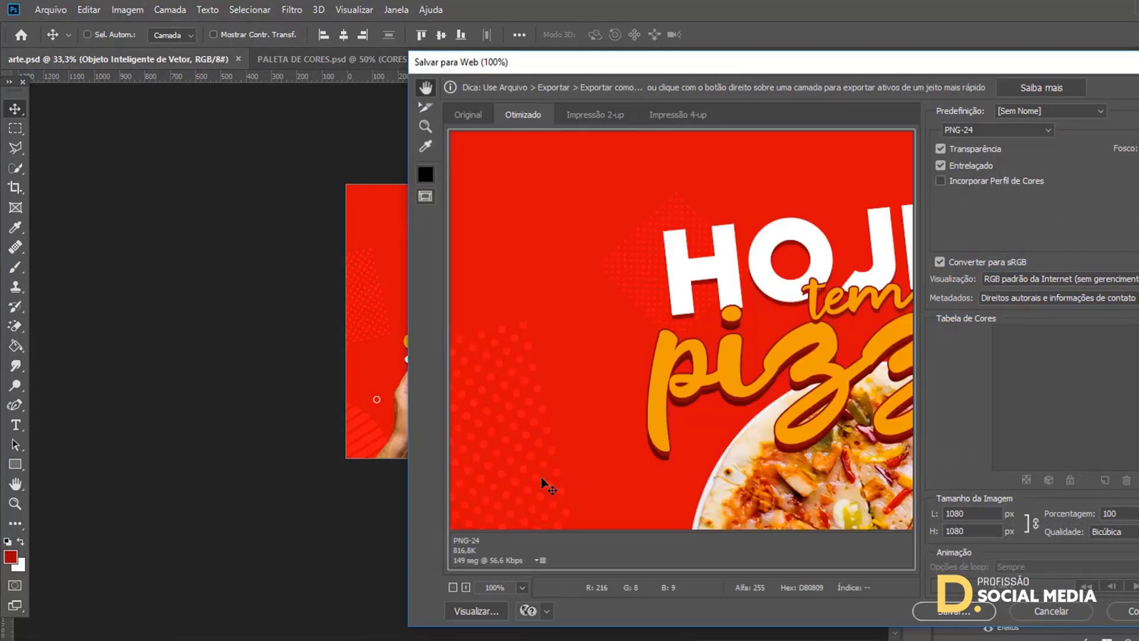
Step: Export the artwork for web as a 1080 × 1080 px PNG-24 named arte.png on the desktop, and save arte.psd
click(457, 586)
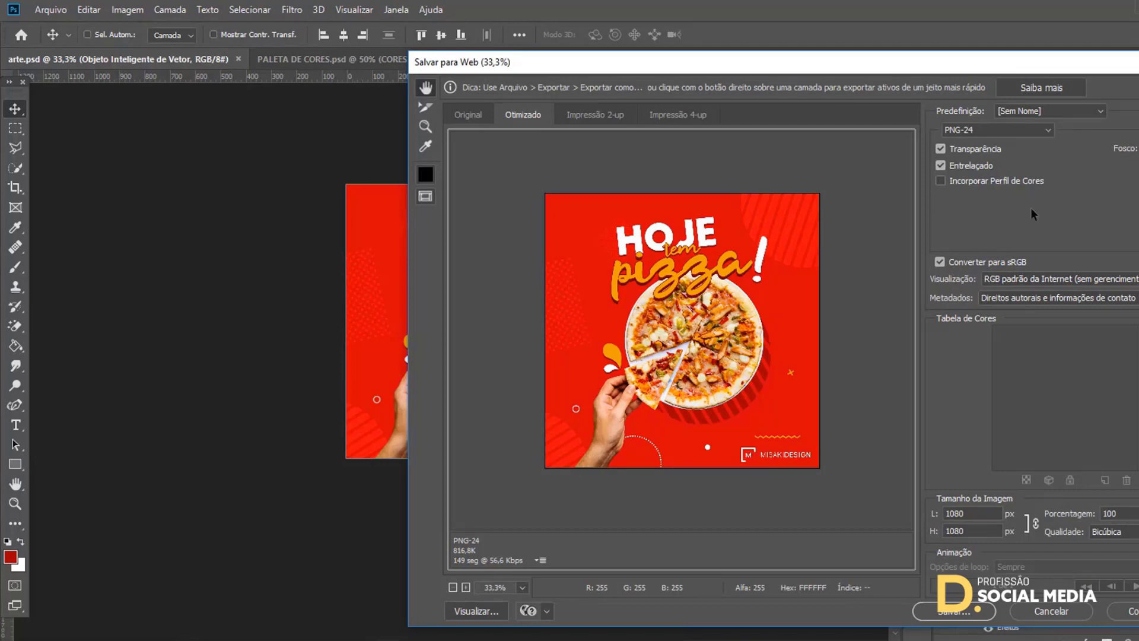
click(954, 610)
click(452, 215)
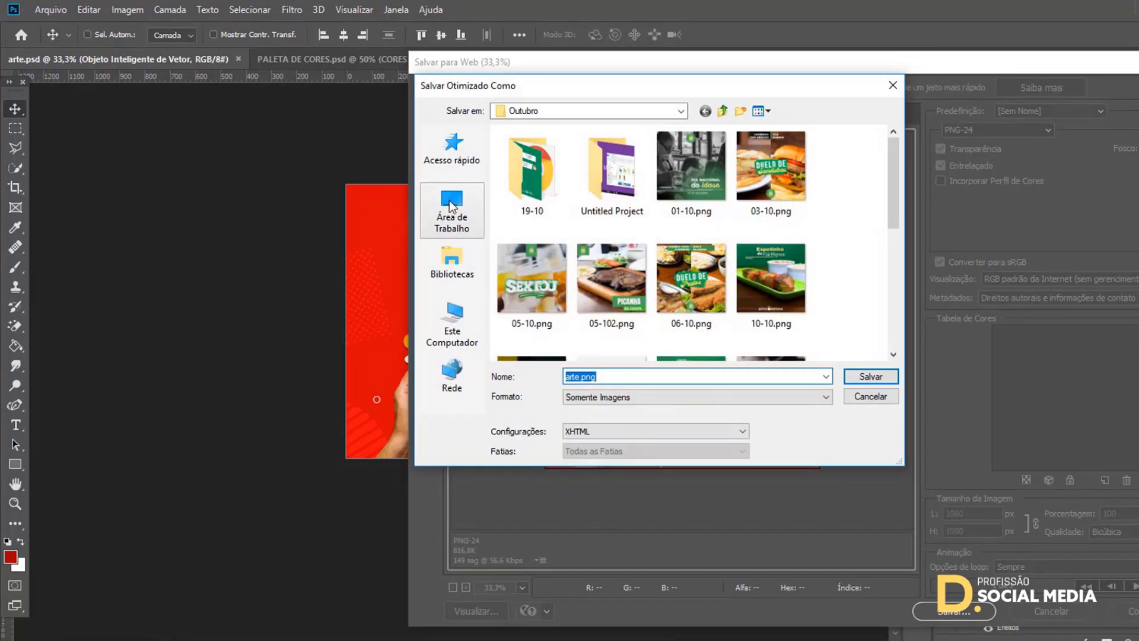
key(Return)
key(Return)
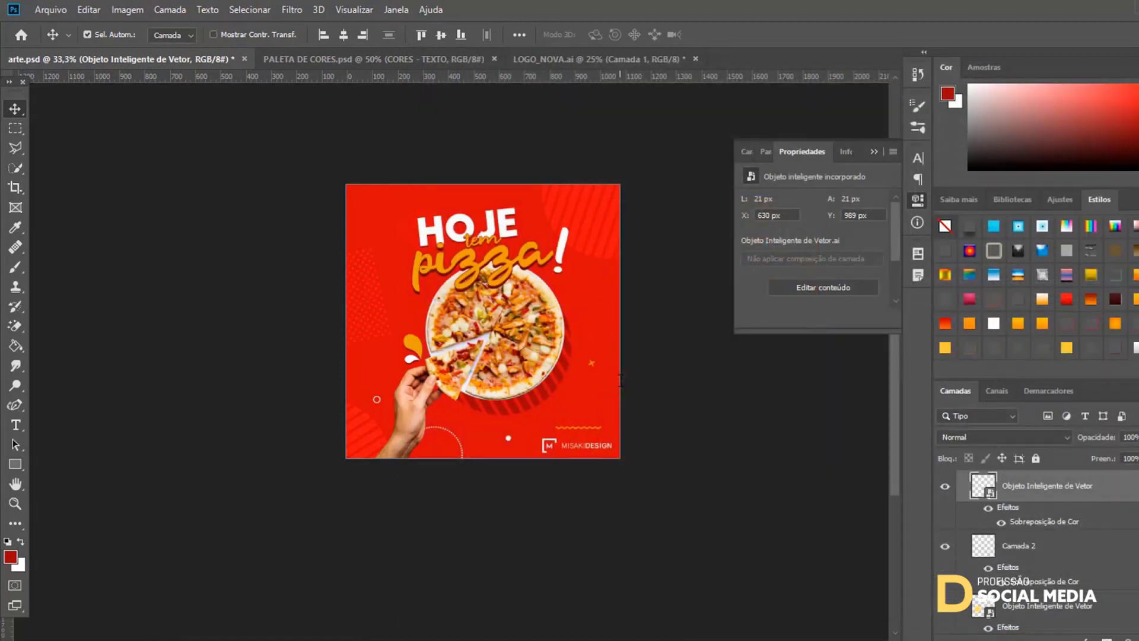
key(ctrl+s)
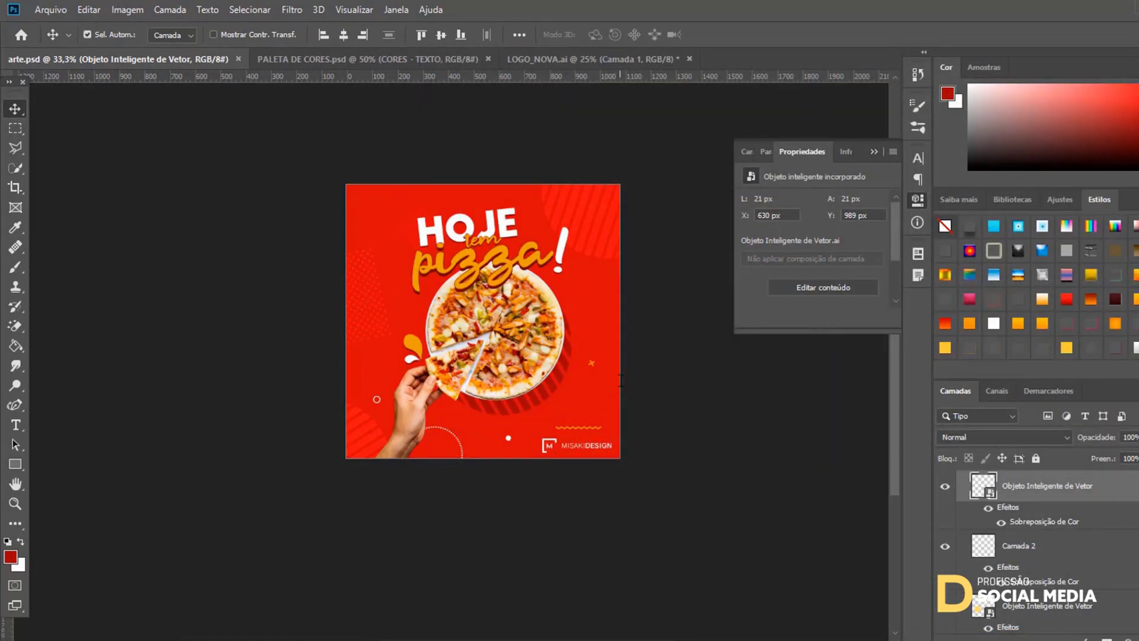
key(ctrl+plus)
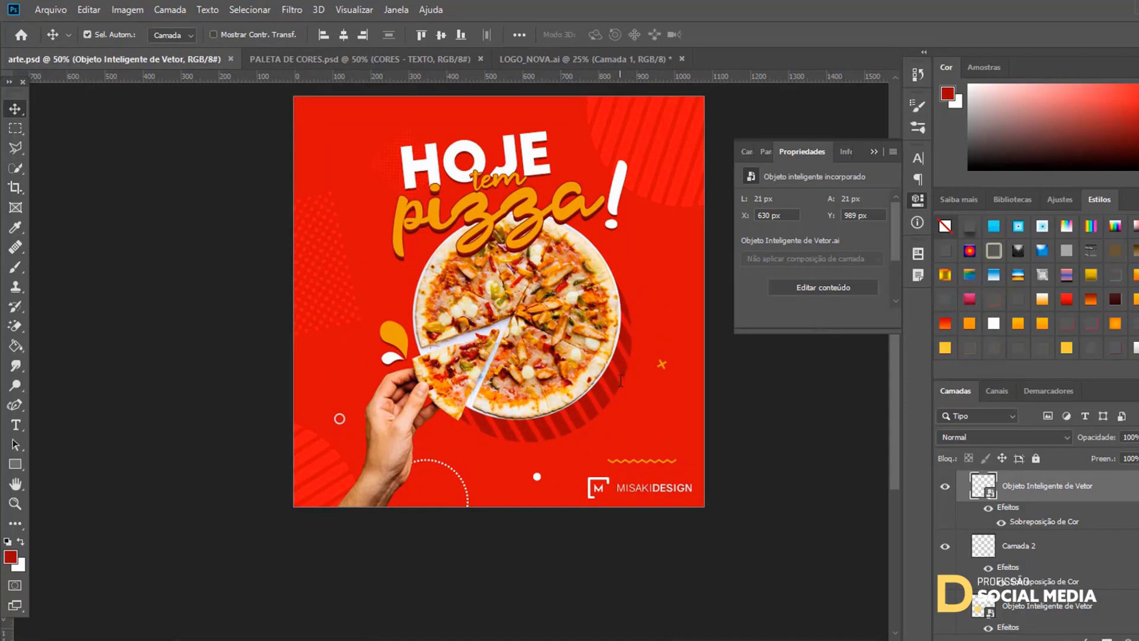